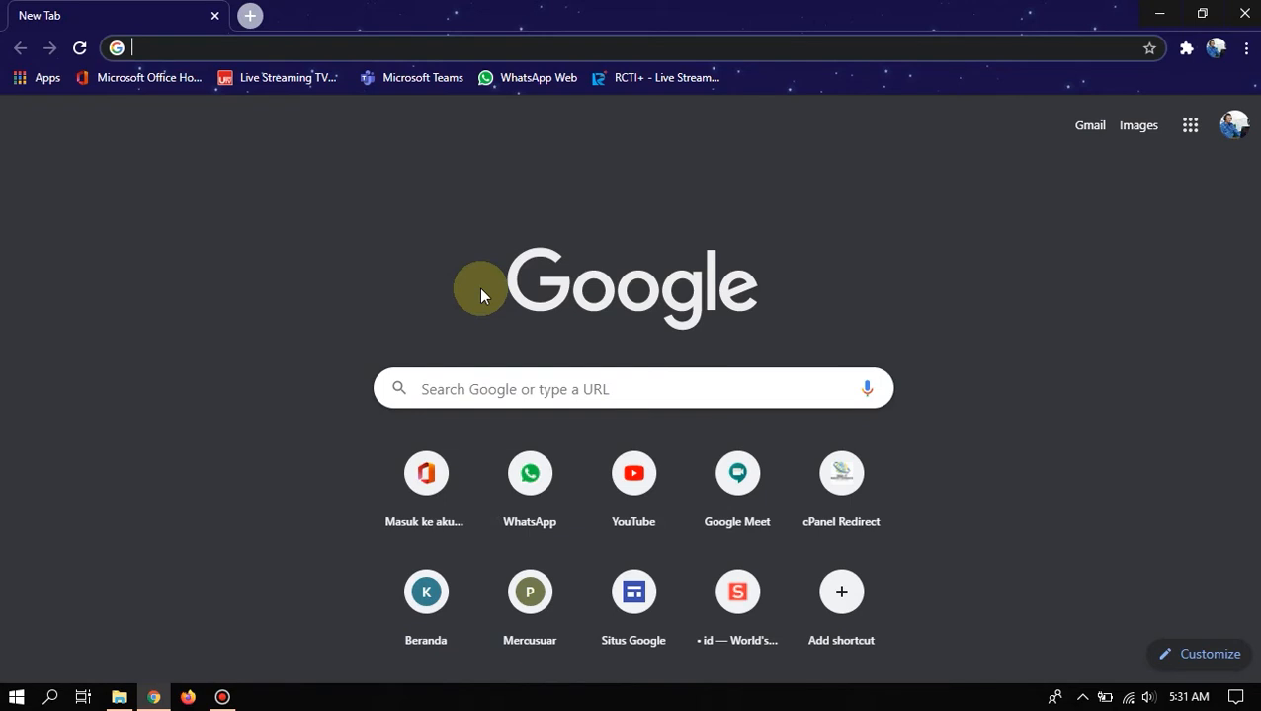
# - Enter office.com in Chrome's address bar to load the Microsoft sign-in page
pyautogui.click(383, 43)
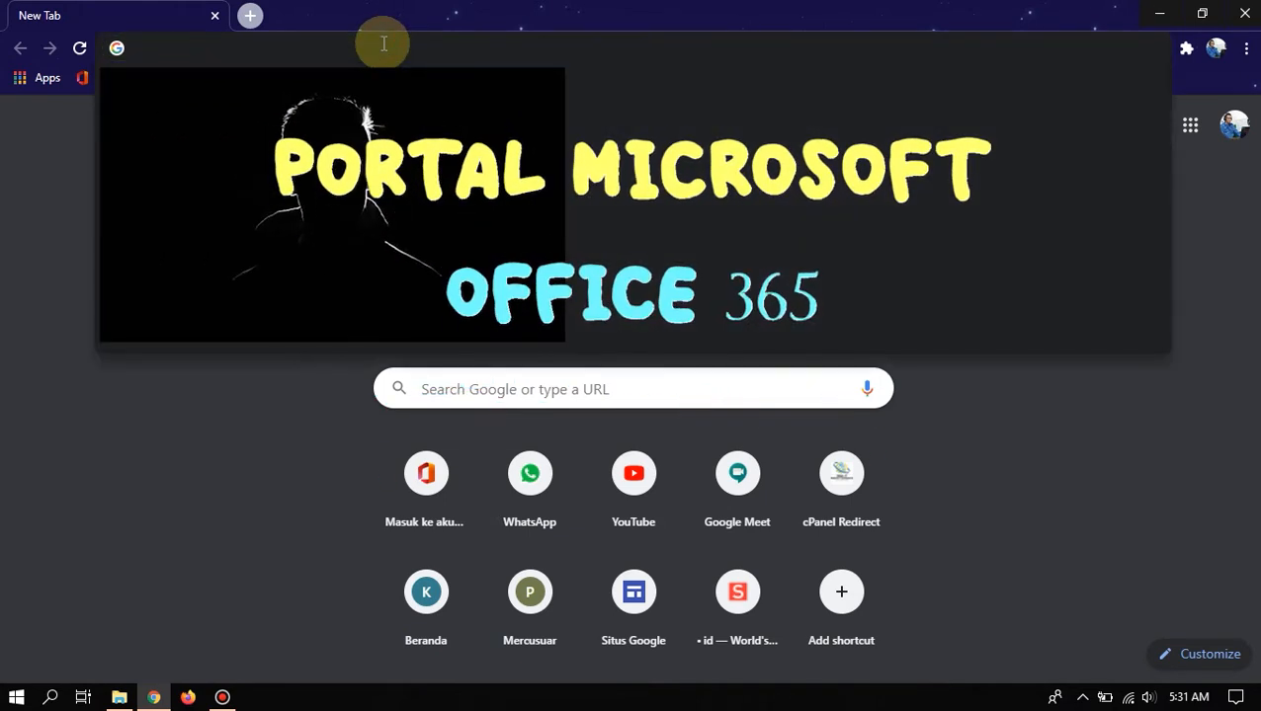
pyautogui.write('o')
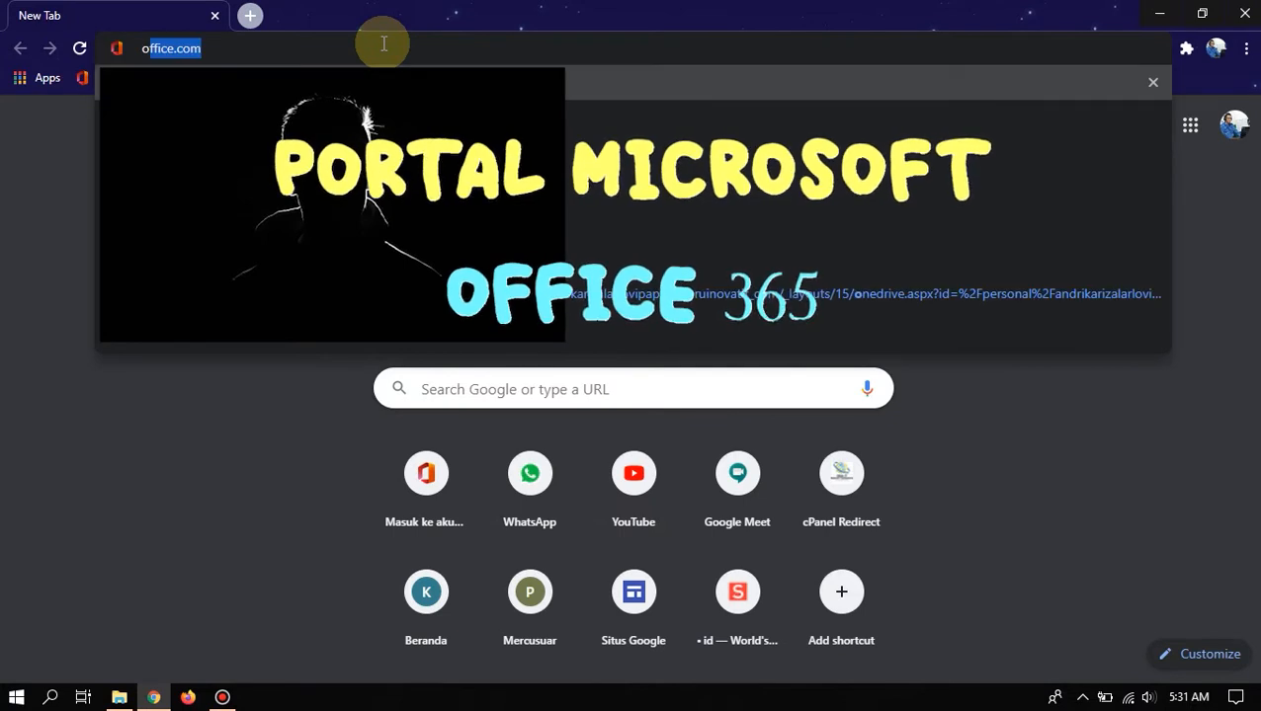
pyautogui.write('ffice')
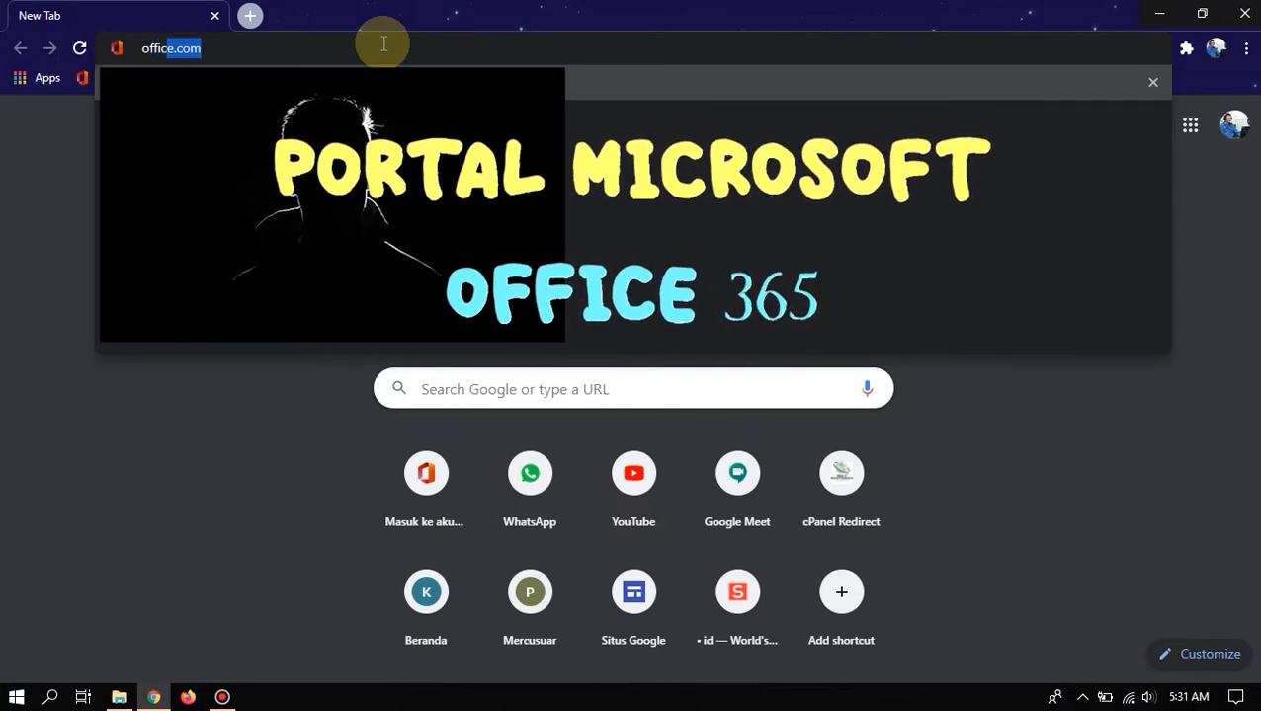
pyautogui.write('.com')
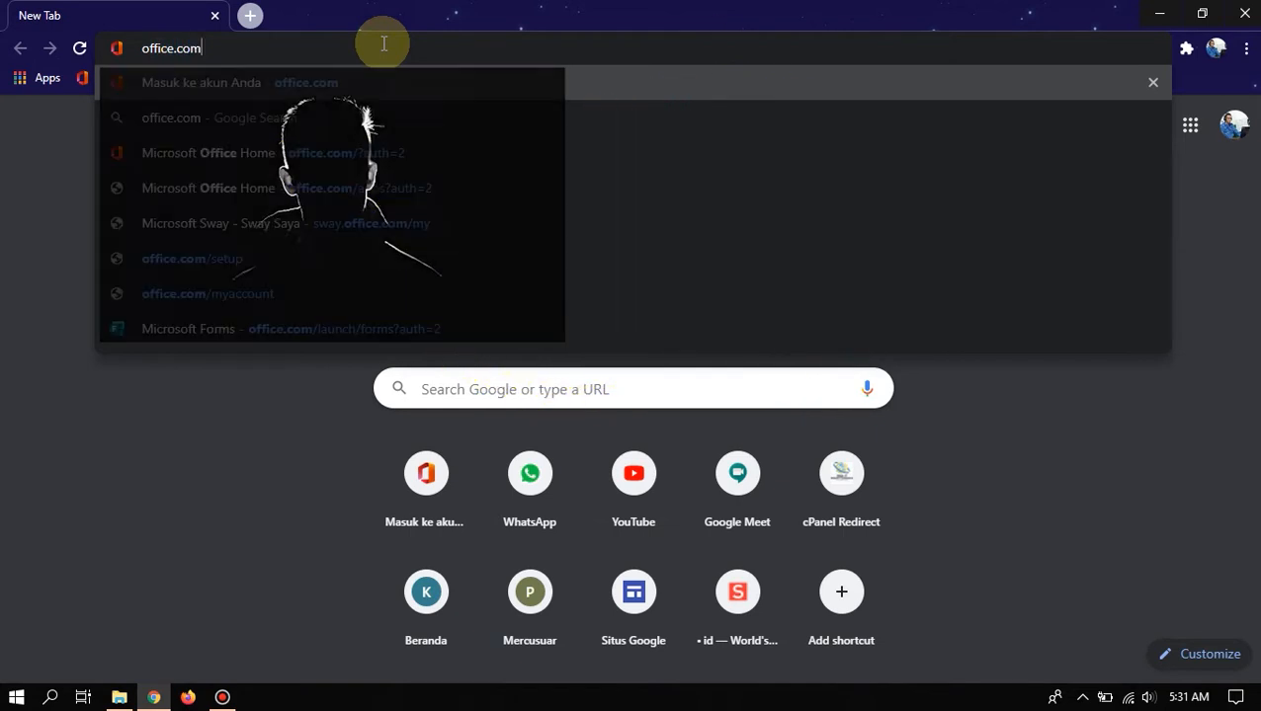
pyautogui.press('Return')
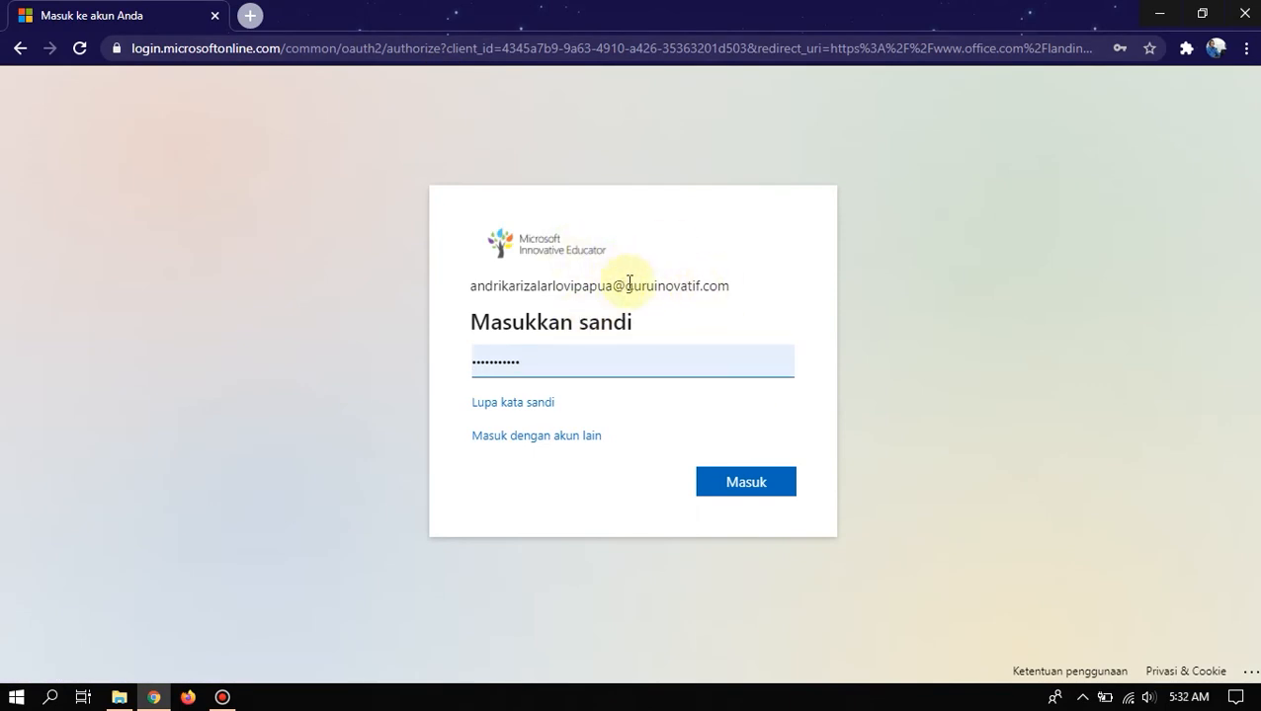
# - Submit the saved password with Masuk, tick 'Jangan tampilkan ini lagi' and answer Ya to stay signed in
pyautogui.moveTo(627, 285); pyautogui.dragTo(760, 295)
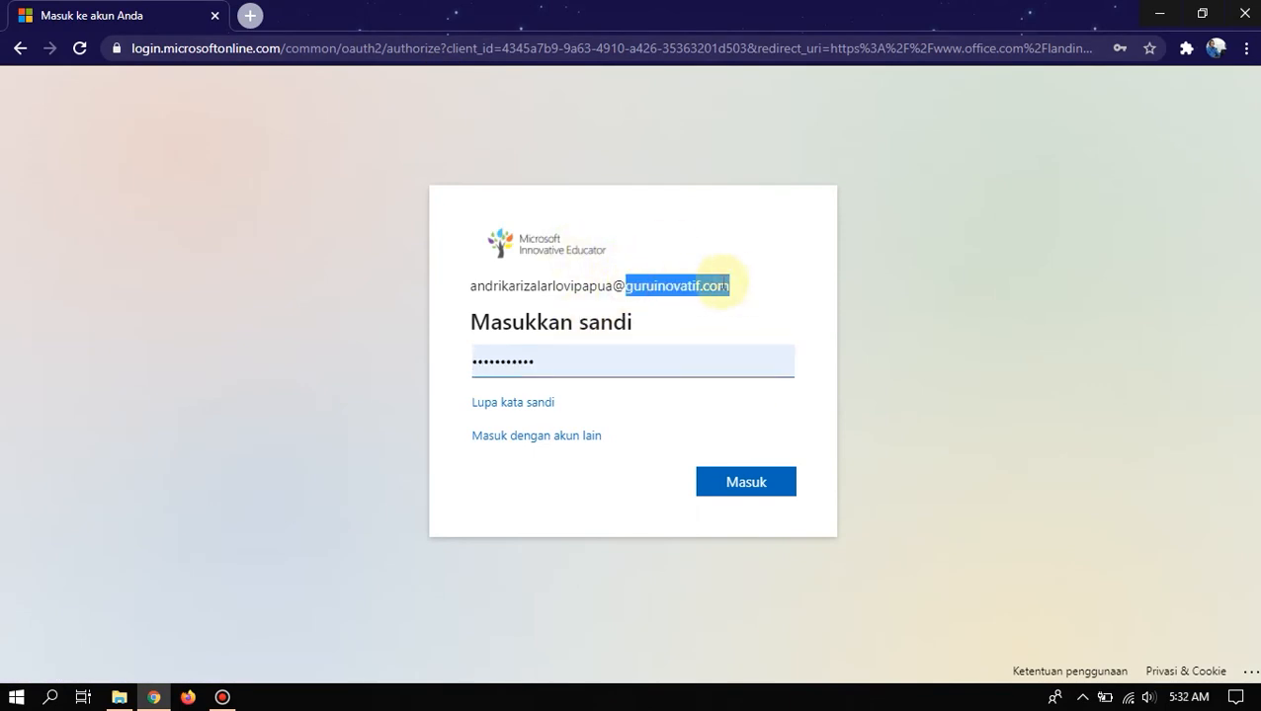
pyautogui.click(721, 283)
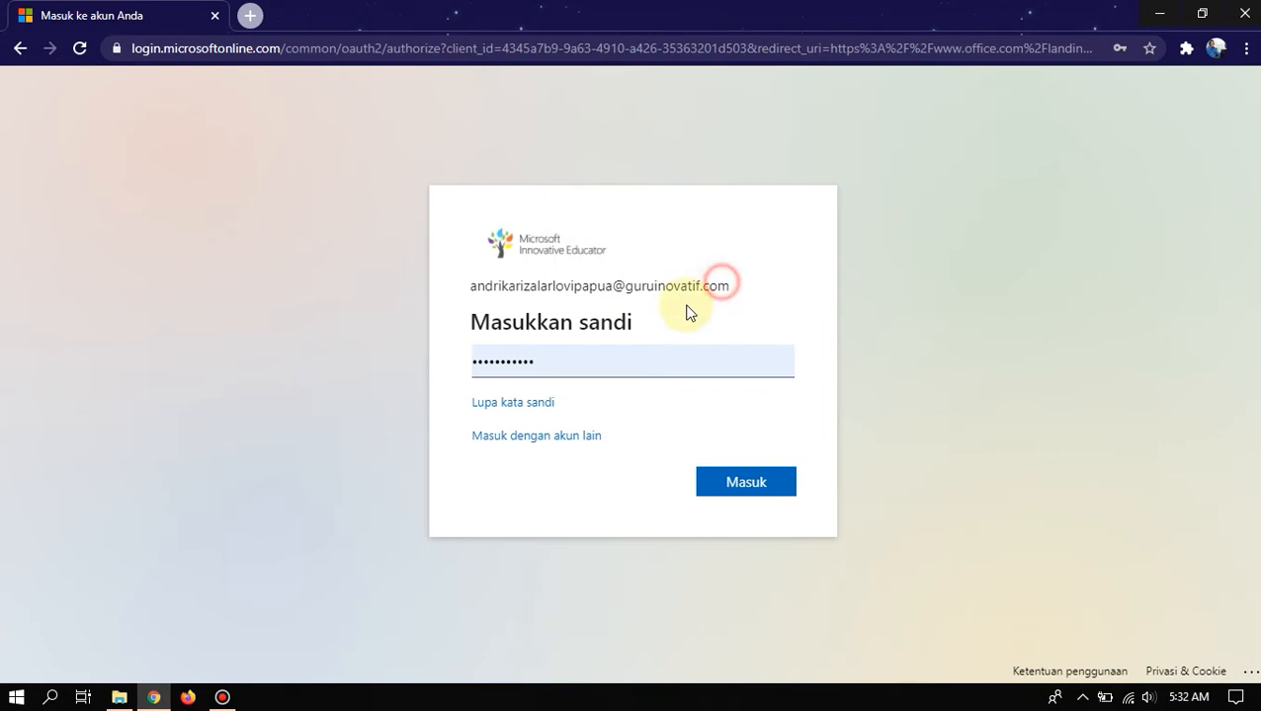
pyautogui.click(745, 483)
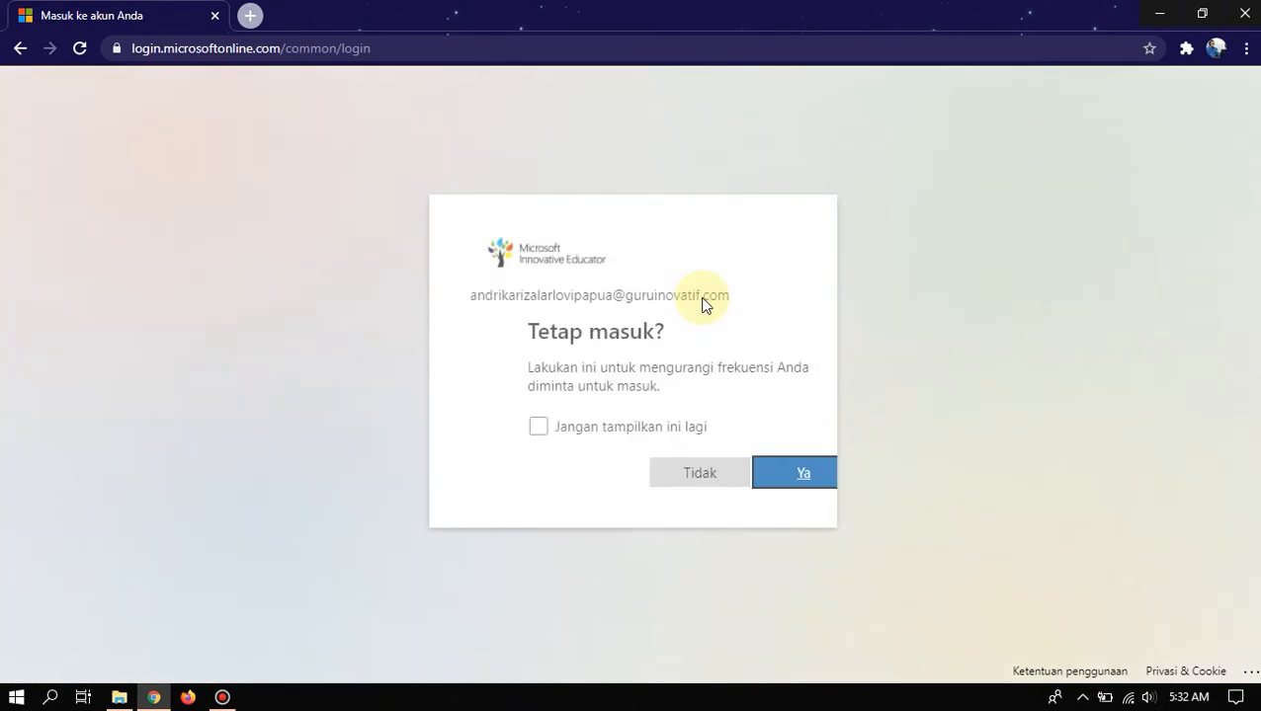
pyautogui.click(481, 427)
pyautogui.click(743, 471)
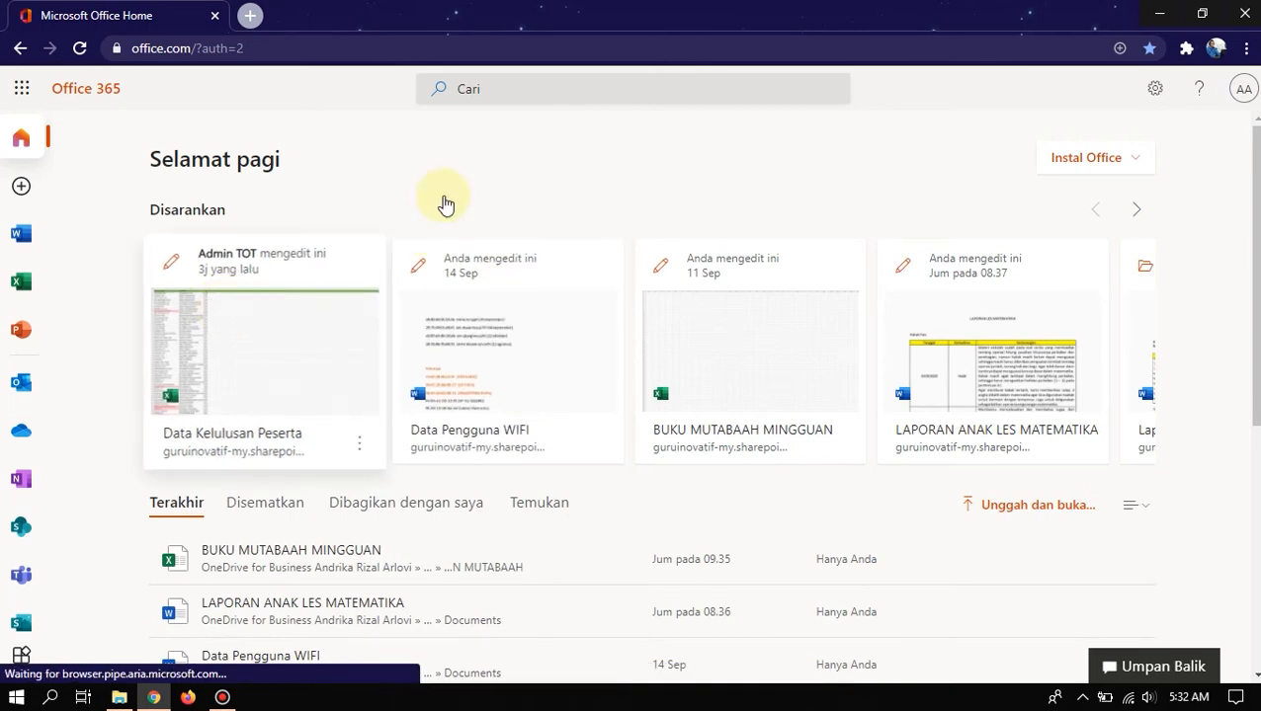
# - Page the Disarankan carousel forward to the next suggested files
pyautogui.click(1138, 210)
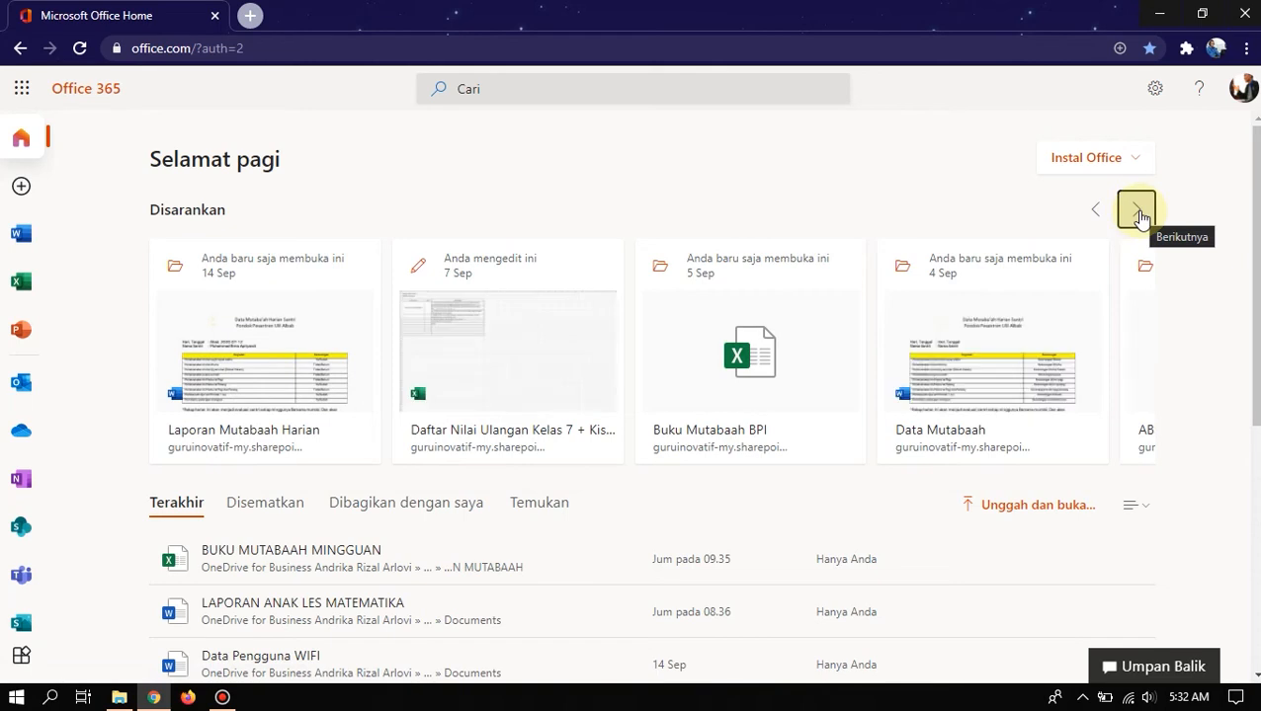
pyautogui.click(1010, 206)
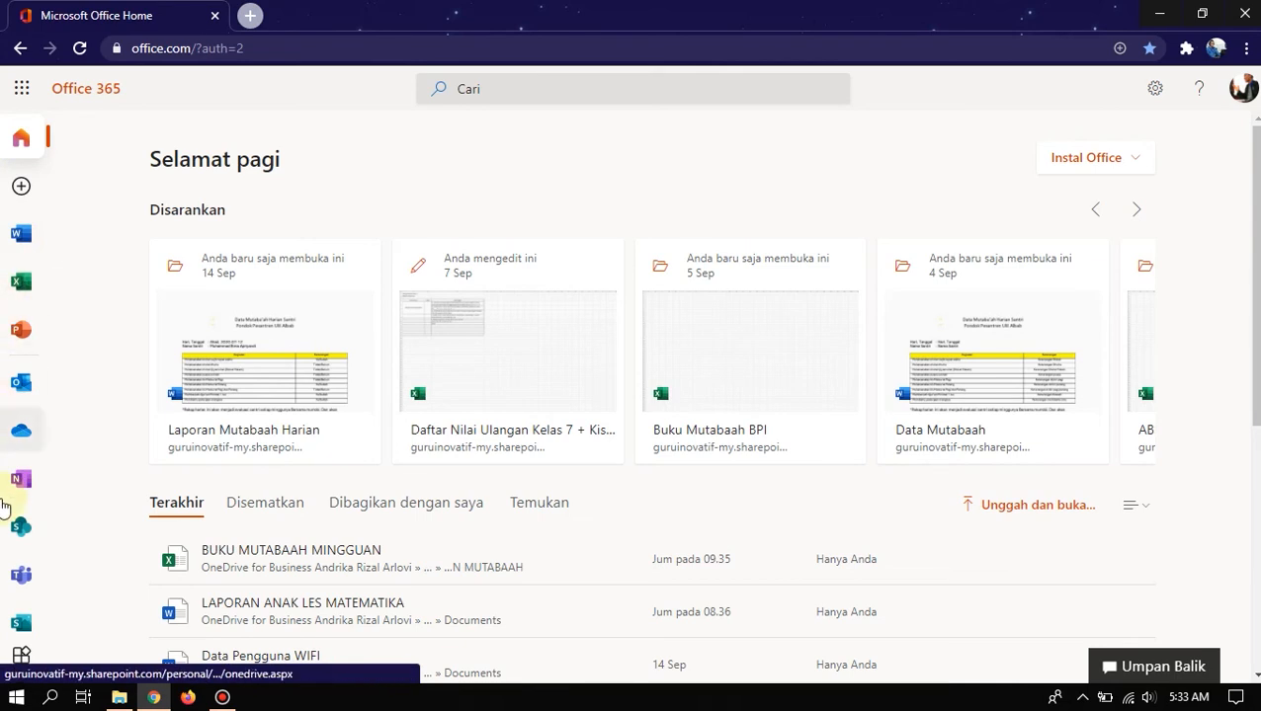
# - Open the app launcher, browse the Semua aplikasi list, and return to the Aplikasi panel
pyautogui.click(20, 93)
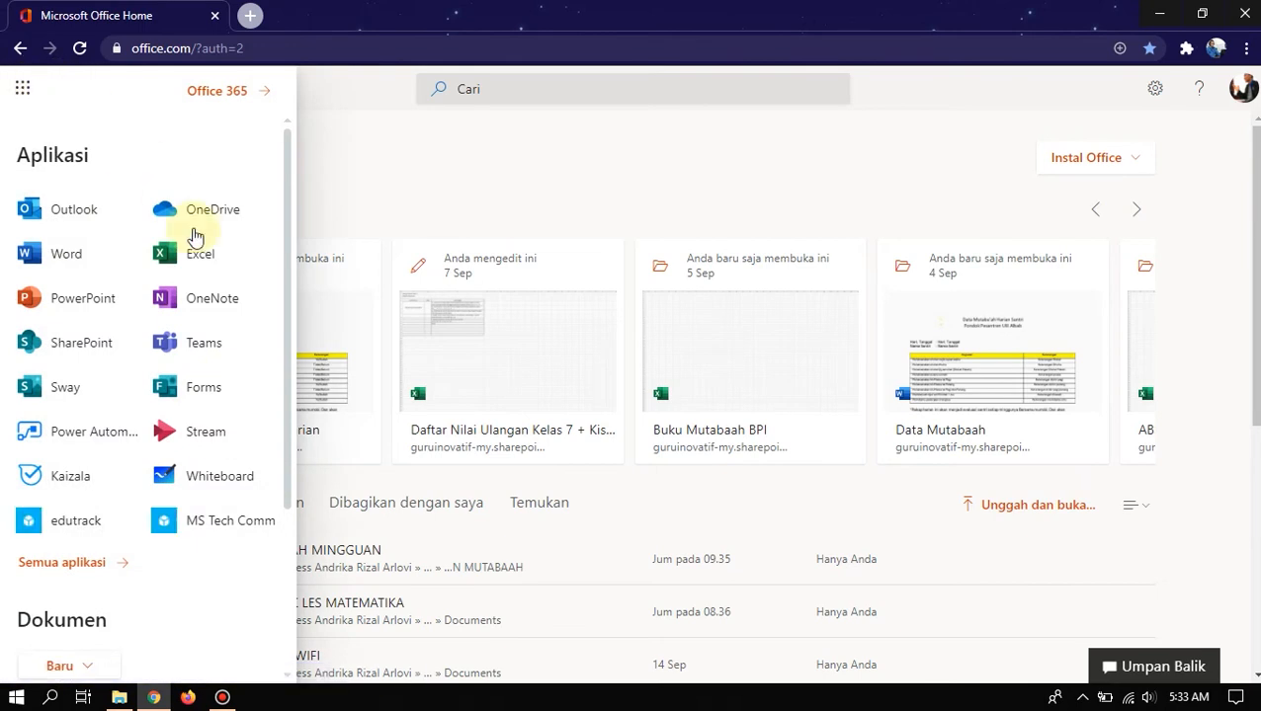
pyautogui.click(89, 565)
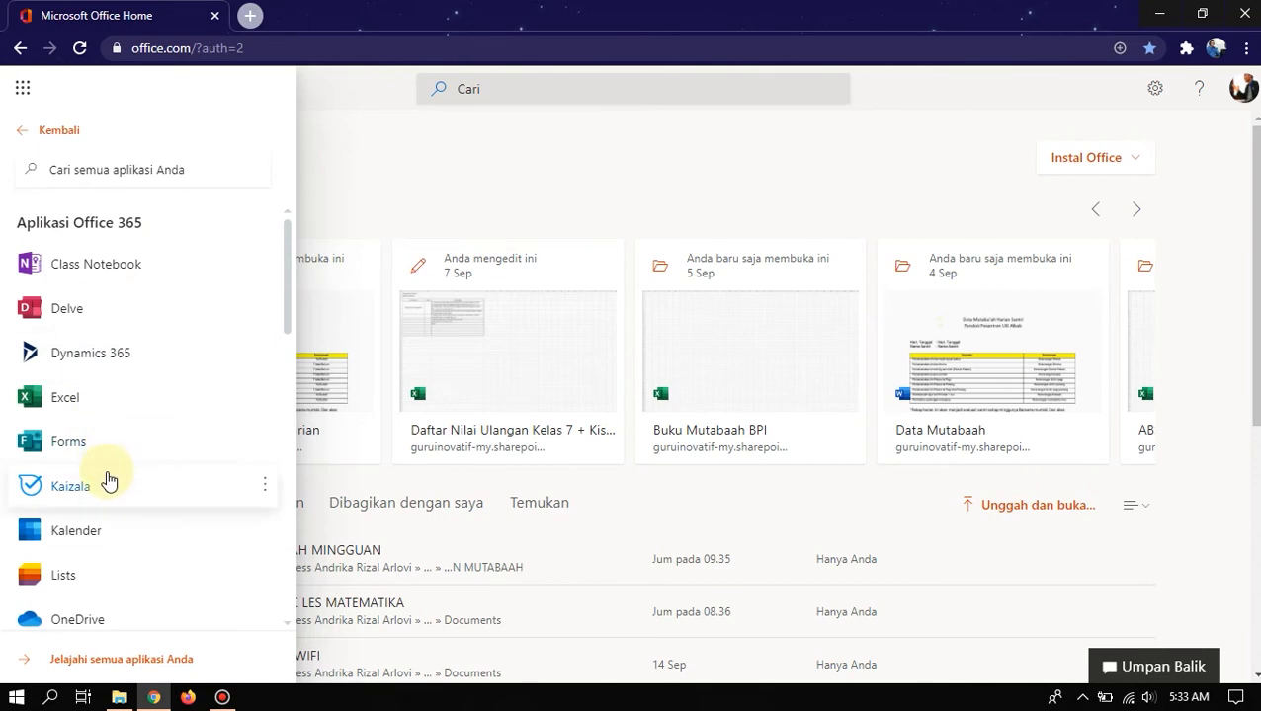
pyautogui.scroll(-5, 108, 454)
pyautogui.scroll(-5, 122, 386)
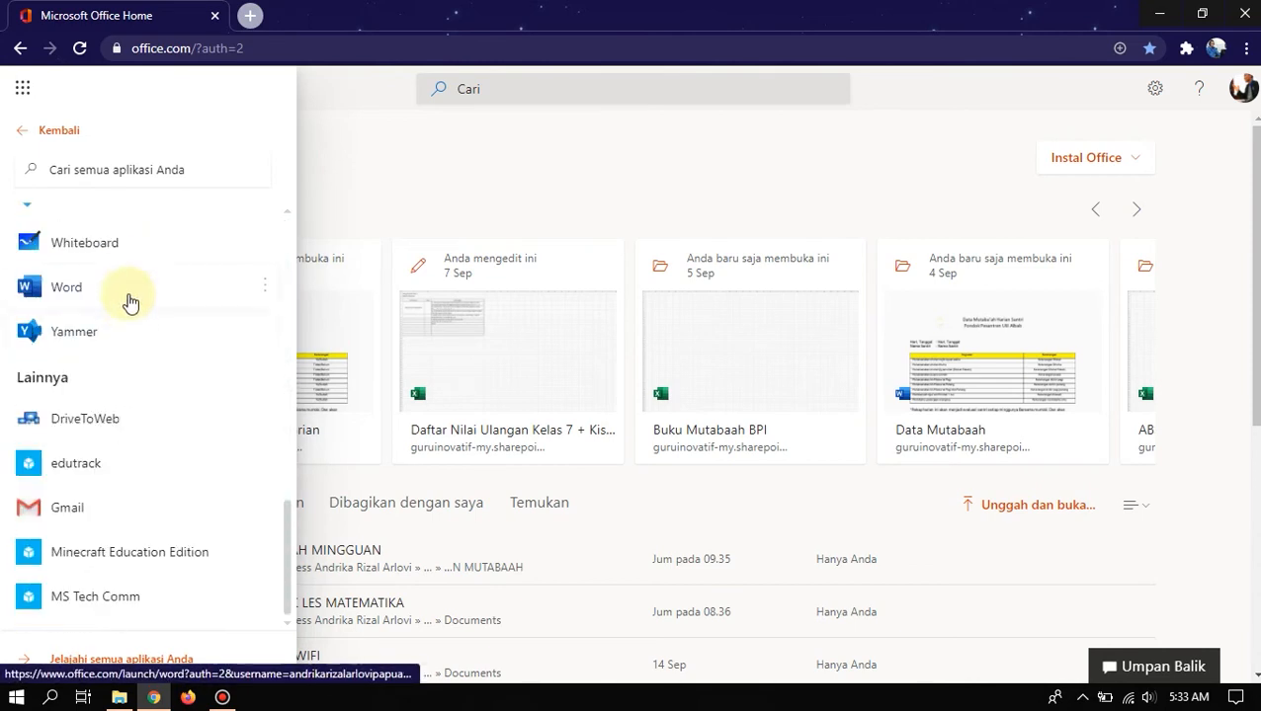
pyautogui.scroll(10, 143, 440)
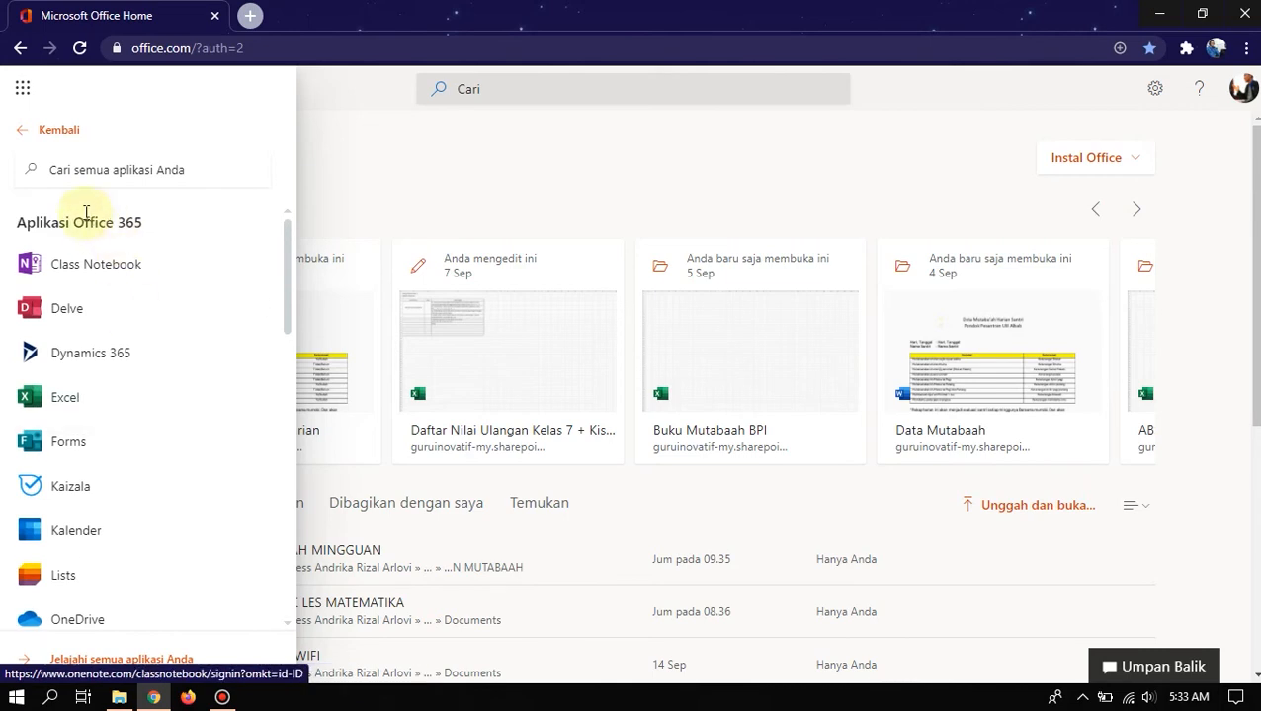
pyautogui.click(58, 129)
pyautogui.scroll(-2, 115, 435)
pyautogui.scroll(2, 124, 390)
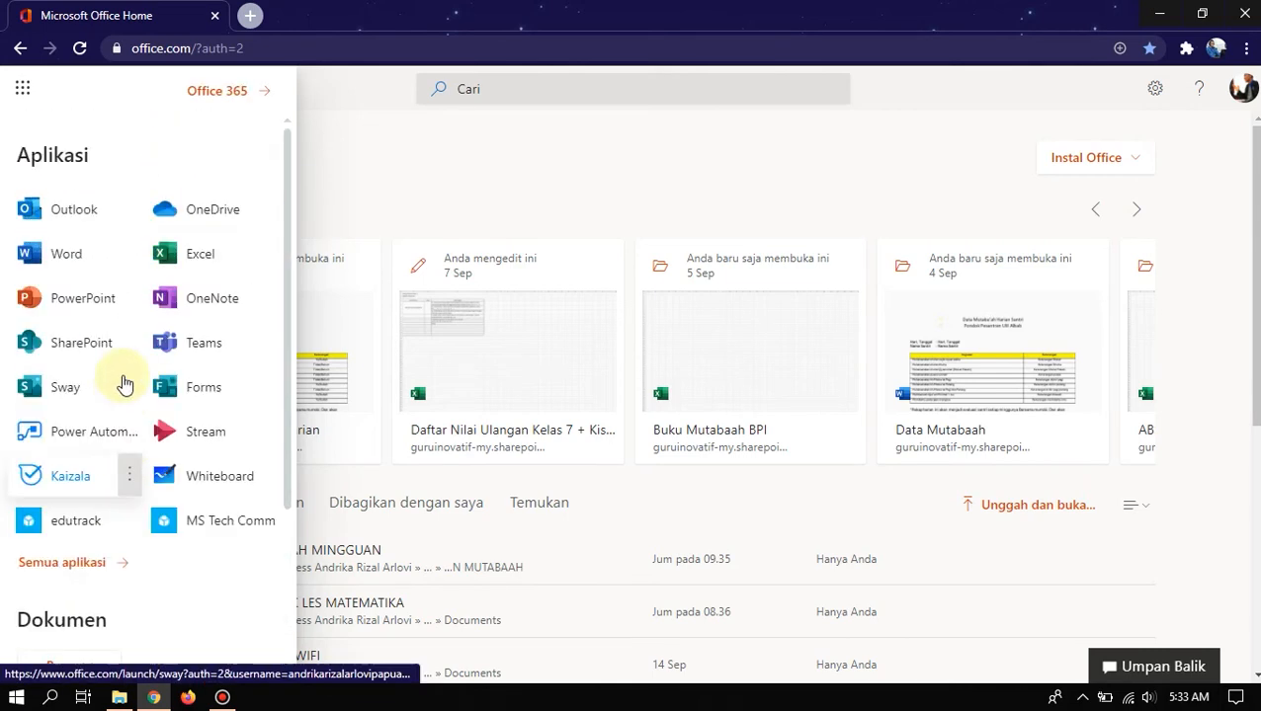
# - Briefly open Office 365 home in a new tab and close it, then revisit Semua aplikasi
pyautogui.click(216, 91)
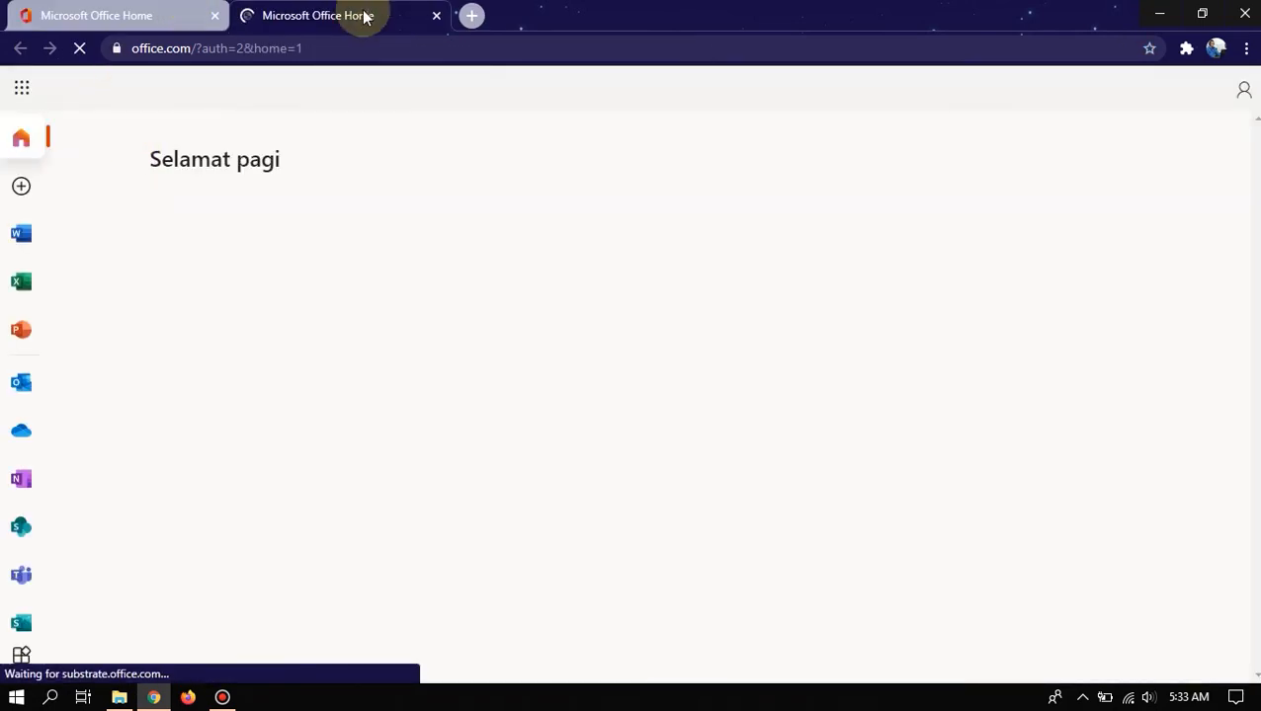
pyautogui.hotkey('ctrl', 'w')
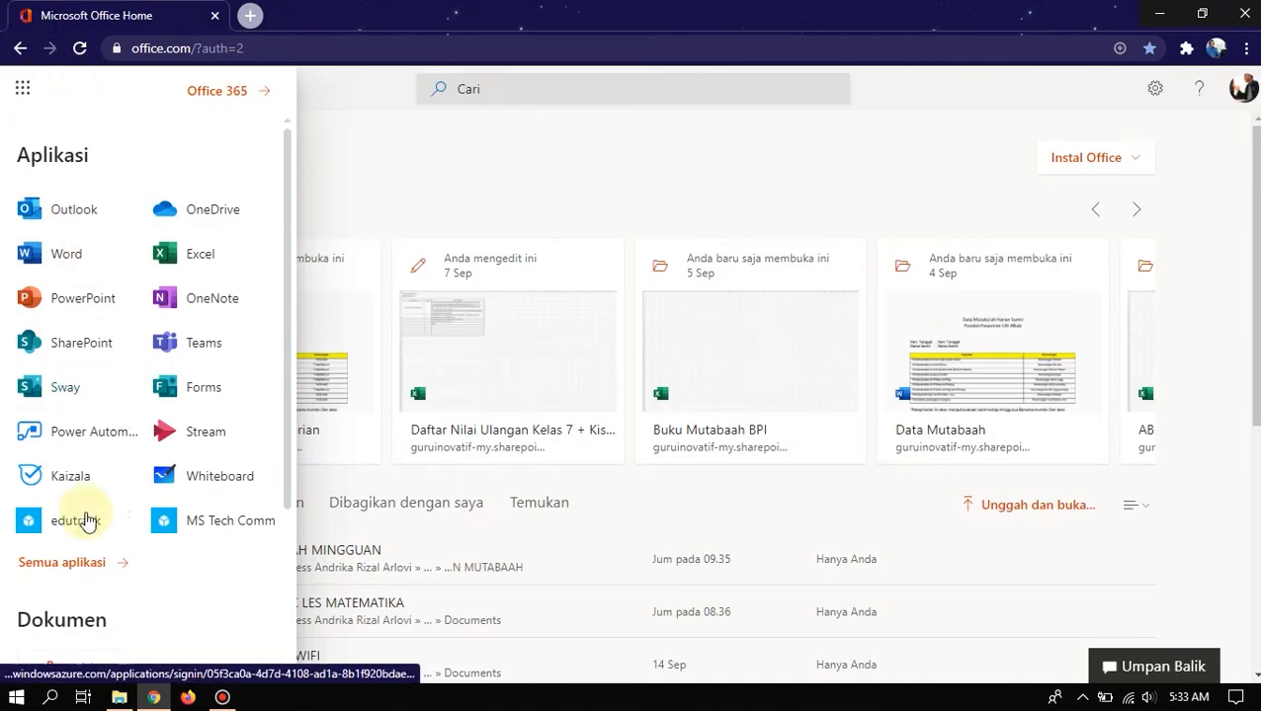
pyautogui.scroll(-2, 84, 521)
pyautogui.click(85, 385)
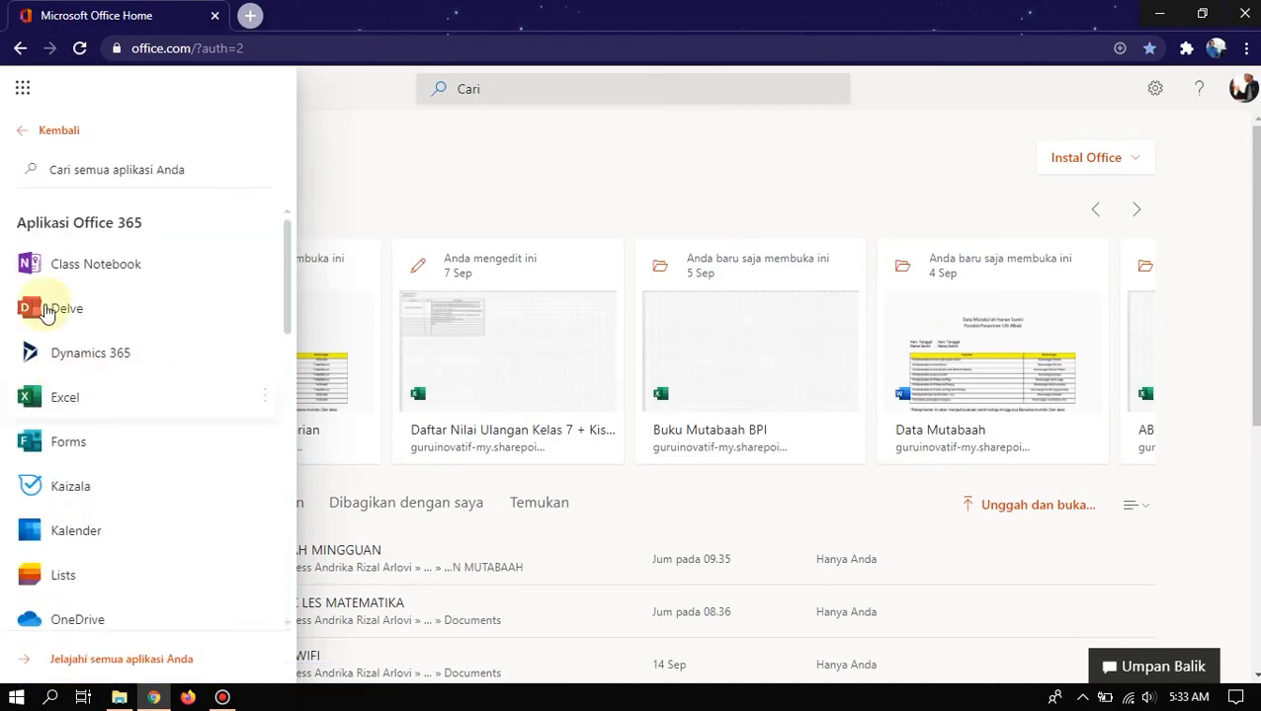
pyautogui.click(43, 139)
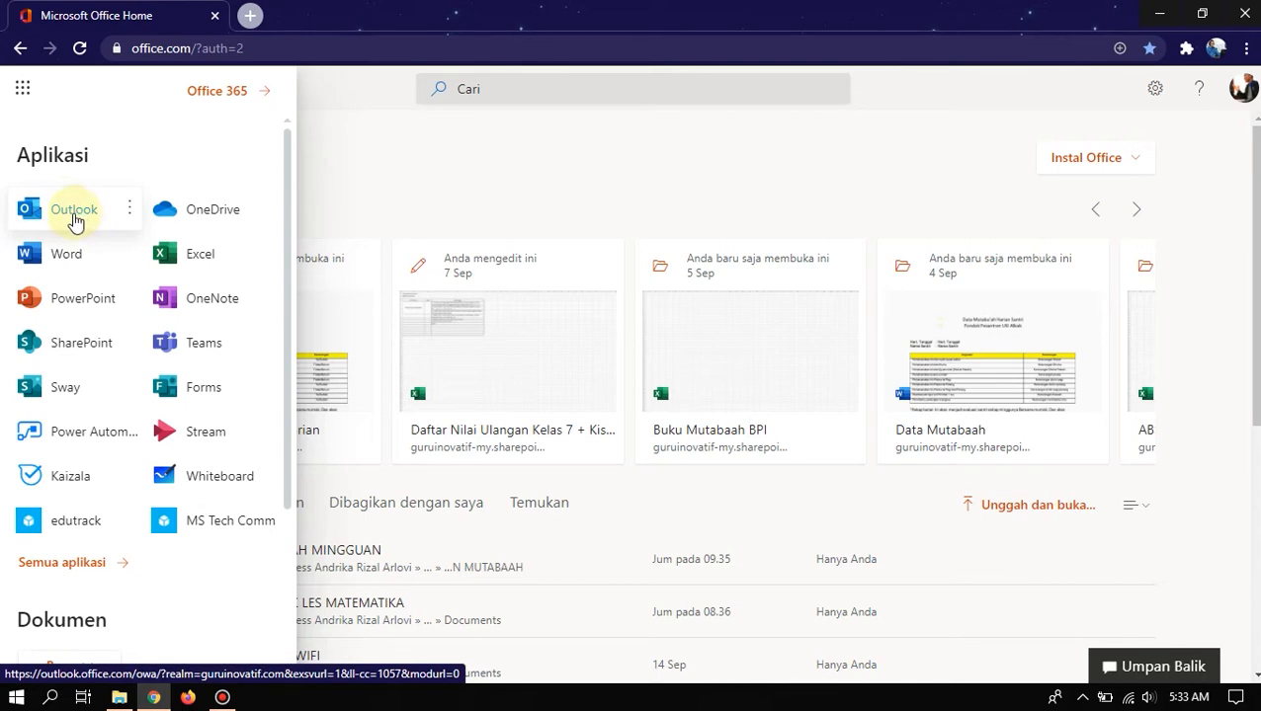
# - Launch Outlook from the app launcher and let the Kotak Masuk inbox load
pyautogui.rightClick(77, 218)
pyautogui.click(75, 218)
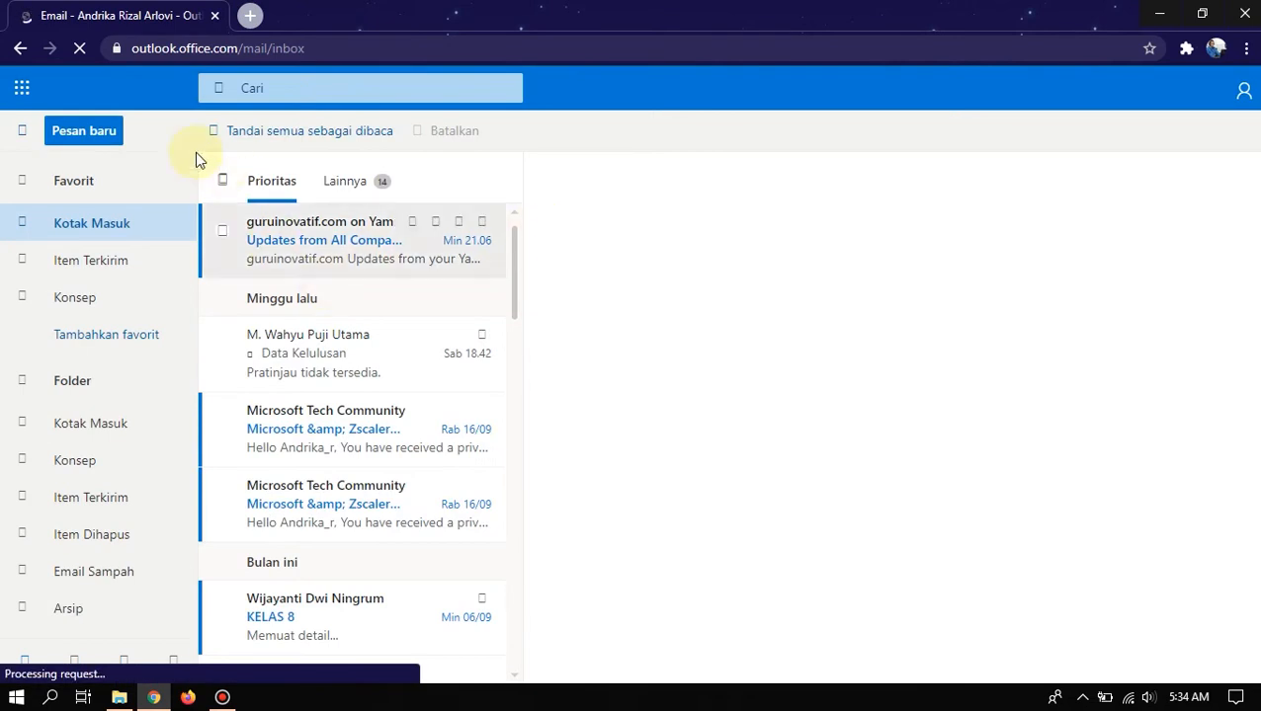
pyautogui.scroll(-3, 353, 269)
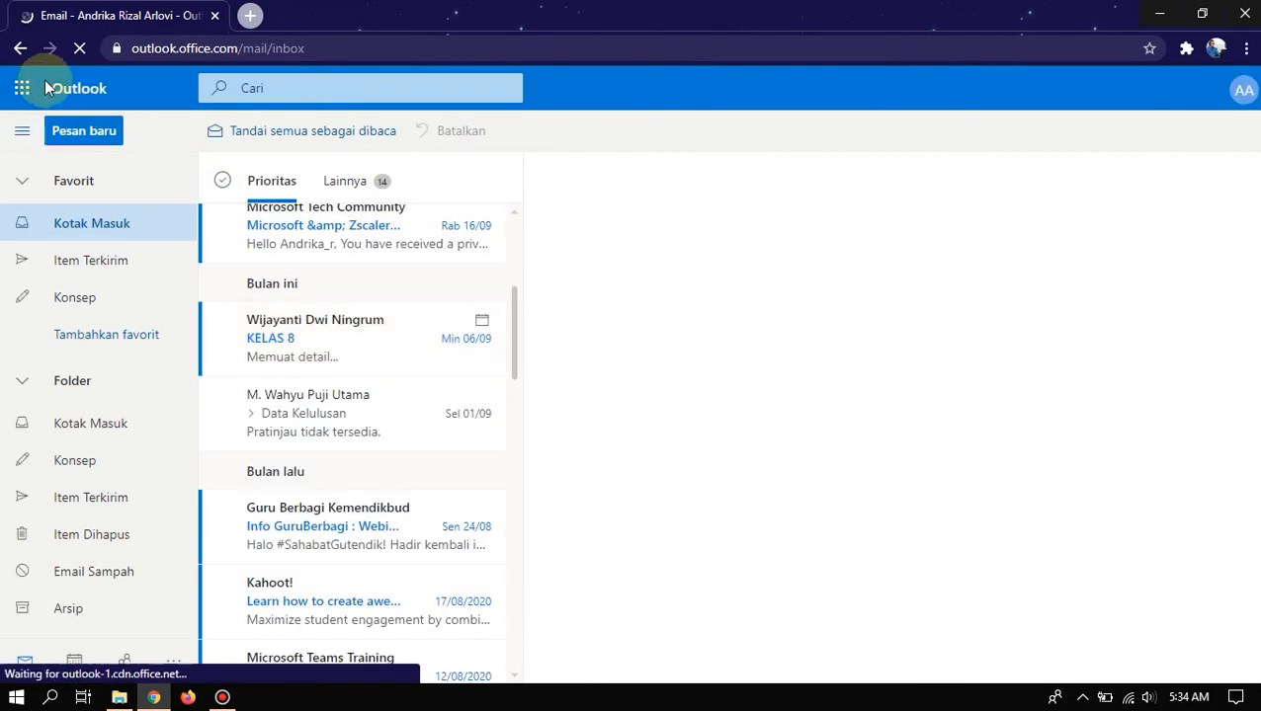
pyautogui.click(303, 38)
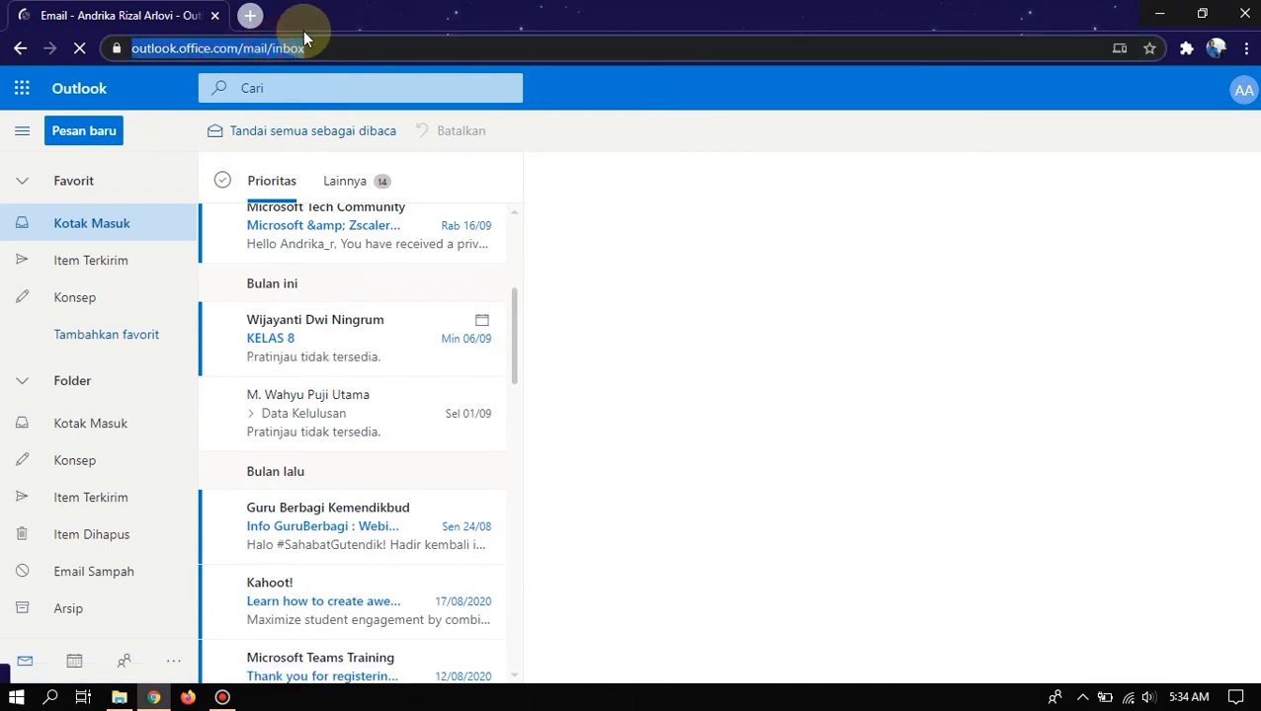
# - Enter office.com in the address bar to reload the Office 365 home page
pyautogui.write('offi')
pyautogui.press('Return')
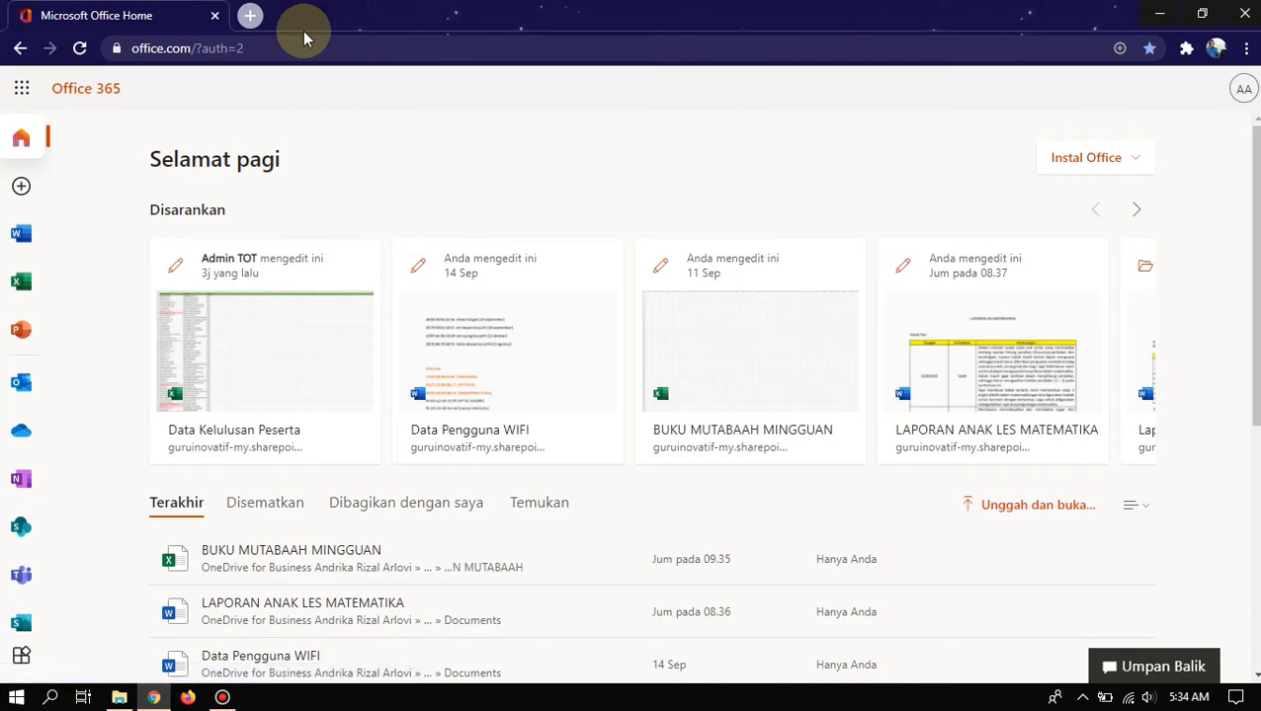
# - Open the waffle app launcher listing Outlook, Word, Excel, Teams, Forms and Whiteboard
pyautogui.click(24, 89)
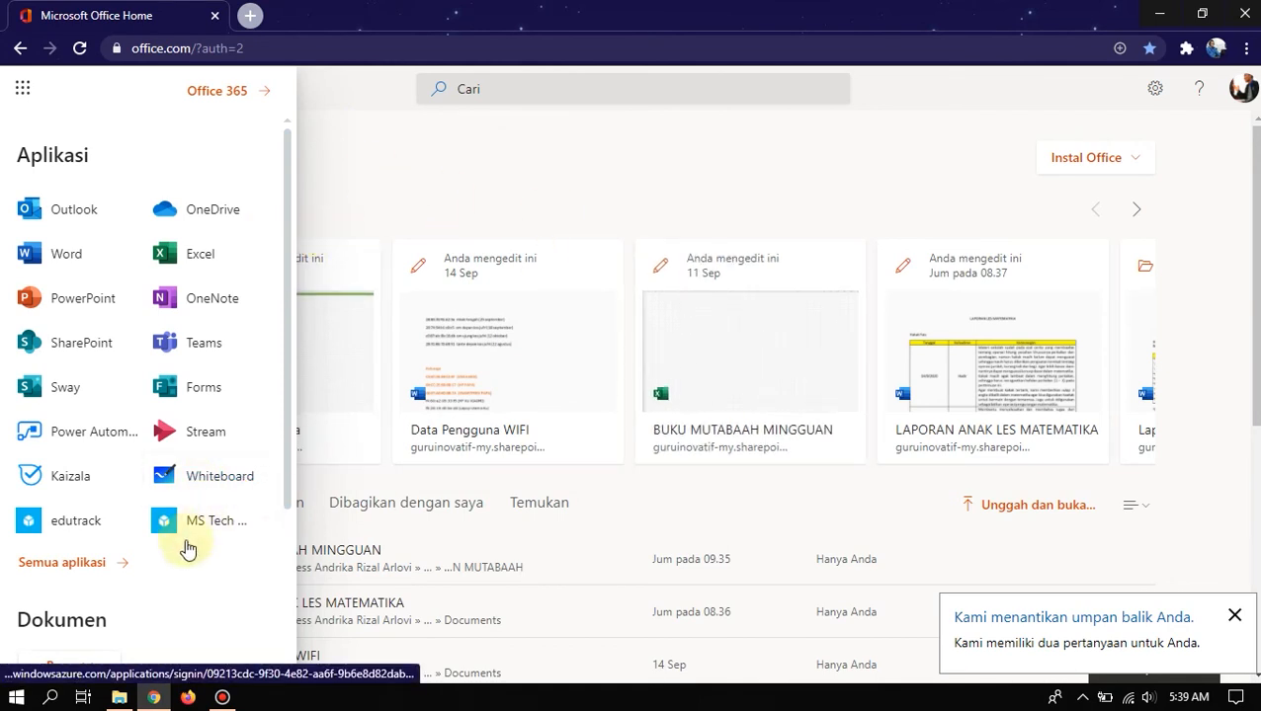
# - Scroll through the full Semua aplikasi list, then return to the main Aplikasi grid via Kembali
pyautogui.click(111, 571)
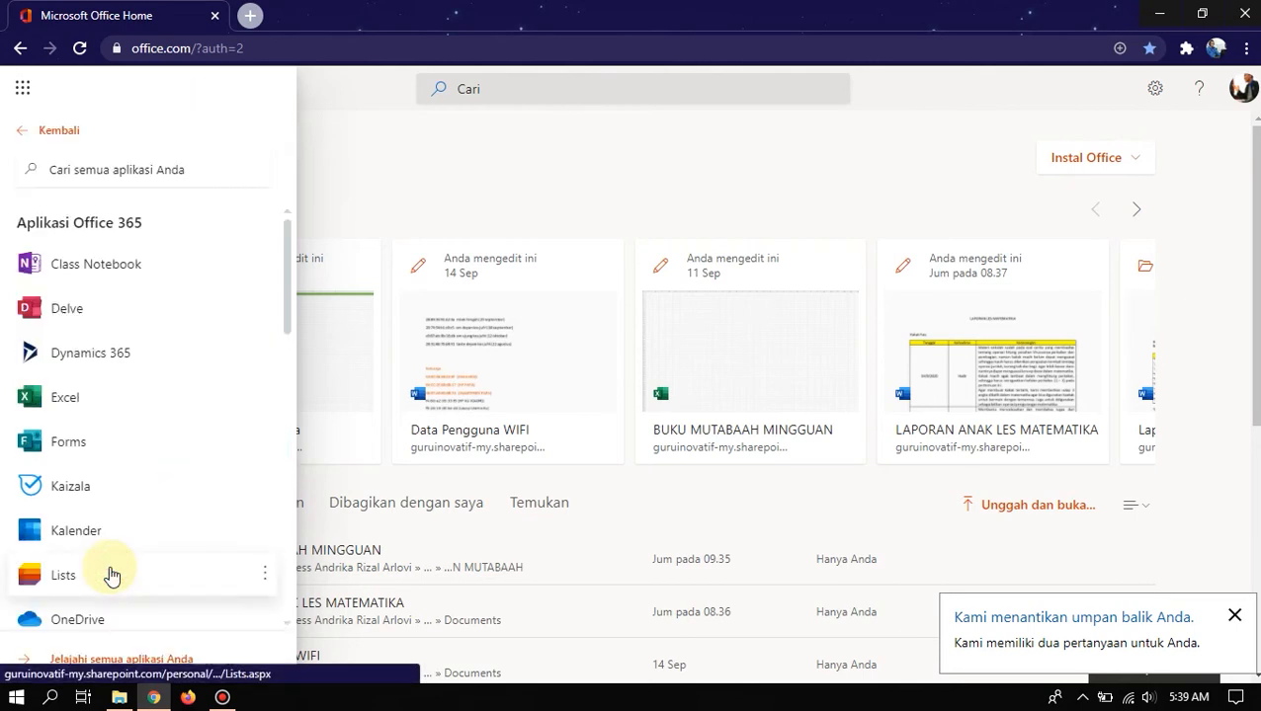
pyautogui.click(51, 128)
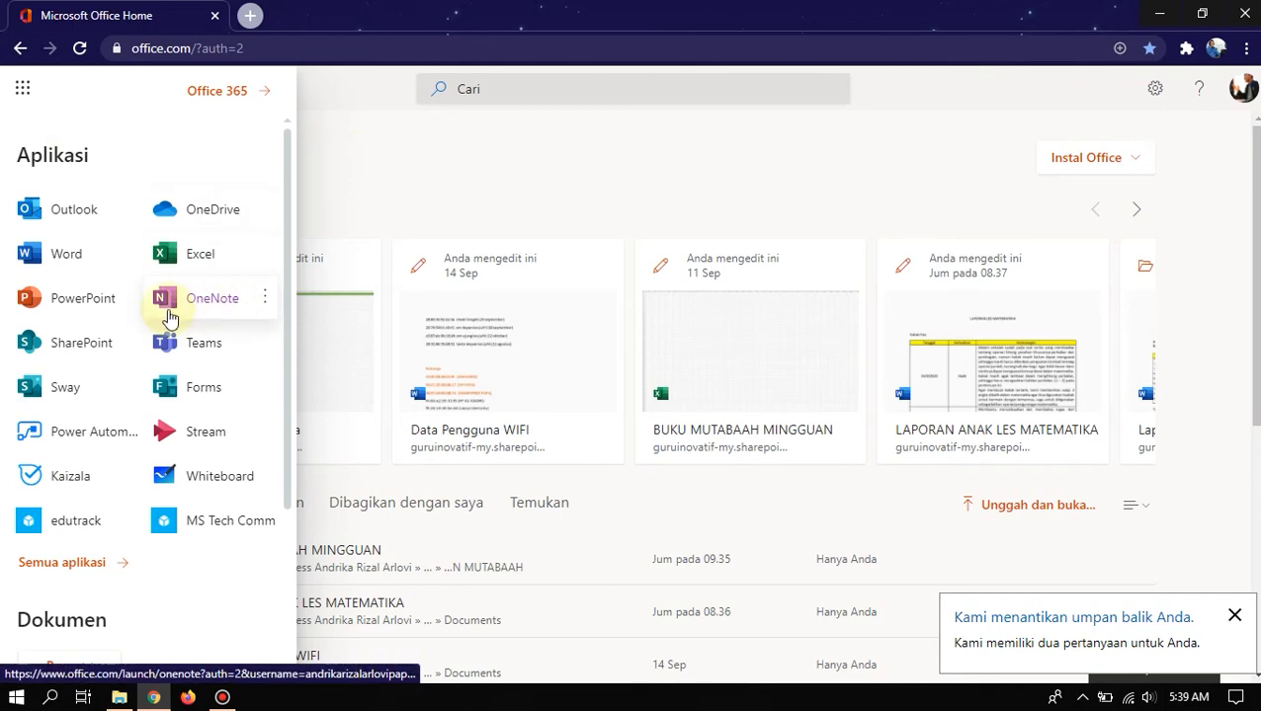
pyautogui.click(61, 565)
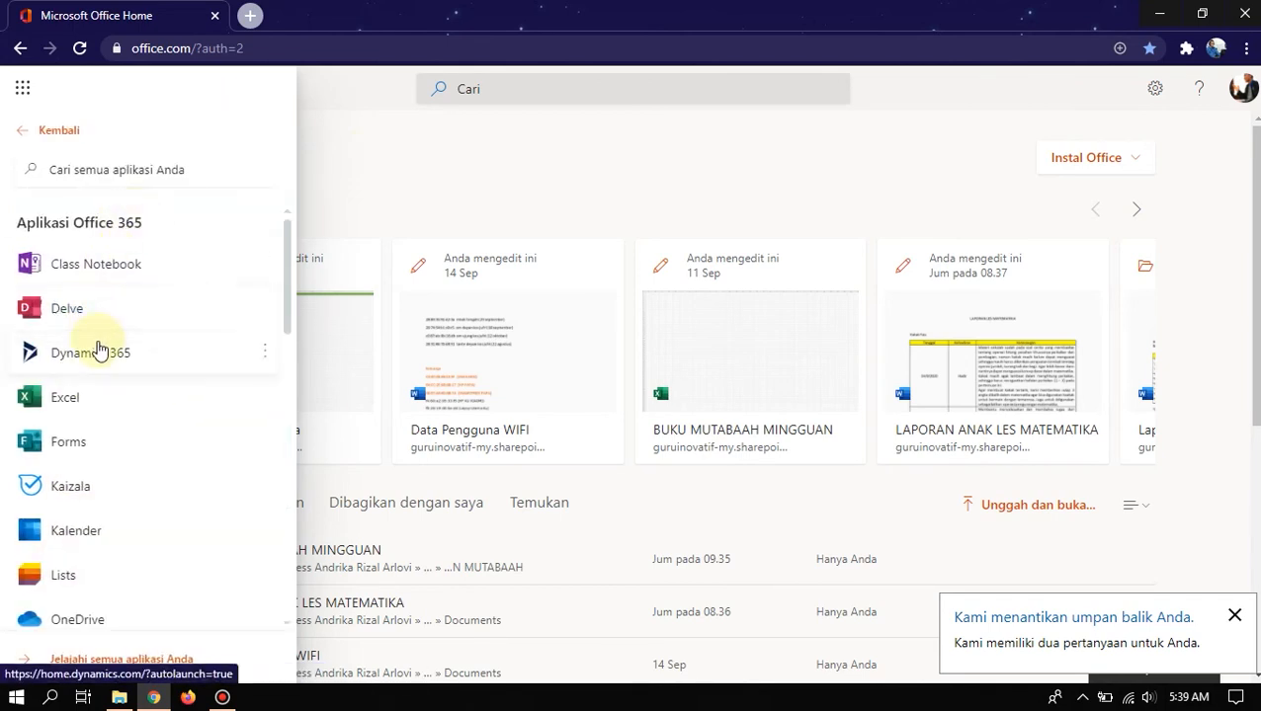
pyautogui.scroll(-2, 102, 394)
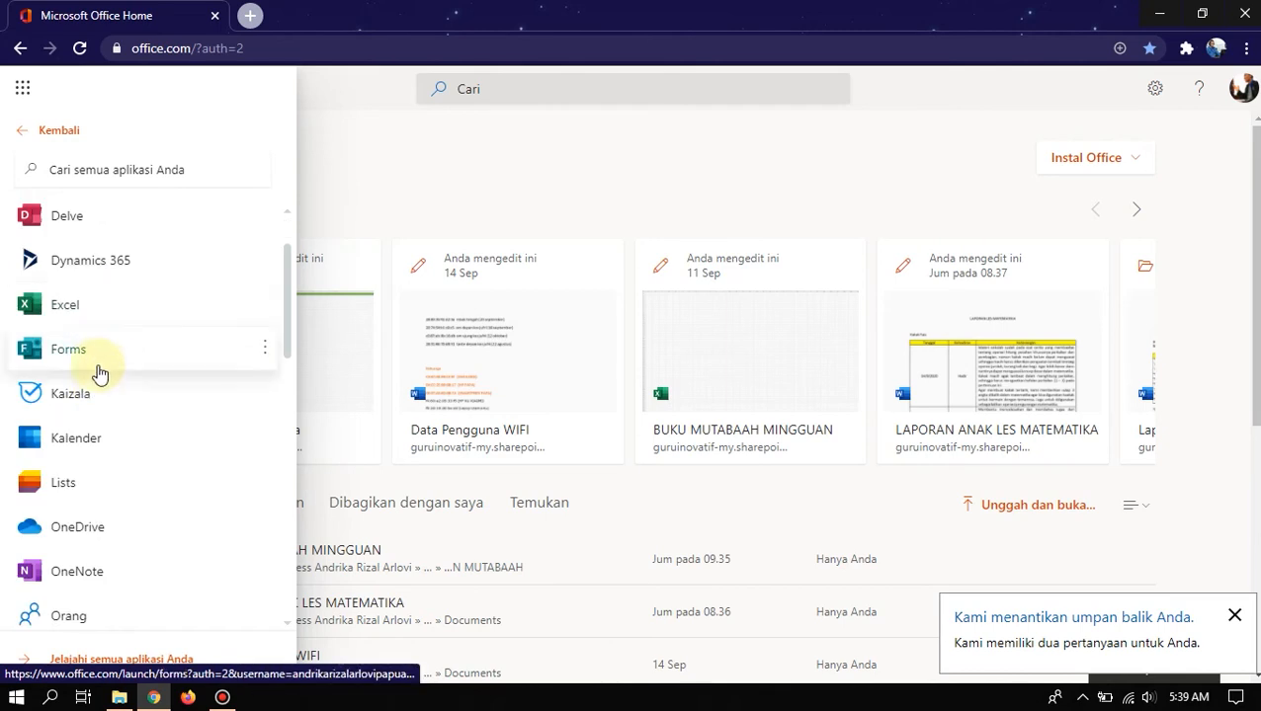
pyautogui.scroll(-2, 101, 395)
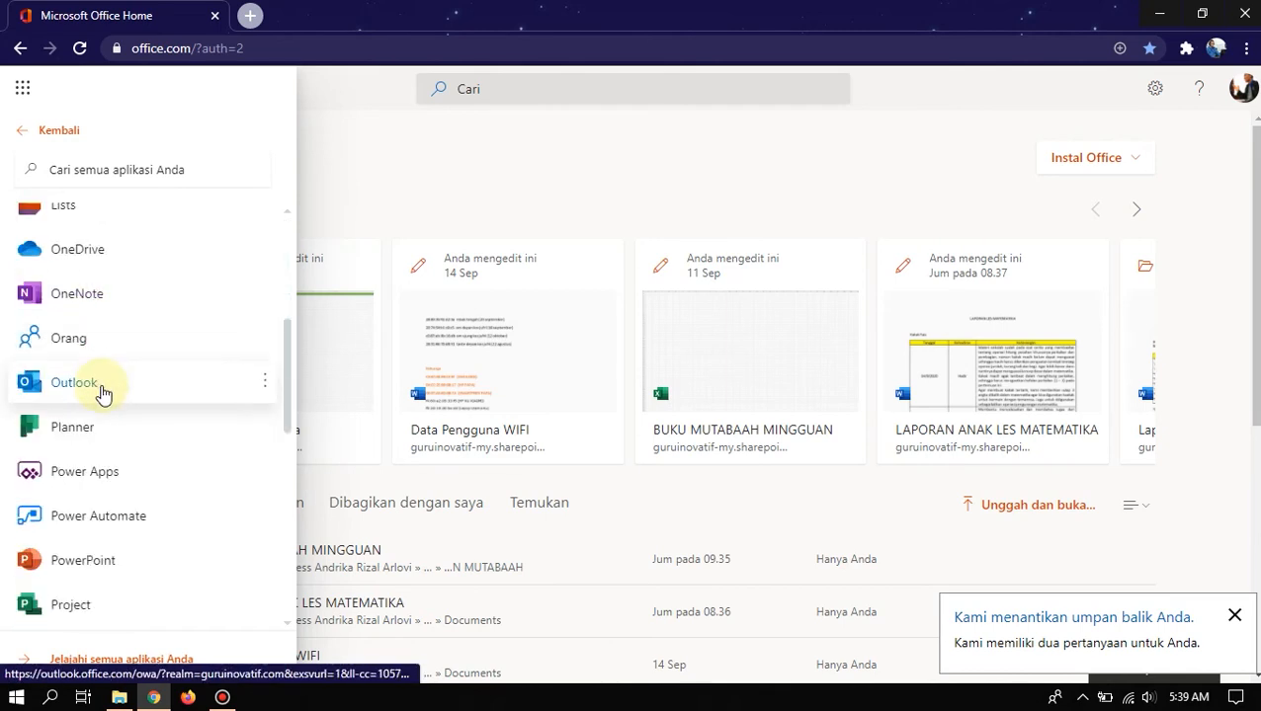
pyautogui.scroll(-3, 177, 391)
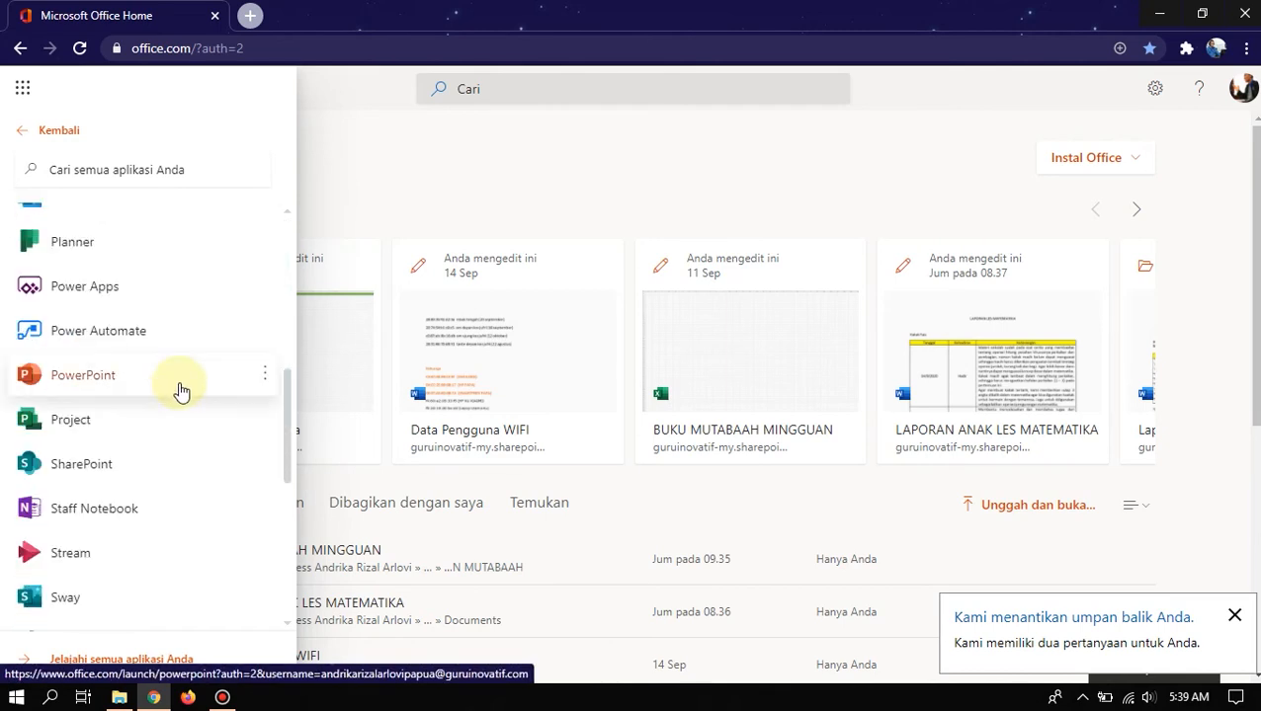
pyautogui.scroll(-2, 181, 392)
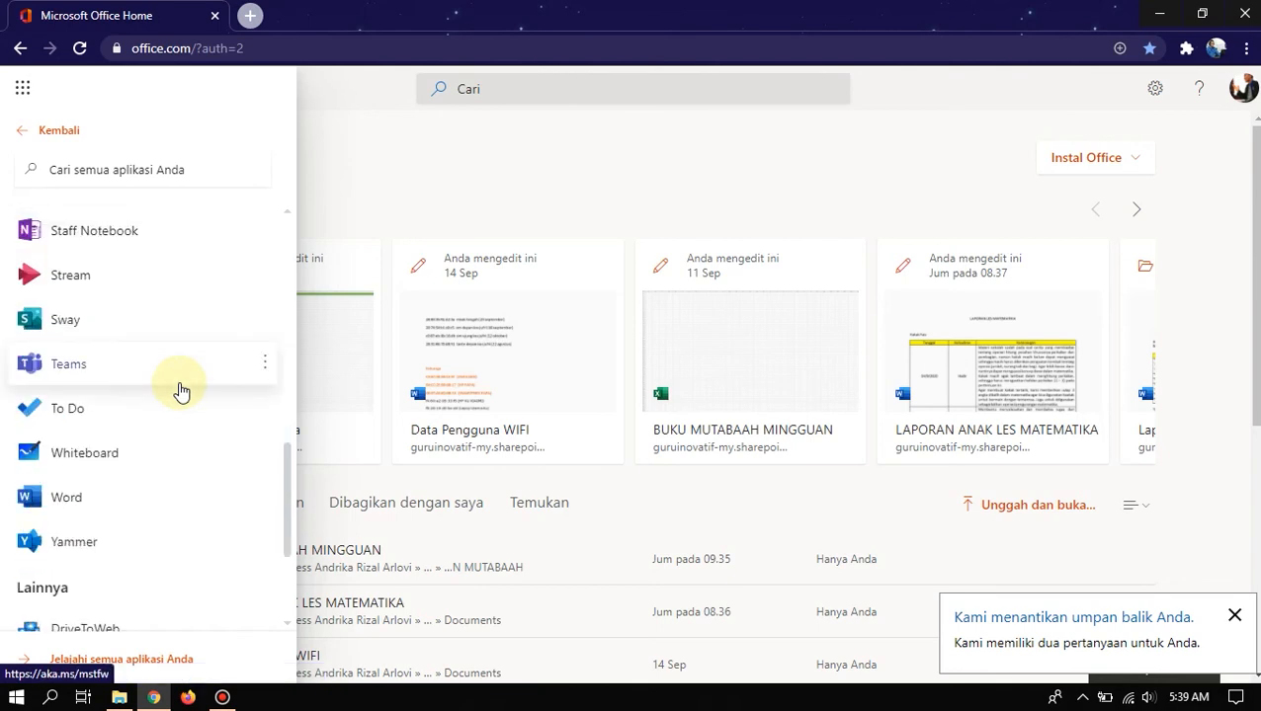
pyautogui.scroll(-1, 179, 390)
pyautogui.scroll(-1, 173, 383)
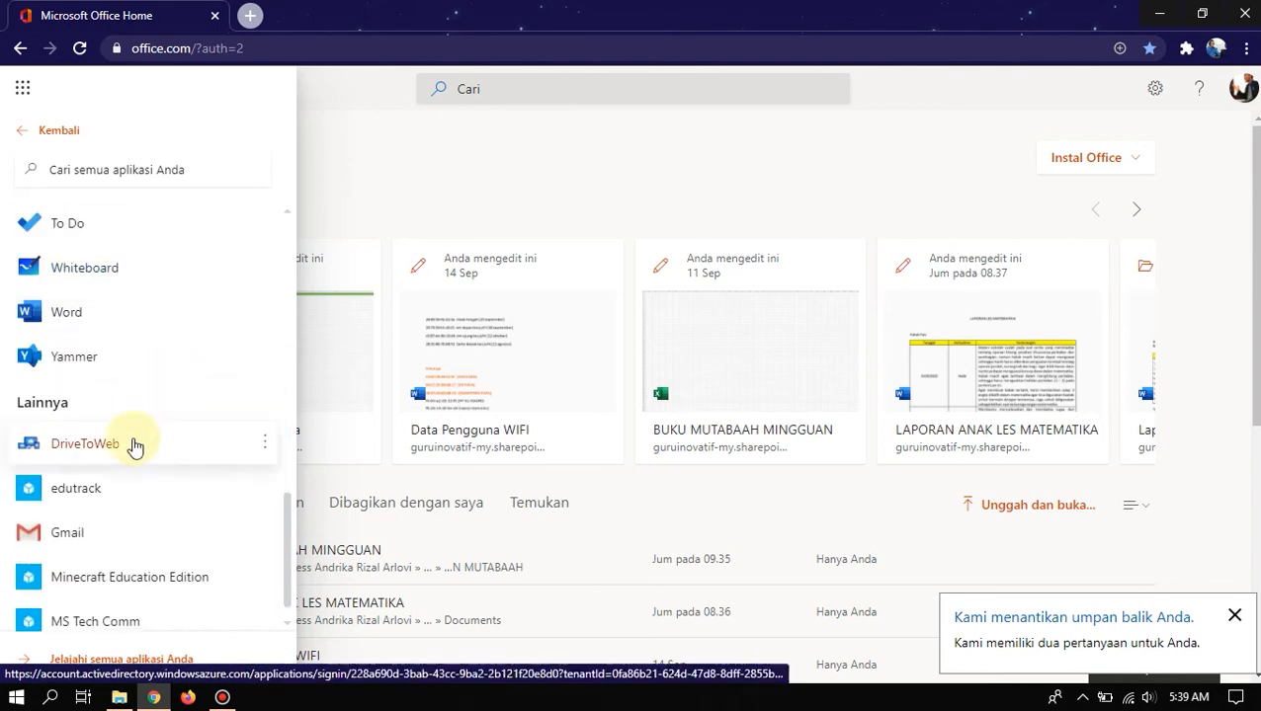
pyautogui.scroll(6, 90, 296)
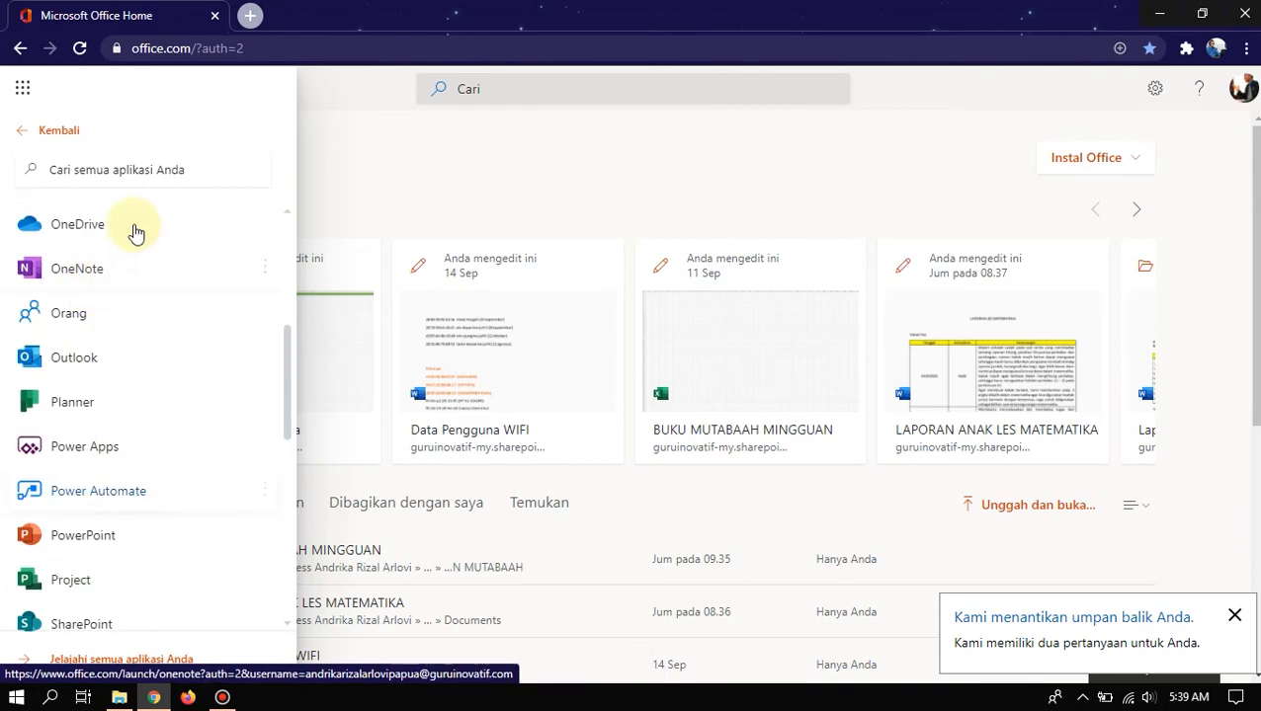
pyautogui.scroll(5, 99, 259)
pyautogui.click(63, 132)
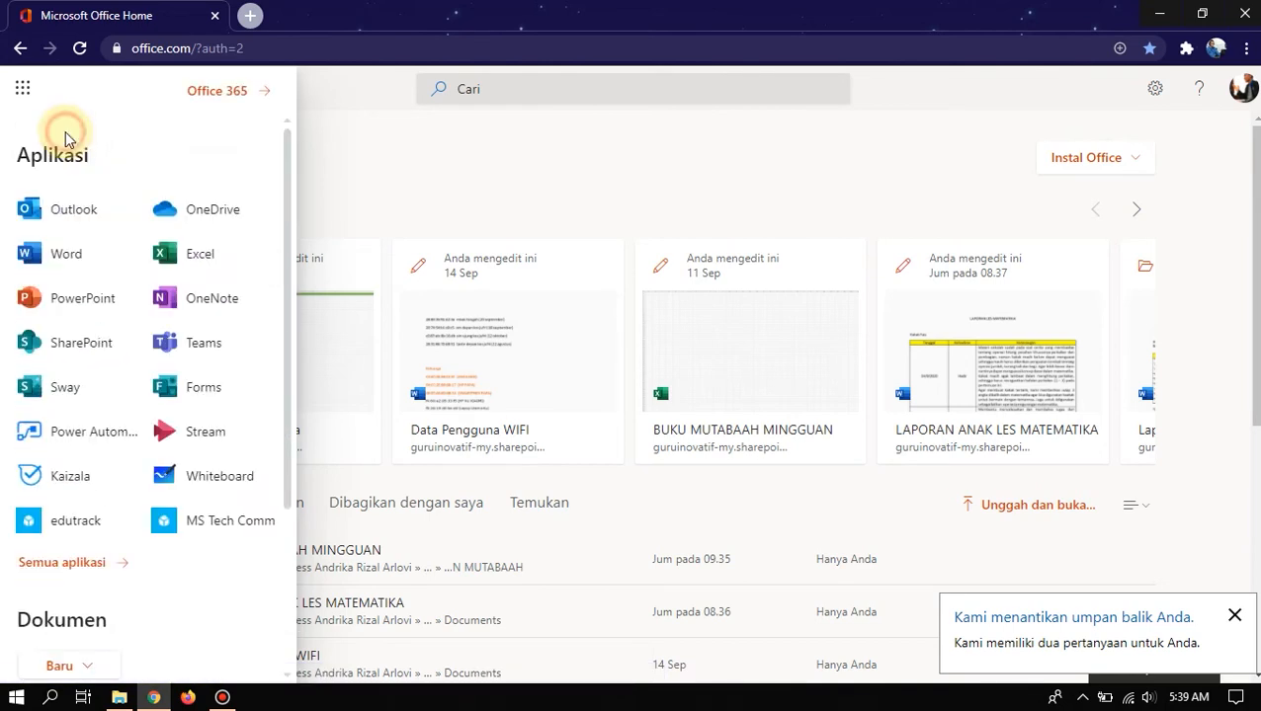
pyautogui.click(22, 88)
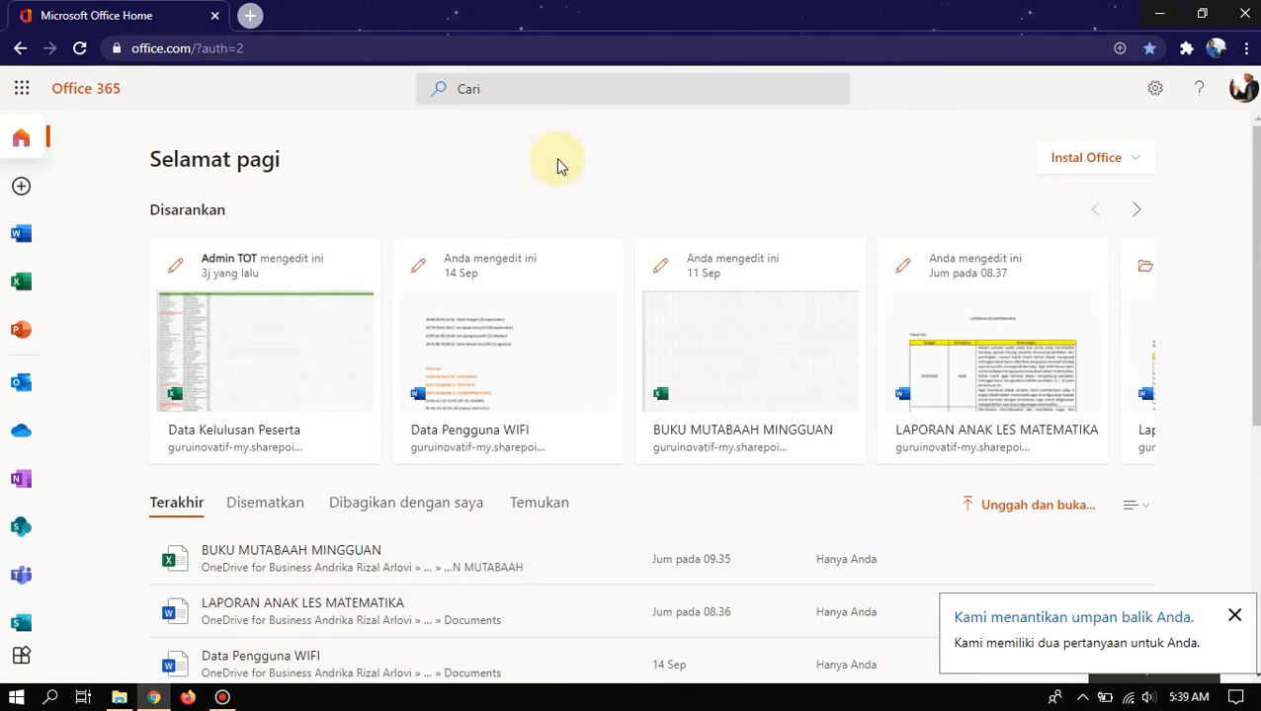
pyautogui.click(22, 91)
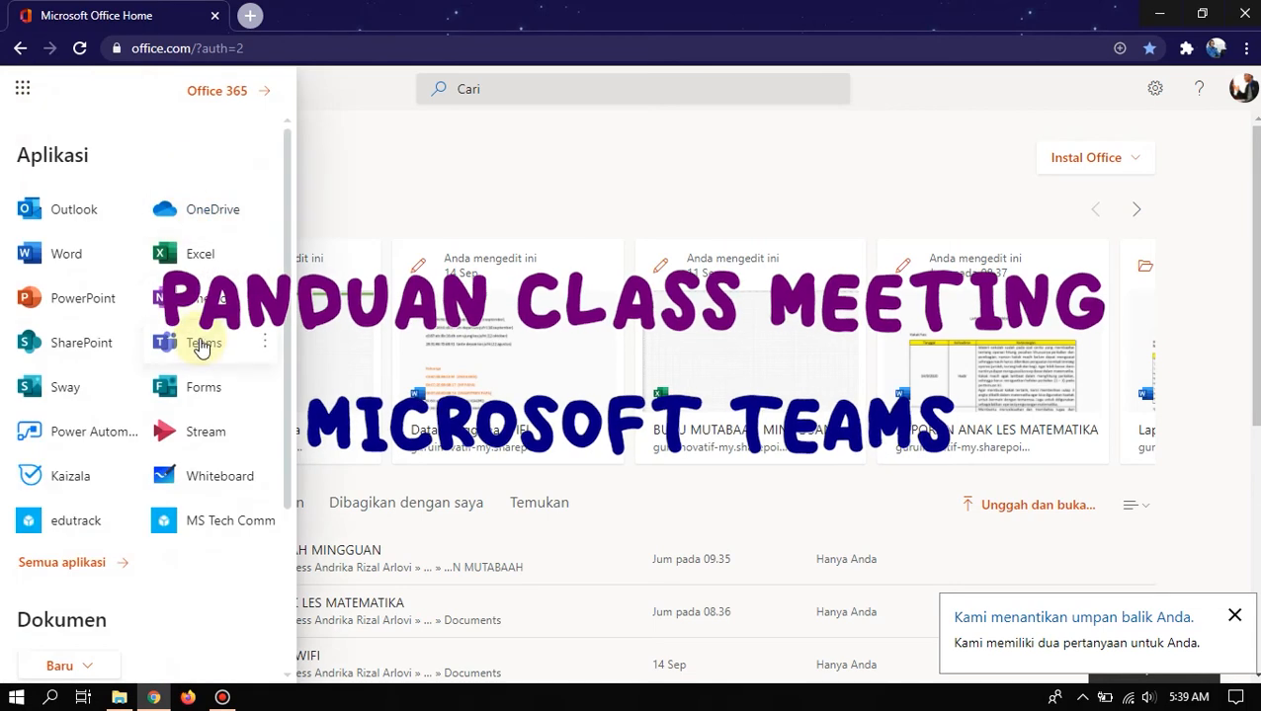
# - Launch Teams from the app launcher to show the Tim grid with Kelas Papua and Guru Inovatif
pyautogui.click(203, 343)
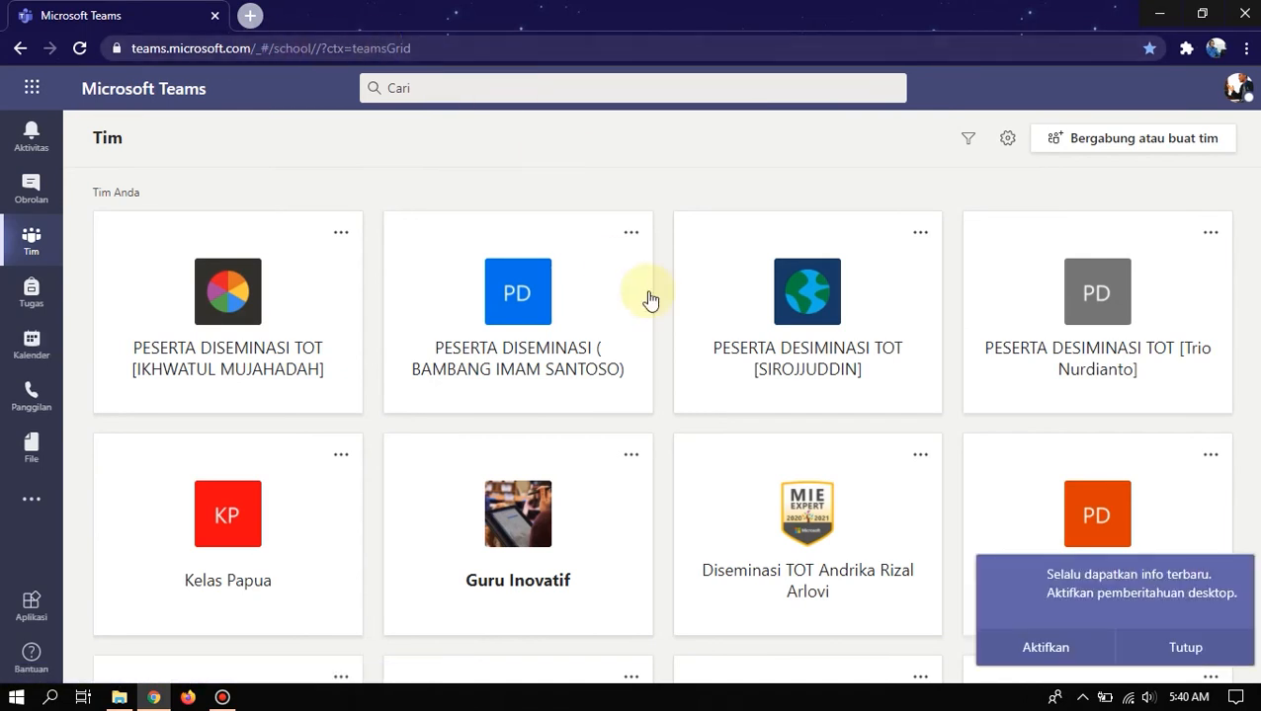
# - Close the desktop-notifications prompt and check the Teams desktop shortcut before returning to Chrome
pyautogui.click(1187, 644)
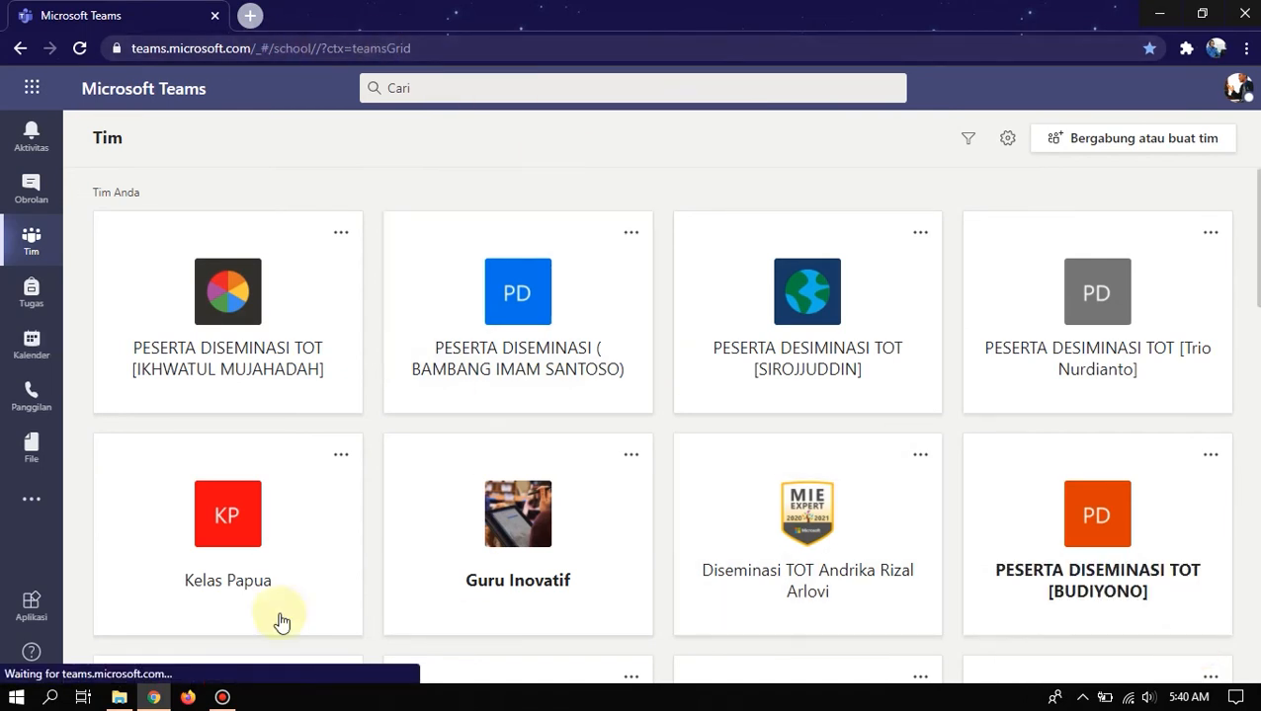
pyautogui.click(1152, 12)
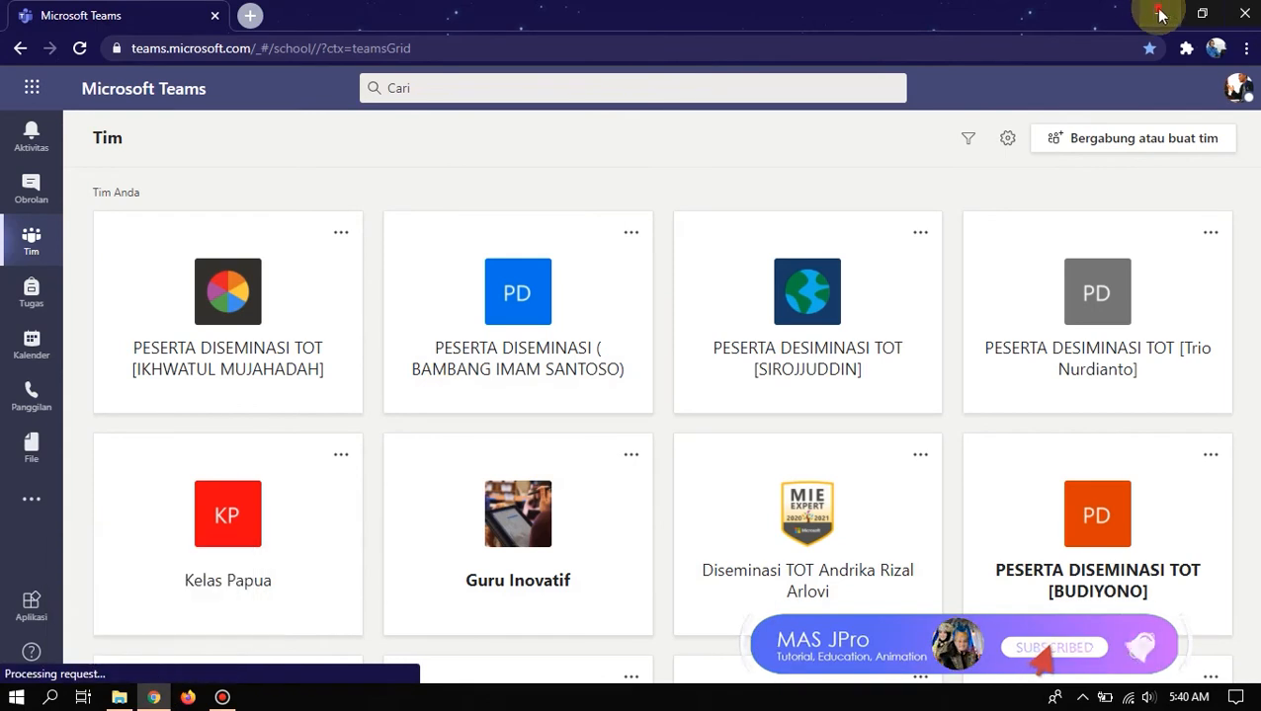
pyautogui.click(117, 128)
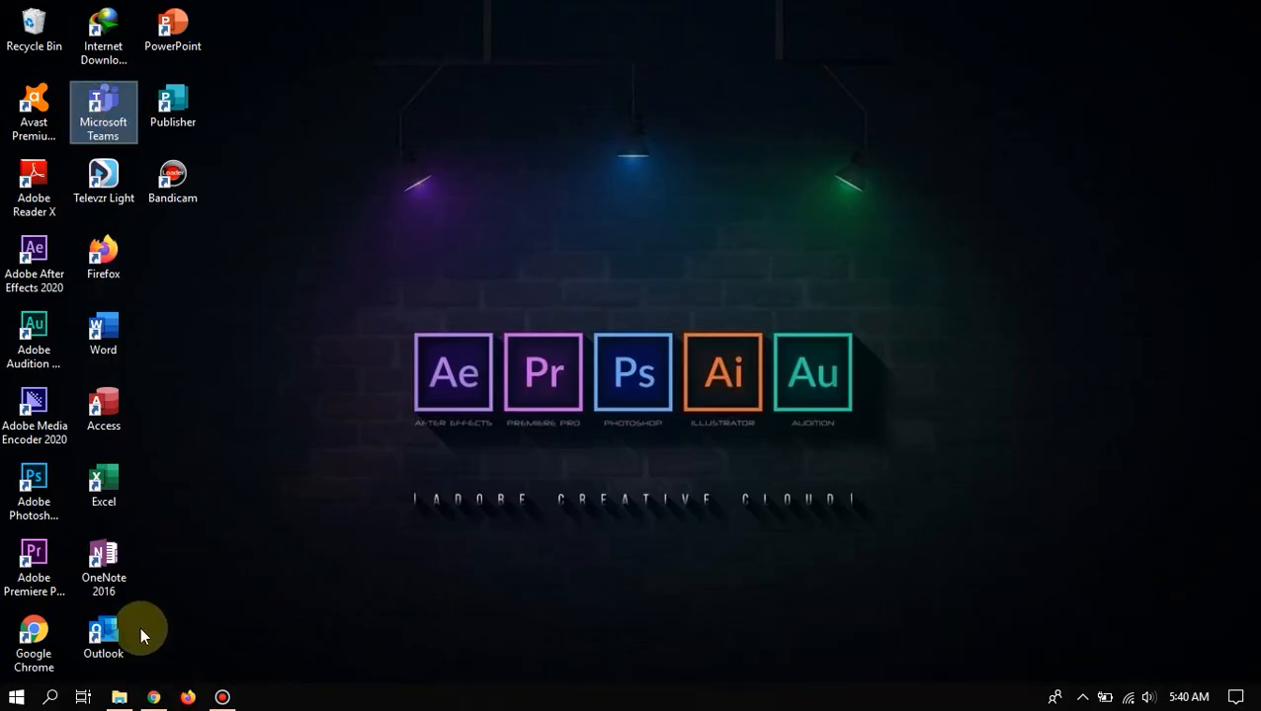
pyautogui.click(153, 698)
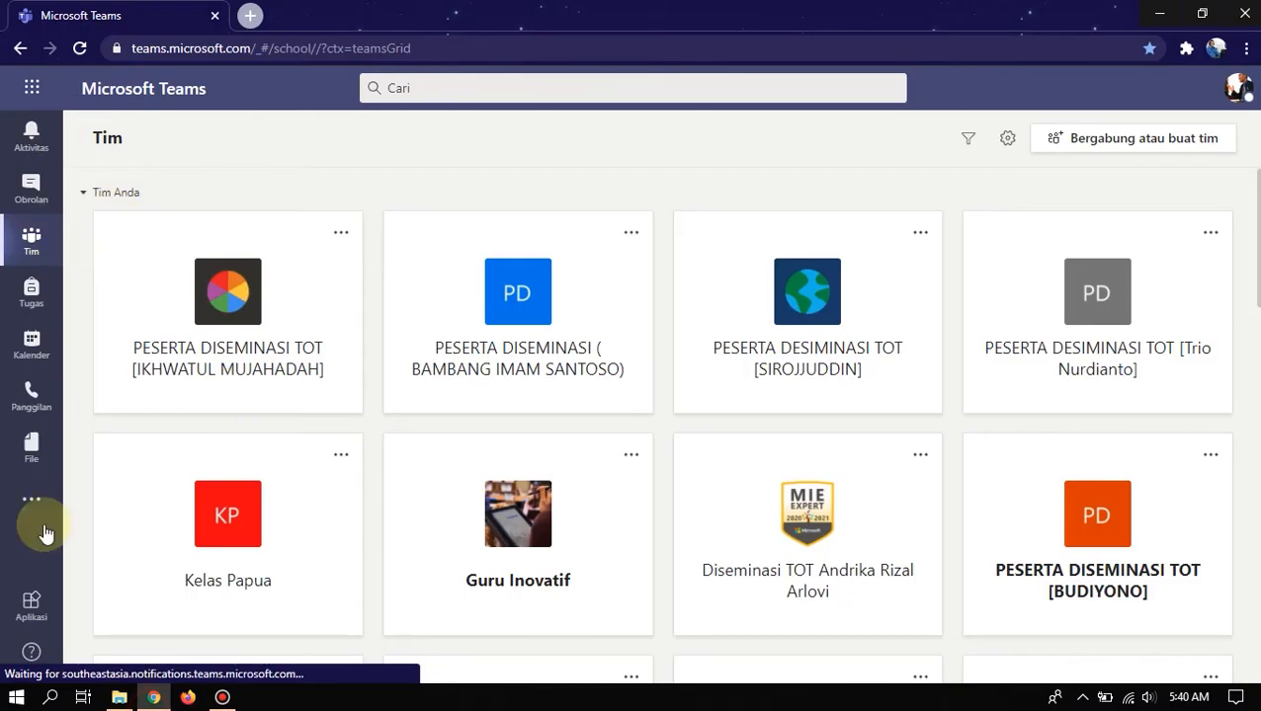
# - Open the Teams Aplikasi store page listing ServiceDesk Plus Cloud and Forms
pyautogui.click(32, 611)
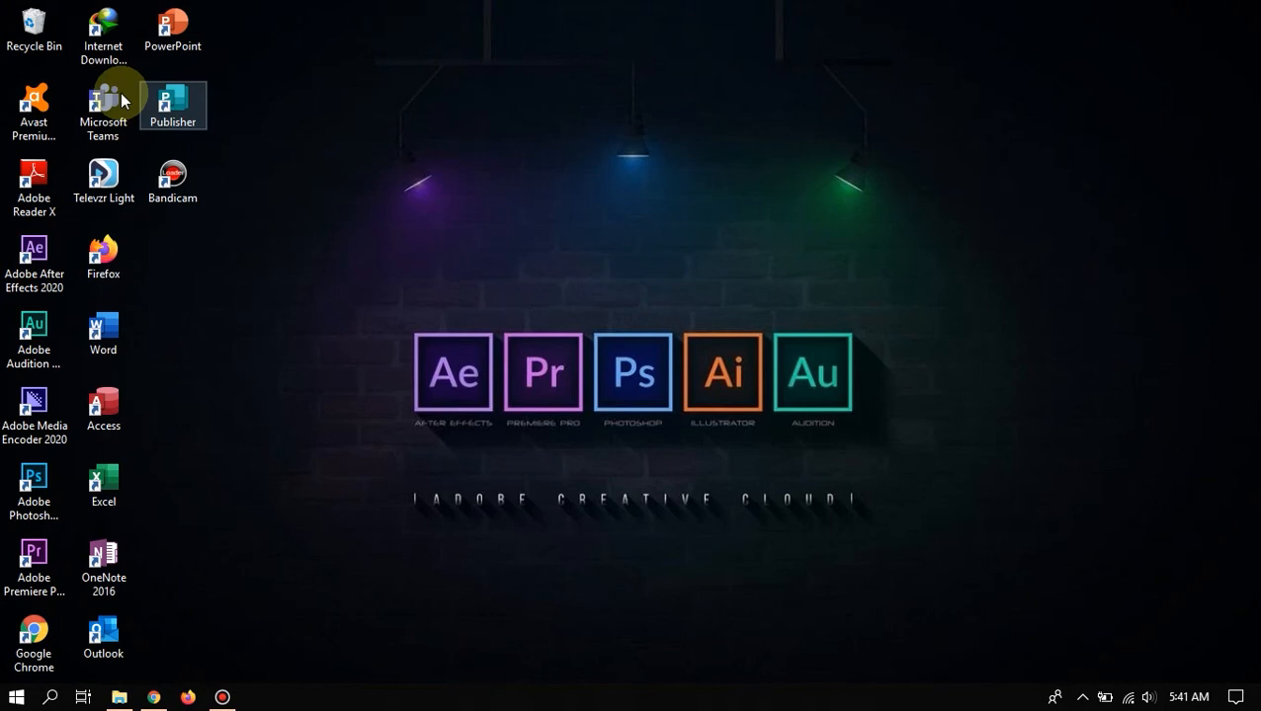
pyautogui.click(121, 96)
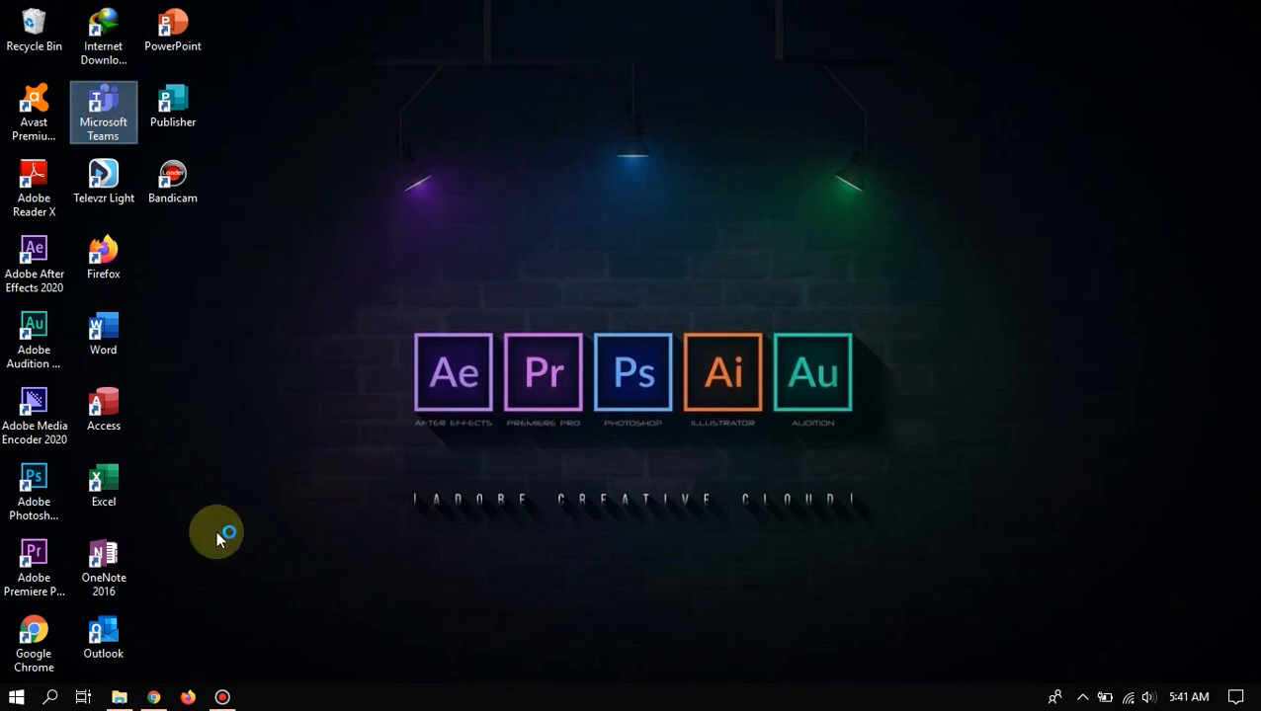
pyautogui.click(153, 696)
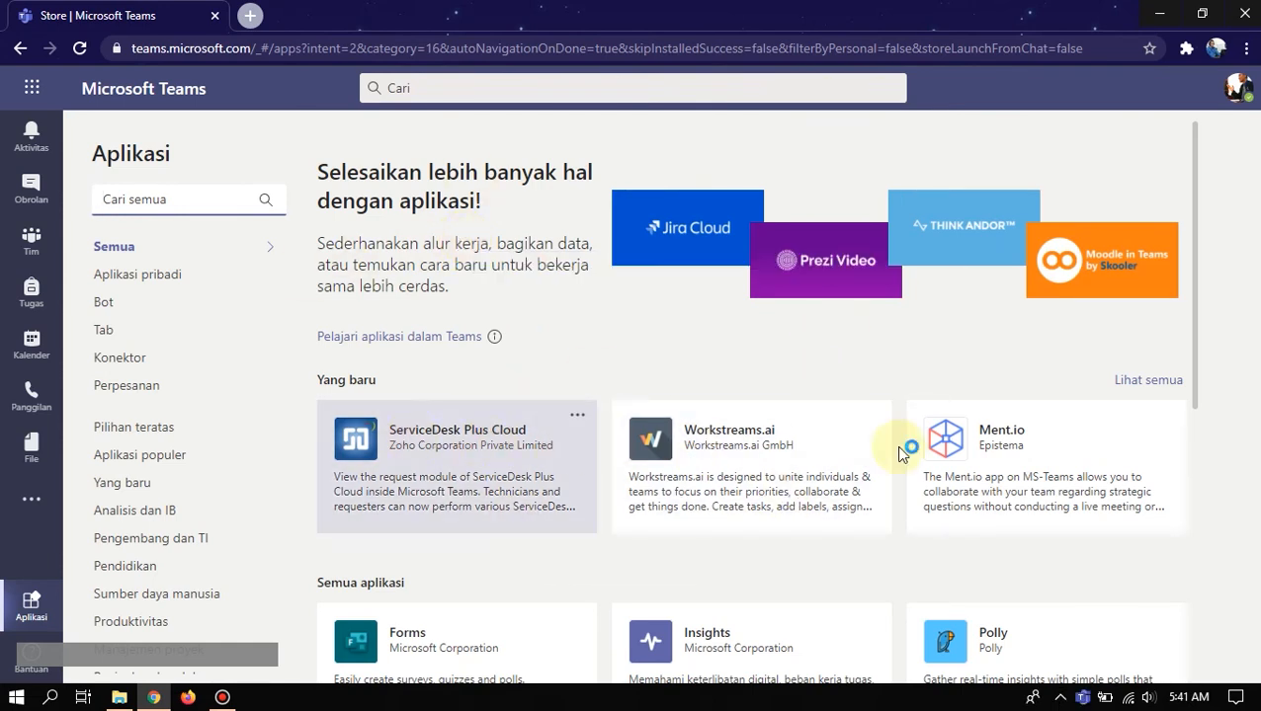
pyautogui.scroll(-2, 751, 519)
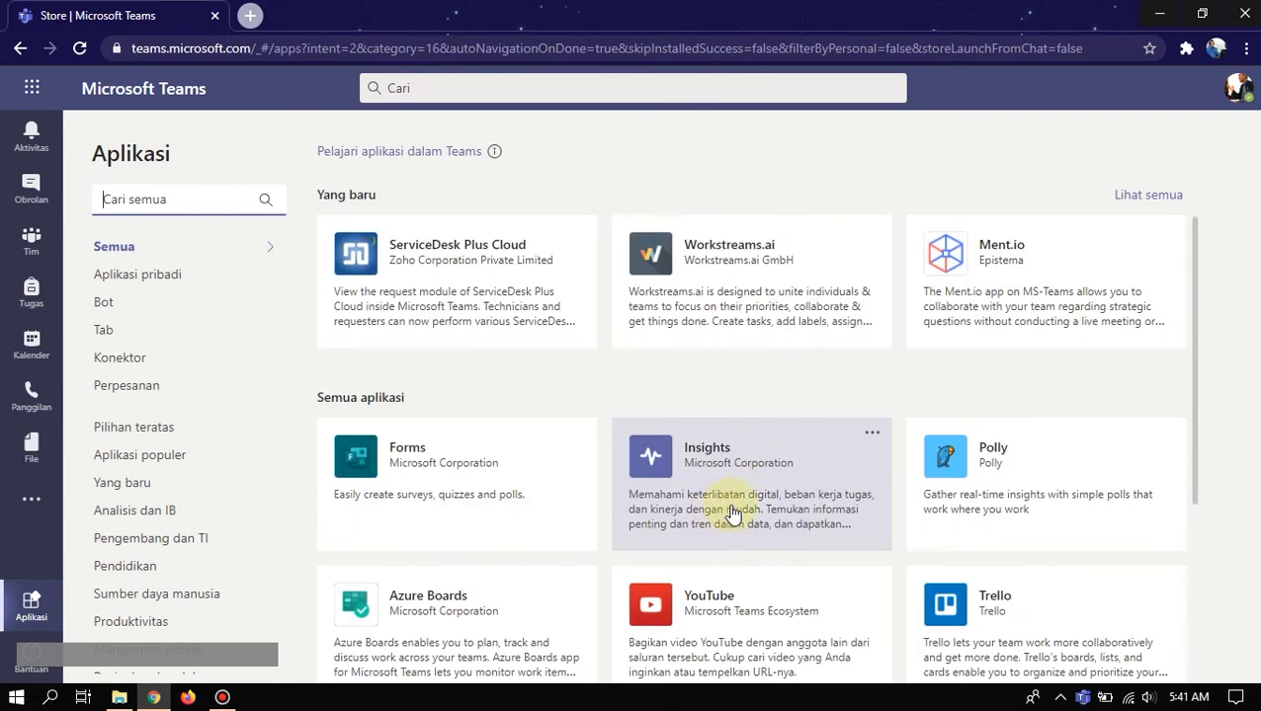
pyautogui.scroll(-1, 707, 499)
pyautogui.scroll(-1, 850, 420)
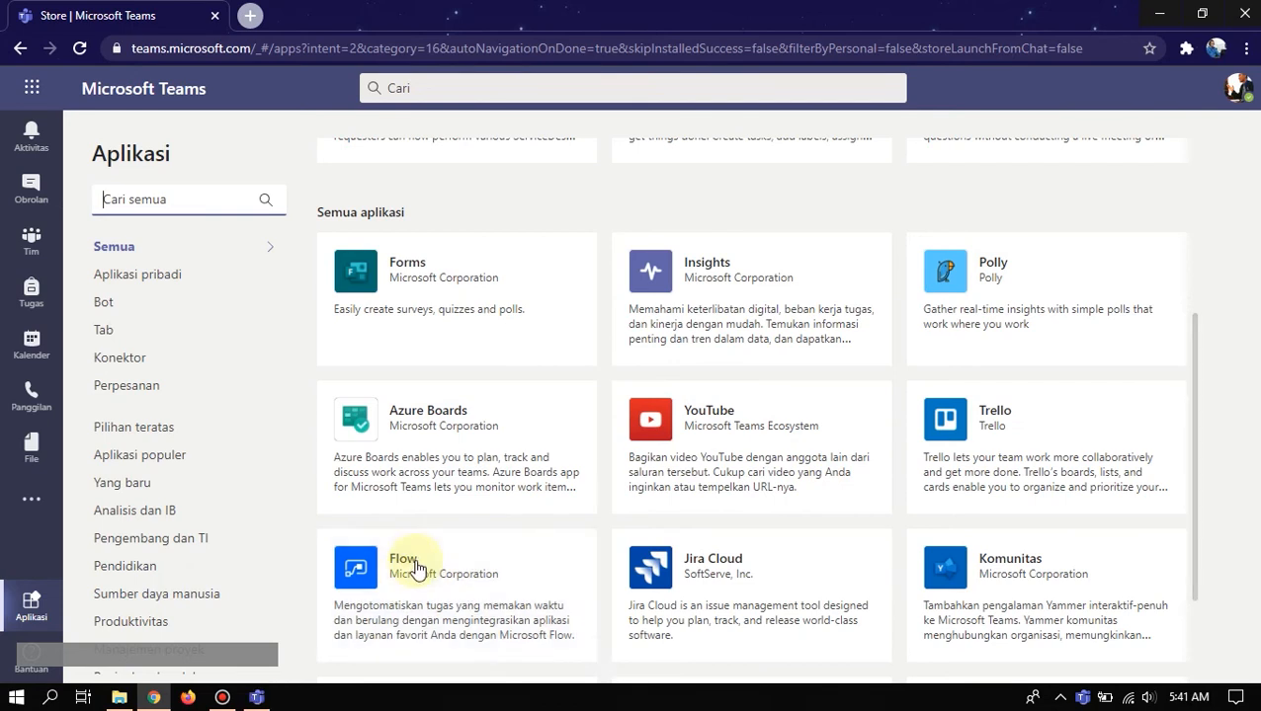
pyautogui.scroll(-1, 531, 539)
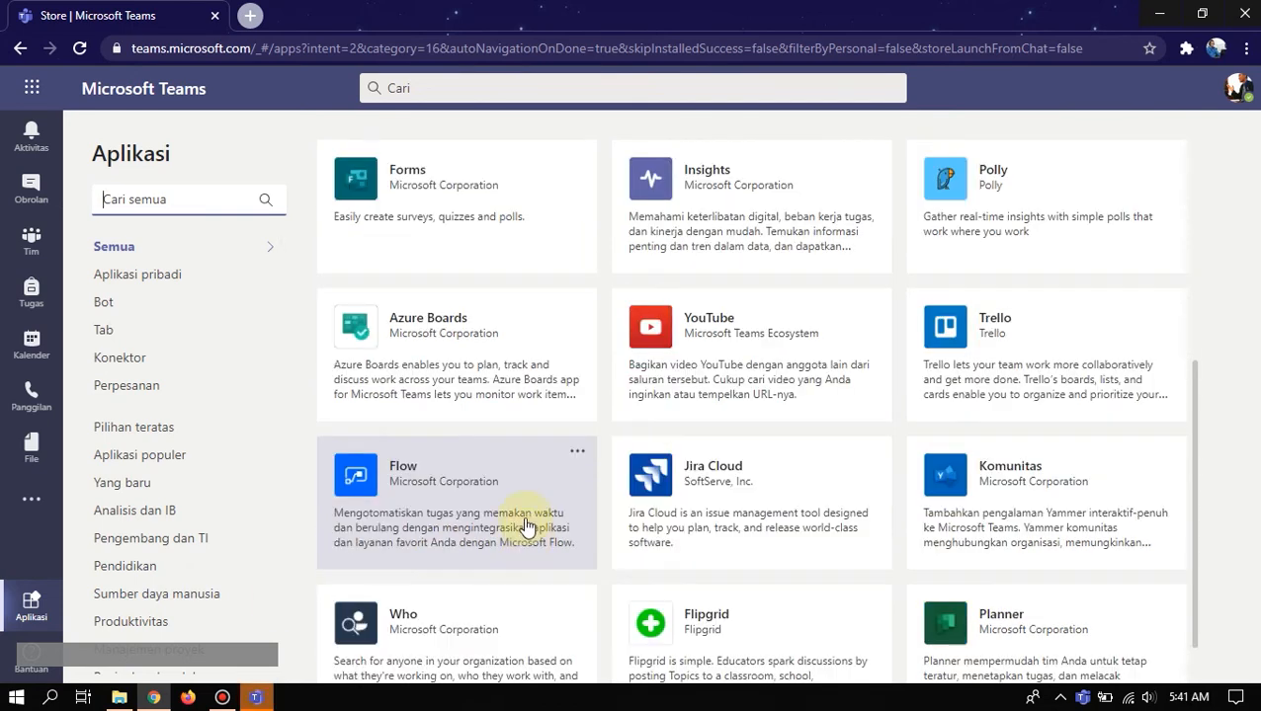
pyautogui.scroll(-1, 531, 539)
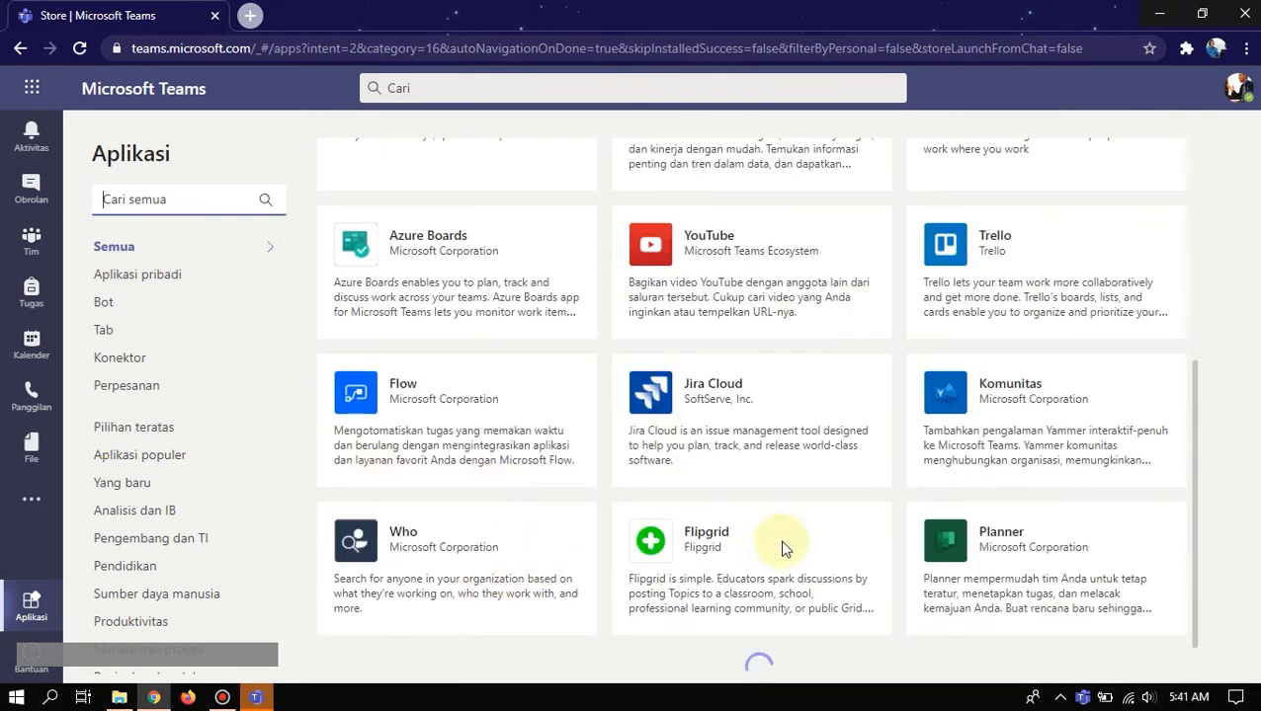
pyautogui.scroll(-1, 733, 524)
pyautogui.scroll(8, 733, 484)
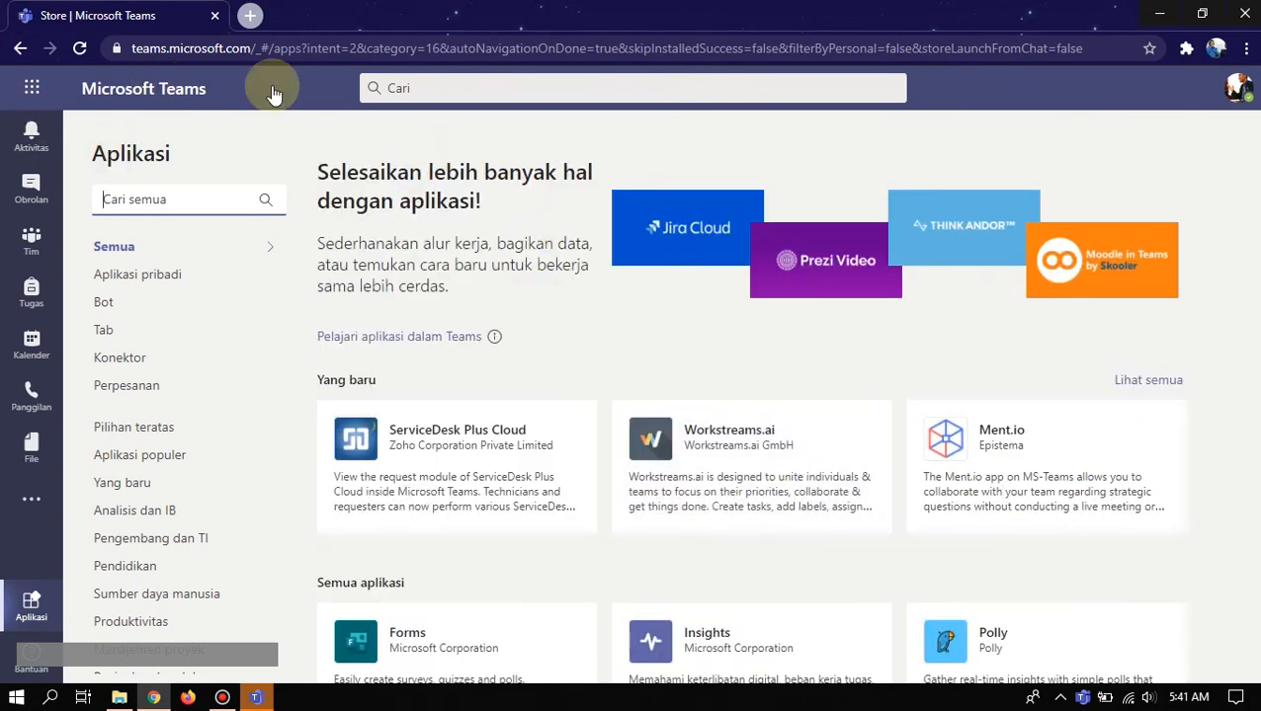
# - Return to Teams web in the browser, open the activity feed and close the audio download bar
pyautogui.click(256, 697)
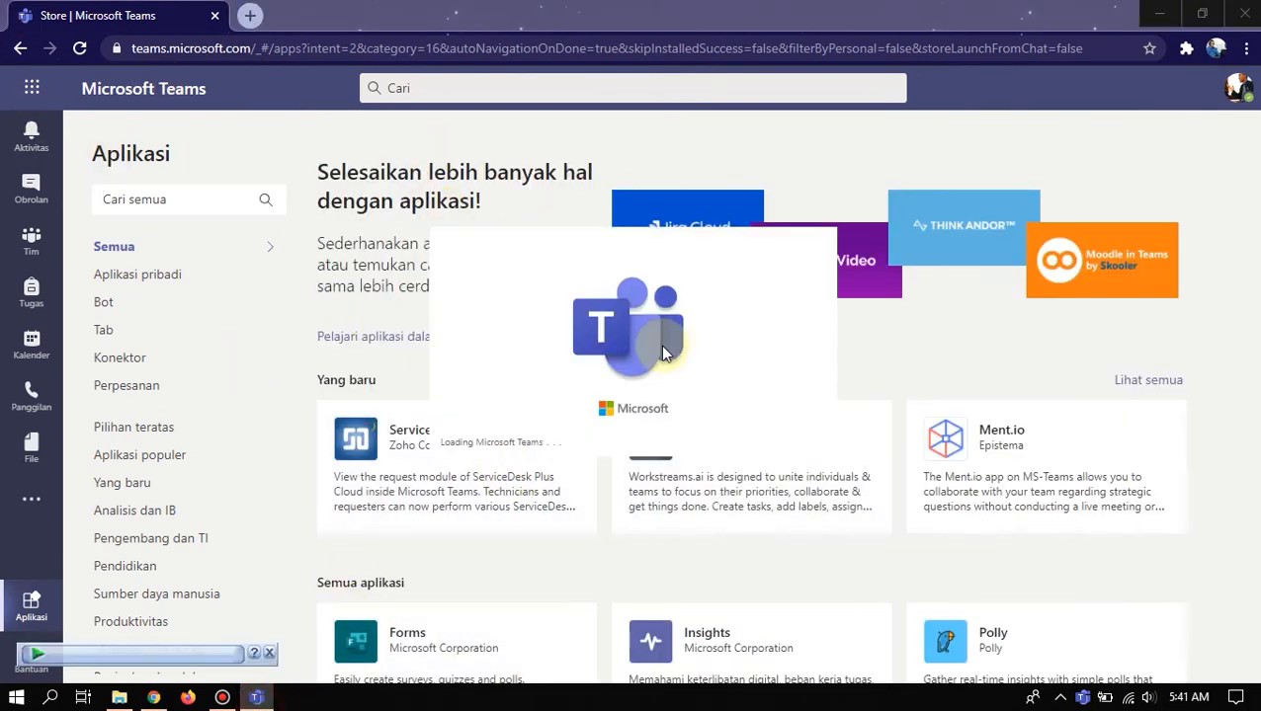
pyautogui.click(151, 697)
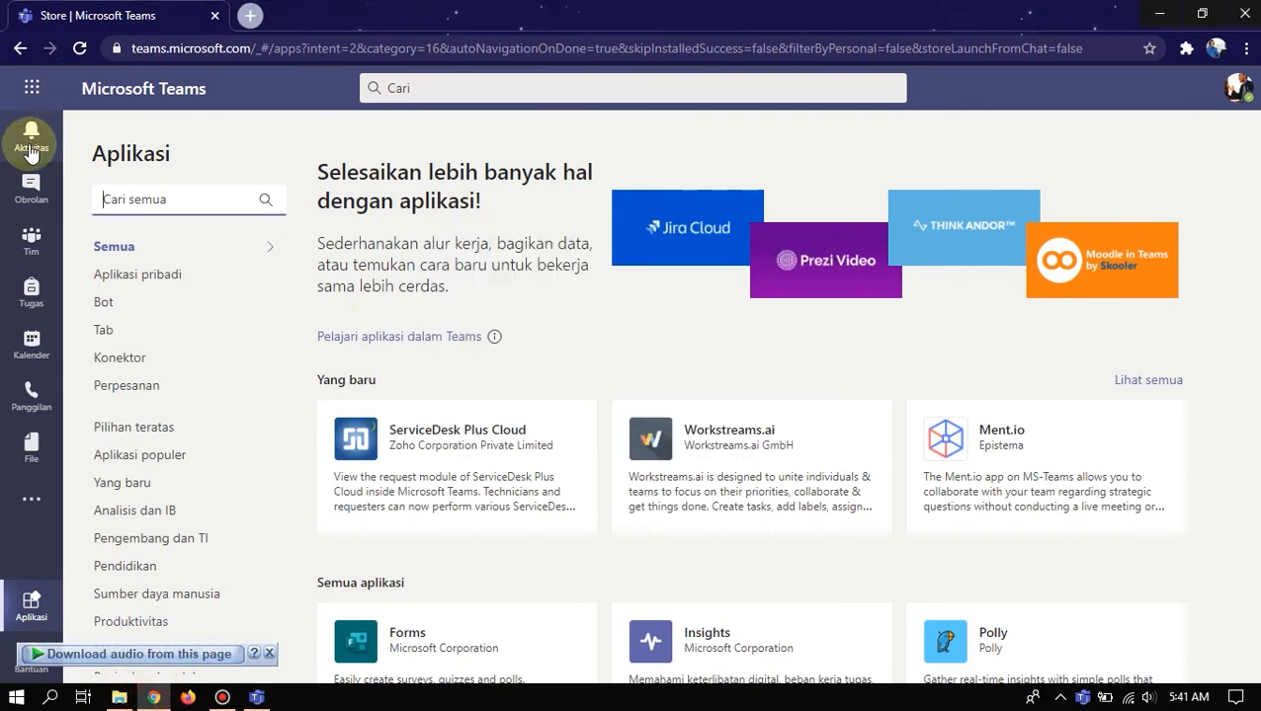
pyautogui.click(32, 146)
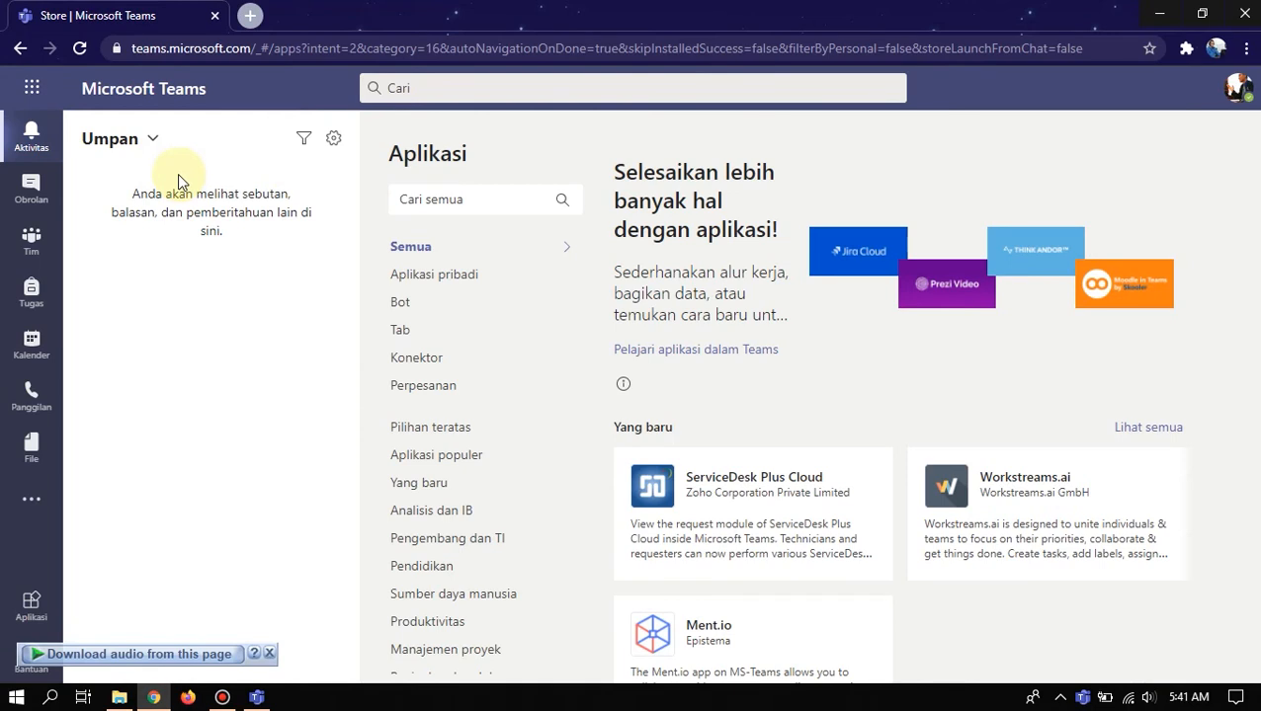
pyautogui.click(266, 661)
# - Reload the Teams web page in the browser and select its address
pyautogui.click(257, 697)
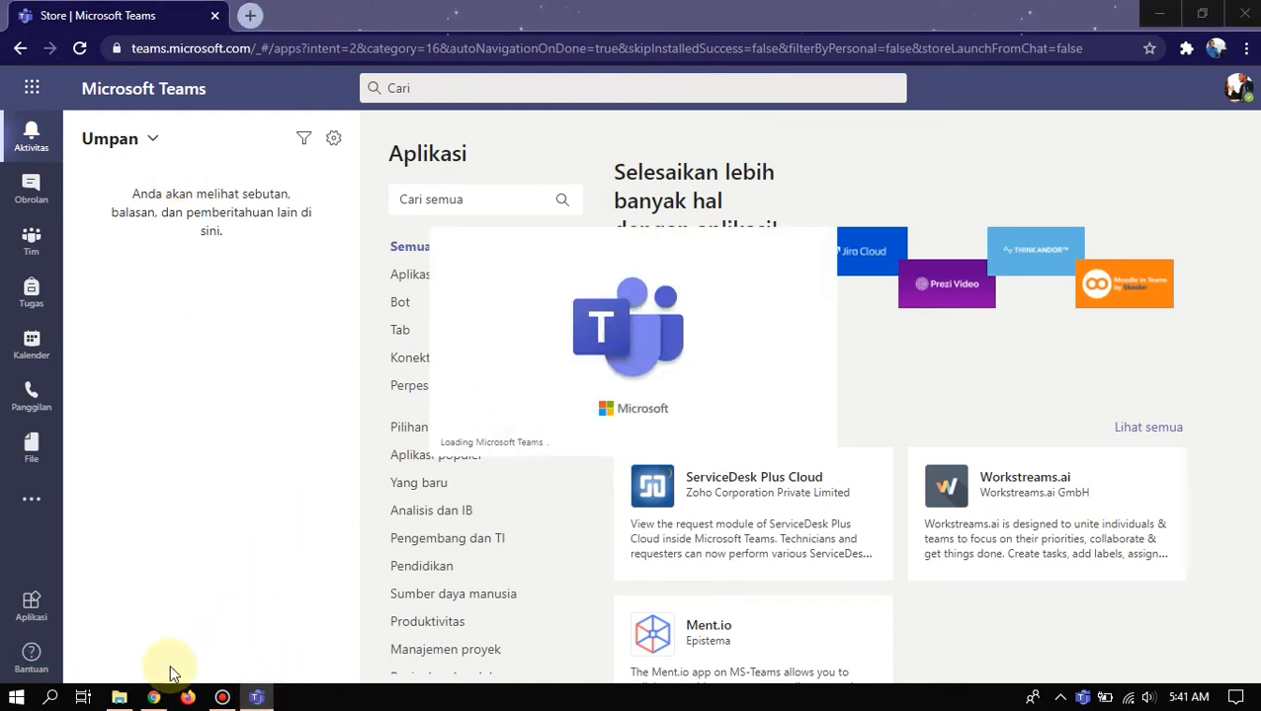
pyautogui.click(154, 697)
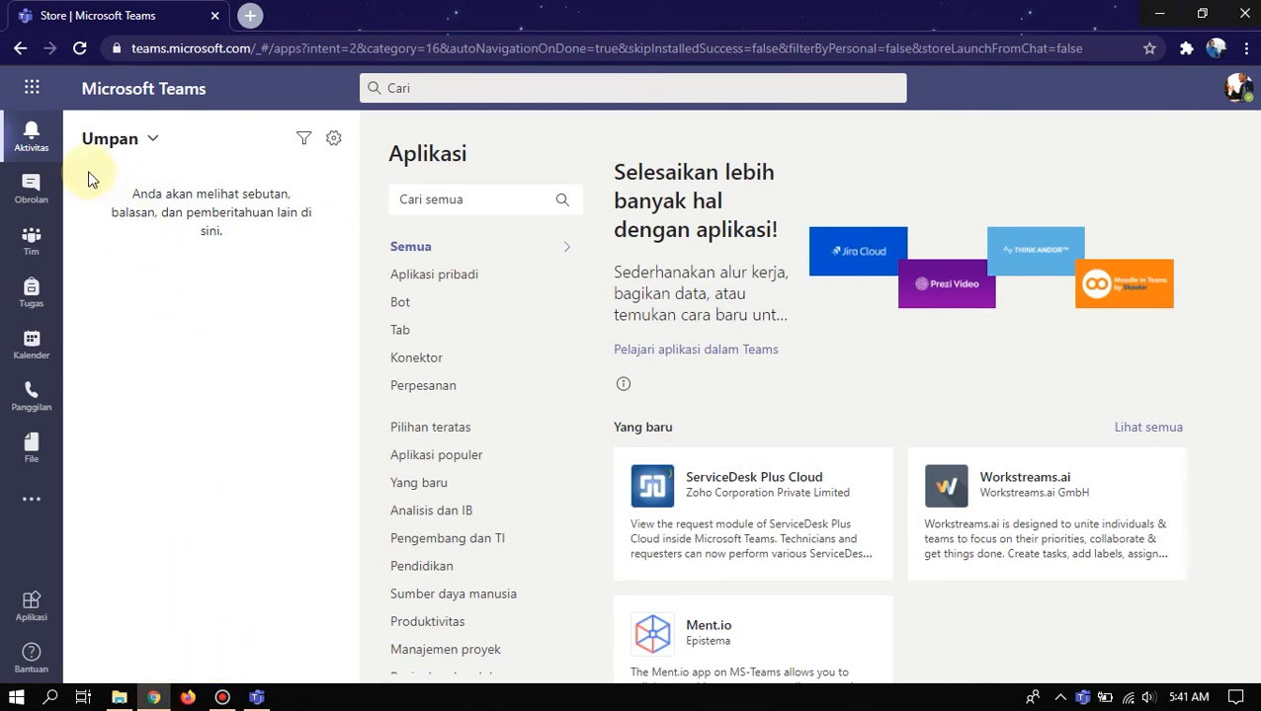
pyautogui.click(80, 49)
pyautogui.click(30, 133)
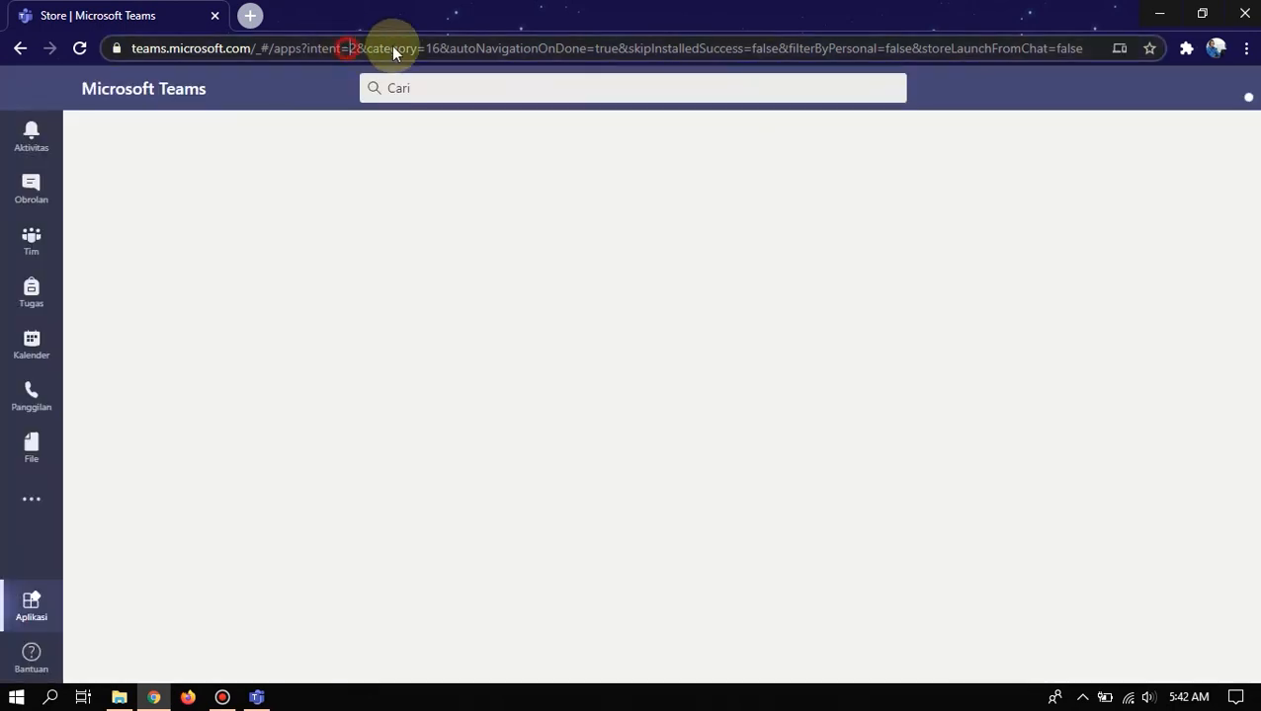
pyautogui.click(397, 48)
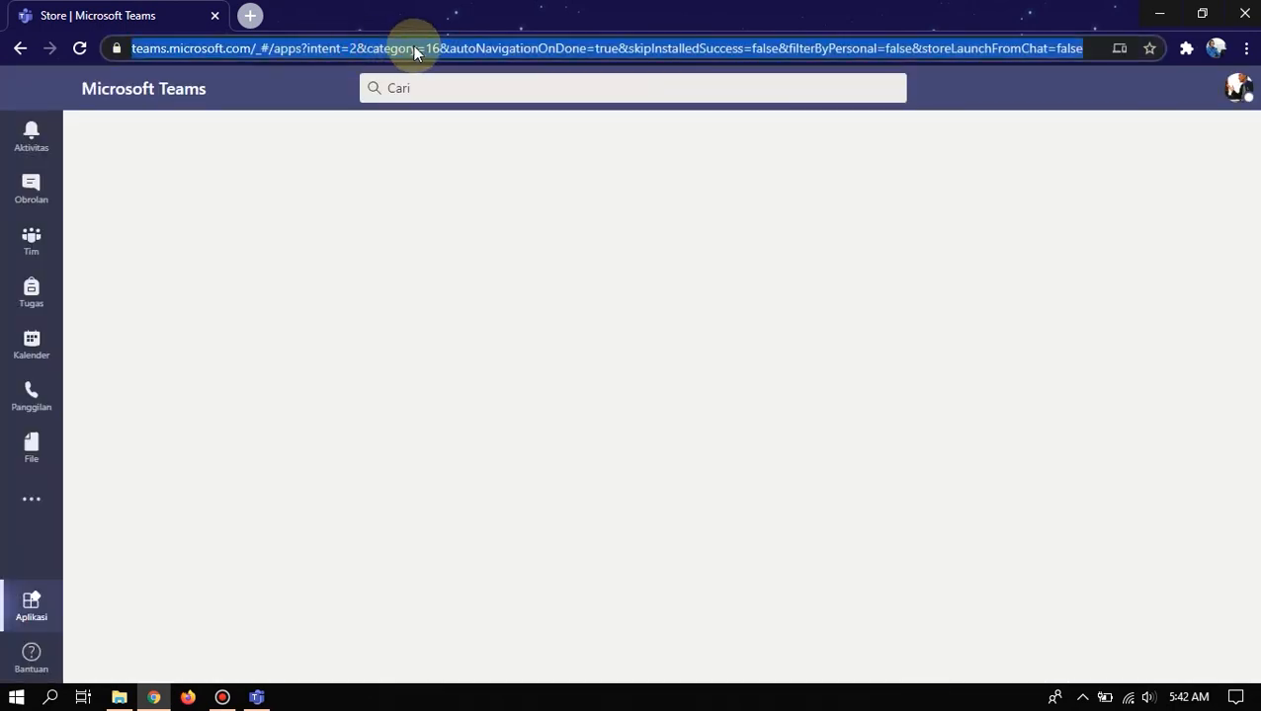
# - Reopen the Aktivitas feed and dismiss the audio download bar to reveal the Aplikasi store
pyautogui.click(29, 144)
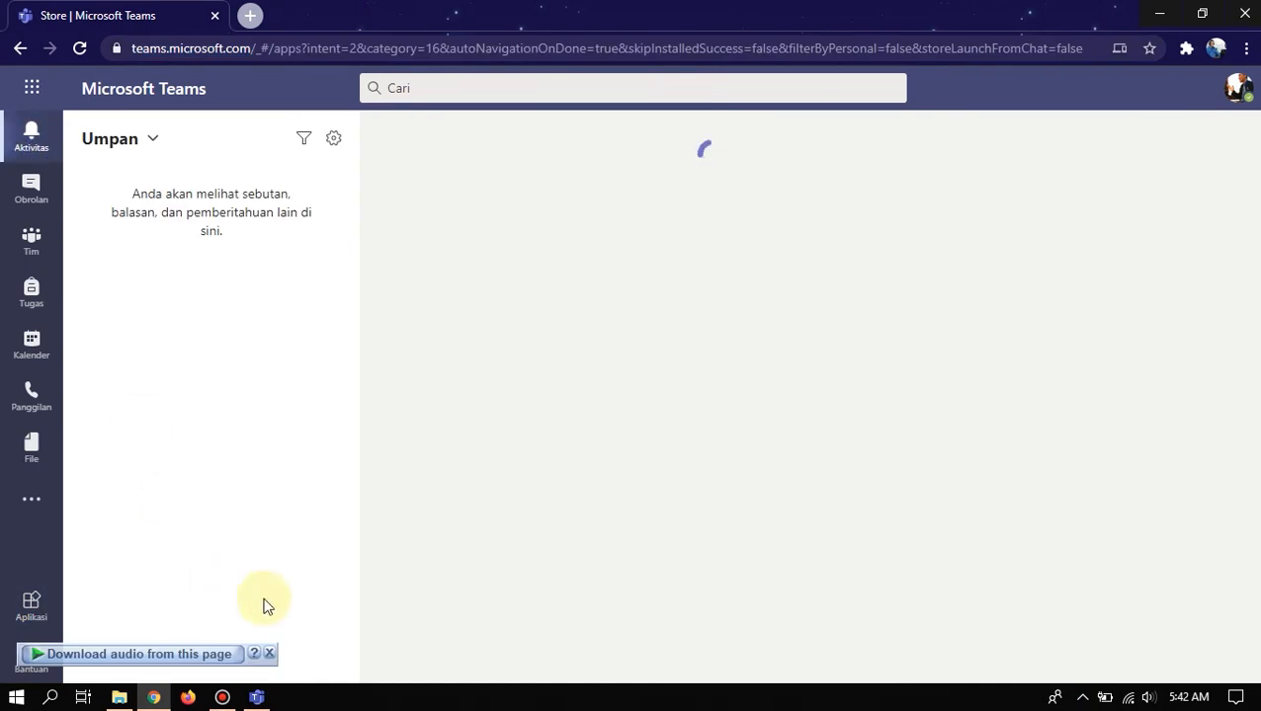
pyautogui.click(272, 653)
pyautogui.click(255, 697)
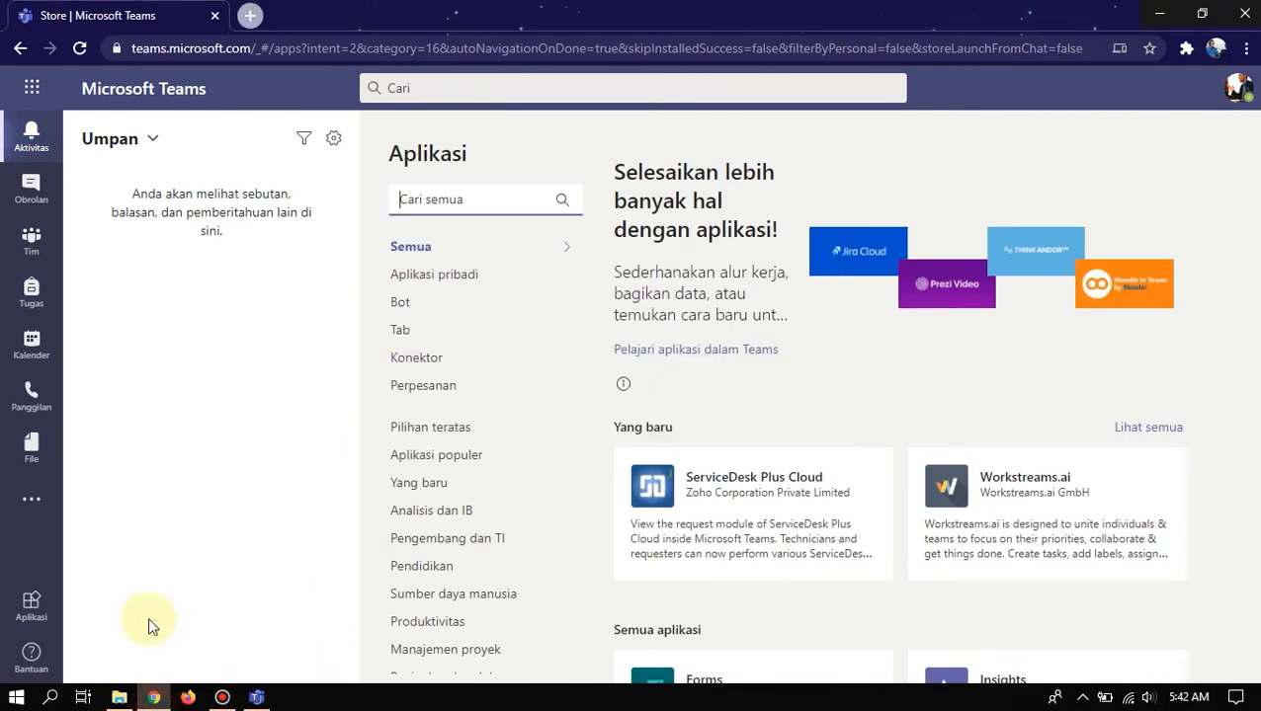
pyautogui.click(41, 153)
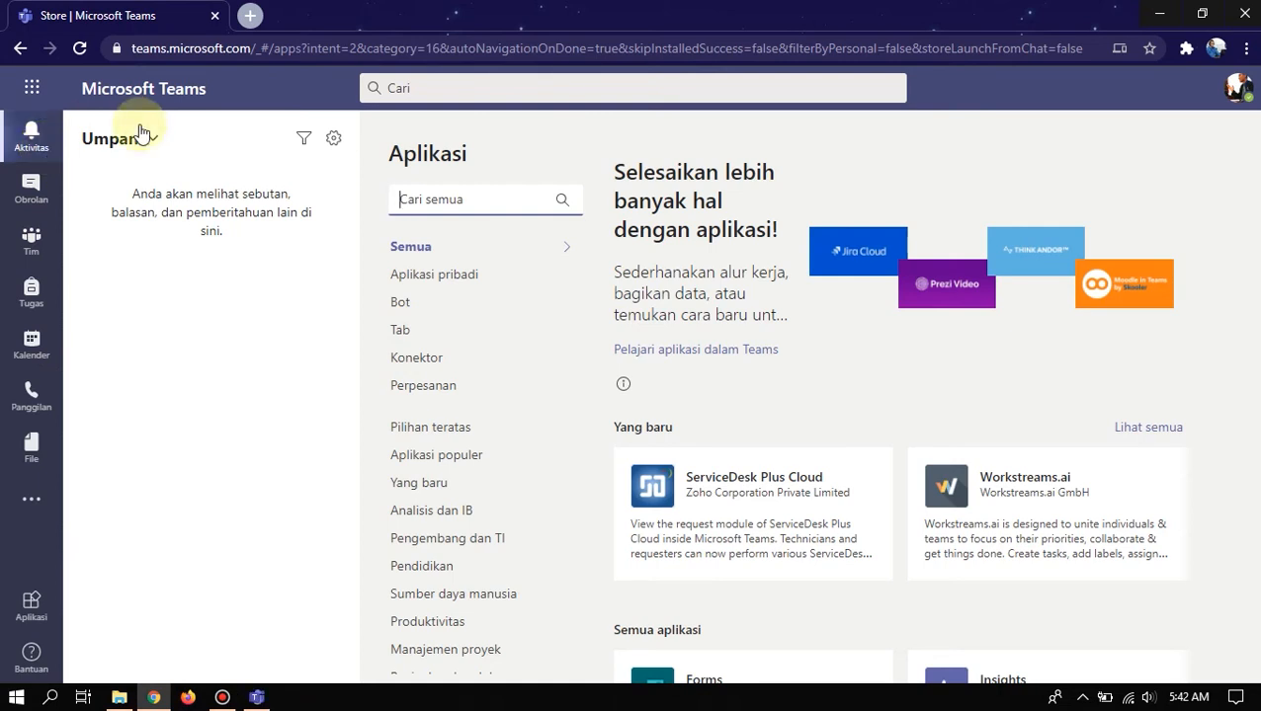
pyautogui.click(256, 697)
pyautogui.click(155, 698)
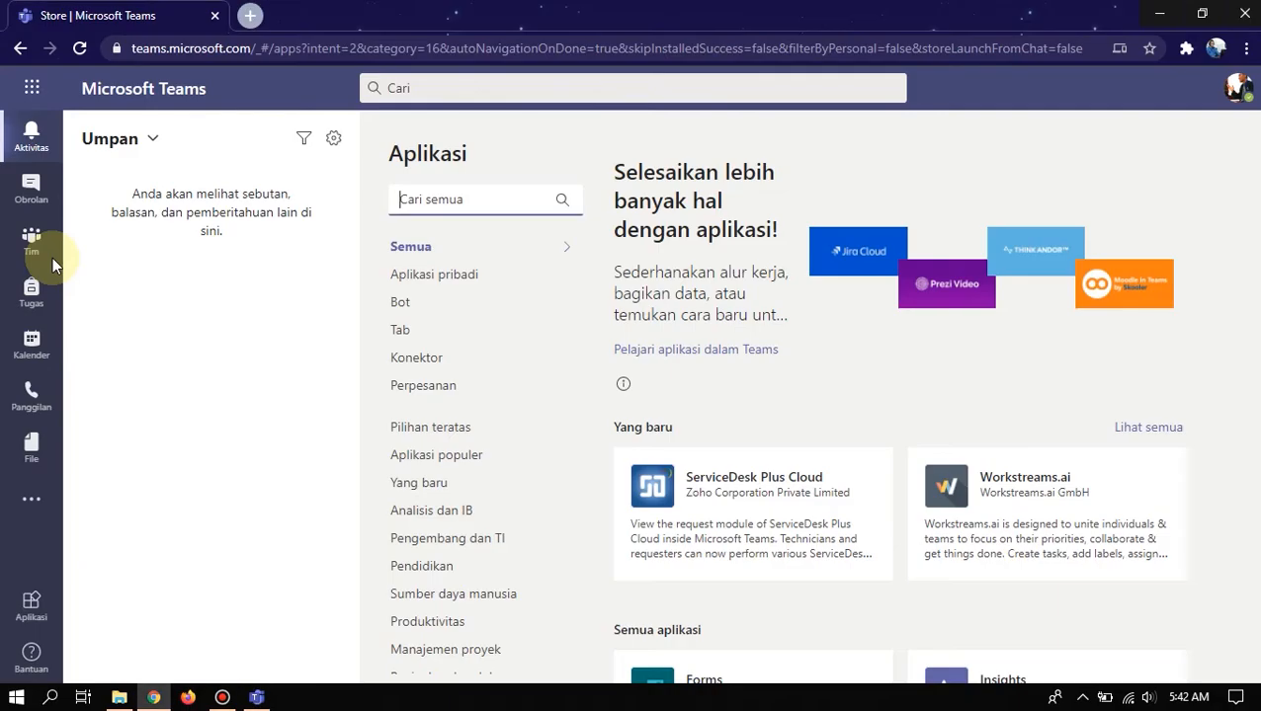
# - Open Obrolan and select the Persamaan Nilai Mutlak - Kelas X SMAIT INKIA meeting chat
pyautogui.click(29, 203)
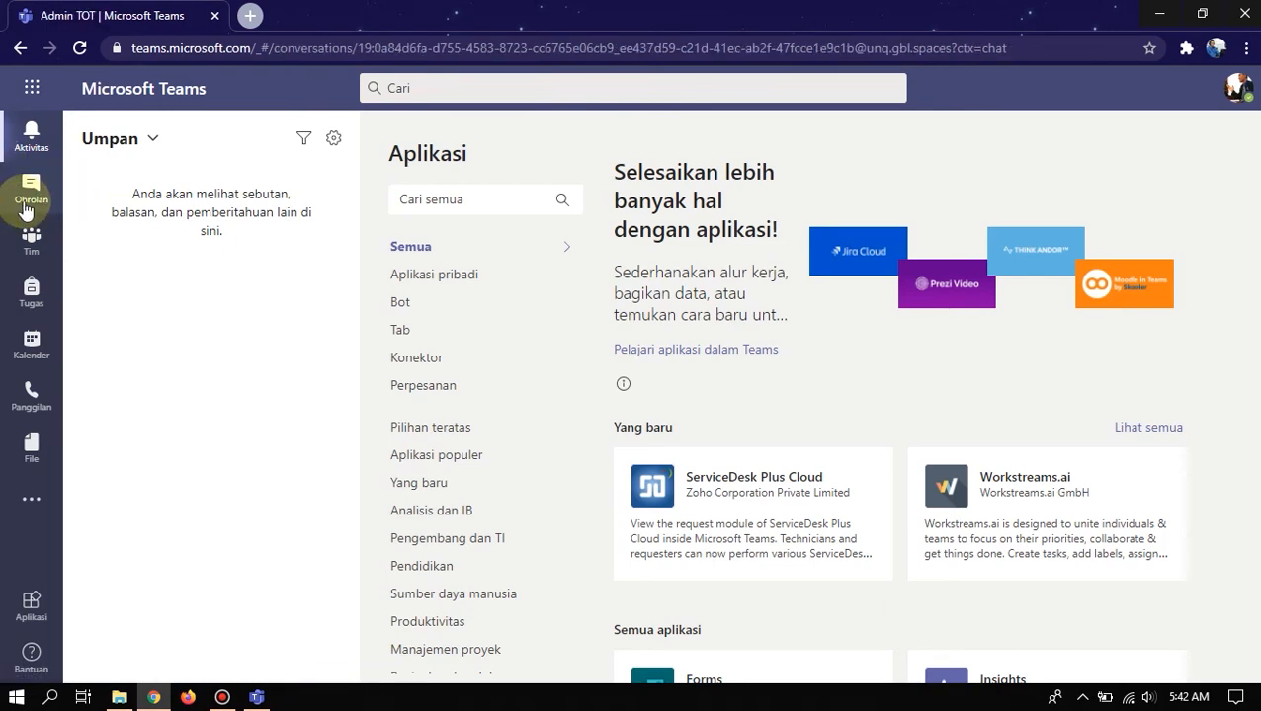
pyautogui.click(28, 208)
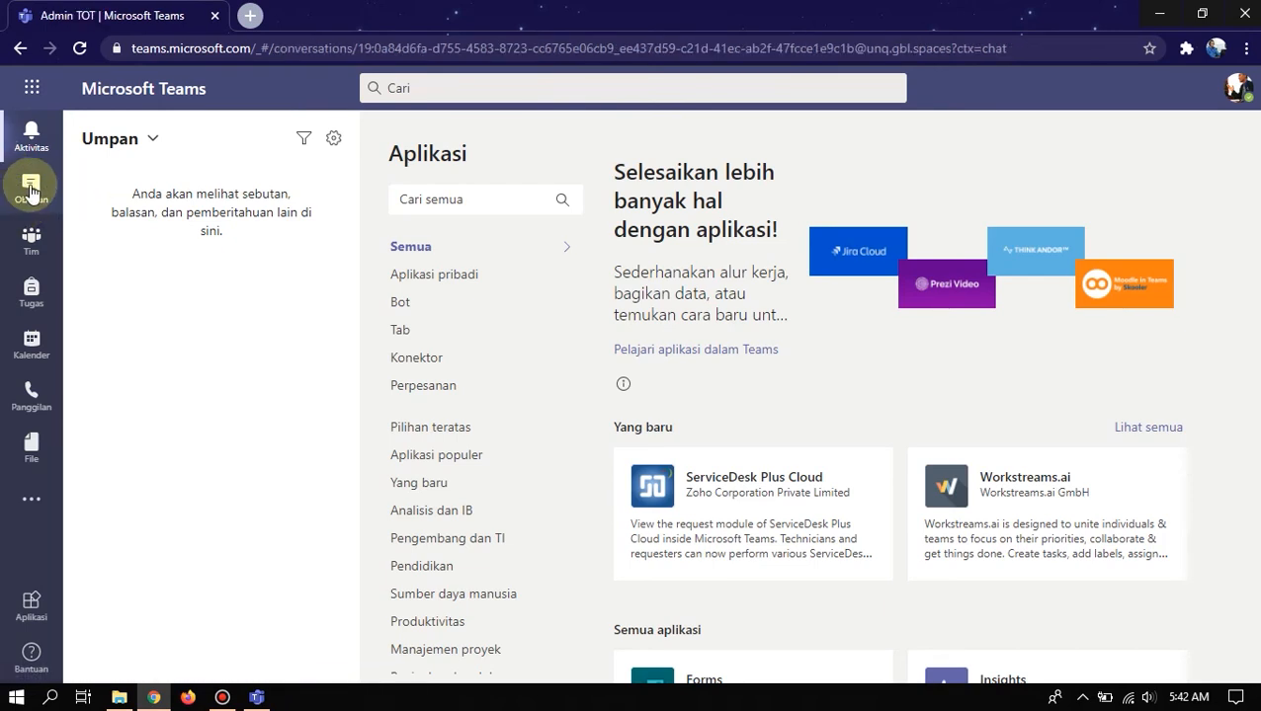
pyautogui.click(172, 271)
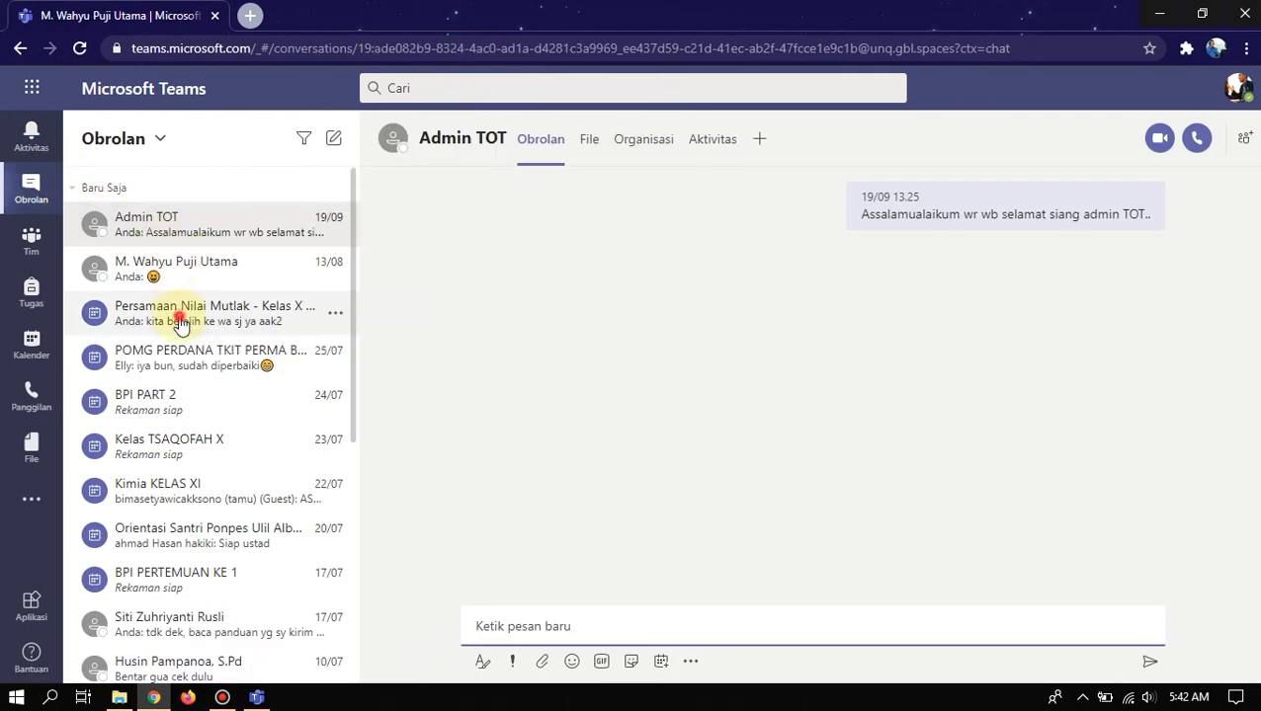
pyautogui.click(180, 311)
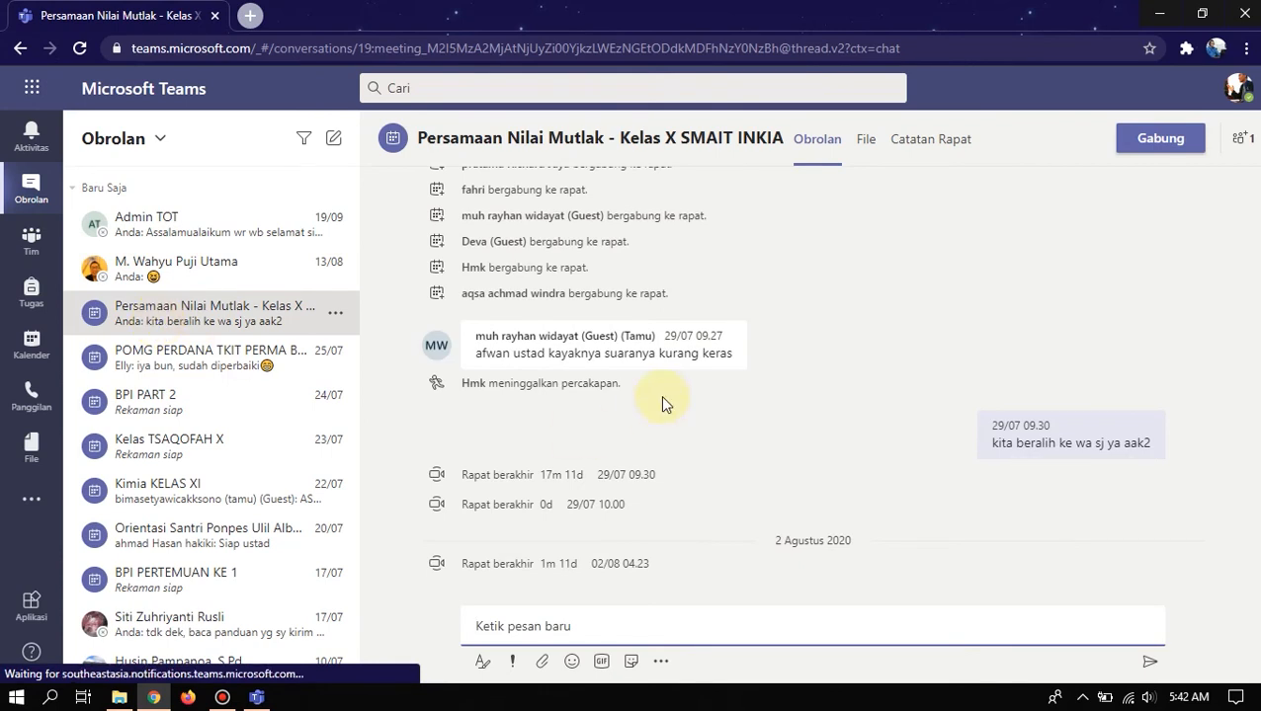
# - Scroll through the meeting chat's messages and close the search tip popup
pyautogui.scroll(2, 828, 451)
pyautogui.scroll(1, 833, 451)
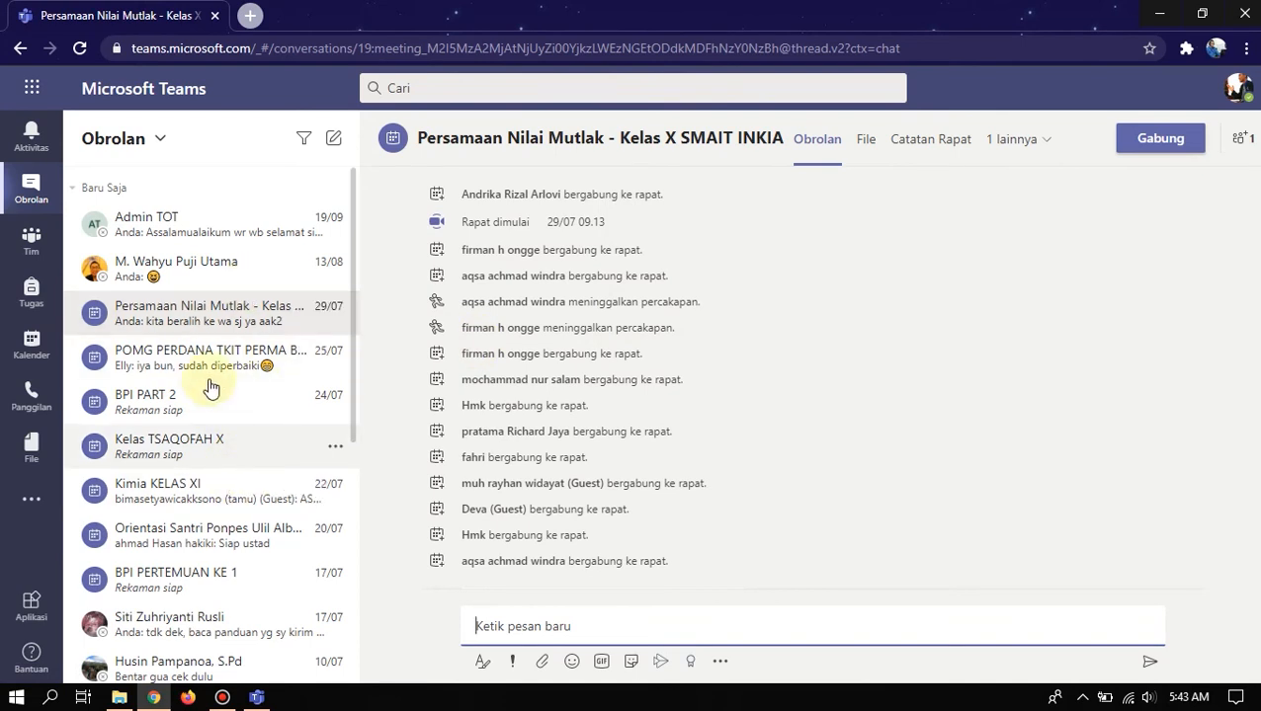
pyautogui.scroll(-2, 210, 410)
pyautogui.scroll(-1, 206, 434)
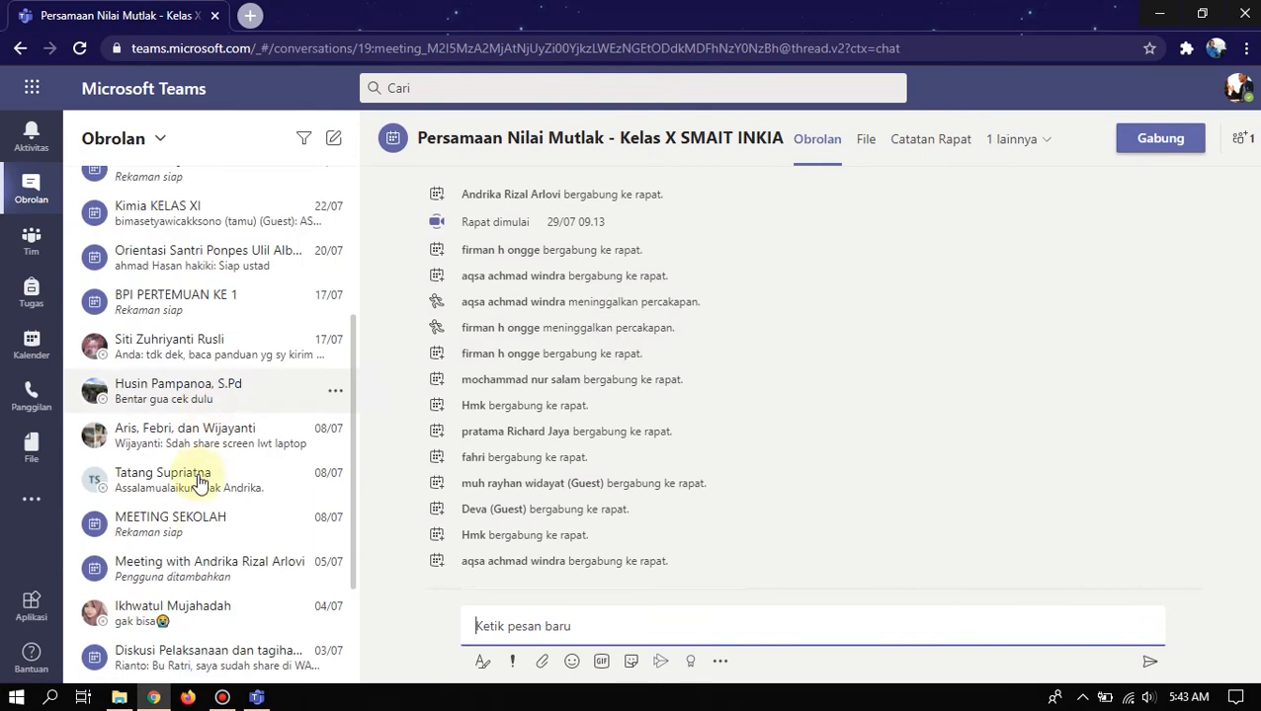
pyautogui.scroll(-2, 197, 539)
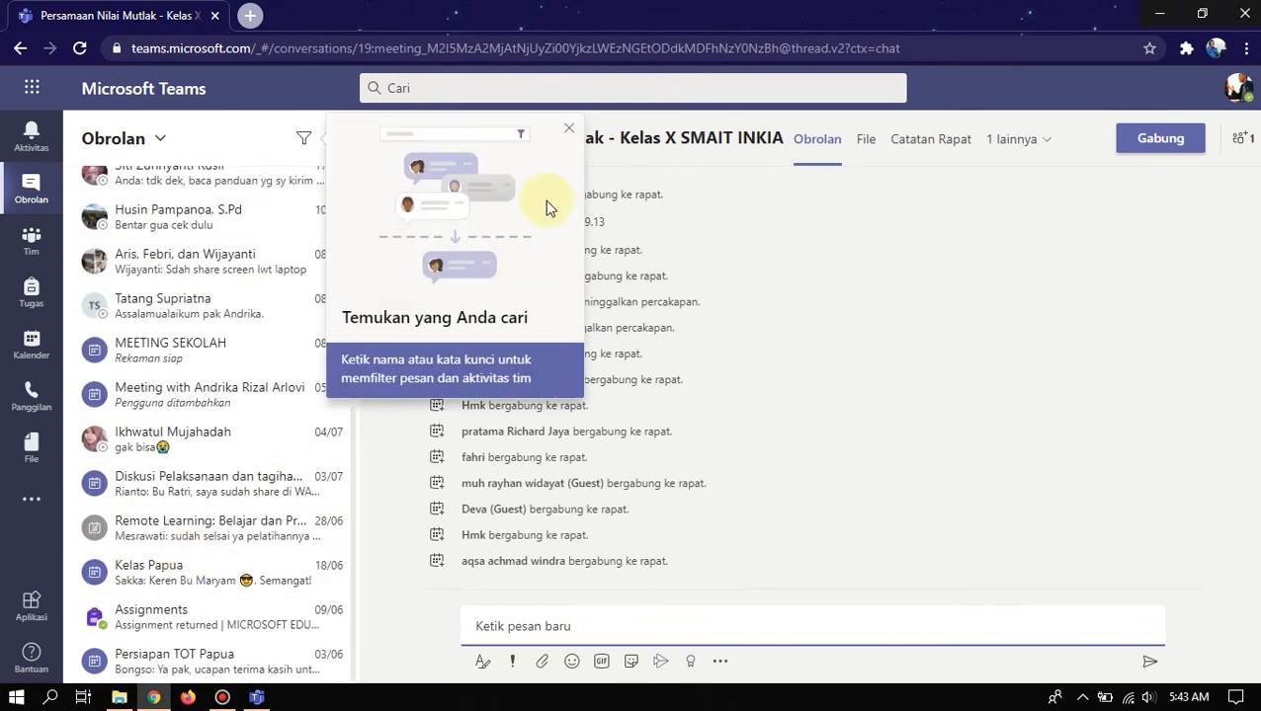
pyautogui.click(569, 128)
pyautogui.click(256, 696)
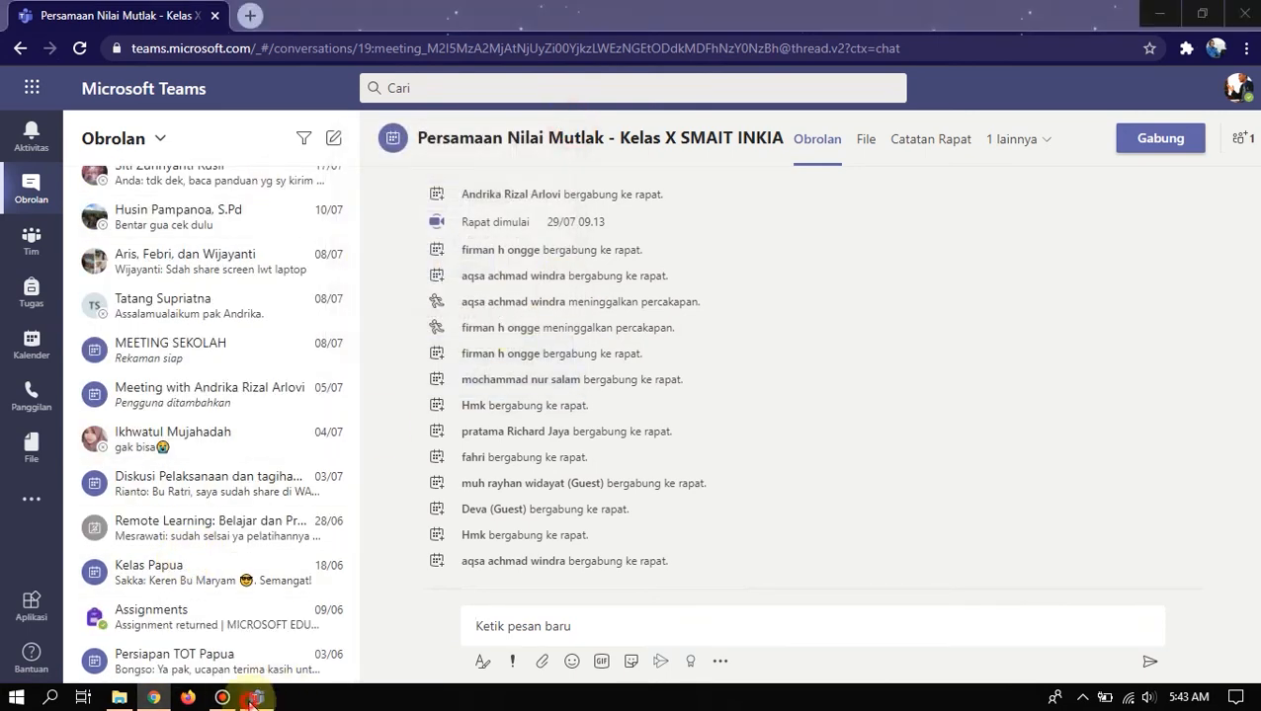
pyautogui.click(153, 697)
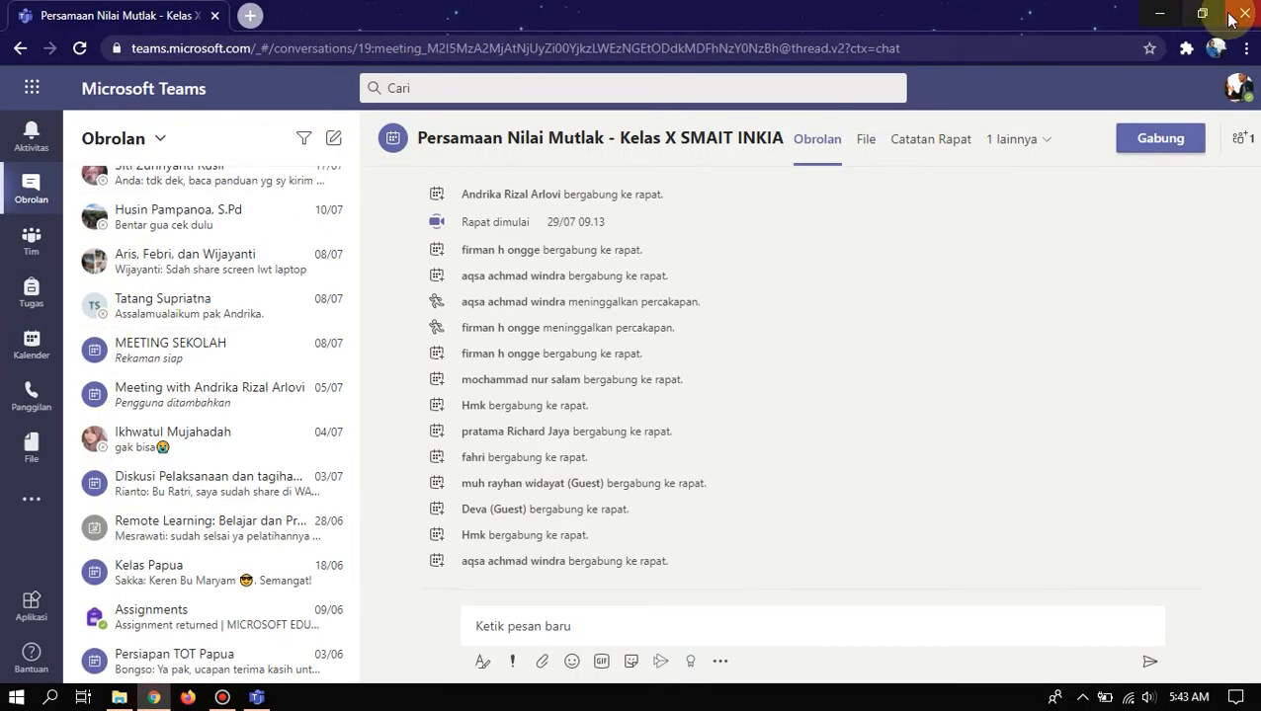
# - Load office.com in Chrome, minimize the browser, and show the Teams desktop Chat list
pyautogui.click(831, 51)
pyautogui.write('offi')
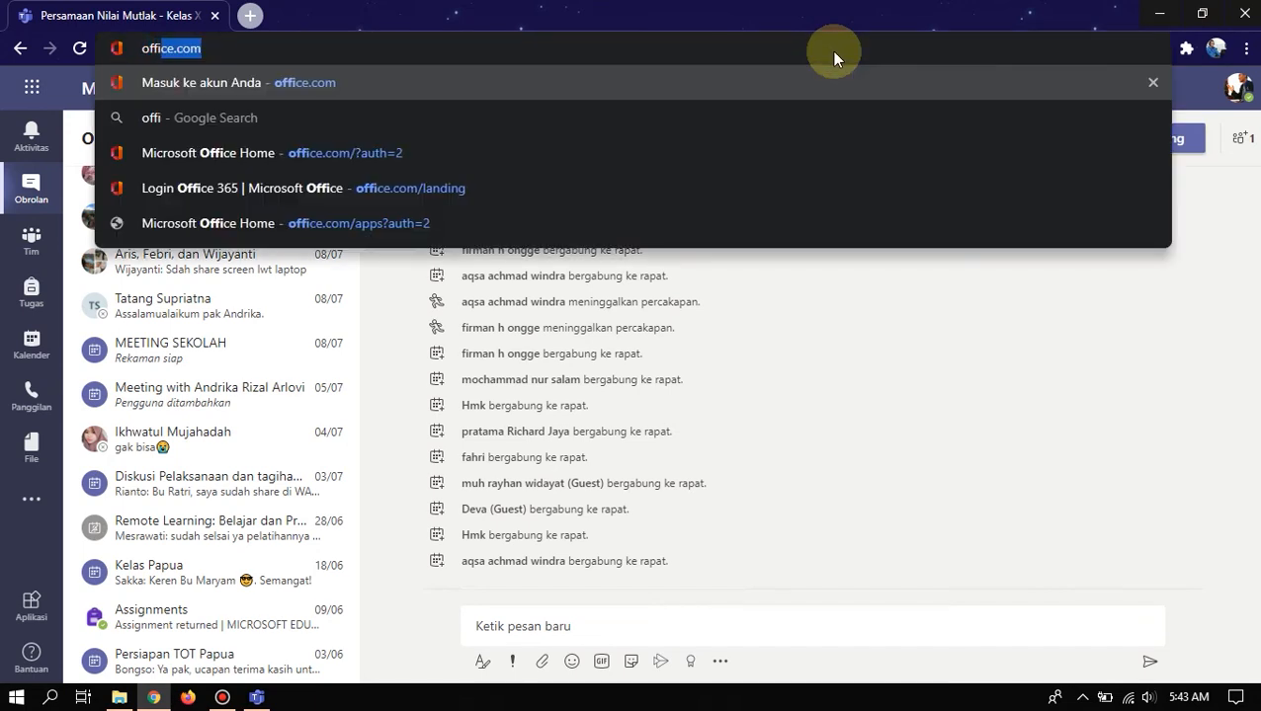
pyautogui.press('Return')
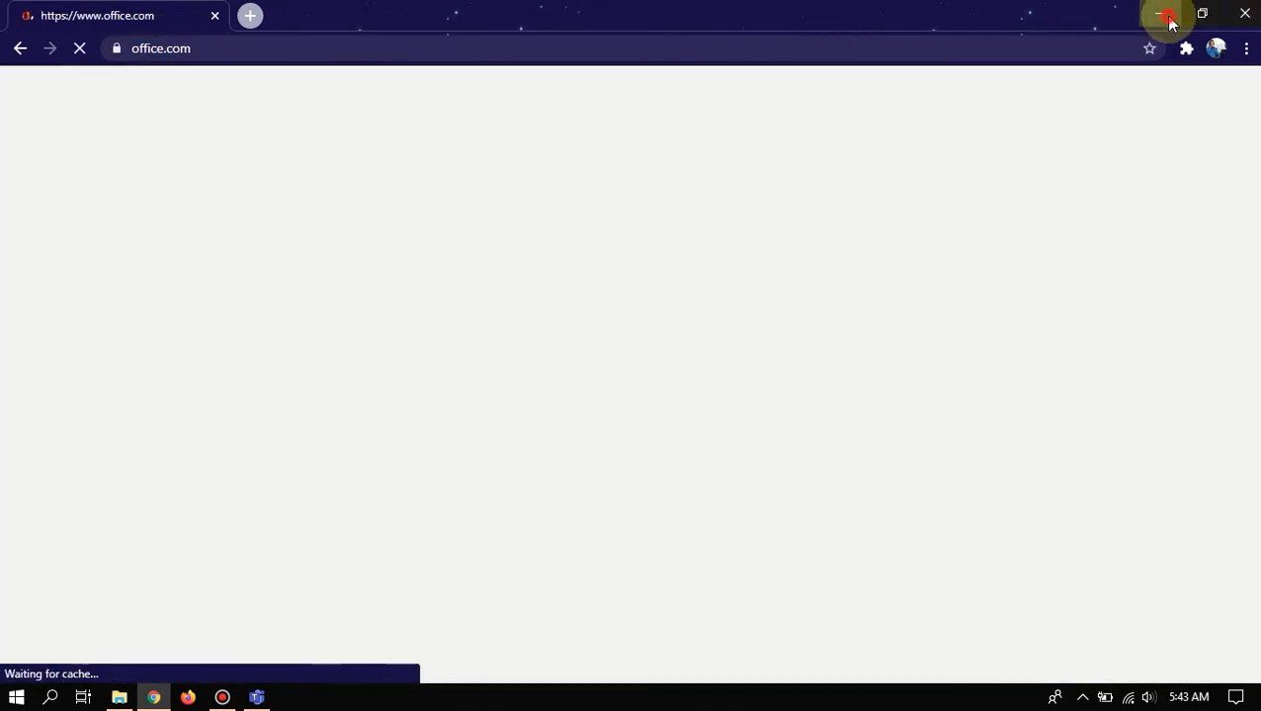
pyautogui.click(1162, 14)
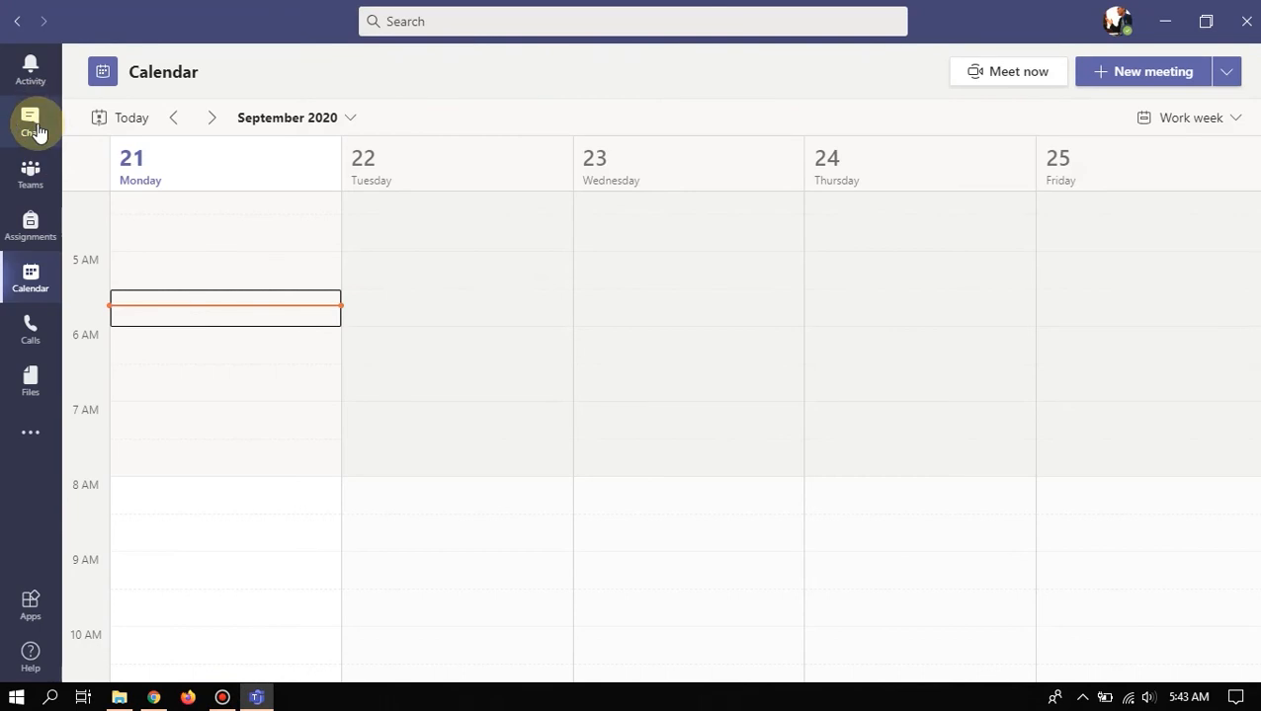
pyautogui.click(37, 129)
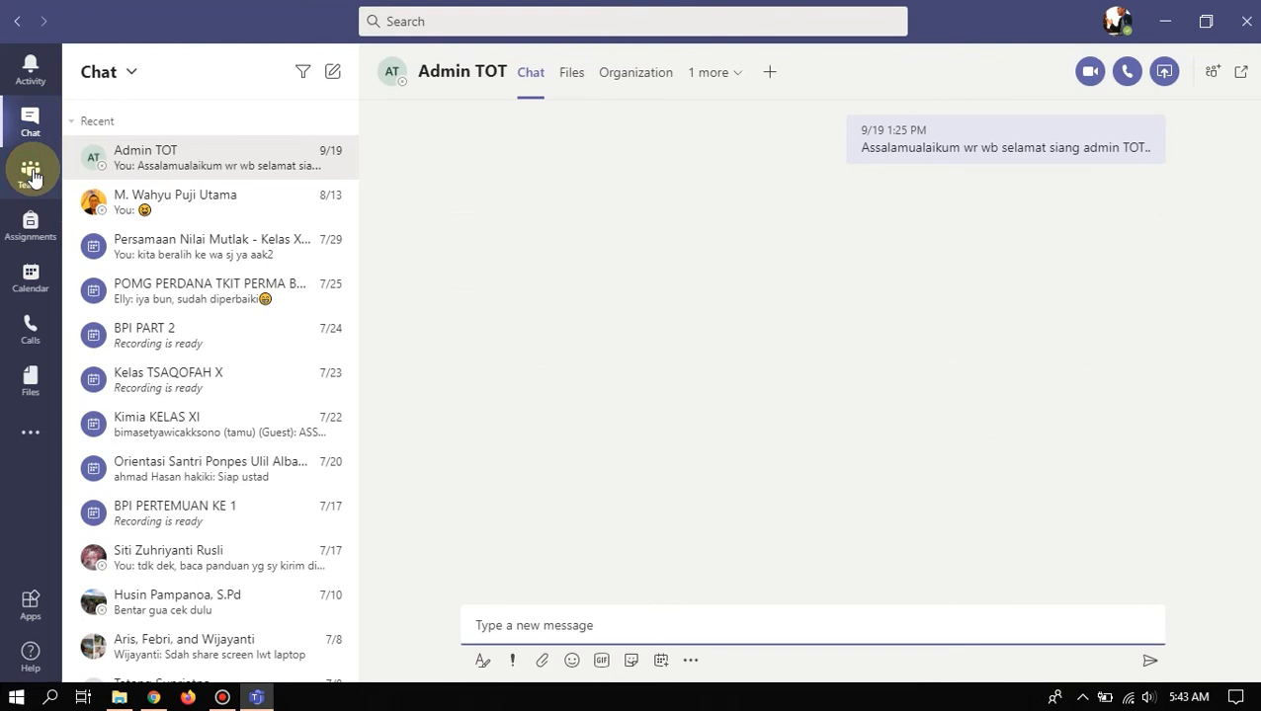
# - Browse the team cards in the Teams grid, then switch to the Assignments section
pyautogui.click(33, 176)
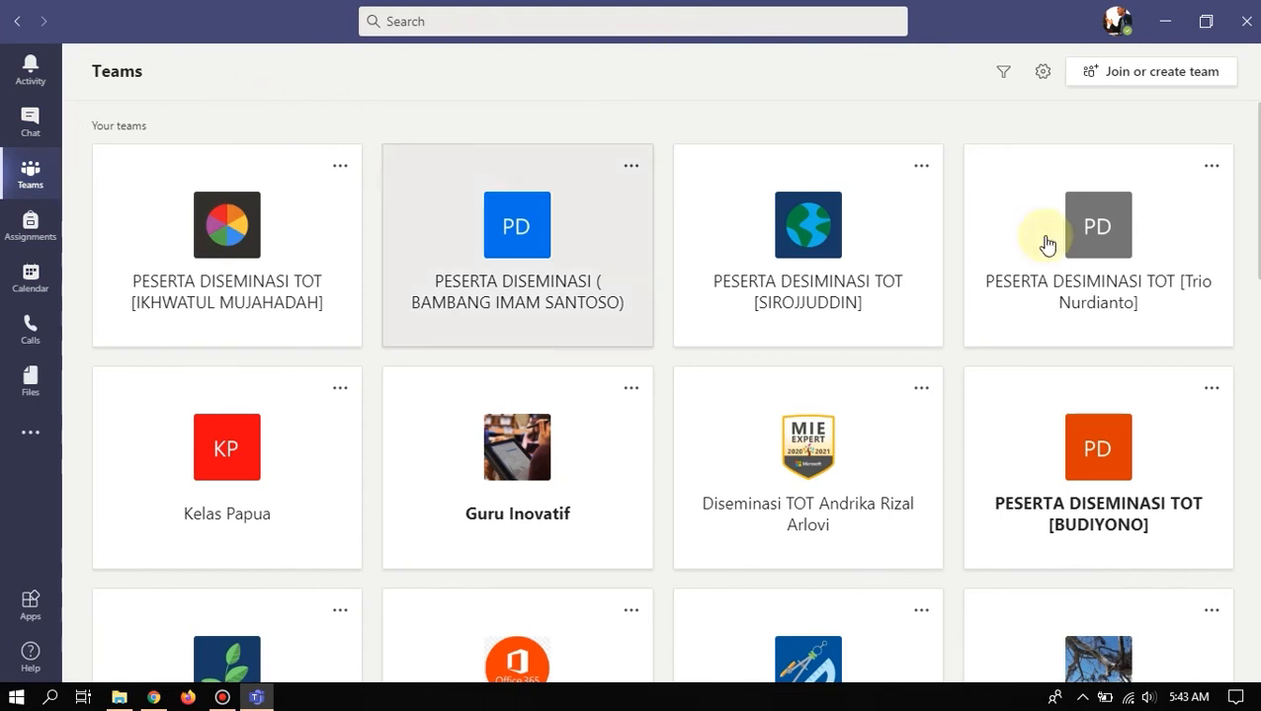
pyautogui.scroll(-3, 929, 296)
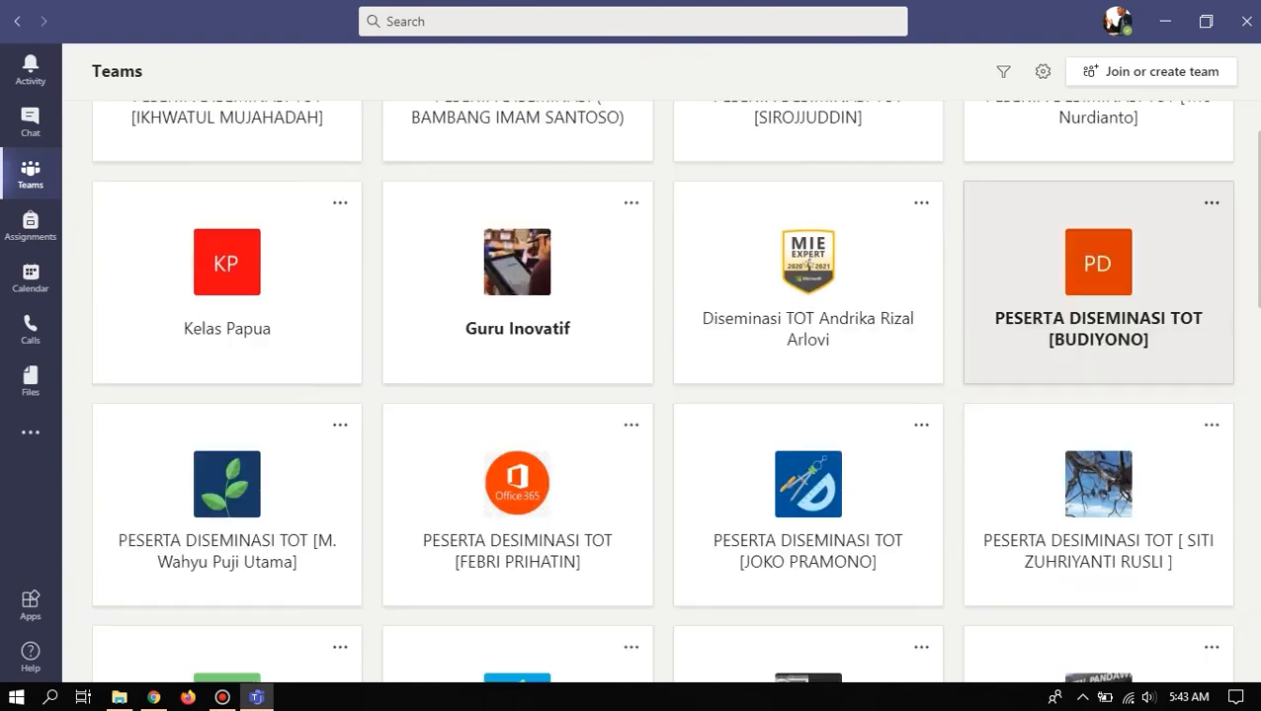
pyautogui.scroll(-2, 944, 336)
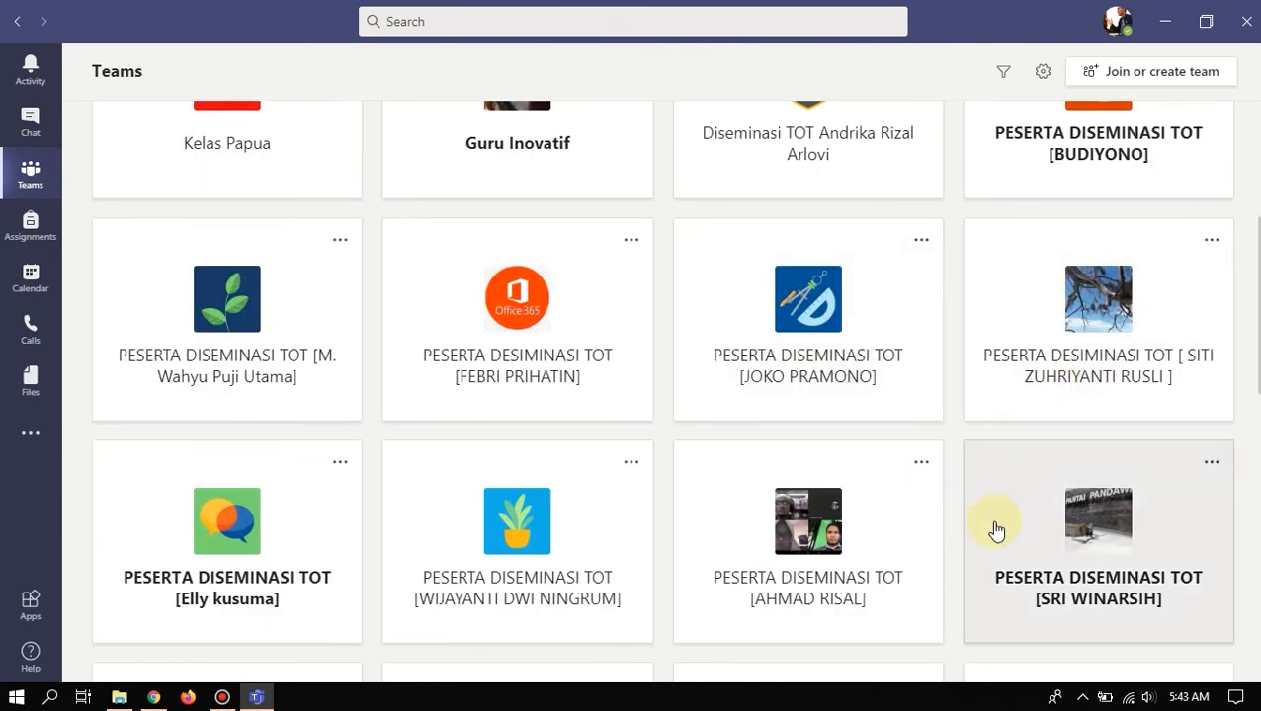
pyautogui.scroll(-3, 1025, 518)
pyautogui.scroll(-5, 905, 508)
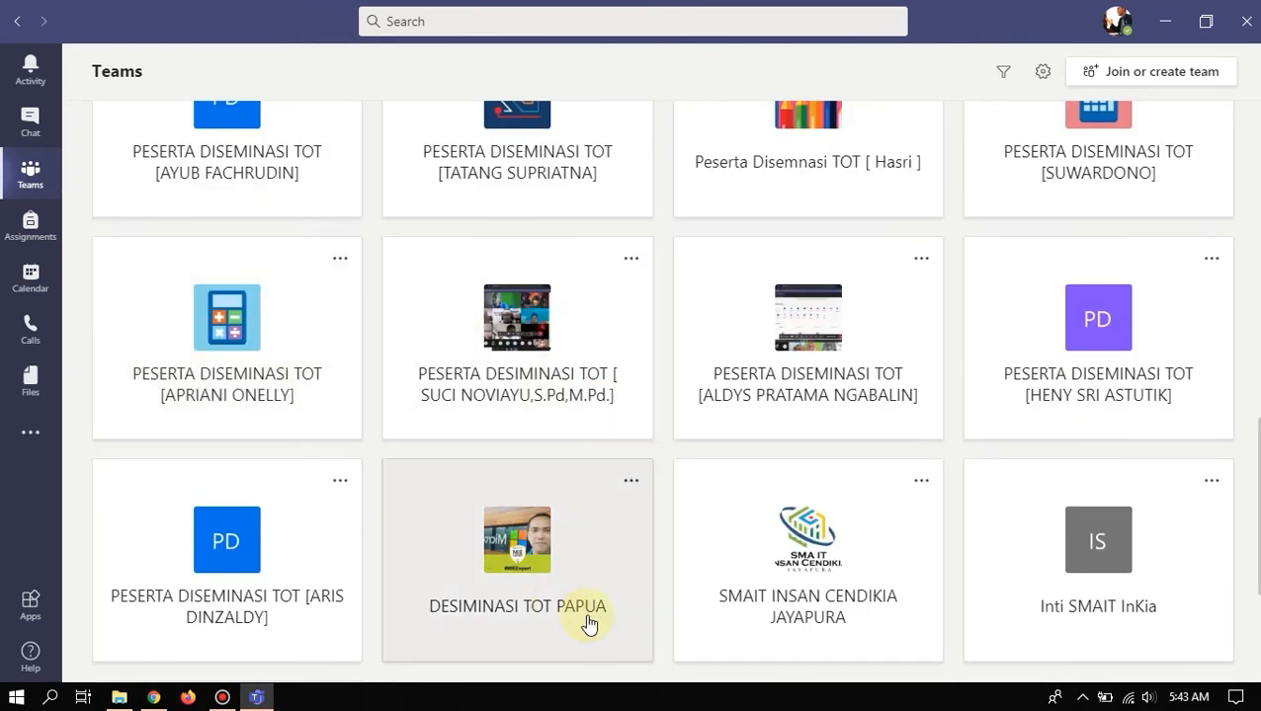
pyautogui.scroll(15, 390, 317)
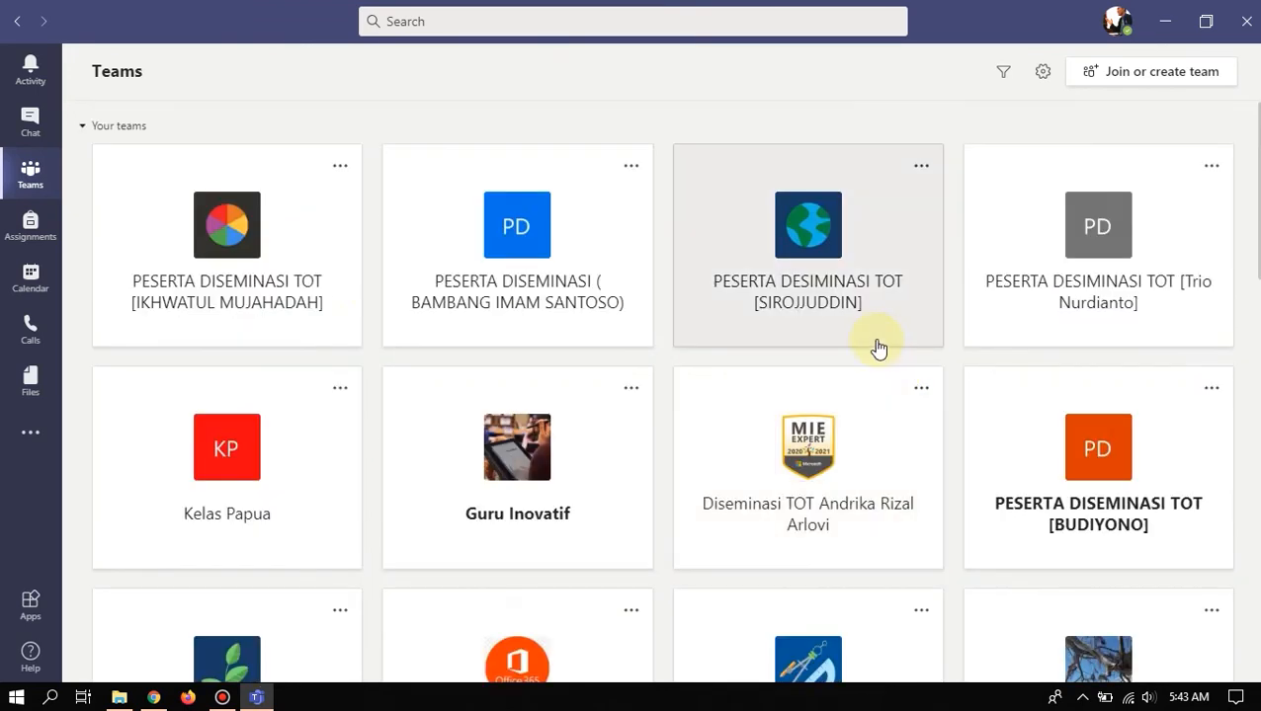
pyautogui.click(40, 227)
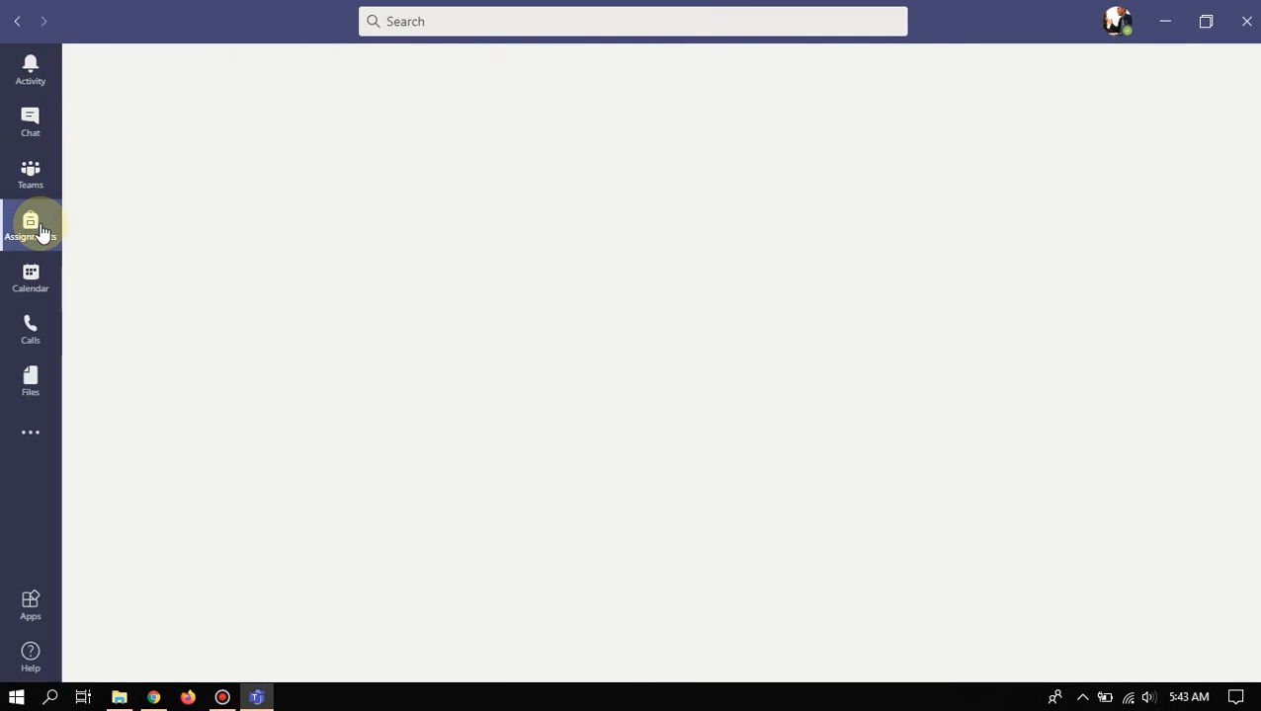
# - Move through Assignments, Calendar and Calls on the way to the Files page
pyautogui.click(28, 231)
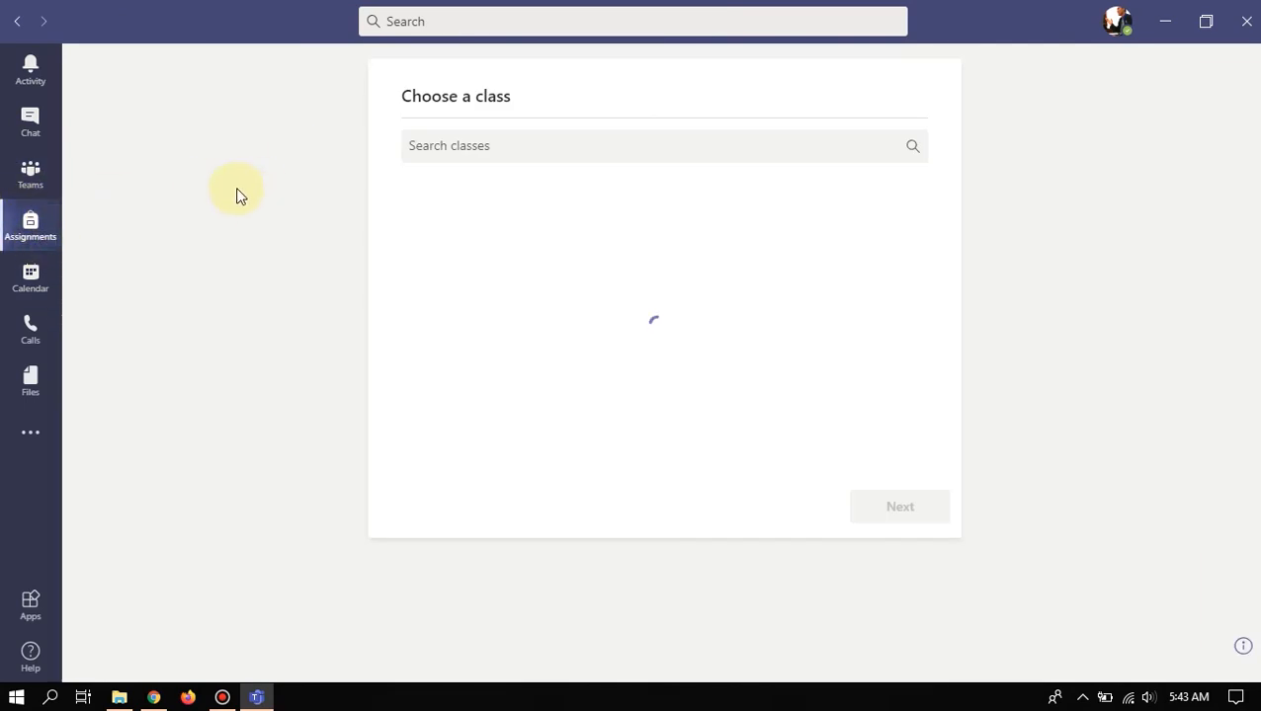
pyautogui.click(31, 280)
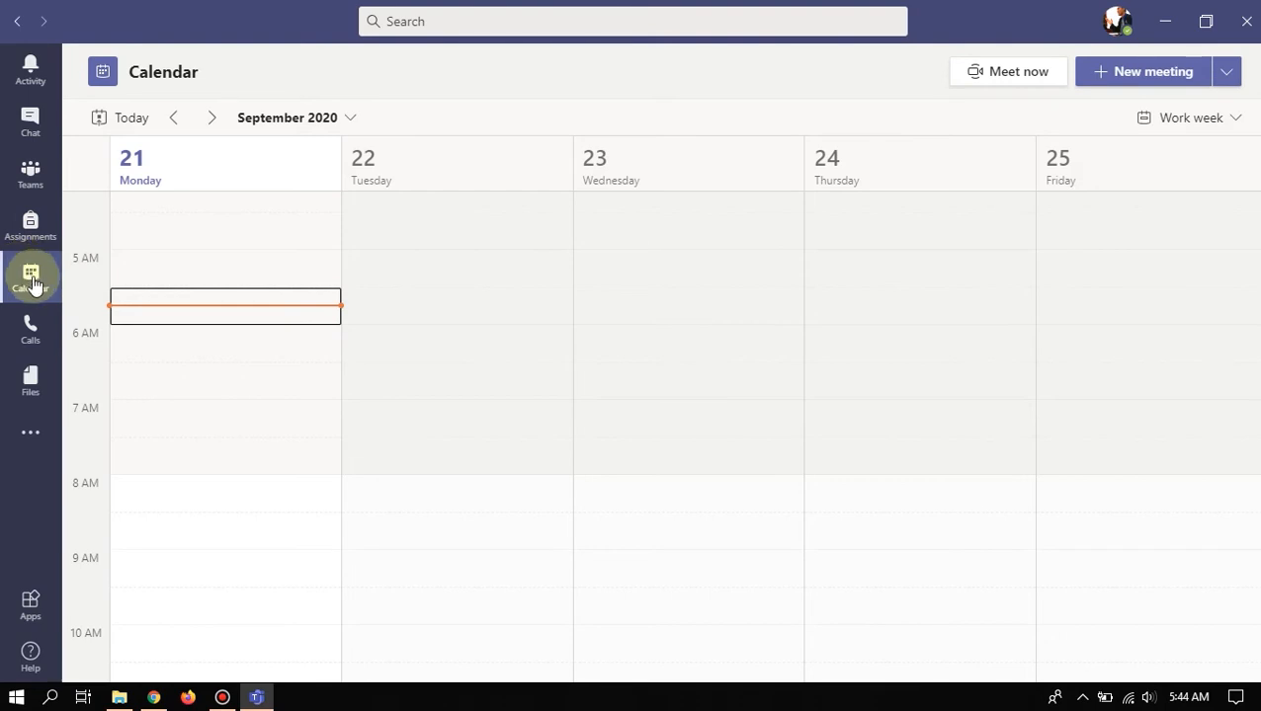
pyautogui.click(22, 338)
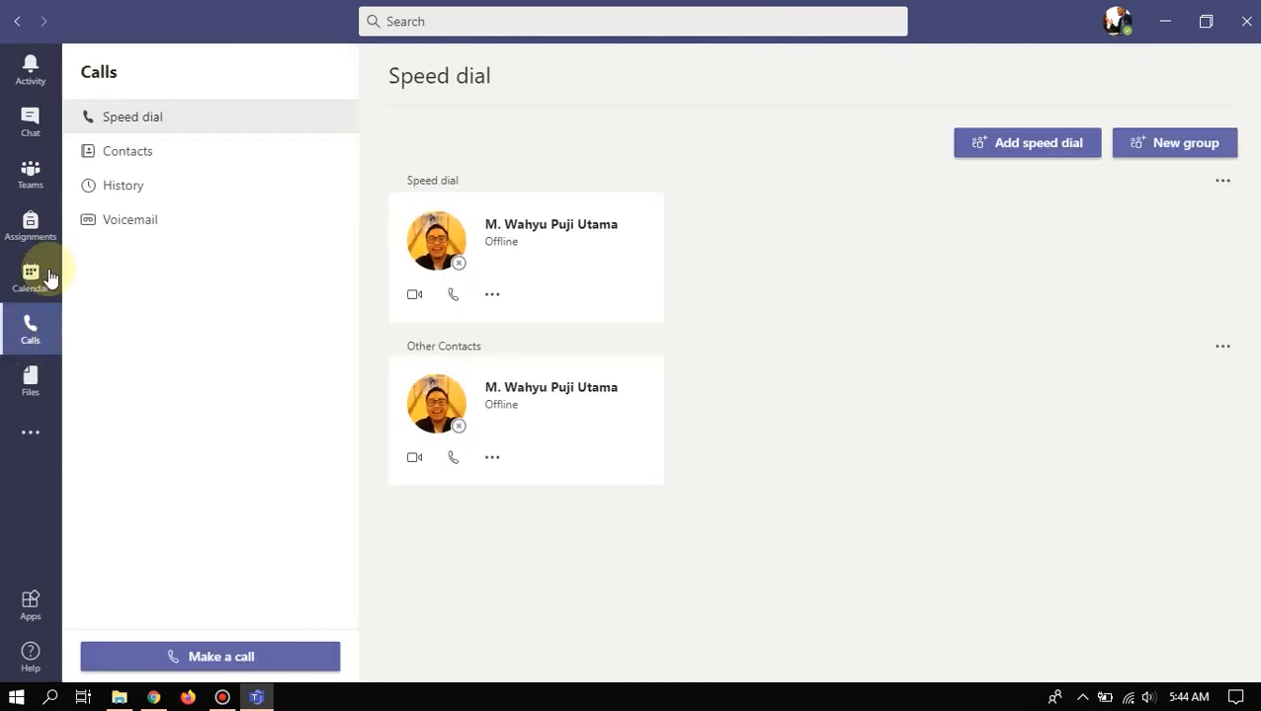
pyautogui.click(30, 396)
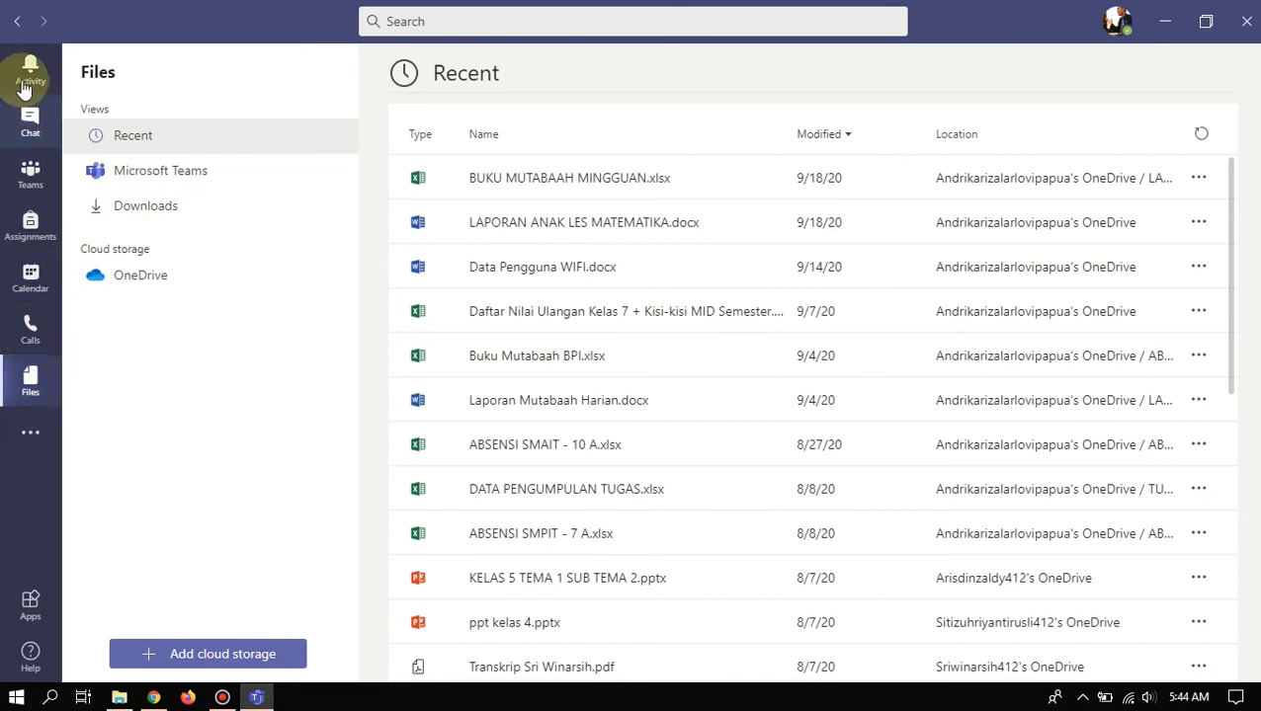
pyautogui.click(27, 436)
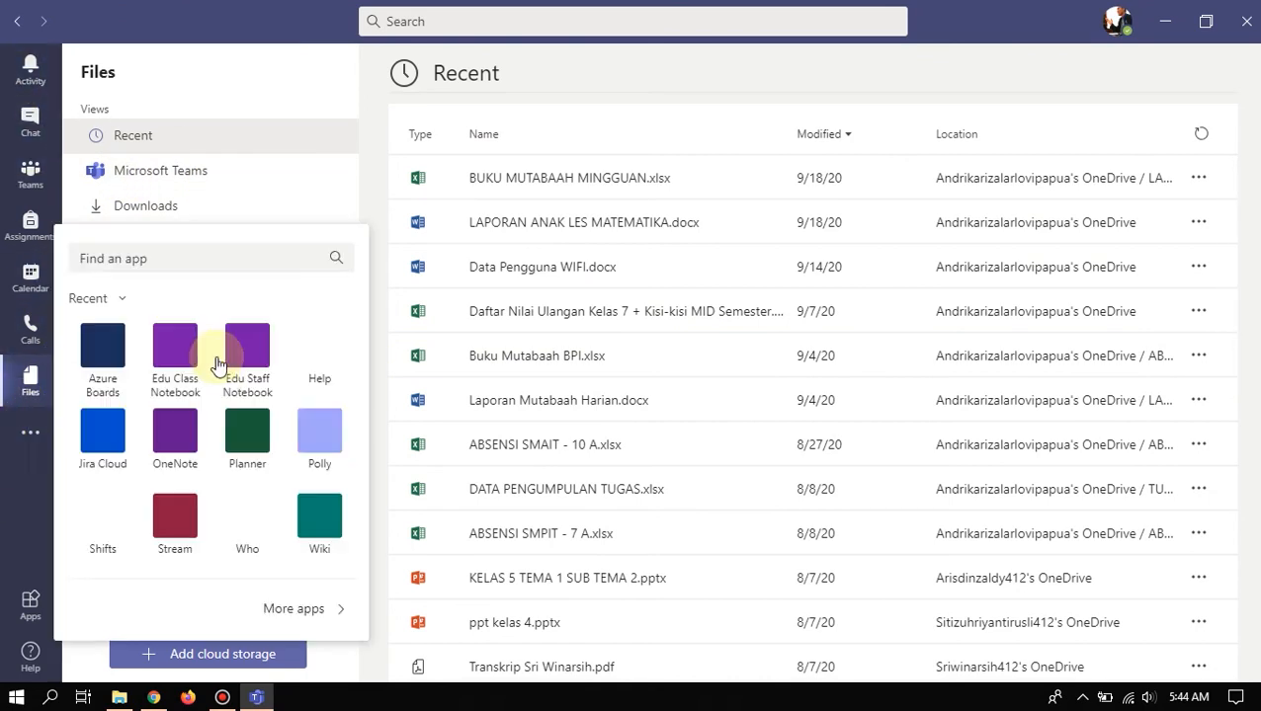
pyautogui.click(24, 443)
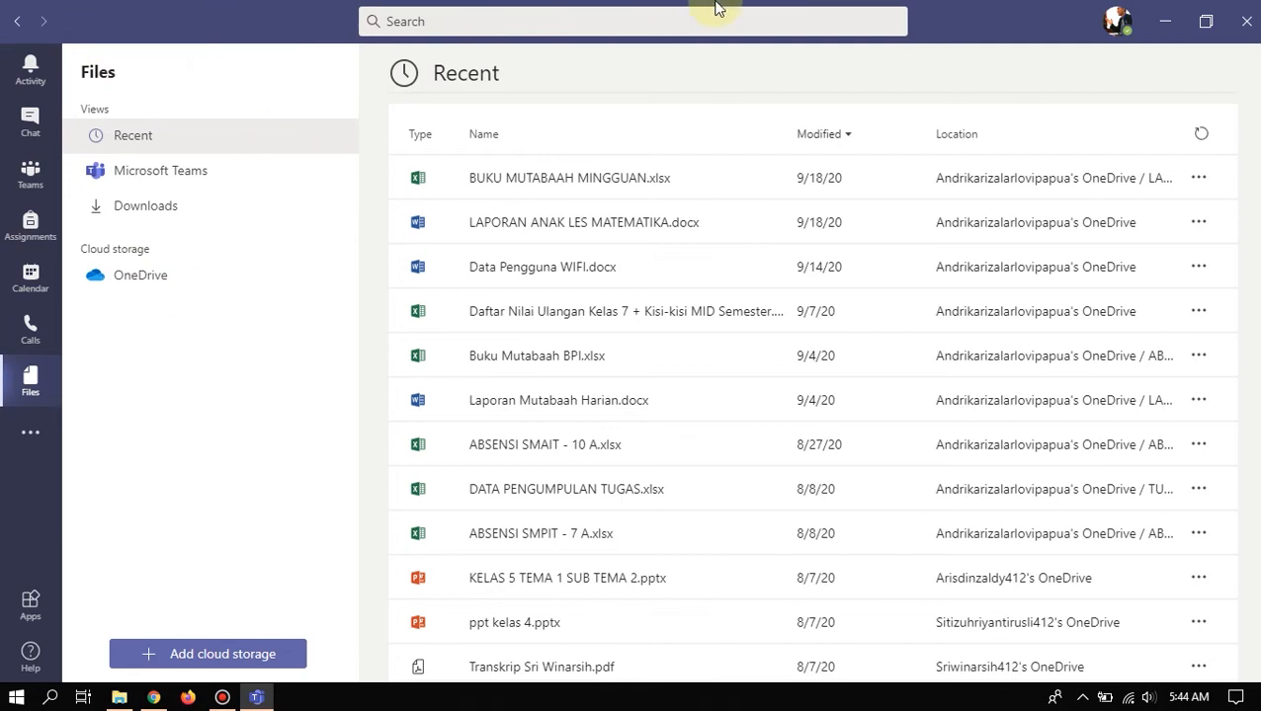
pyautogui.click(1112, 22)
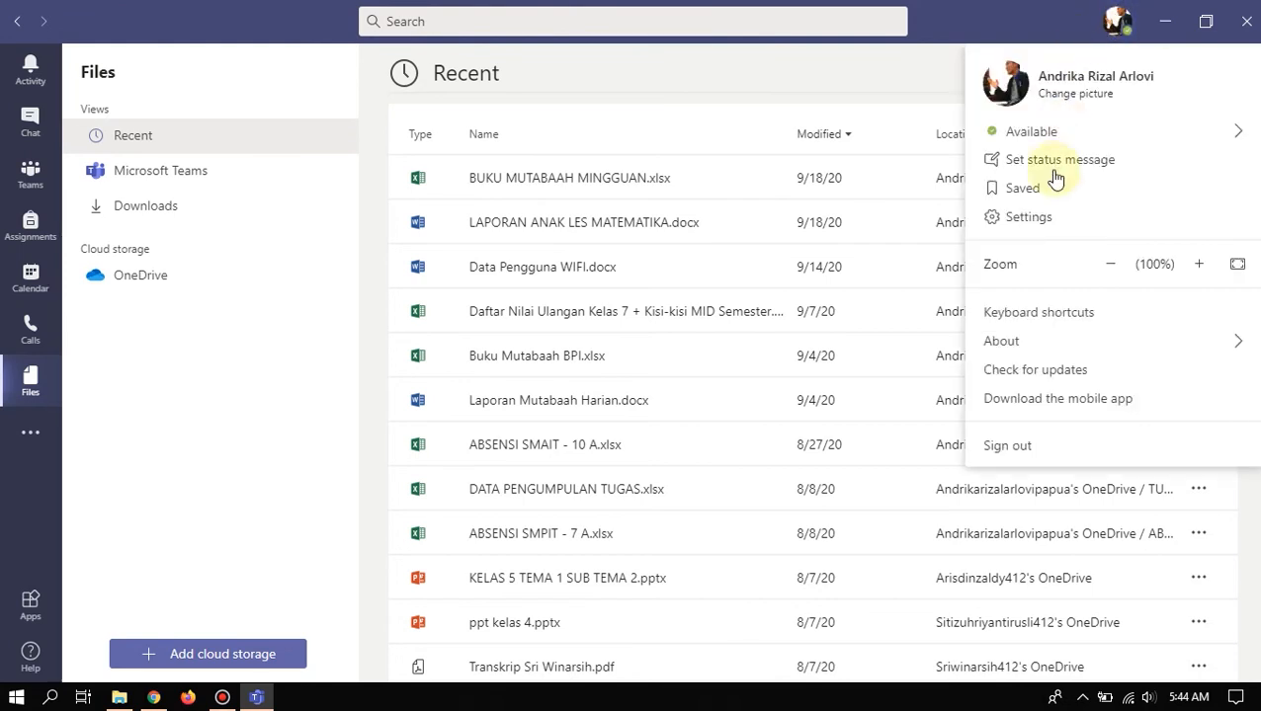
pyautogui.click(1048, 219)
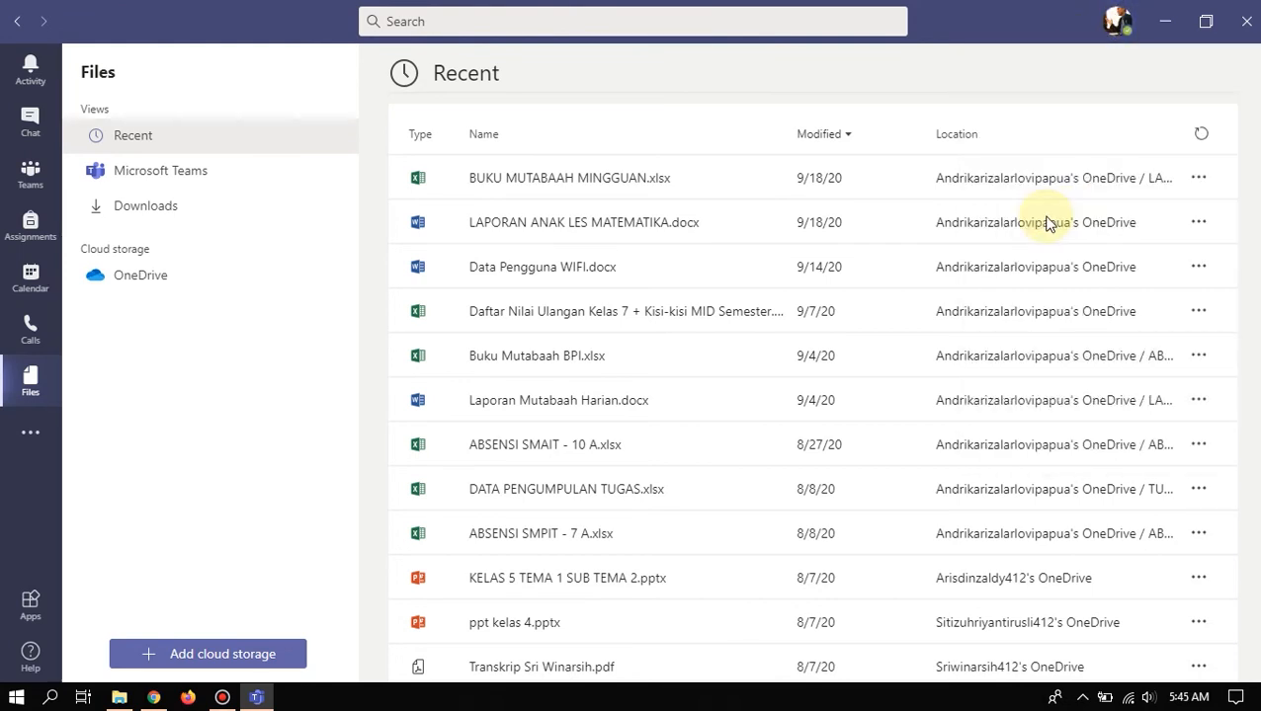
pyautogui.scroll(-1, 751, 334)
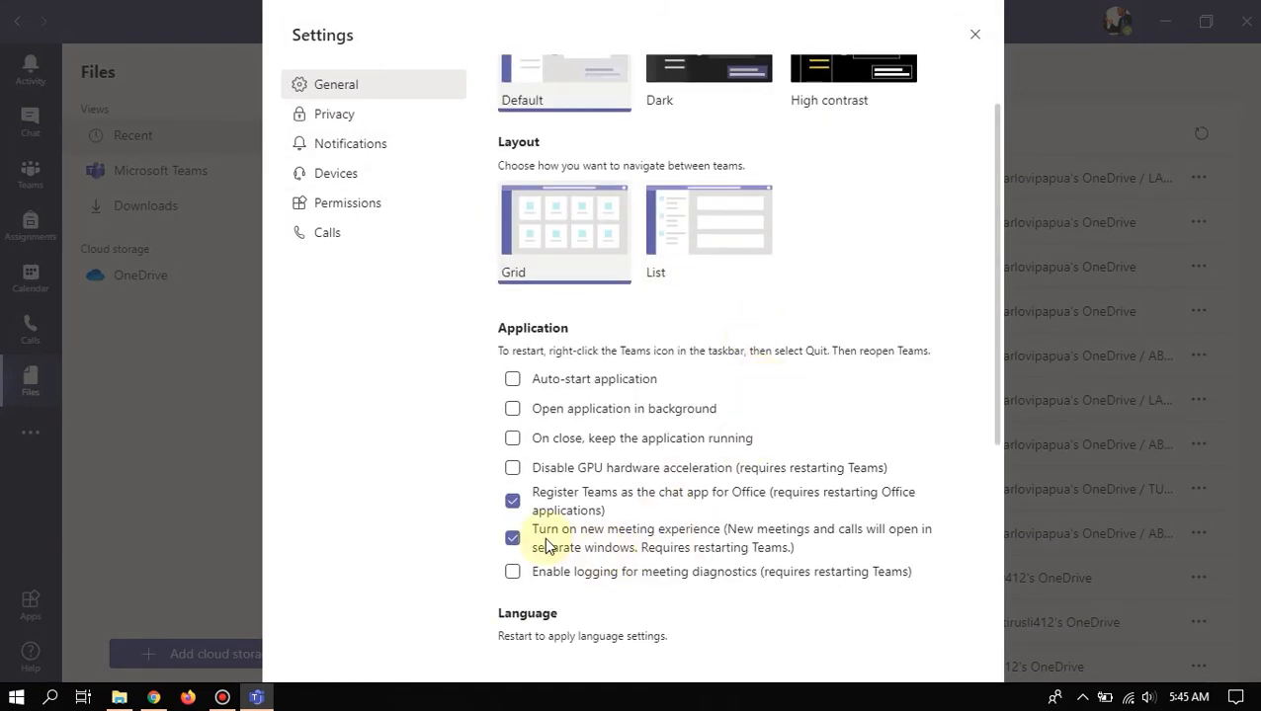
pyautogui.click(512, 539)
pyautogui.click(513, 539)
pyautogui.click(513, 537)
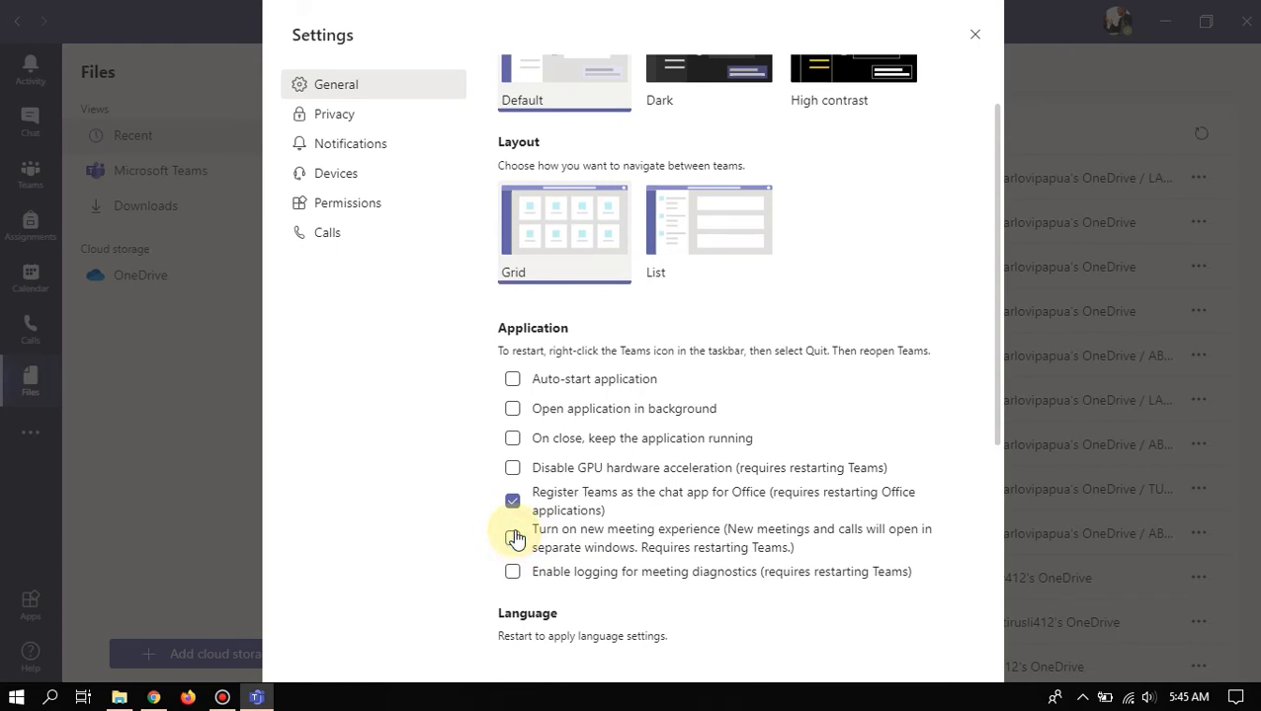
pyautogui.click(513, 537)
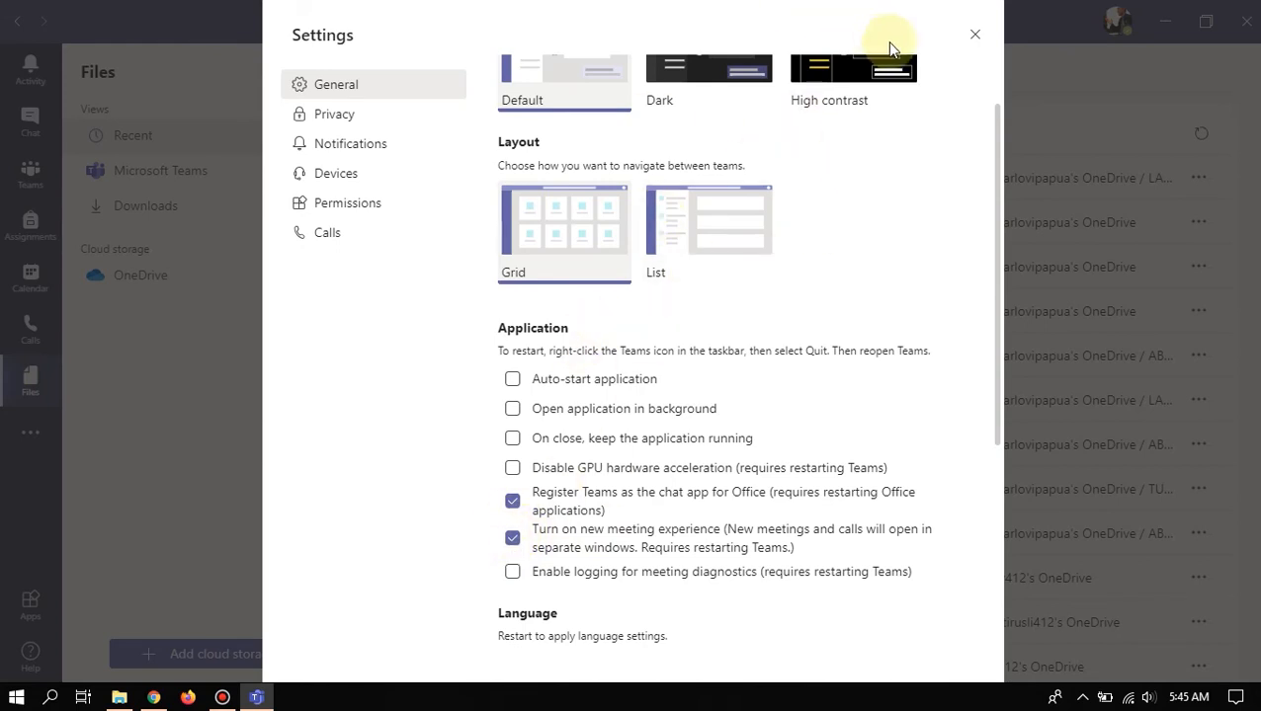
pyautogui.click(974, 35)
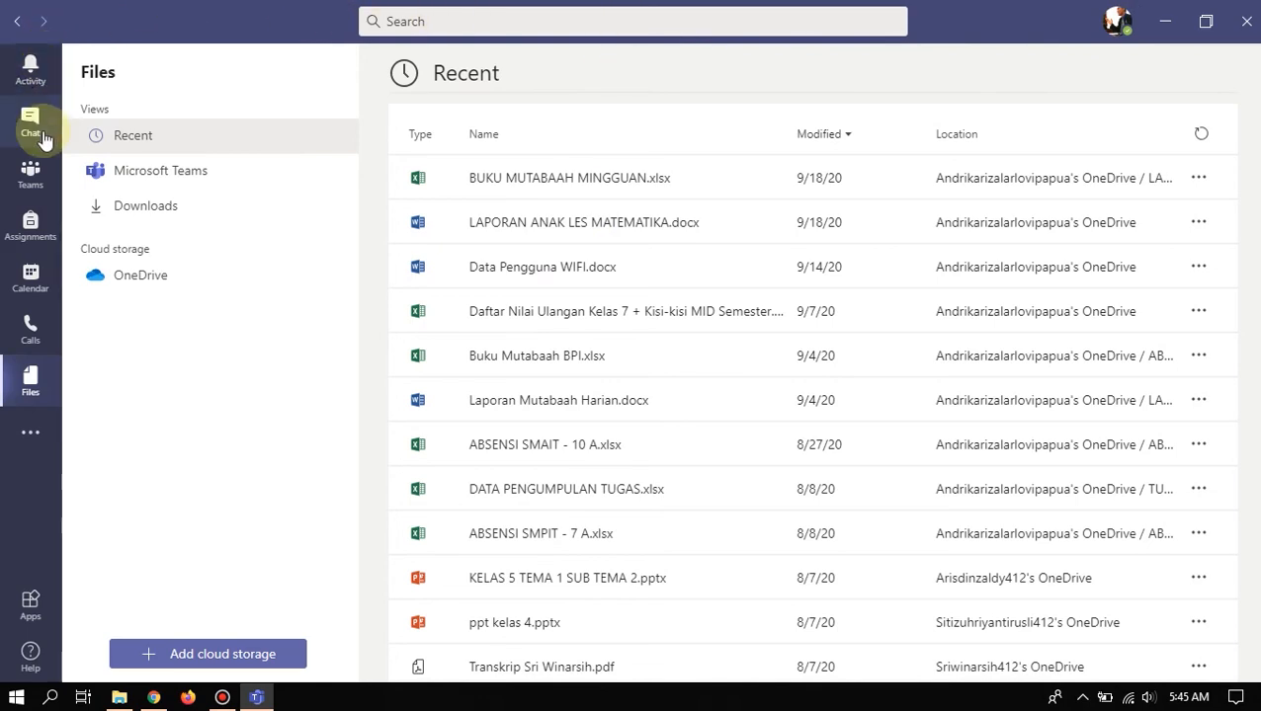
# - Pass through Calendar to the Teams grid showing Kelas Papua and Guru Inovatif
pyautogui.click(31, 278)
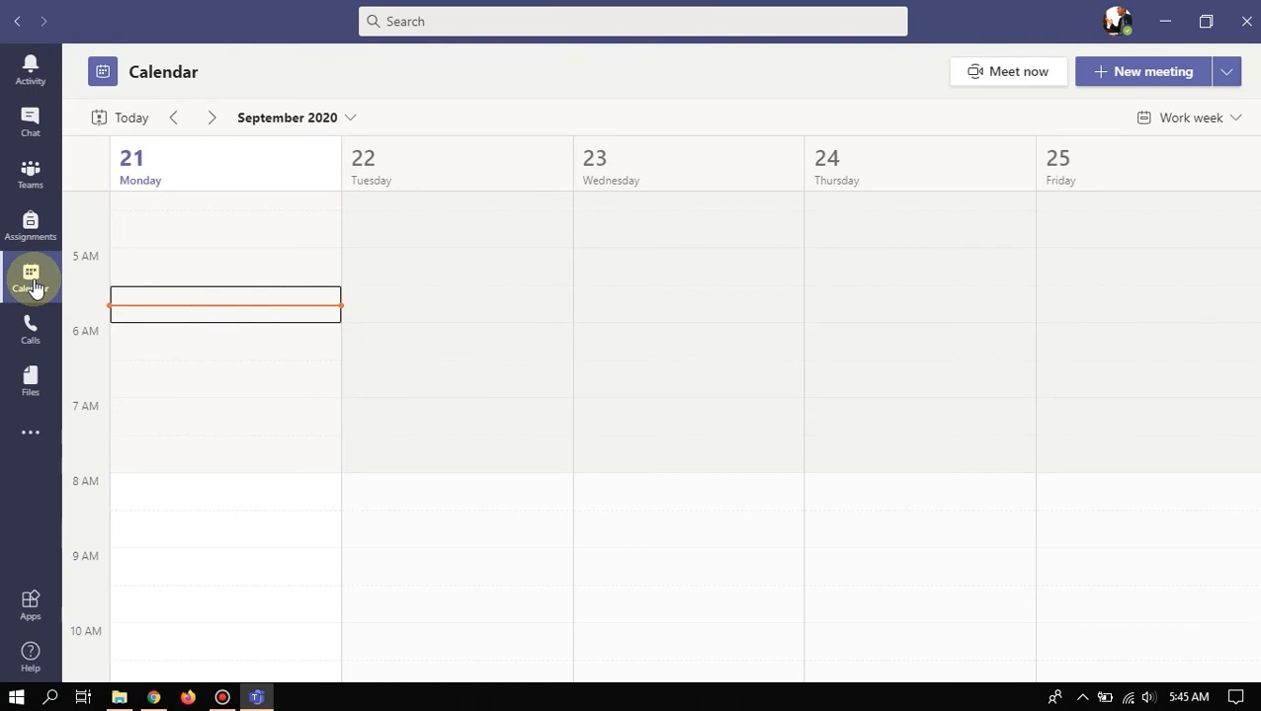
pyautogui.click(34, 191)
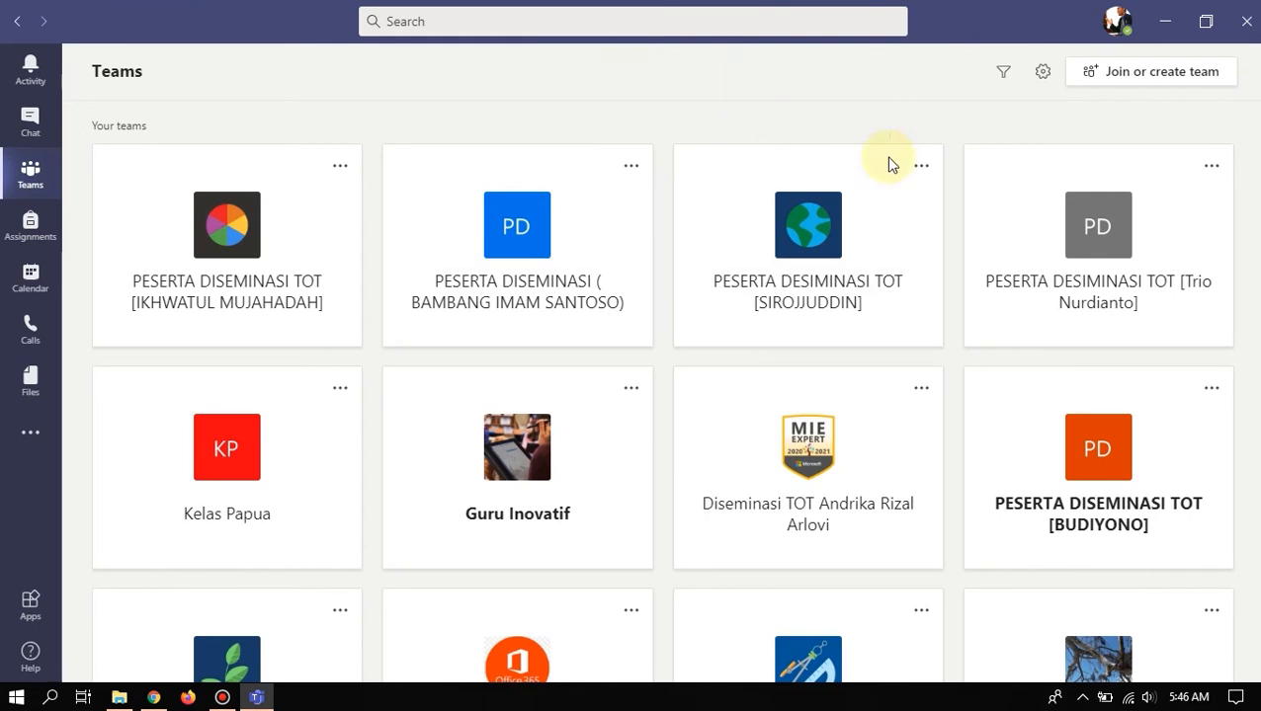
# - Create a Class-type team named 'Kelas Desain Grafis (Contoh)' and continue to adding people
pyautogui.click(1146, 73)
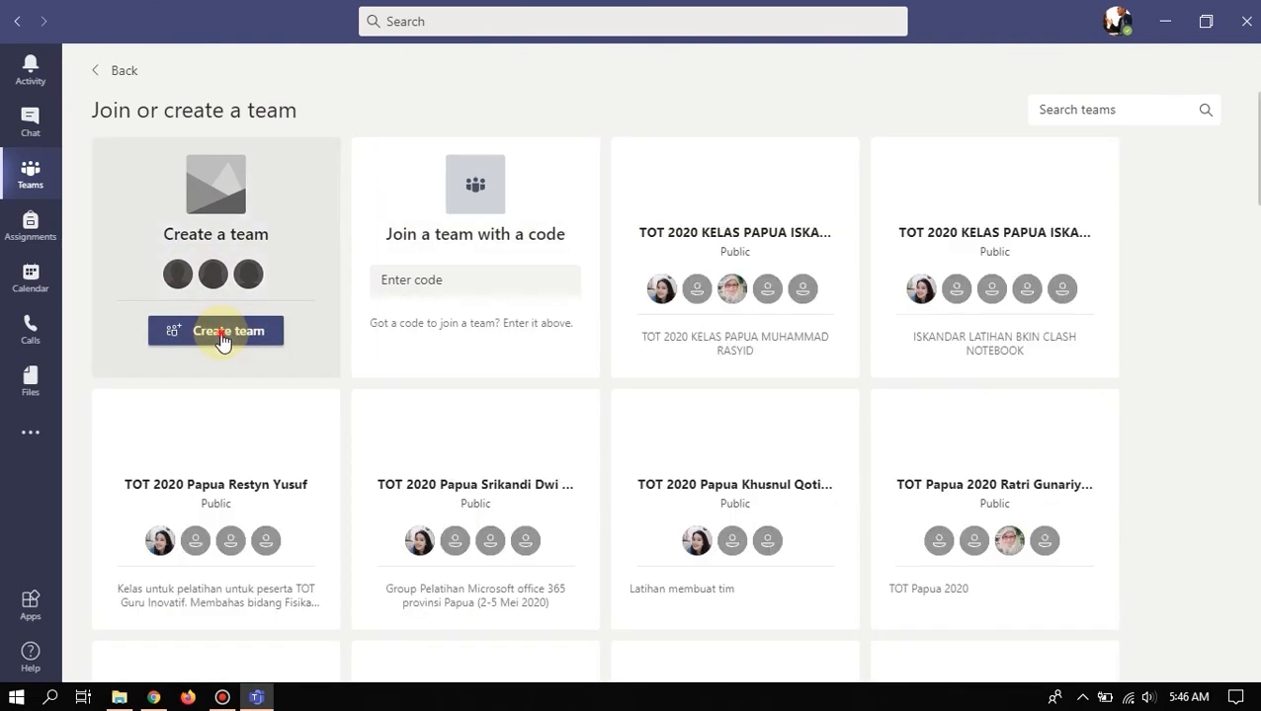
pyautogui.click(225, 339)
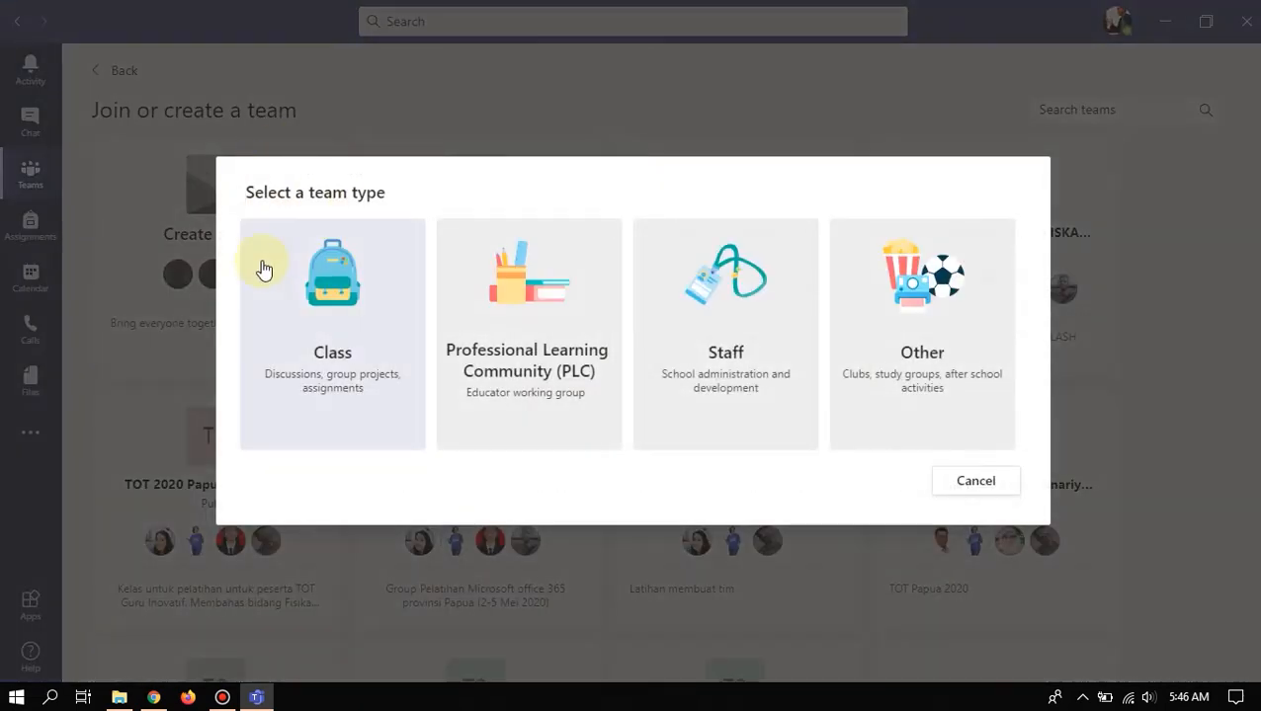
pyautogui.click(316, 326)
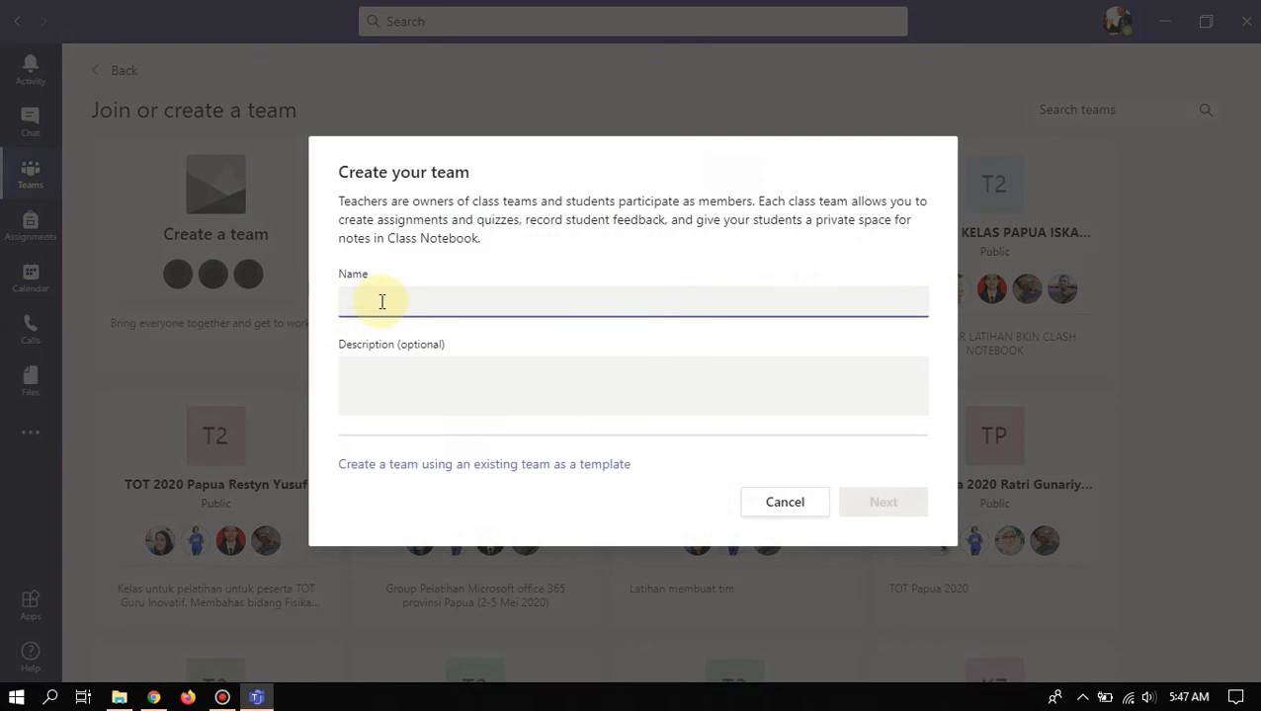
pyautogui.write('Kelas Desain Grafis (Contoh')
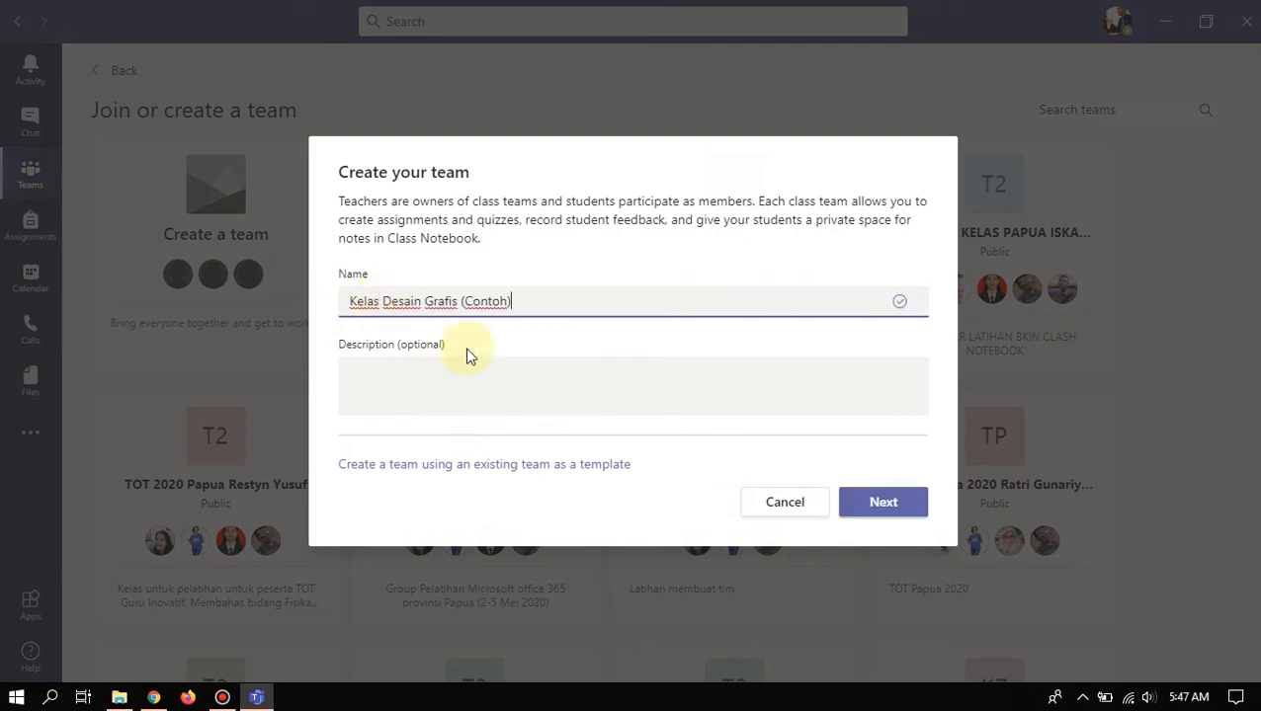
pyautogui.click(417, 368)
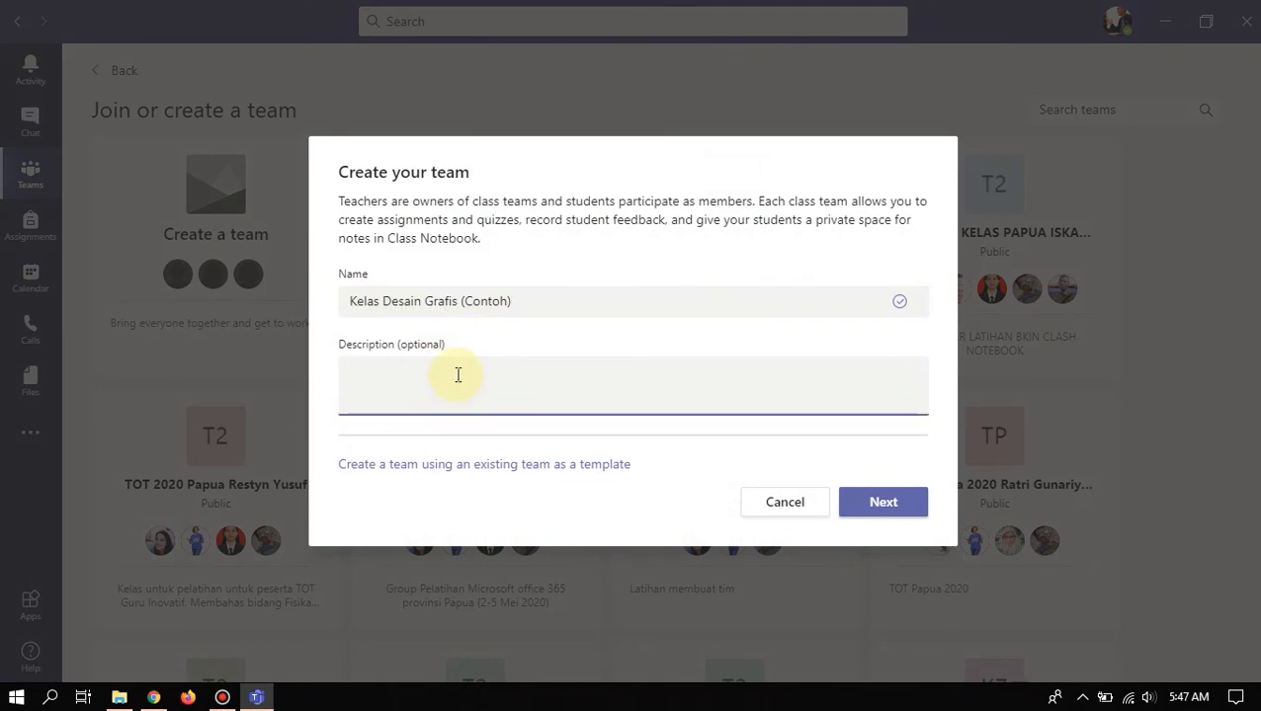
pyautogui.click(900, 504)
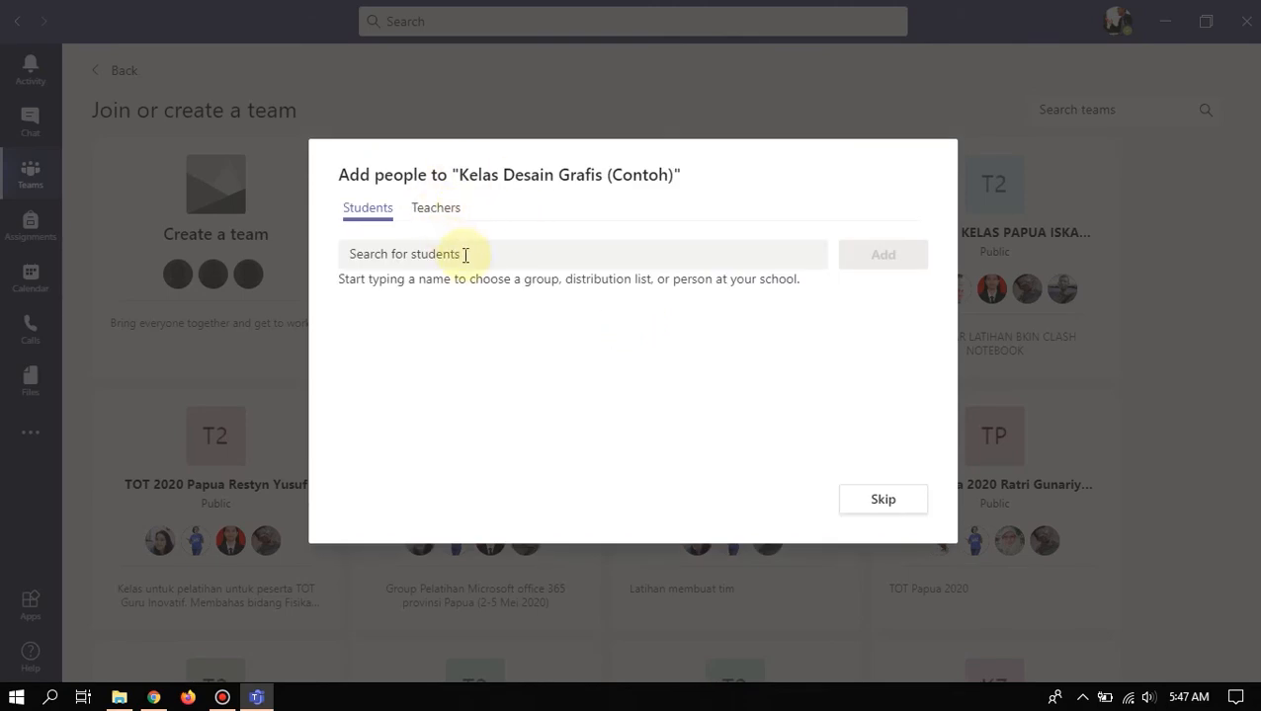
# - Search the Students tab for a student by name and pick the matching suggestion
pyautogui.click(465, 254)
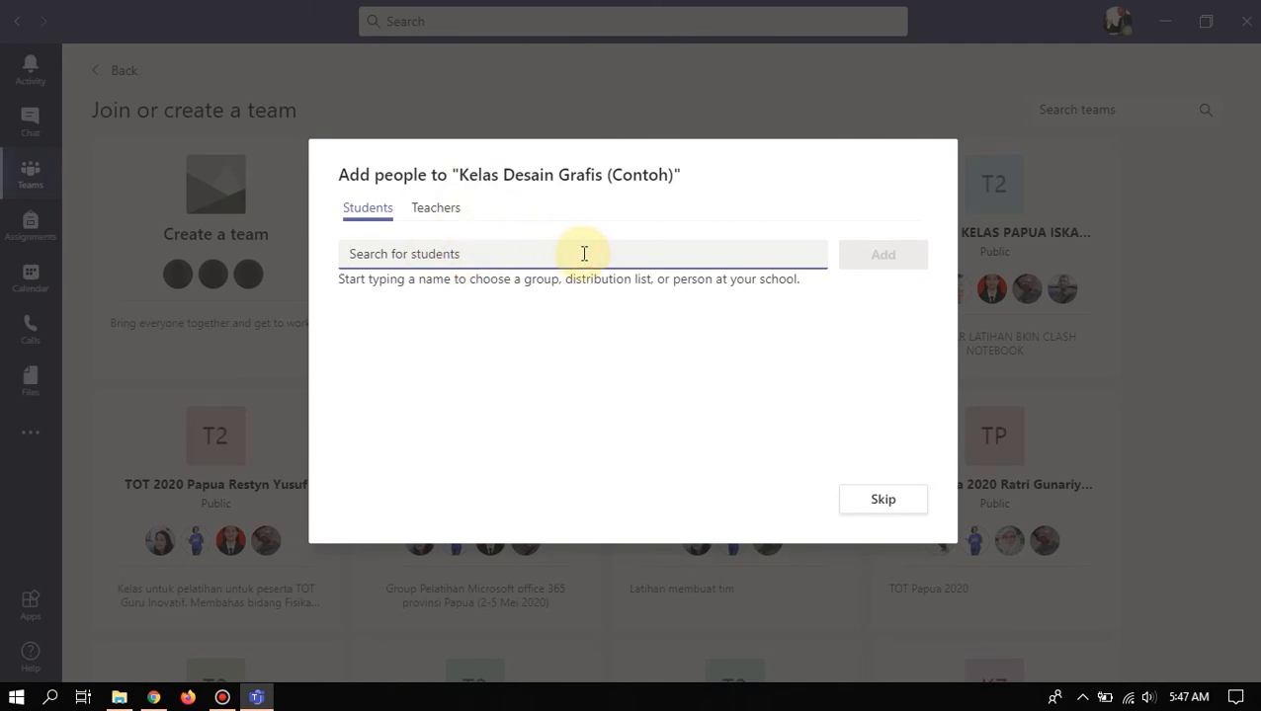
pyautogui.write('I')
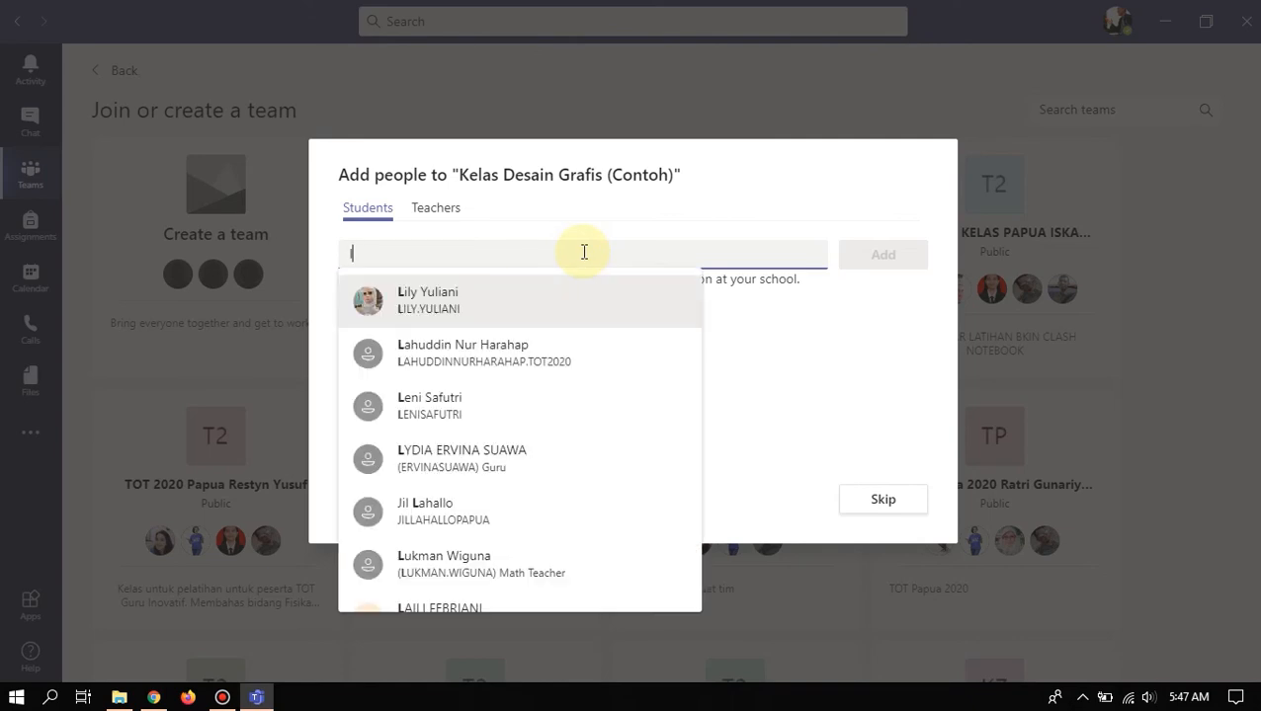
pyautogui.press('BackSpace')
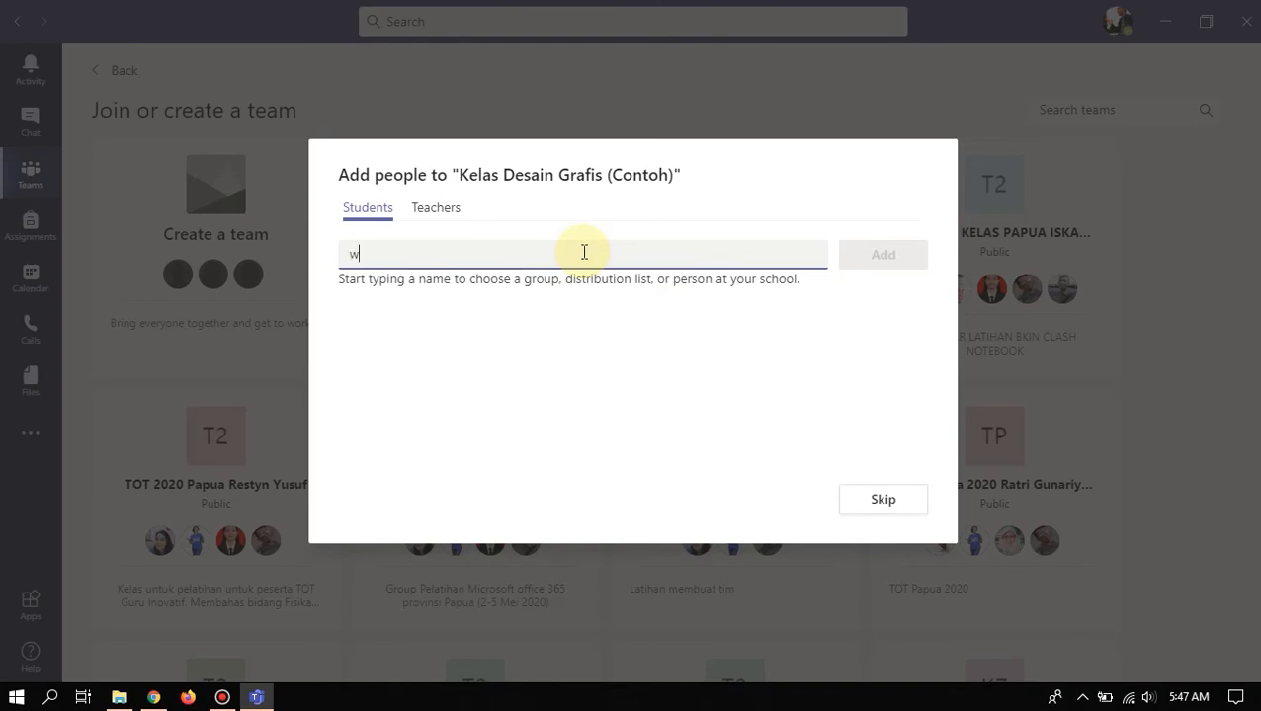
pyautogui.write('wahyu')
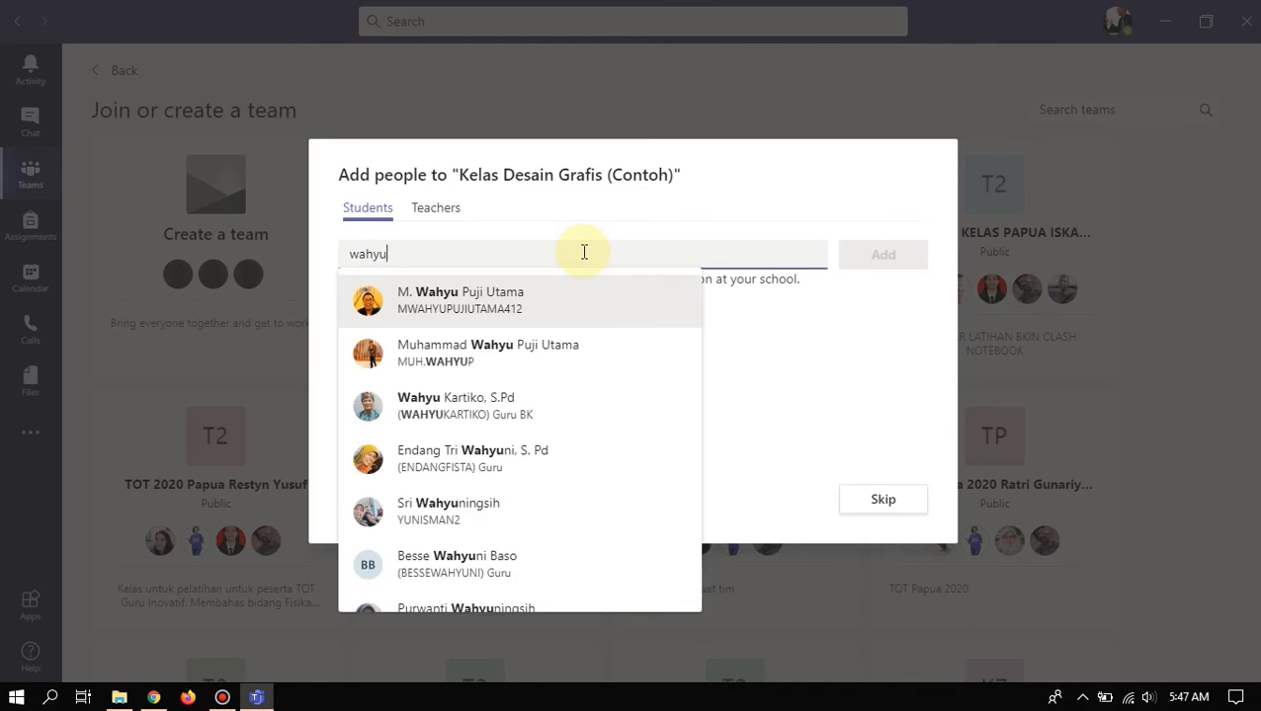
pyautogui.click(485, 353)
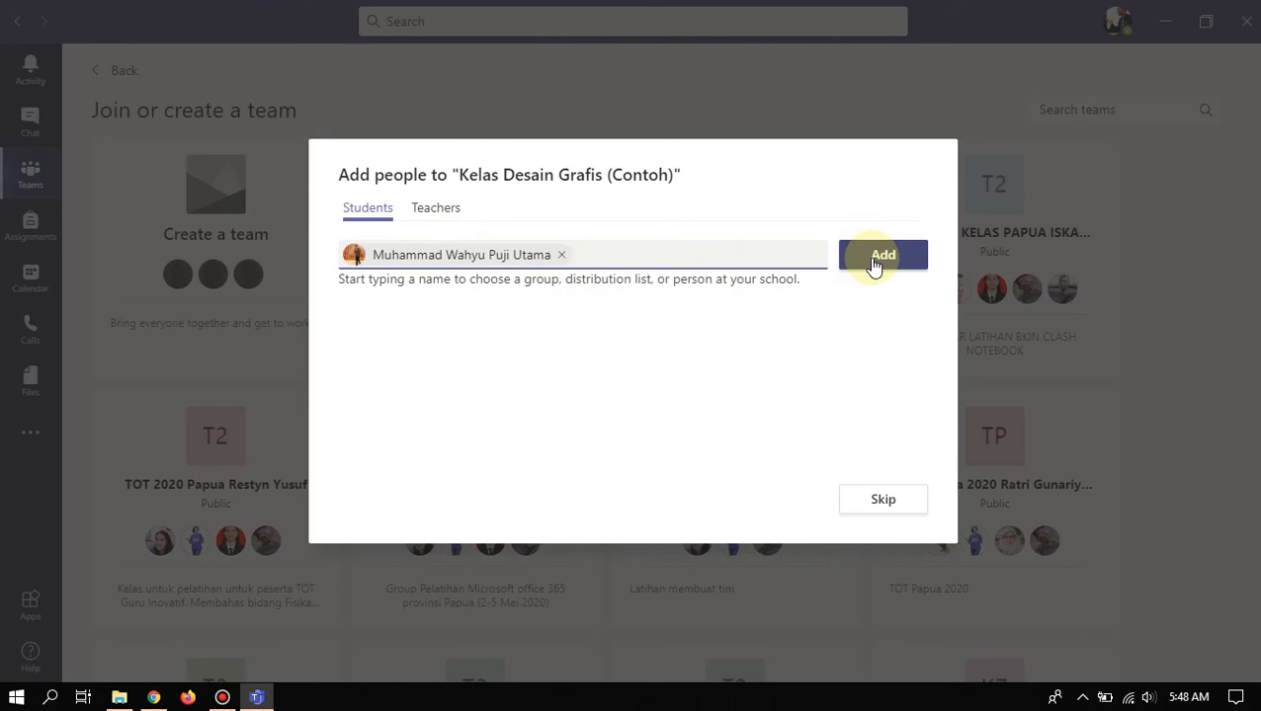
# - Drop the chosen student and pick a matching teacher in the Teachers tab instead
pyautogui.click(561, 256)
pyautogui.click(450, 209)
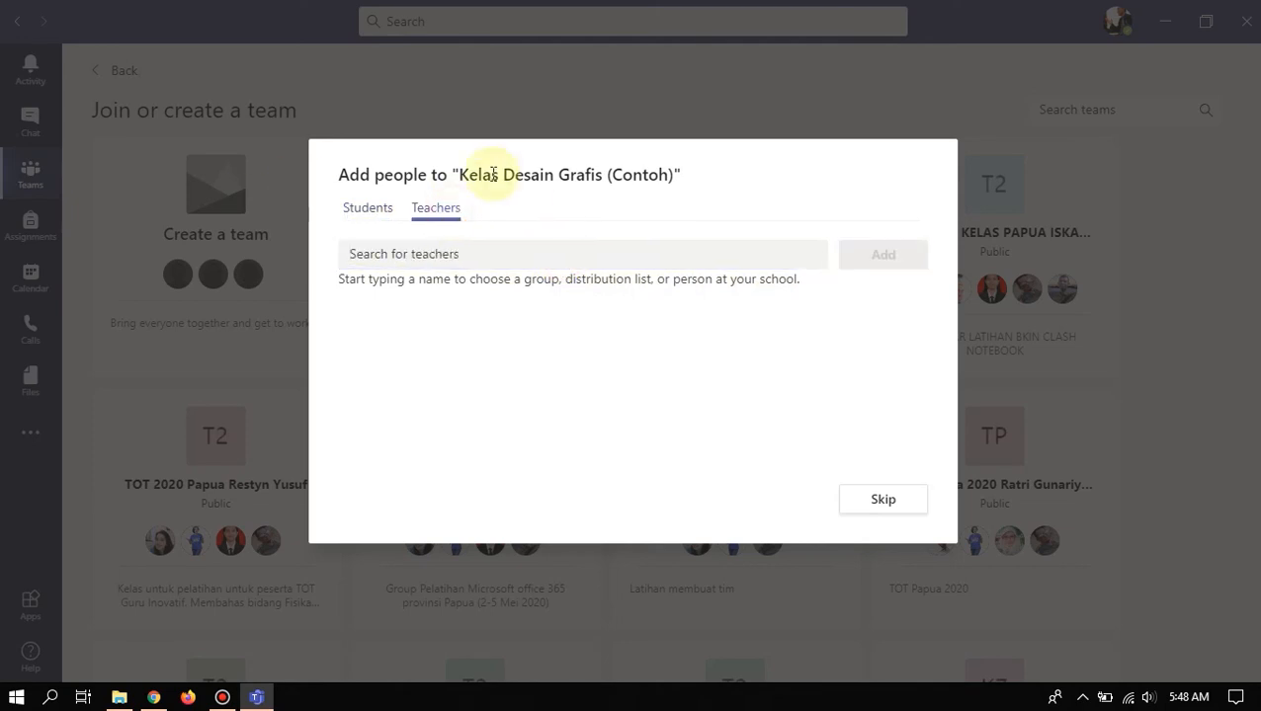
pyautogui.click(472, 252)
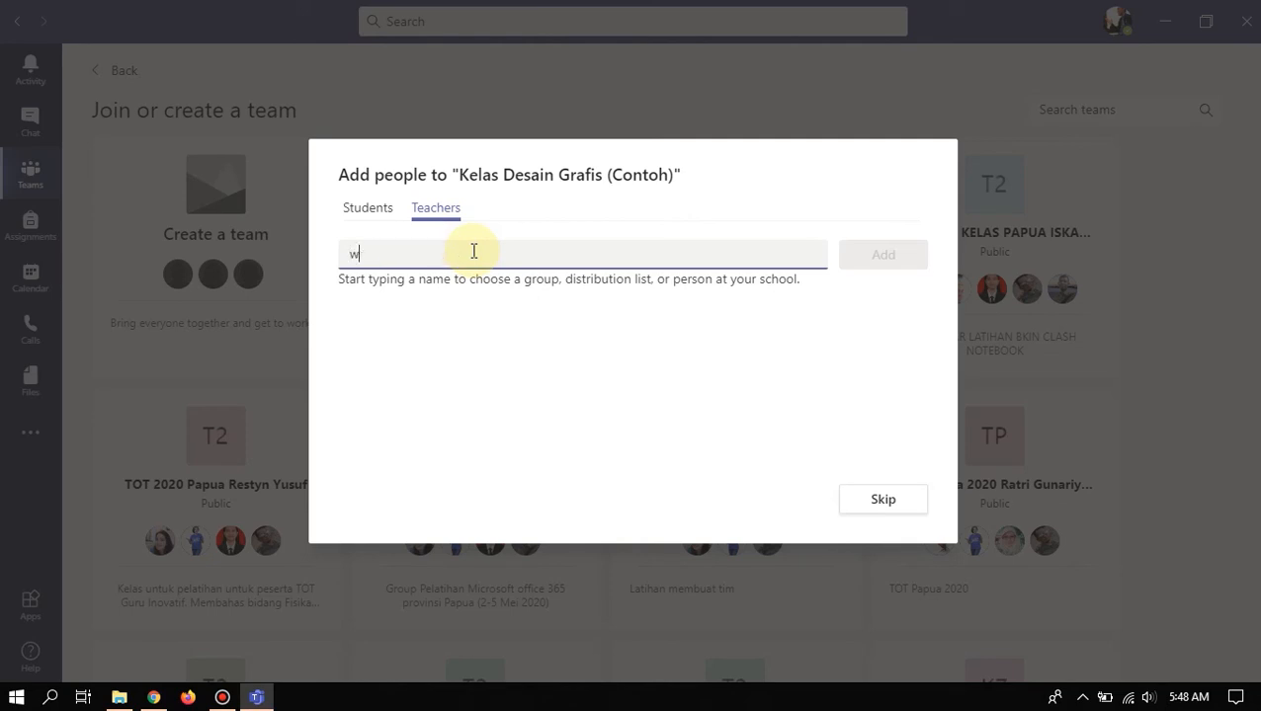
pyautogui.write('wahyu')
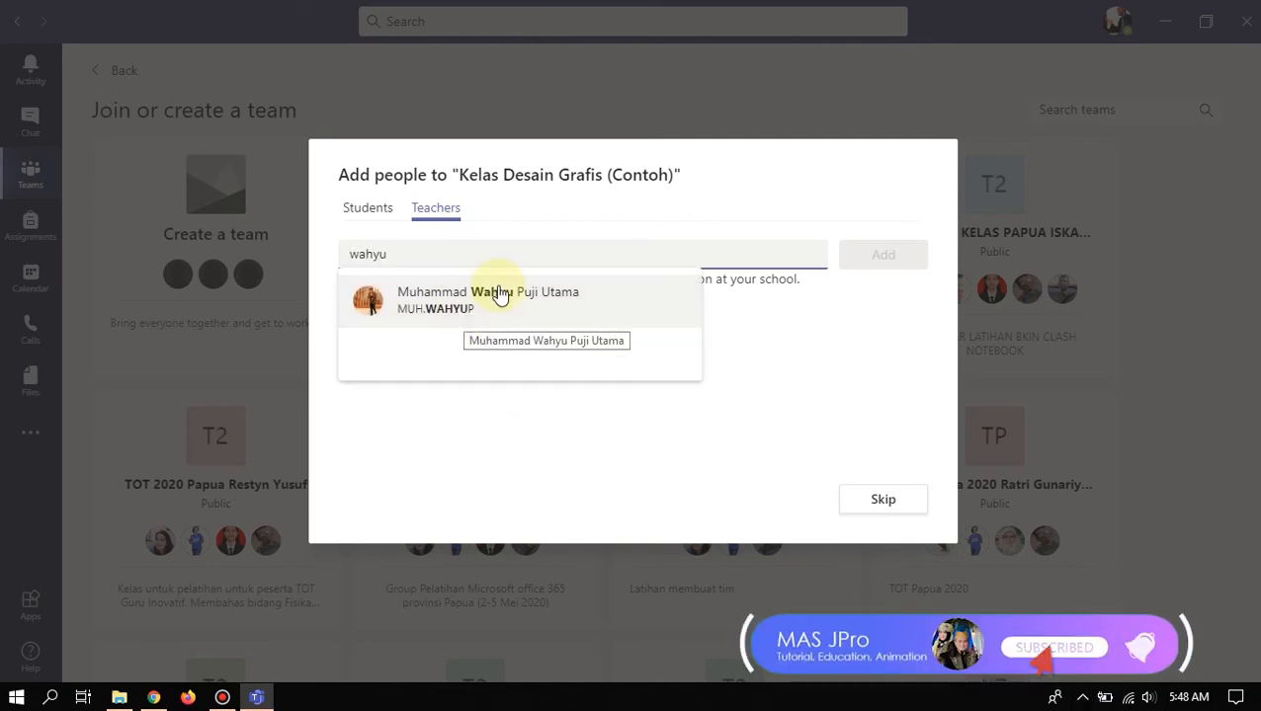
pyautogui.click(483, 310)
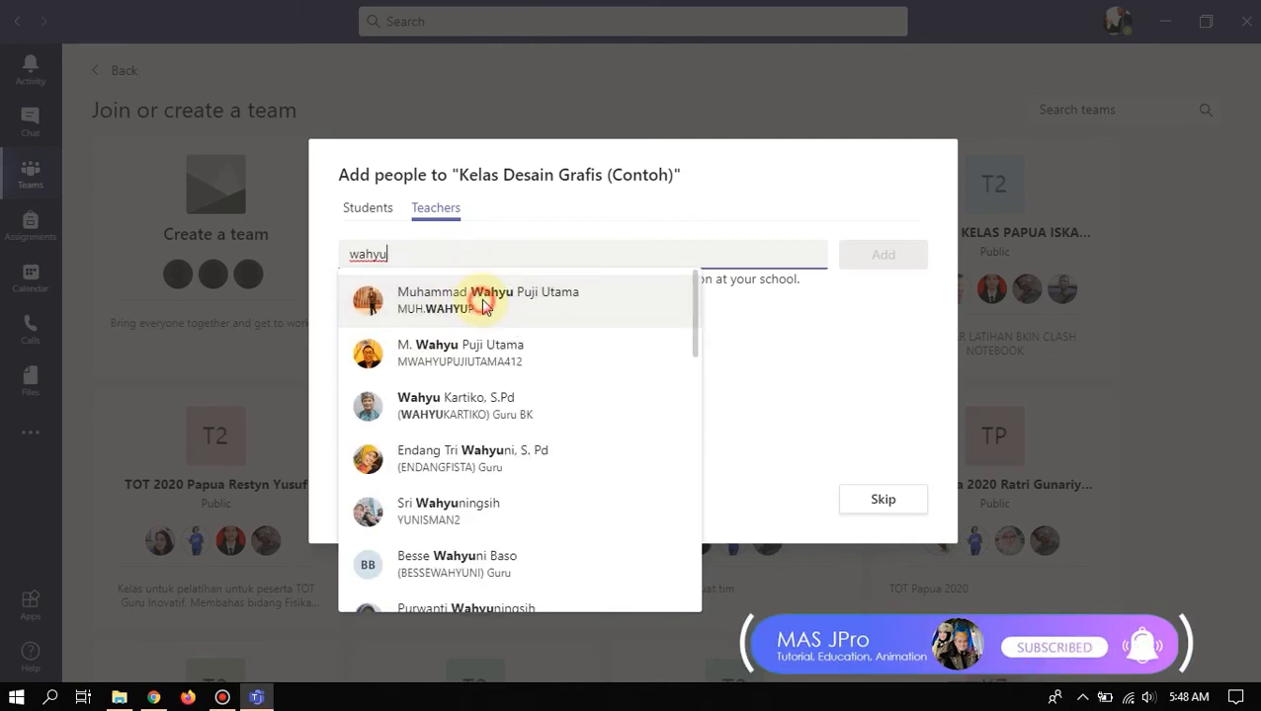
pyautogui.click(881, 256)
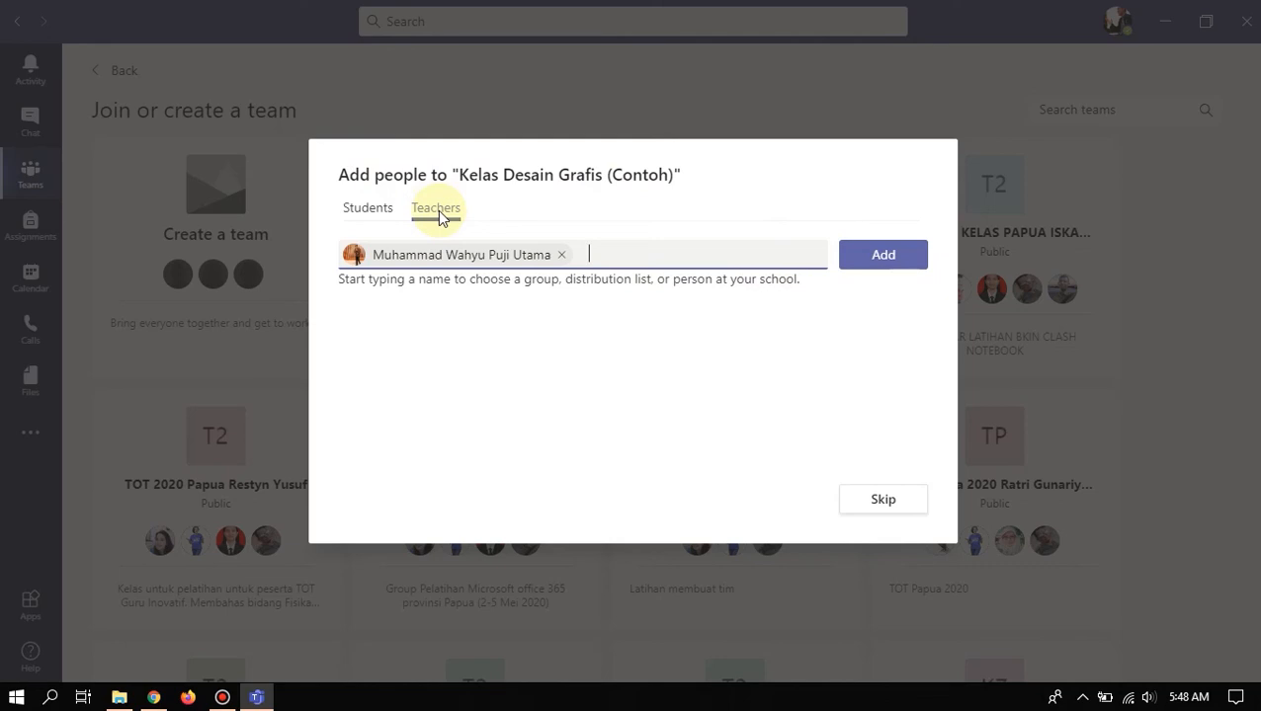
# - Enter a guest student's e-mail address under Students and pick the matching suggestion
pyautogui.click(373, 210)
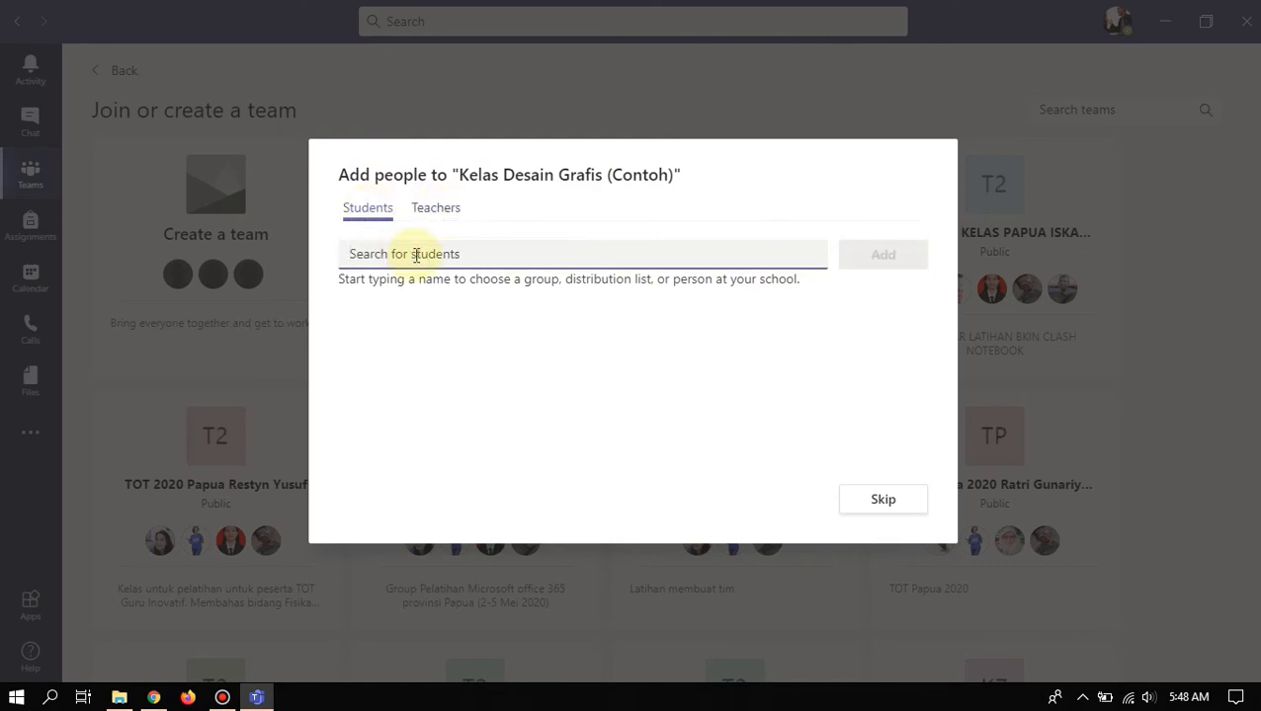
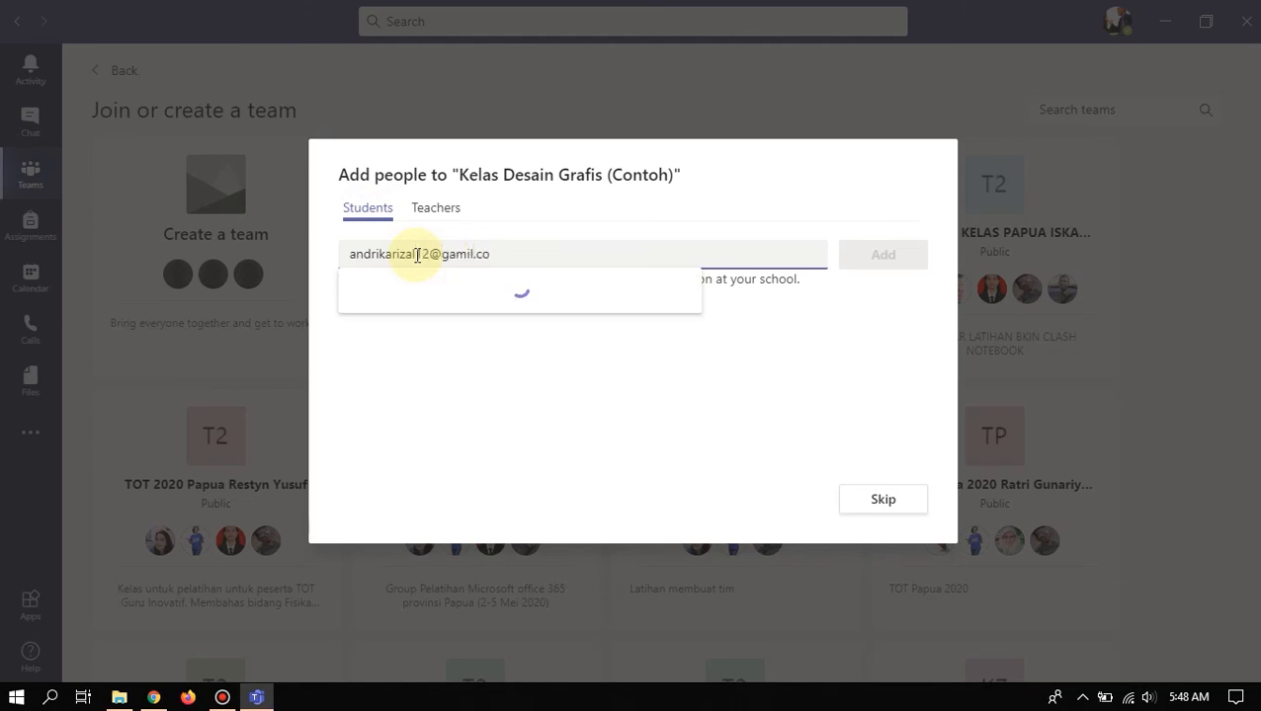
pyautogui.write('mail.com')
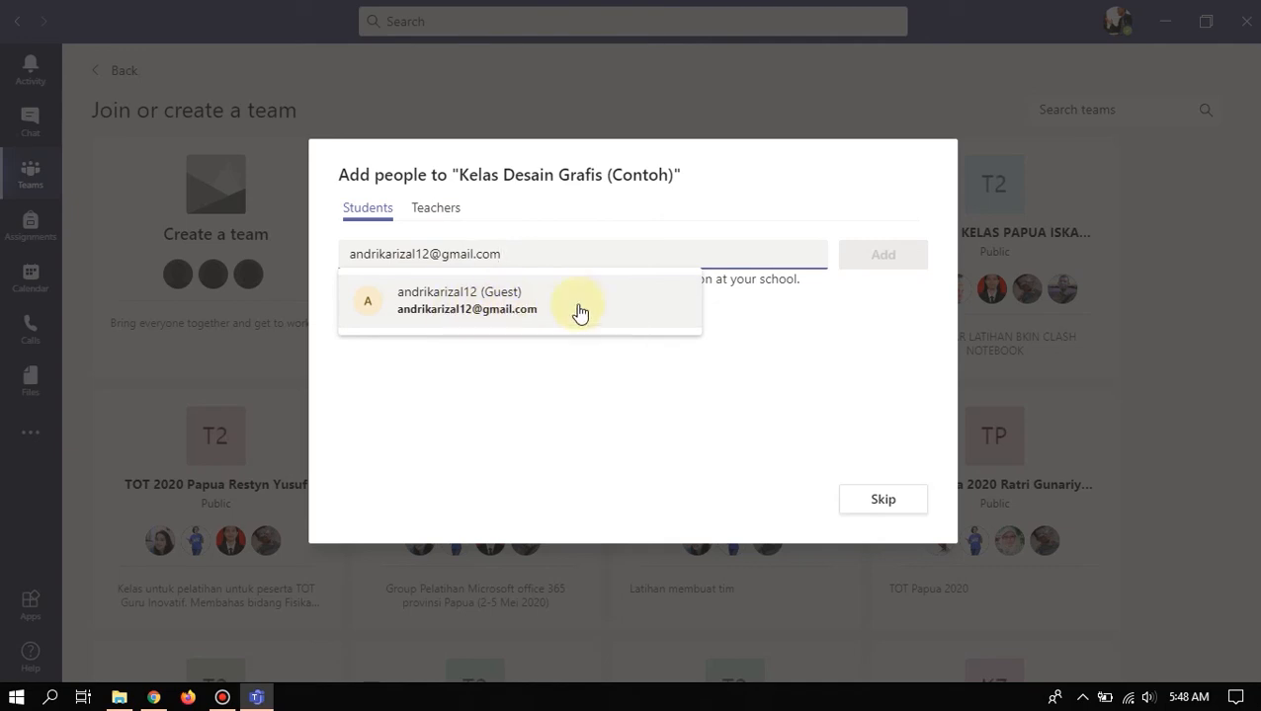
pyautogui.click(479, 313)
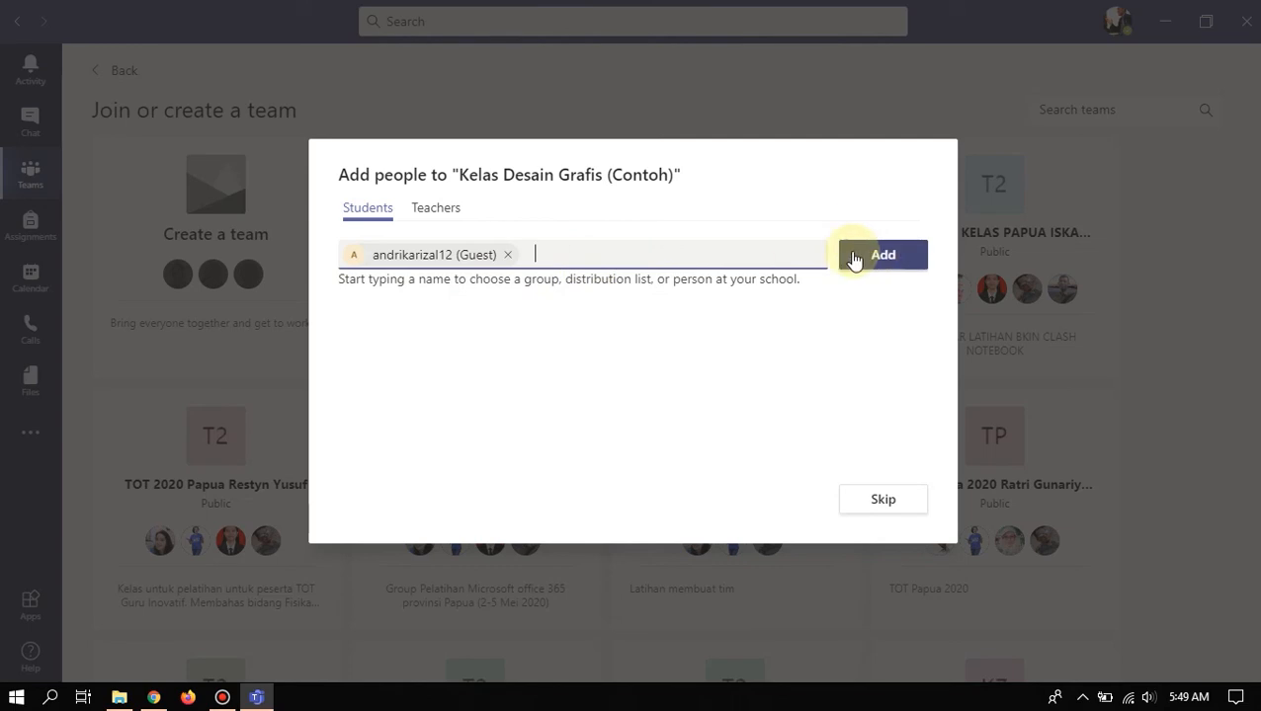
# - Remove the guest student and pre-filled teacher, then skip adding people
pyautogui.click(507, 254)
pyautogui.click(452, 210)
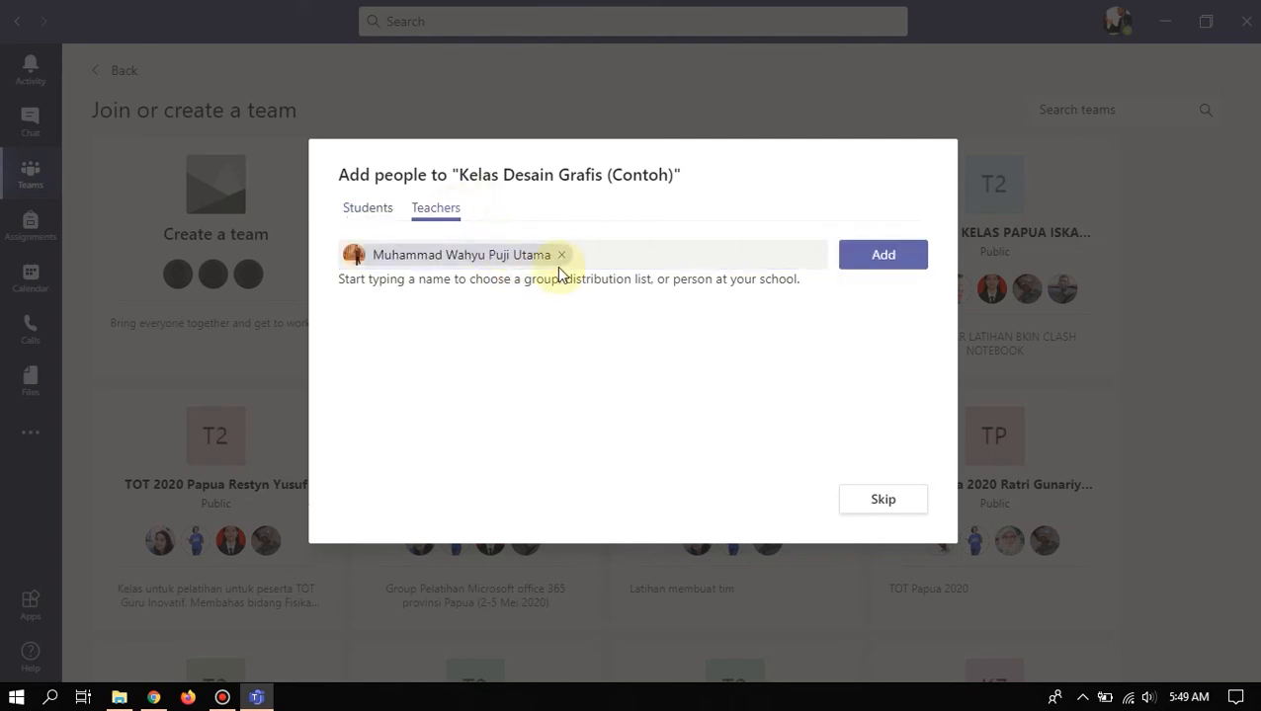
pyautogui.click(564, 254)
pyautogui.click(368, 210)
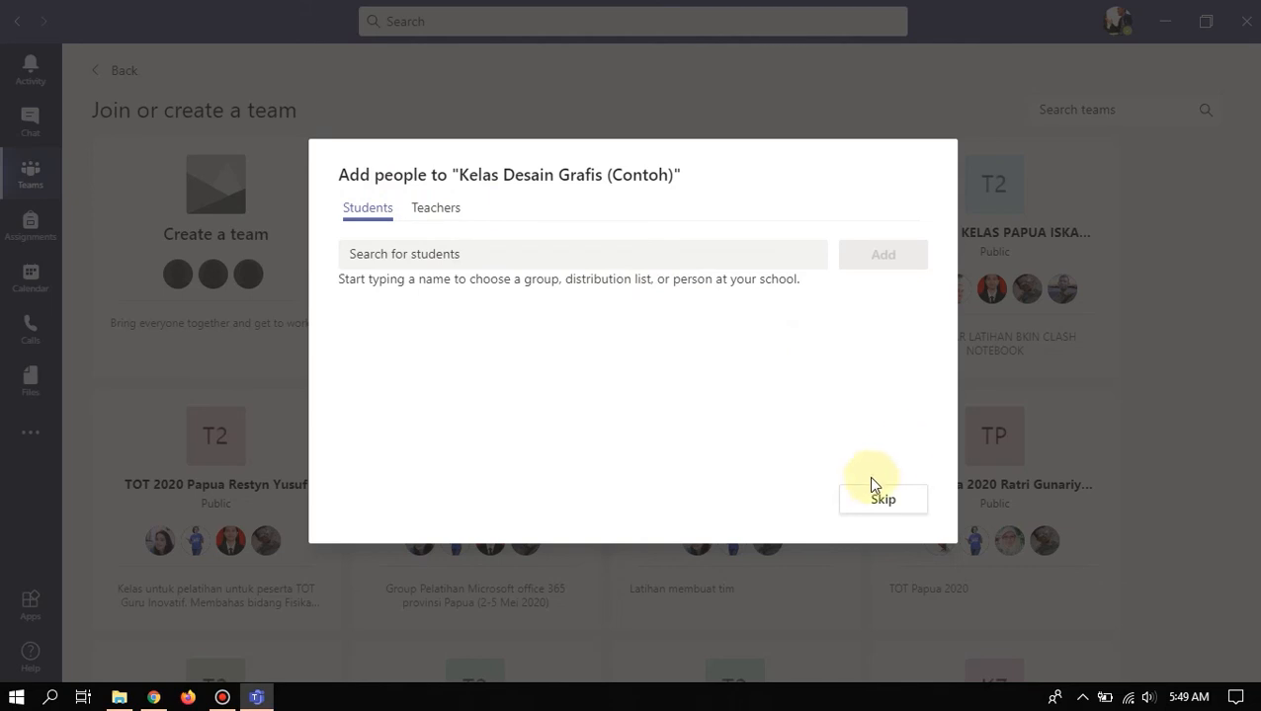
pyautogui.click(881, 501)
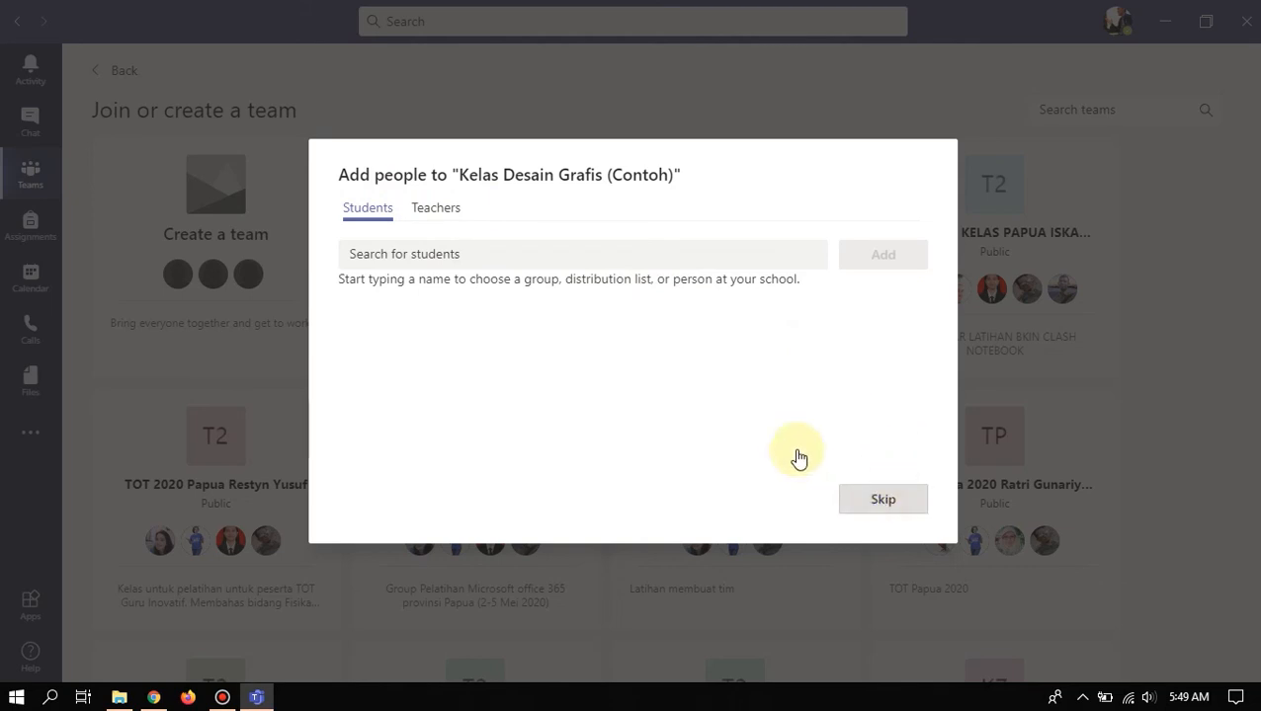
pyautogui.click(881, 503)
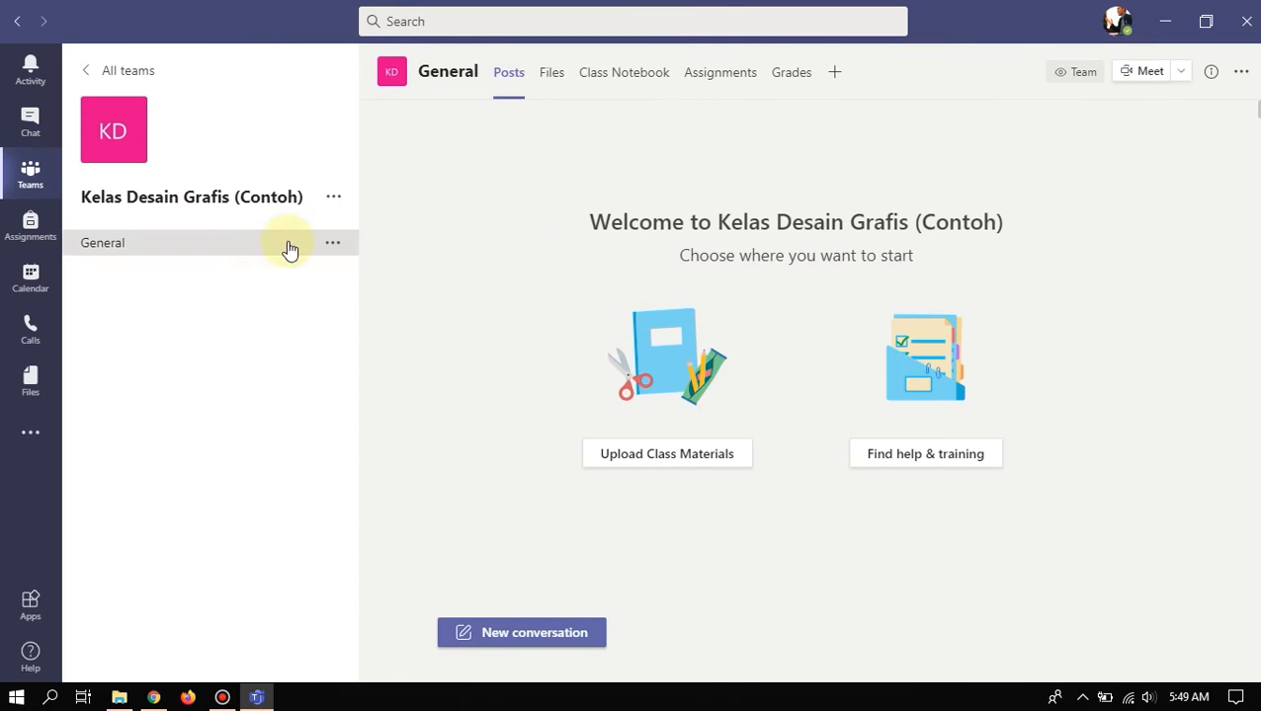
# - Add a standard channel 'BAB I Pengenalan Tools' to the Kelas Desain Grafis (Contoh) team
pyautogui.click(334, 198)
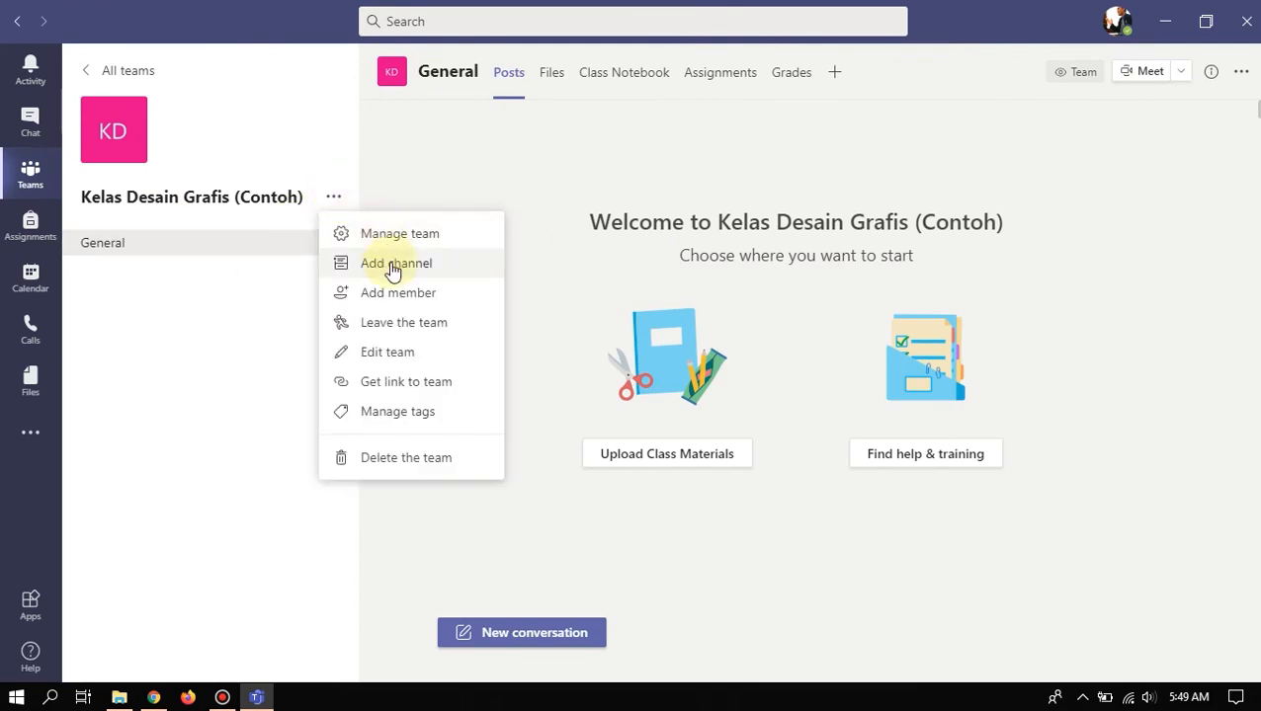
pyautogui.click(392, 267)
pyautogui.click(597, 235)
pyautogui.write('BAB')
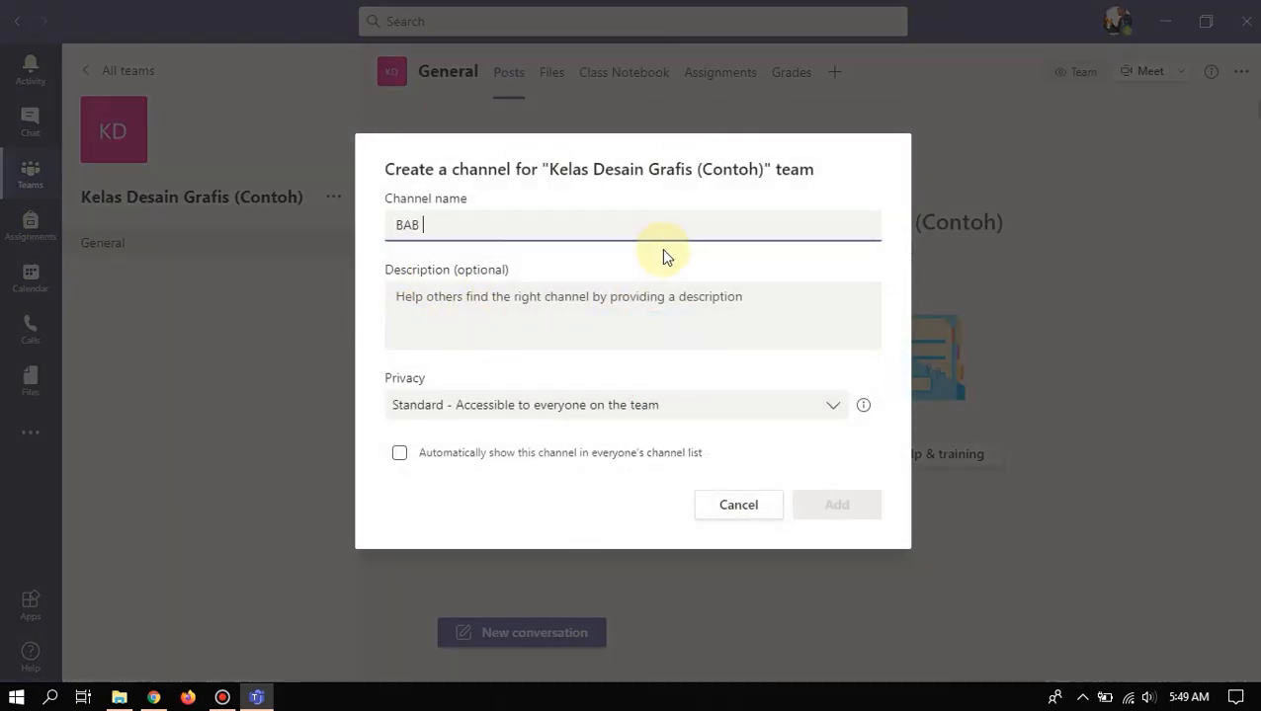
pyautogui.write(' I Penge')
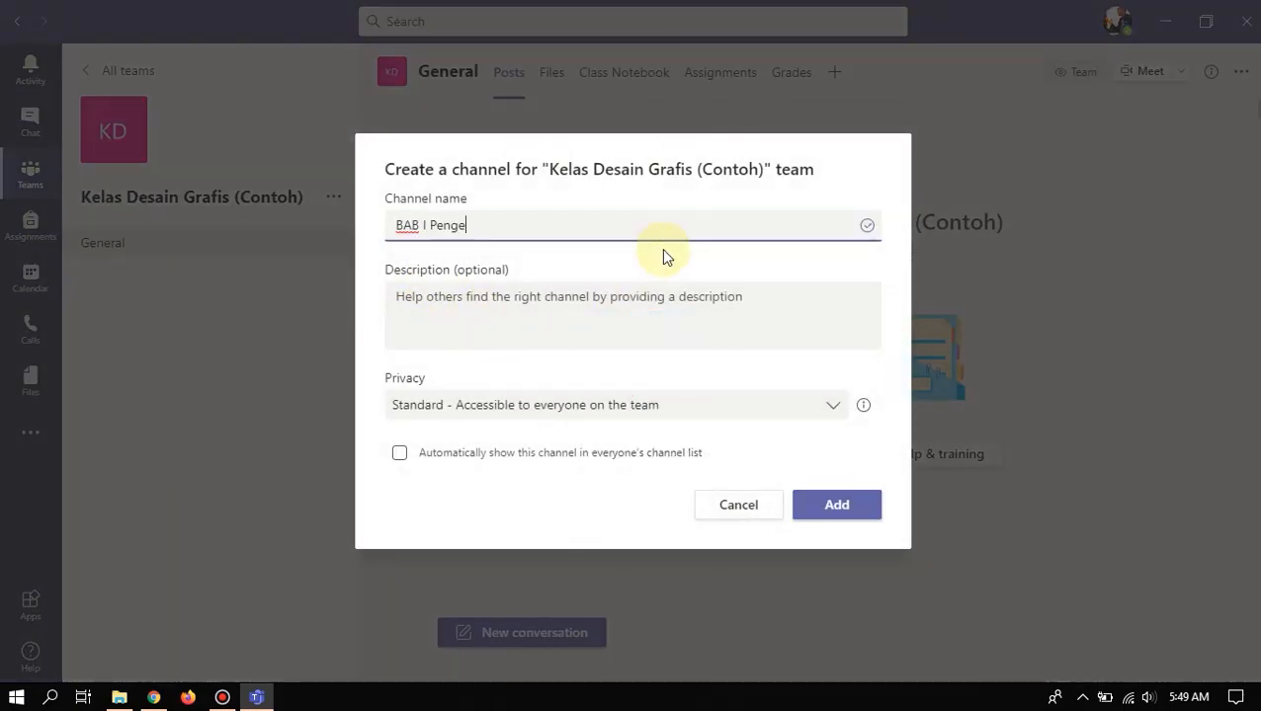
pyautogui.write('nalan Tools')
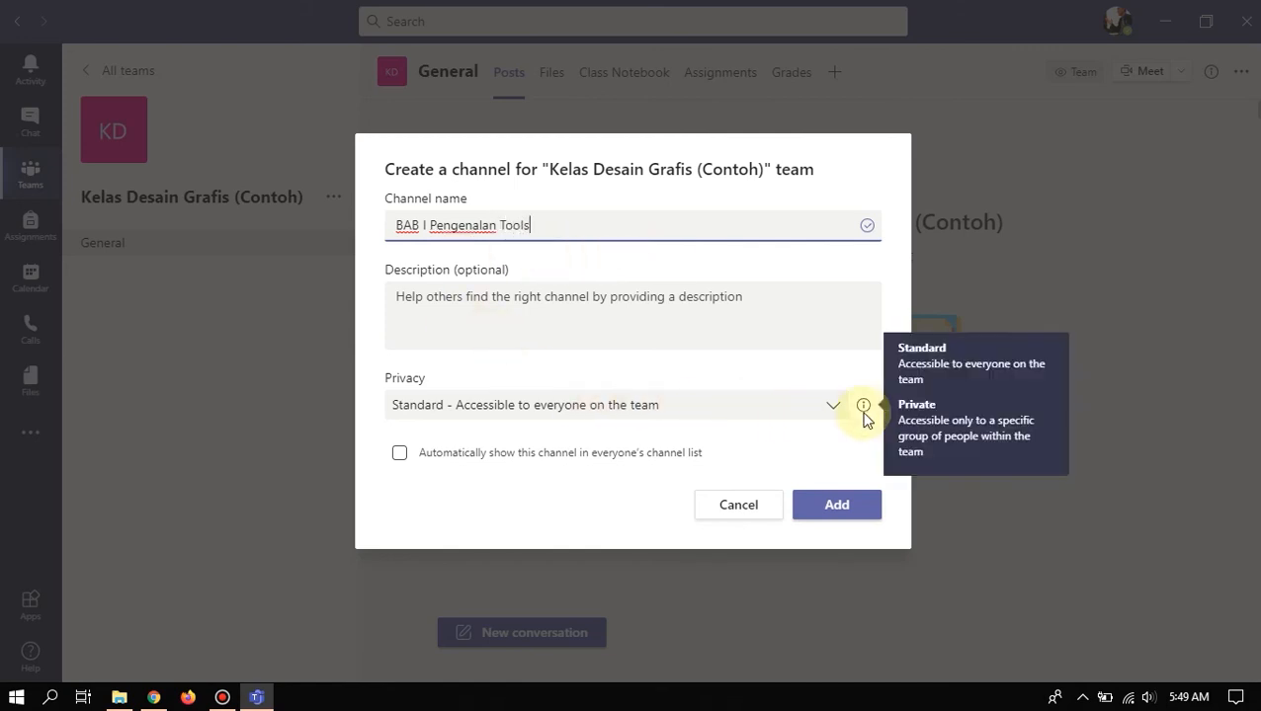
pyautogui.click(828, 507)
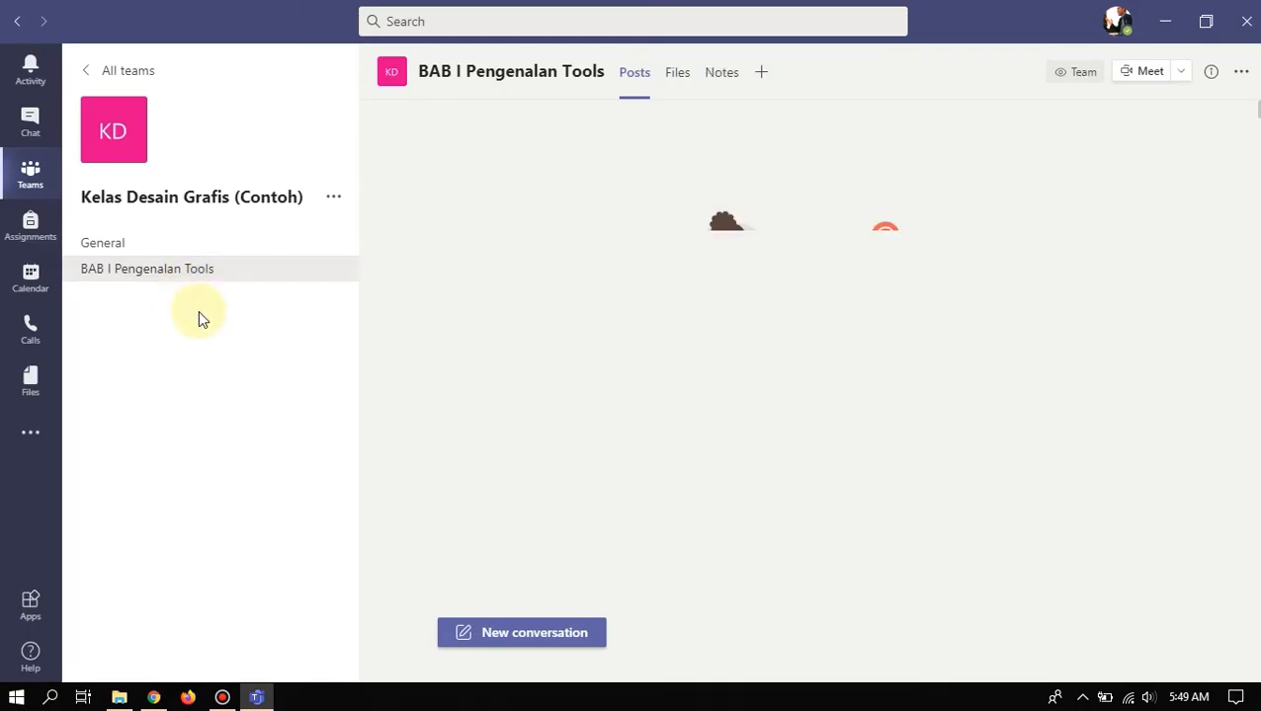
pyautogui.click(198, 312)
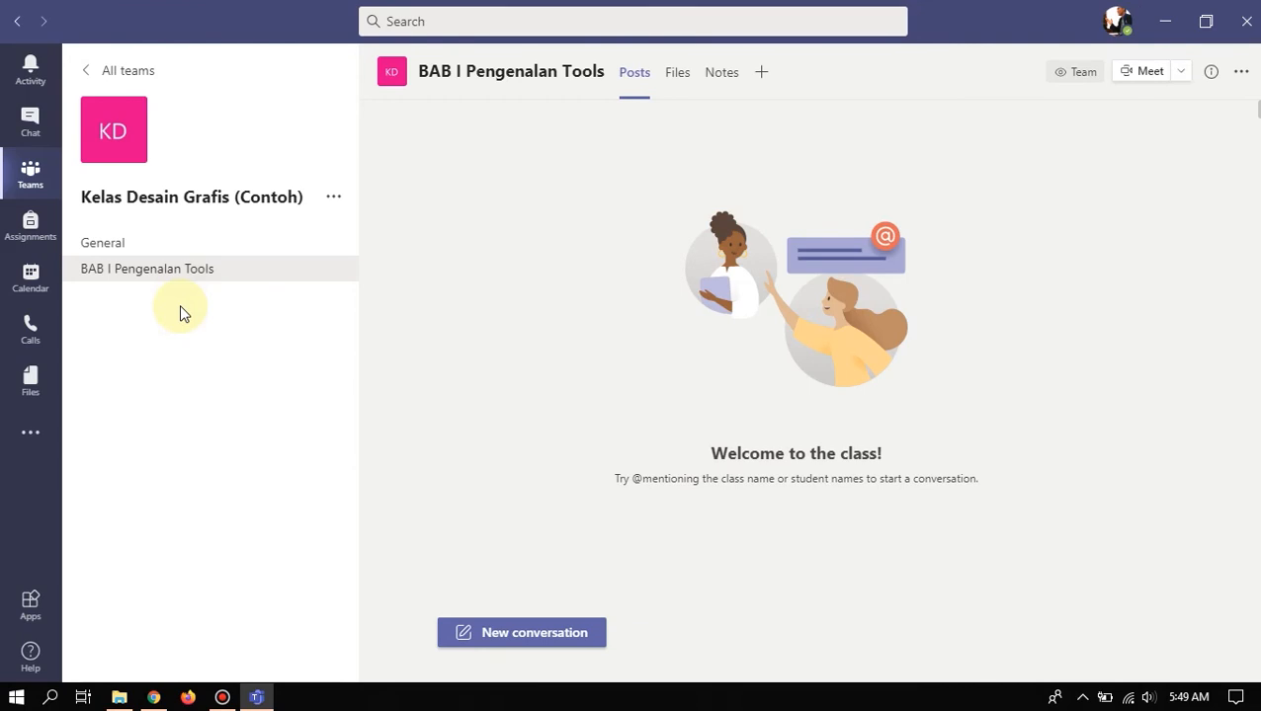
pyautogui.click(333, 197)
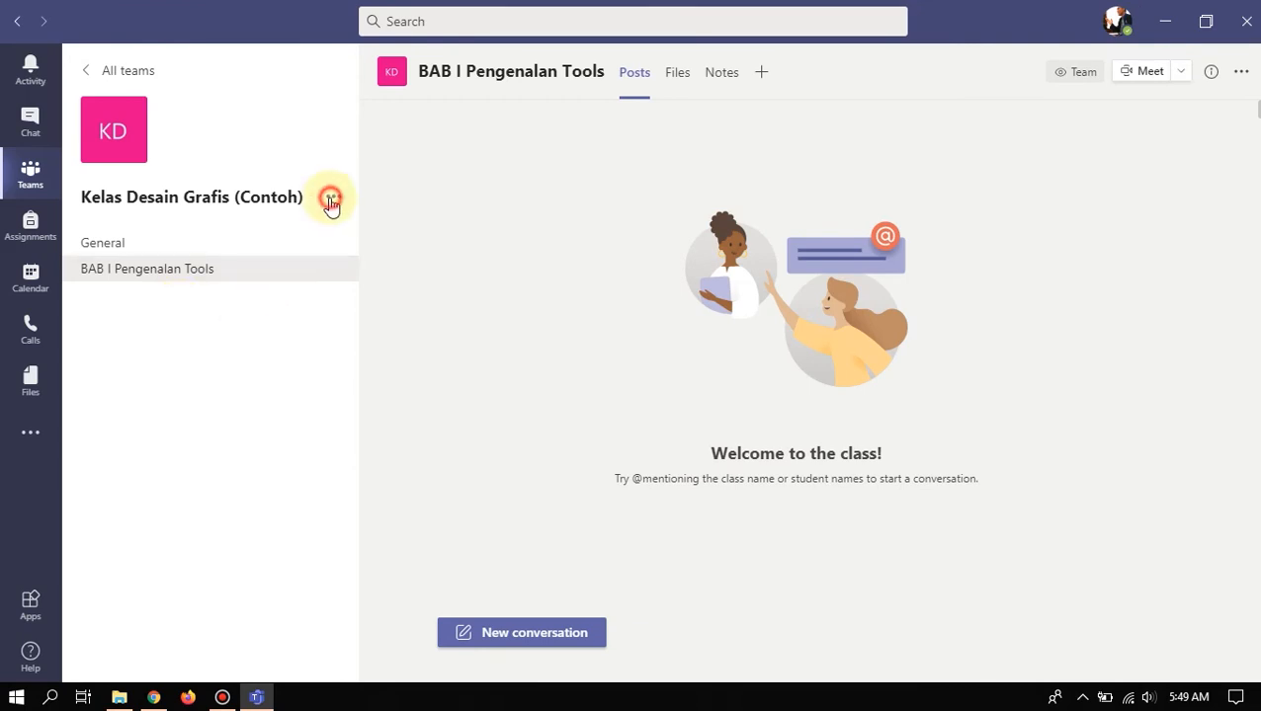
# - Create a channel named 'BAB 2 Dasar Teknik Desain' in the Kelas Desain Grafis (Contoh) team
pyautogui.click(366, 259)
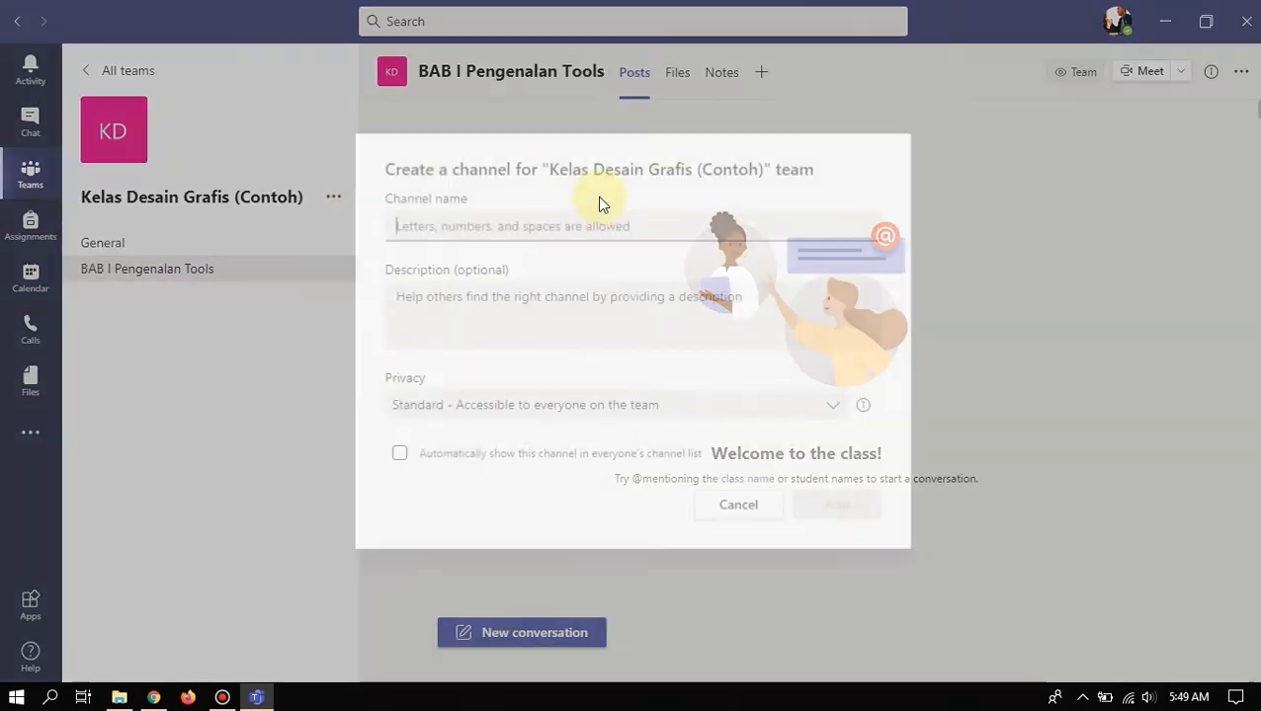
pyautogui.write('BAB ')
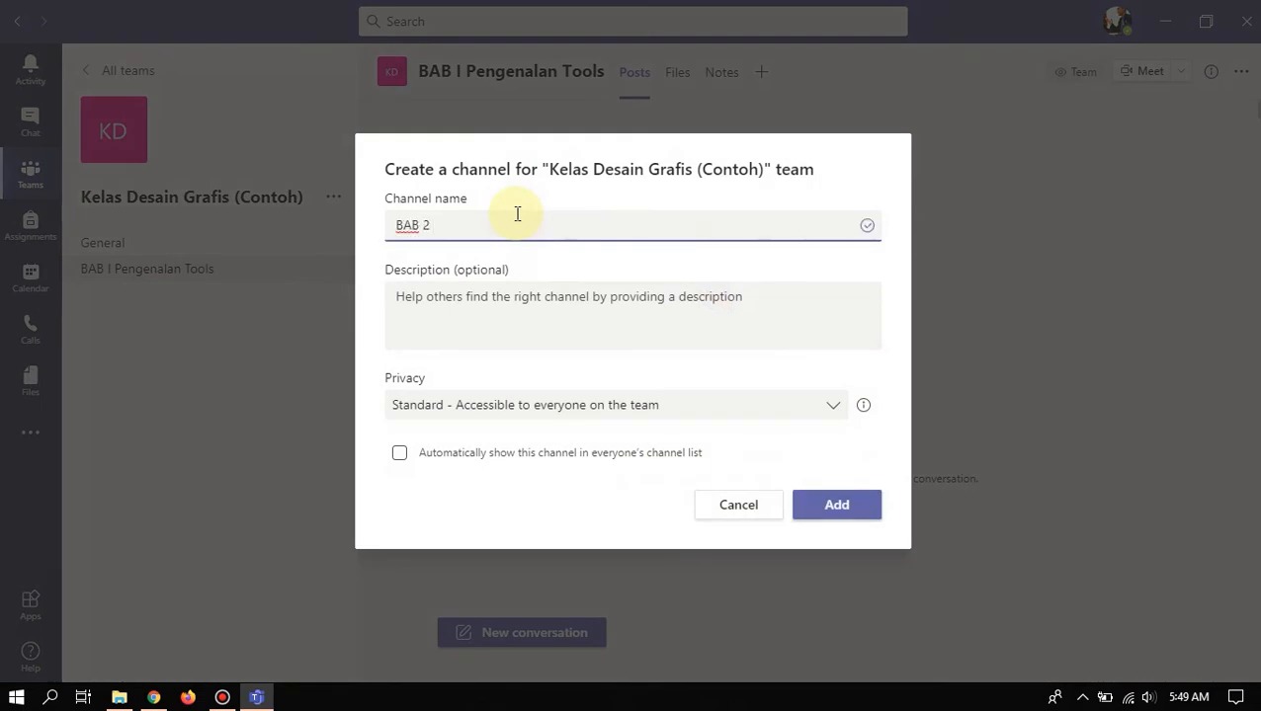
pyautogui.write('2 Dasar Teknik Desain')
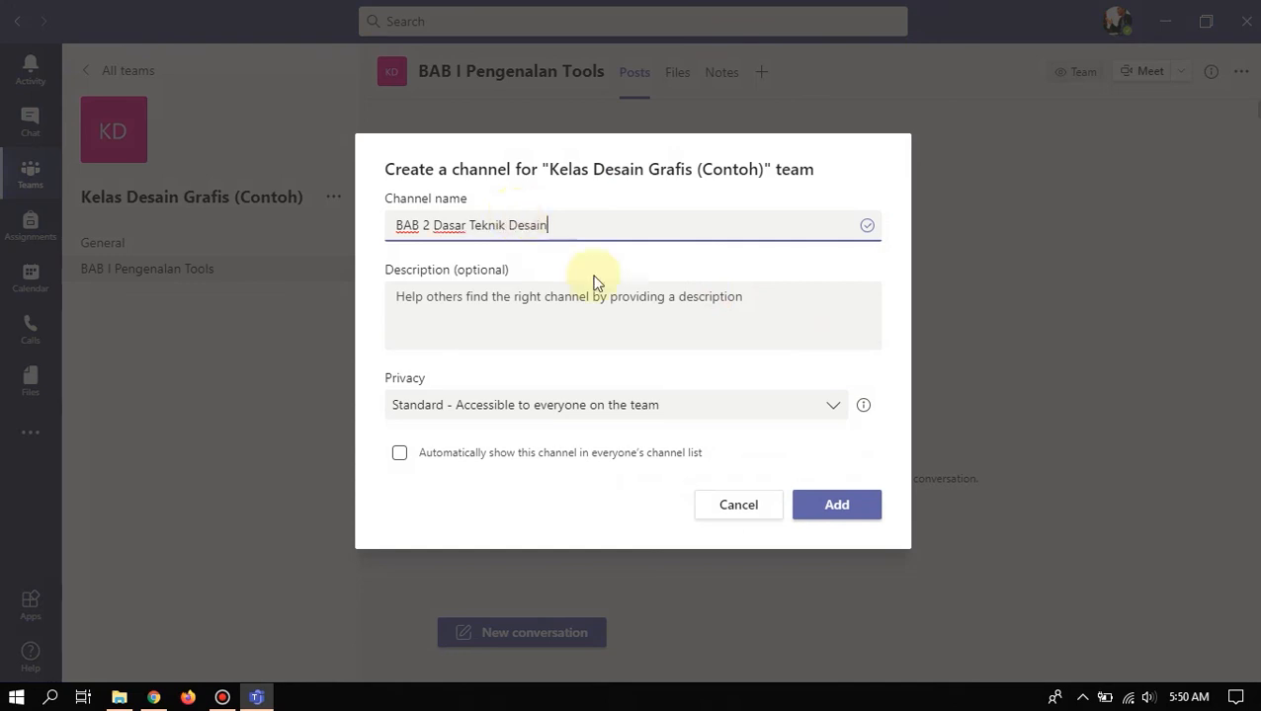
pyautogui.click(853, 506)
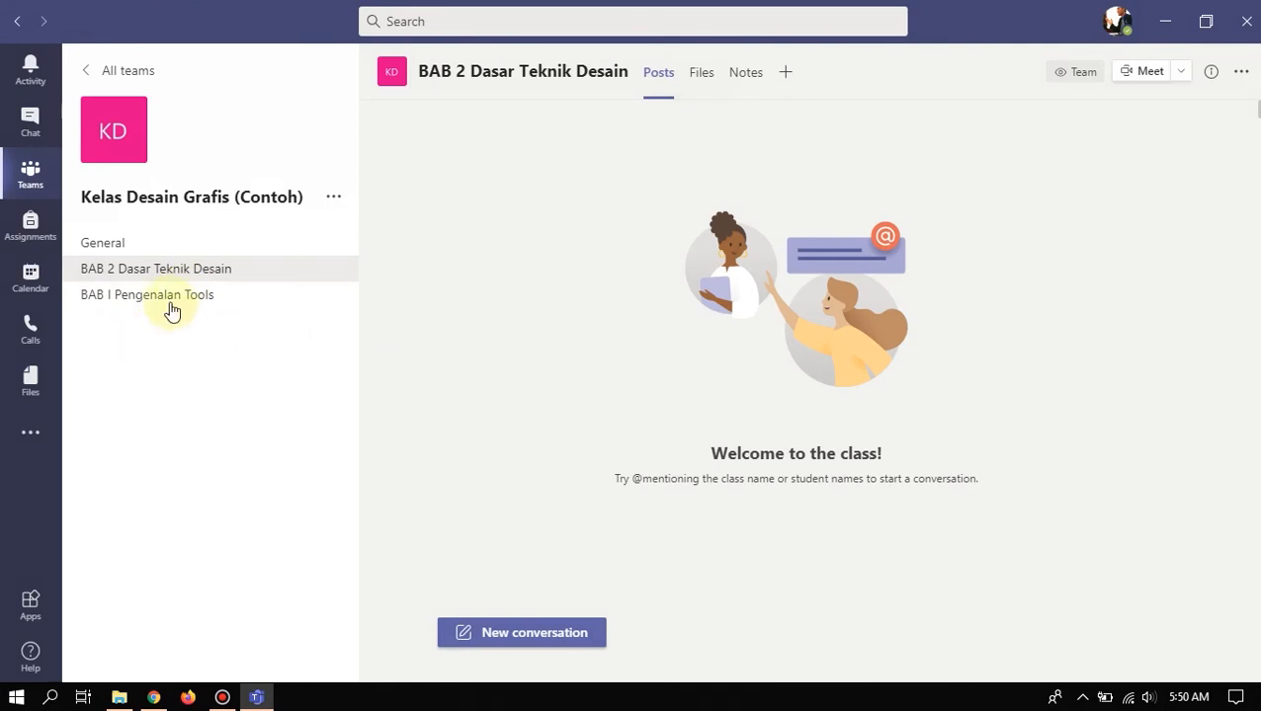
# - Open BAB I Pengenalan Tools, browse the New and Upload menus of its empty Files tab, then return to Posts
pyautogui.click(173, 305)
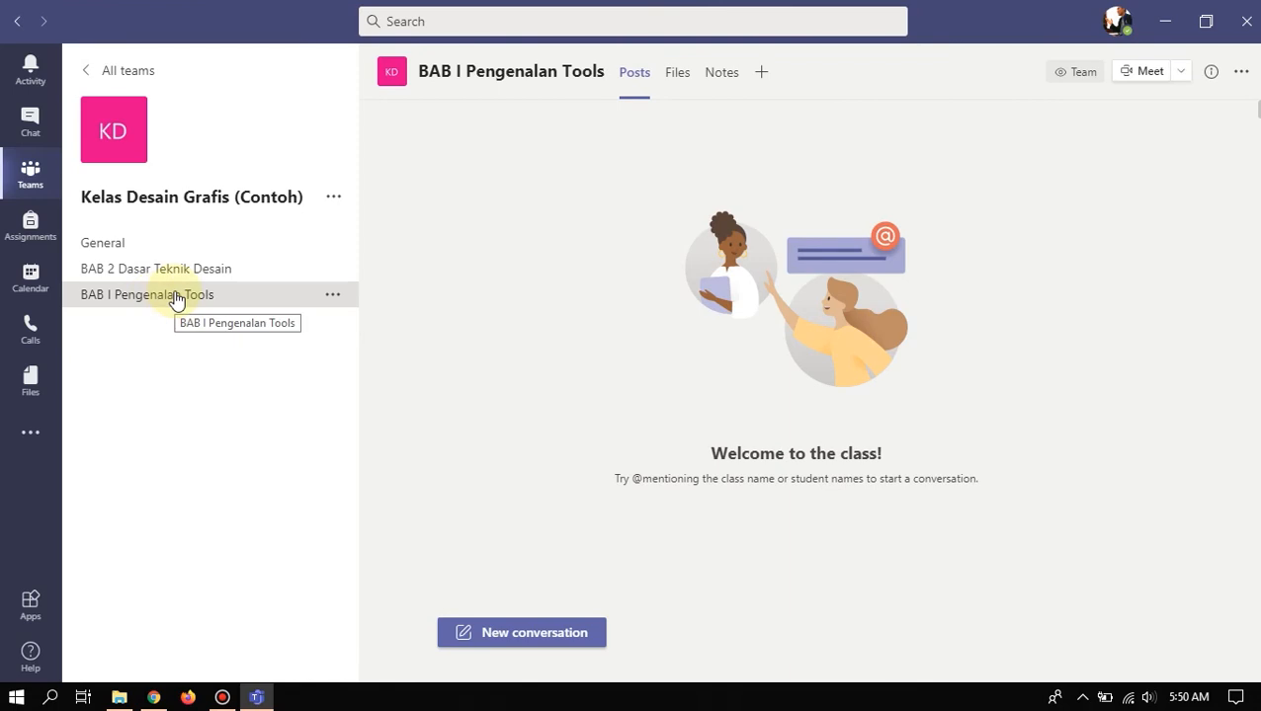
pyautogui.click(675, 83)
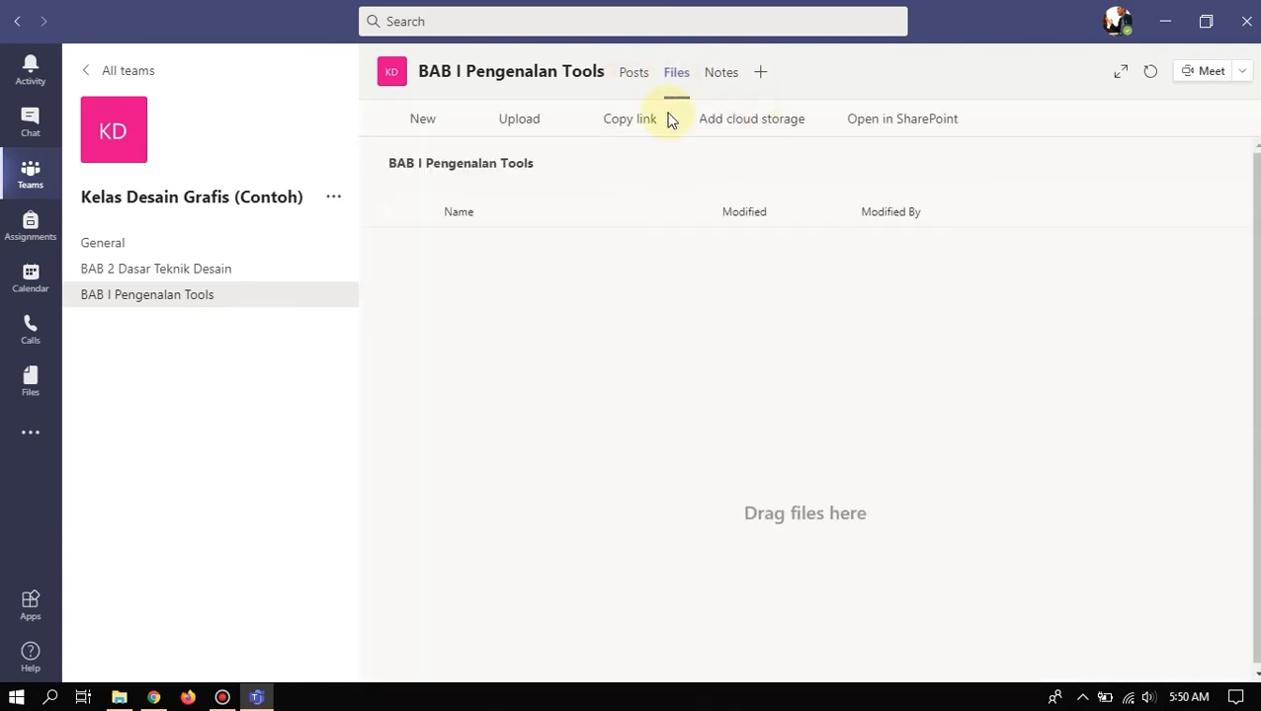
pyautogui.click(452, 124)
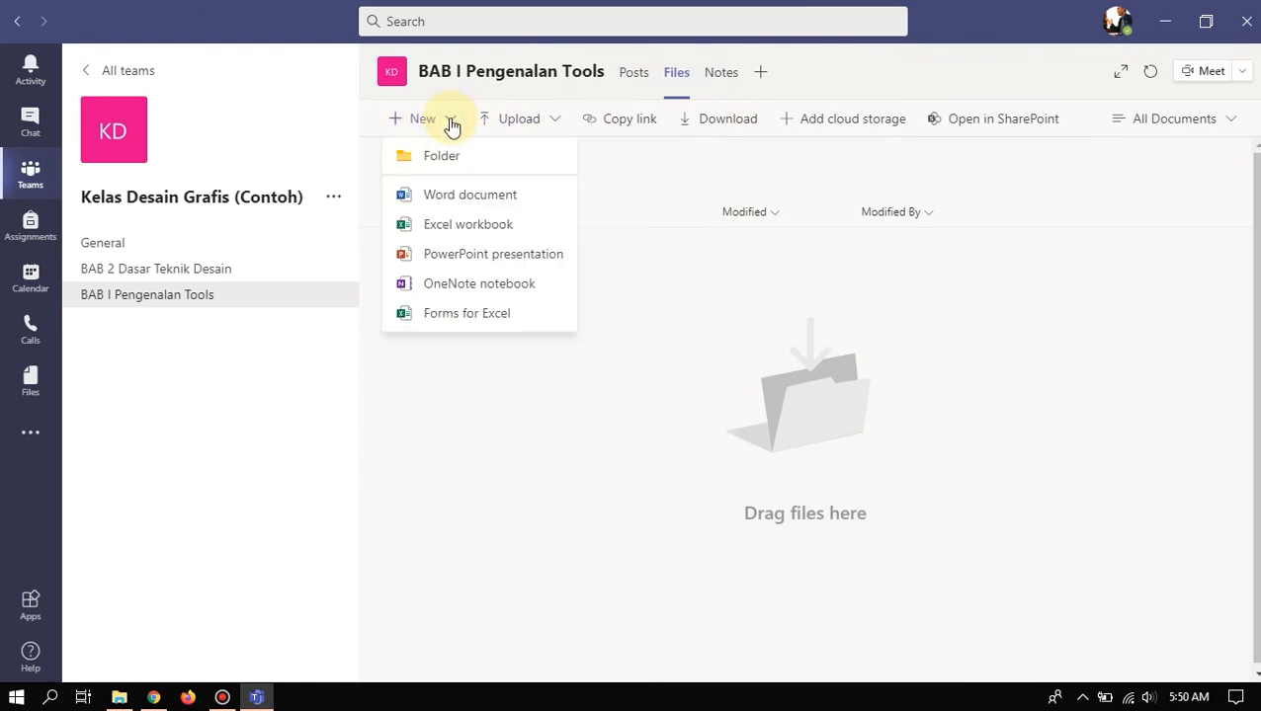
pyautogui.click(554, 120)
pyautogui.click(453, 119)
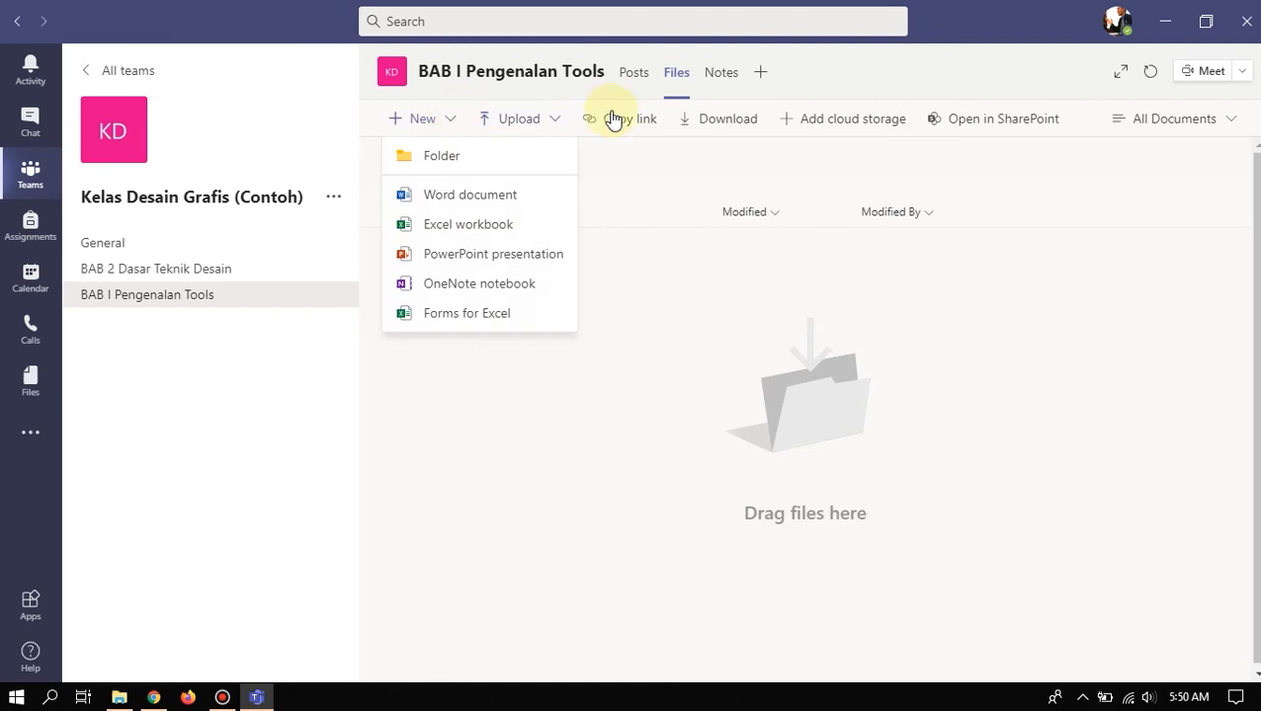
pyautogui.click(816, 170)
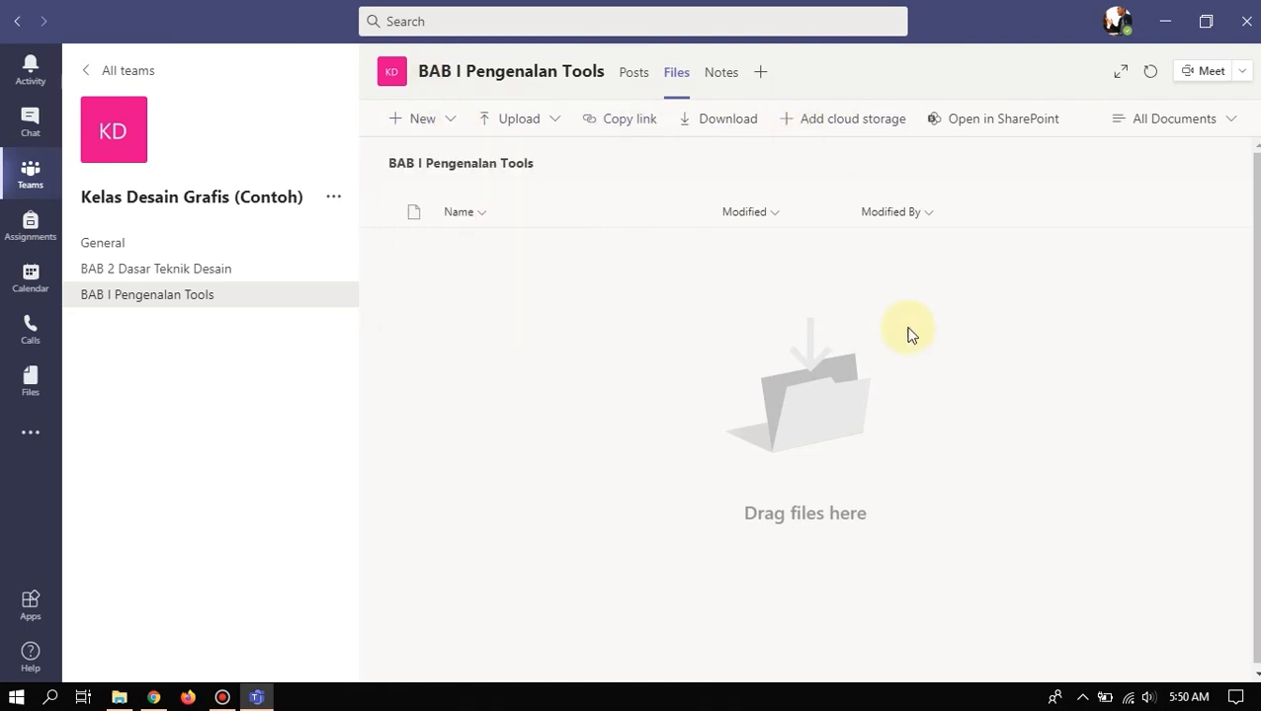
pyautogui.click(633, 78)
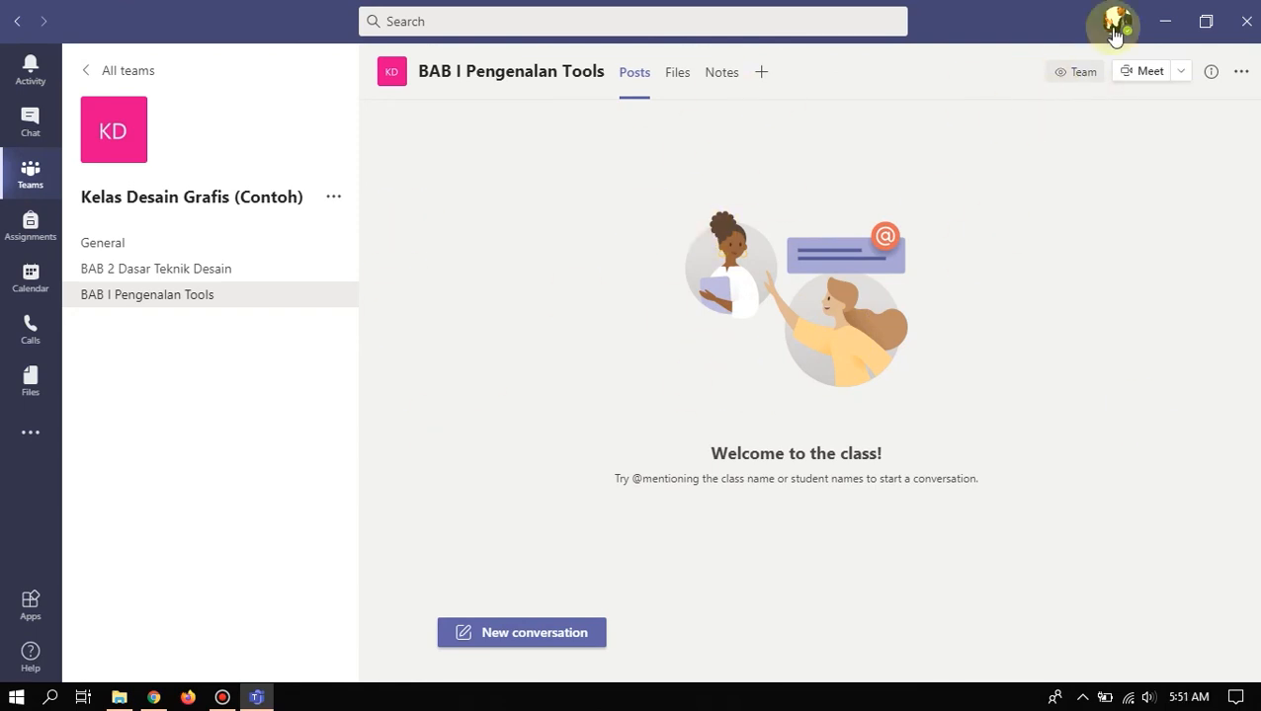
# - Glance at the meeting options, then switch to the Calendar's September 21–25, 2020 work week
pyautogui.click(1181, 72)
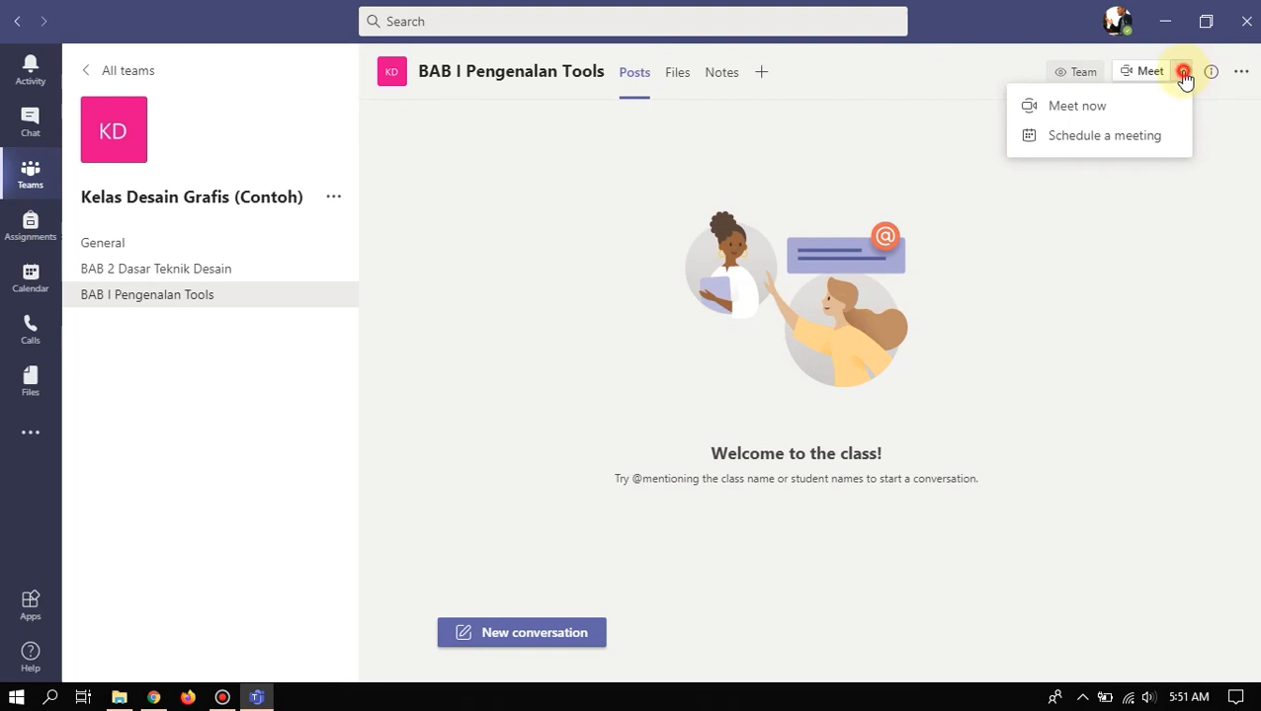
pyautogui.click(1182, 76)
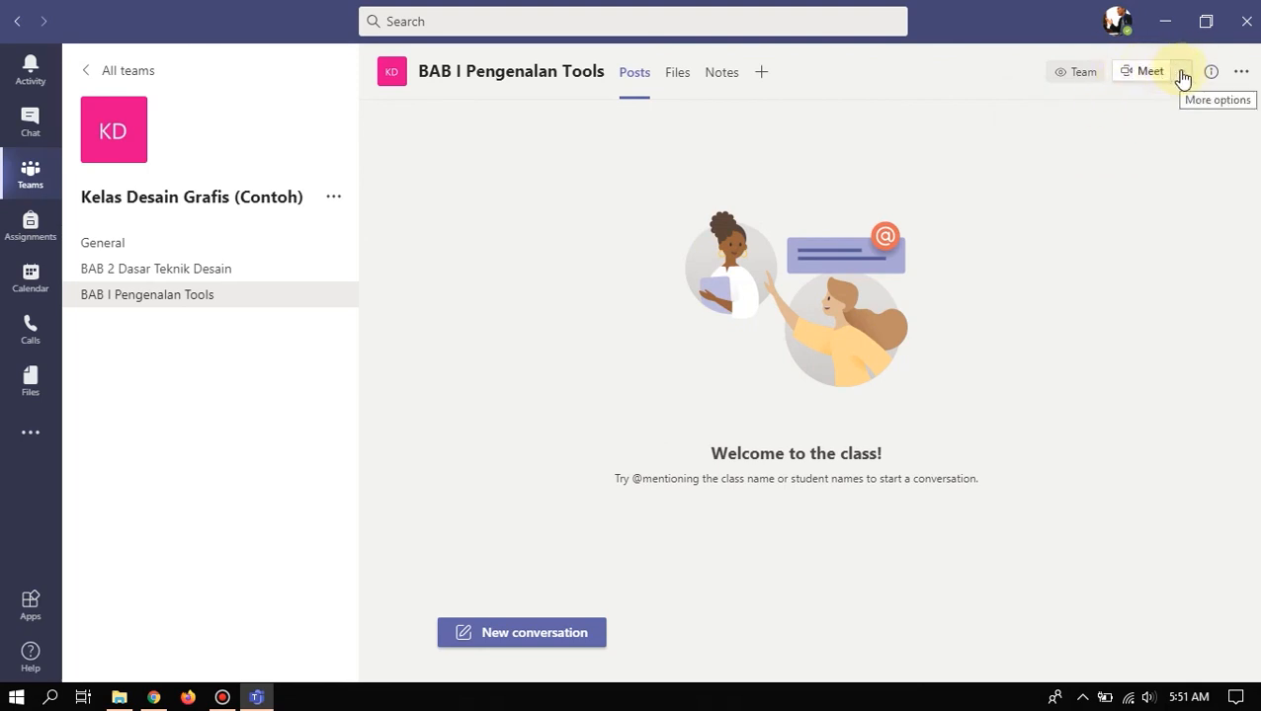
pyautogui.click(1182, 75)
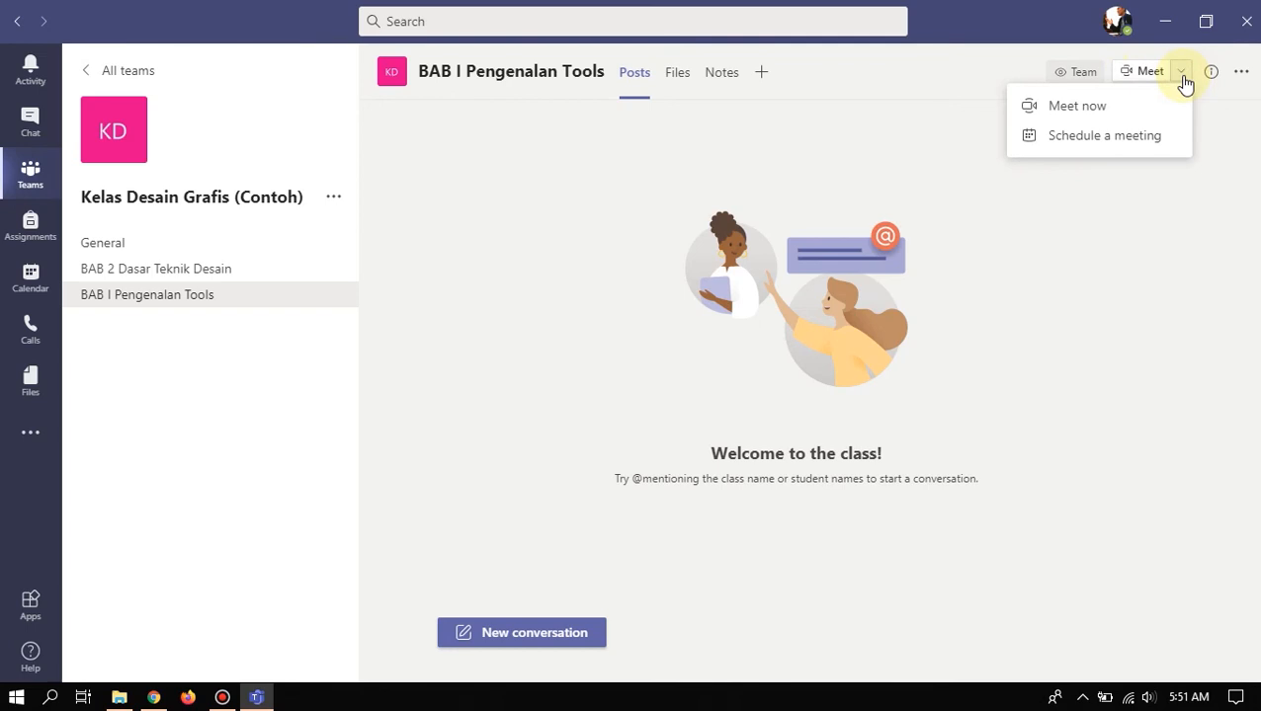
pyautogui.click(1184, 79)
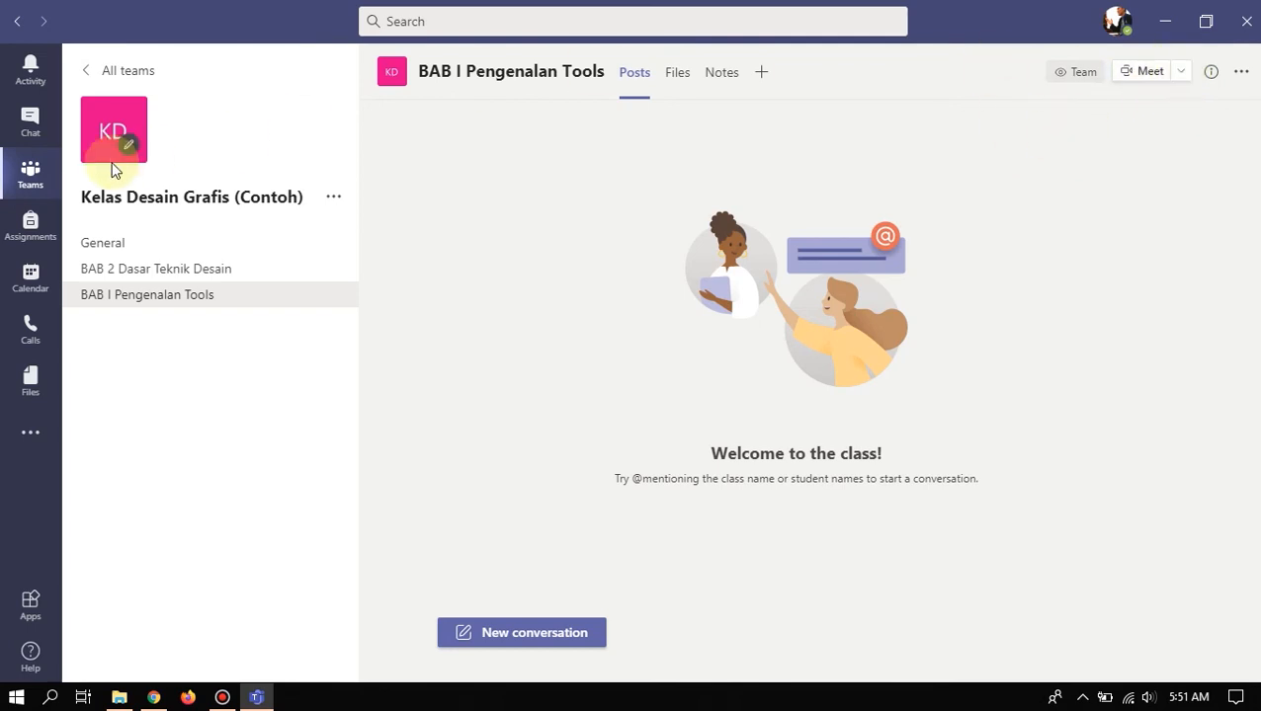
pyautogui.click(49, 274)
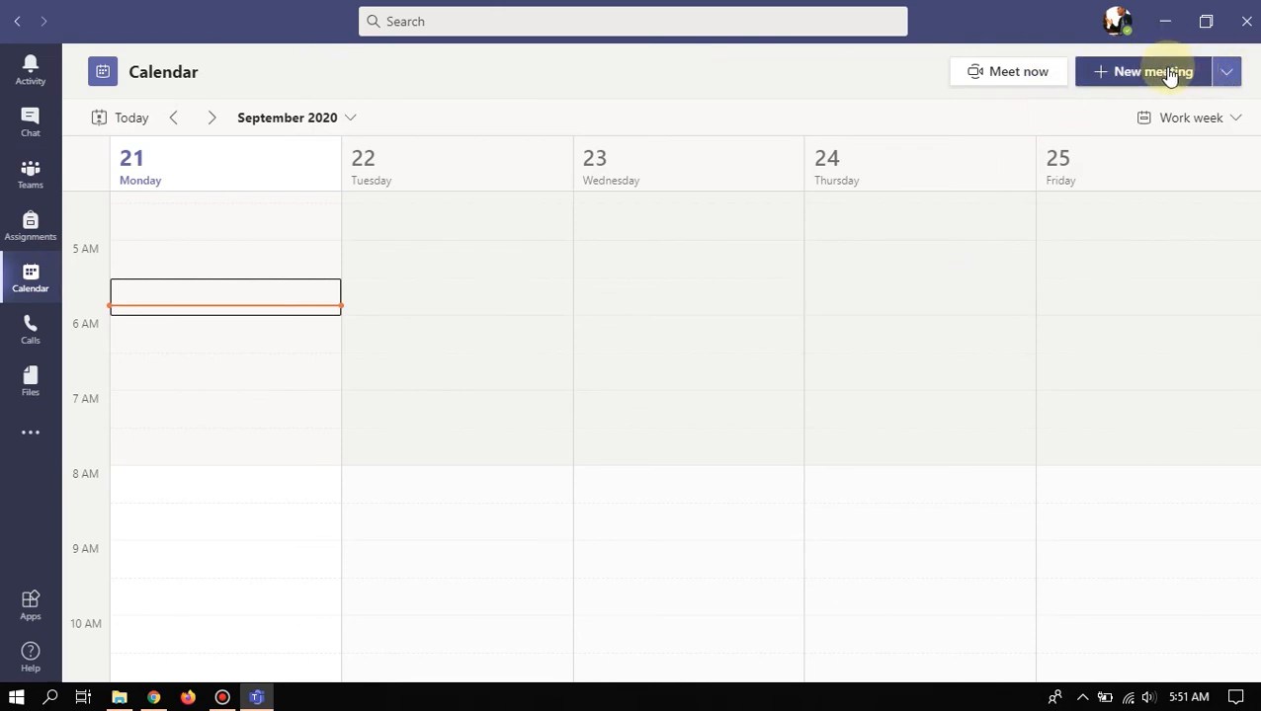
# - Look over the New meeting dropdown choices, then start a new meeting from the calendar
pyautogui.click(1225, 72)
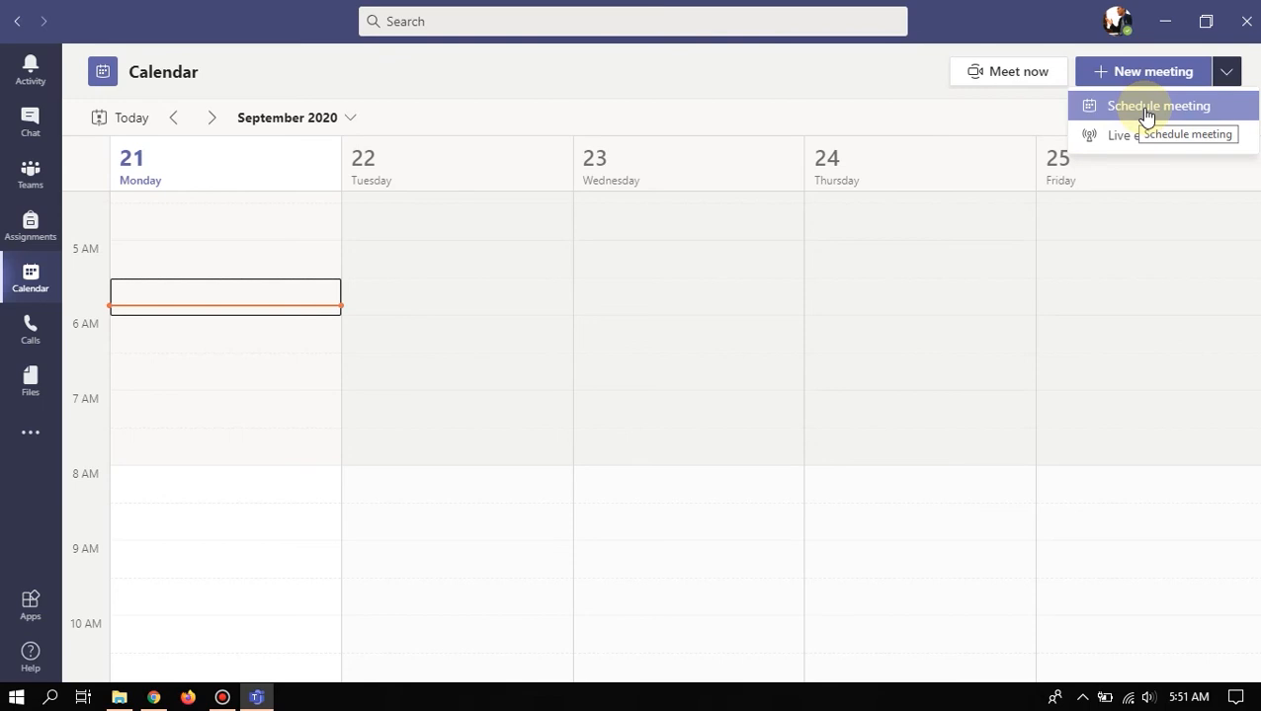
pyautogui.click(1227, 76)
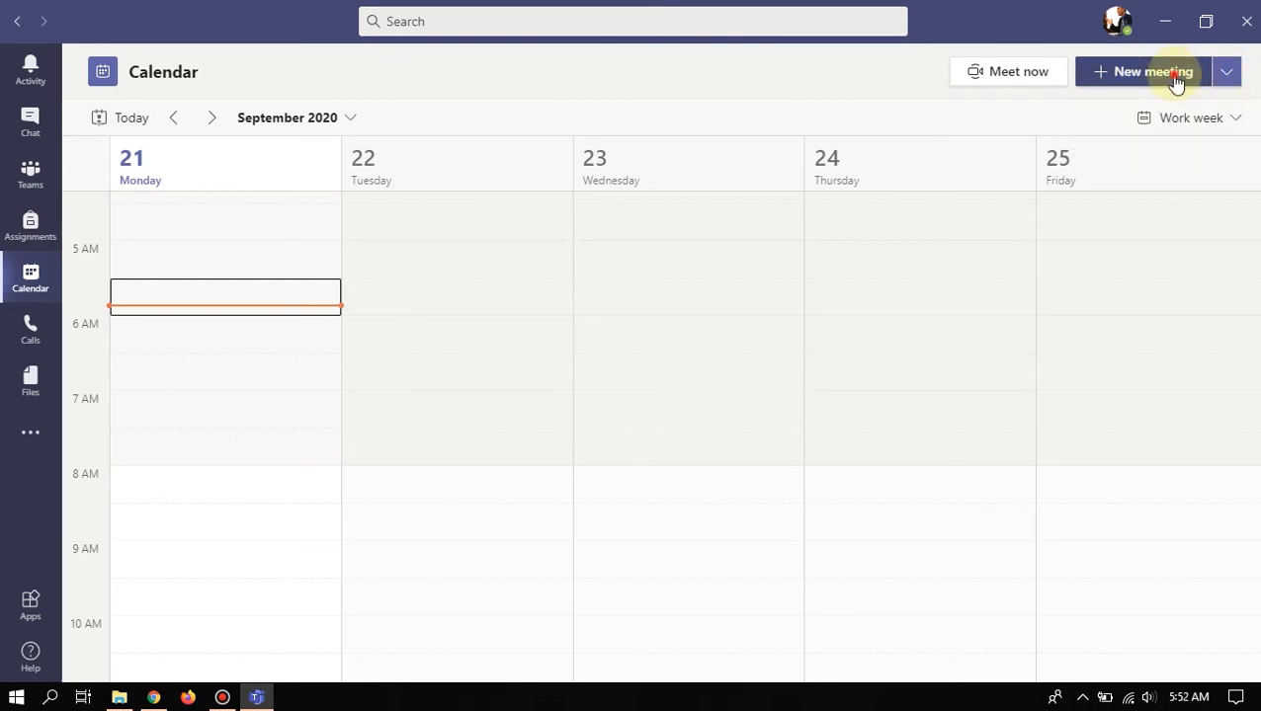
pyautogui.click(1175, 79)
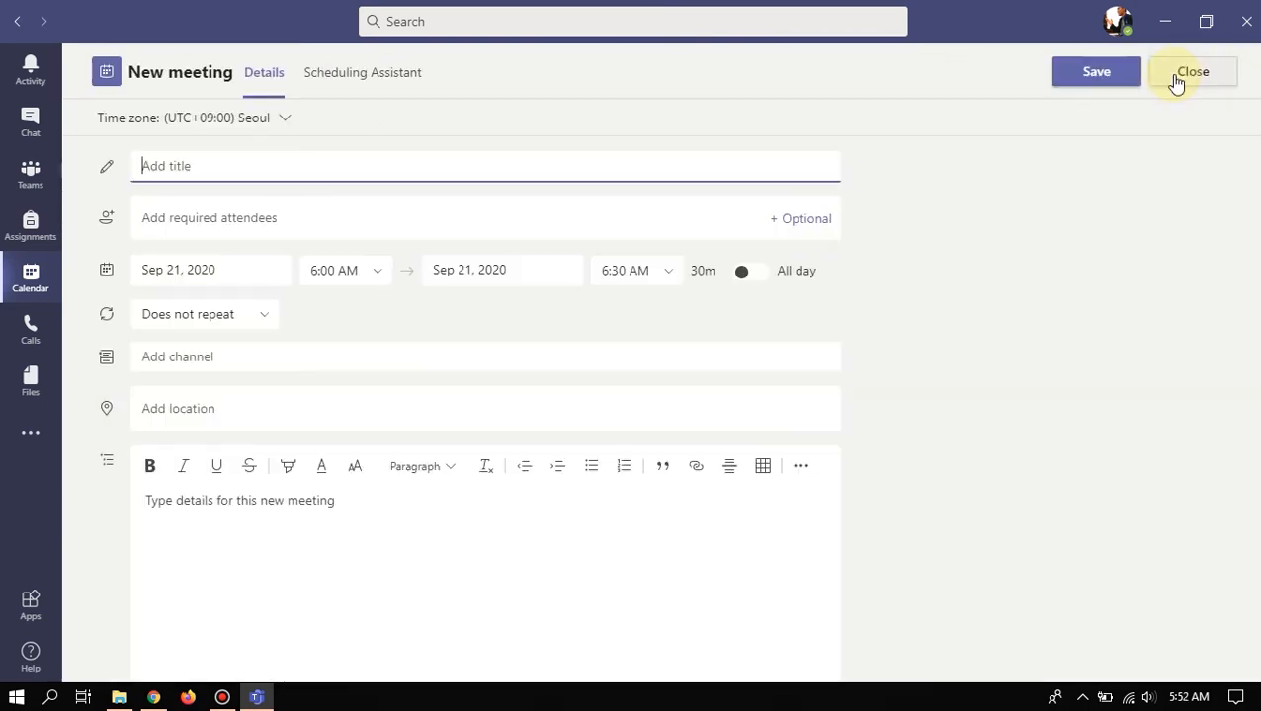
# - Title the meeting 'Pengenalan Tools Editing Desain Grafis' and add the student as a required attendee
pyautogui.click(597, 163)
pyautogui.click(204, 167)
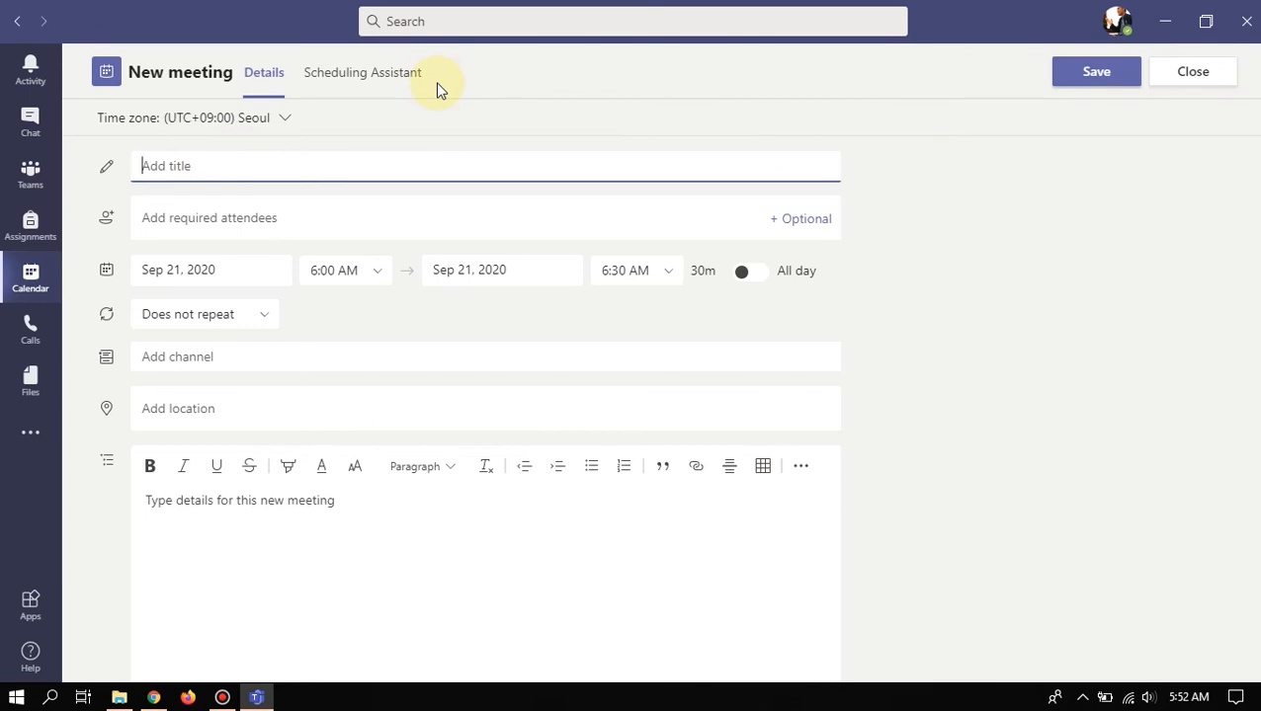
pyautogui.write('Pengenalan Tools Editing ')
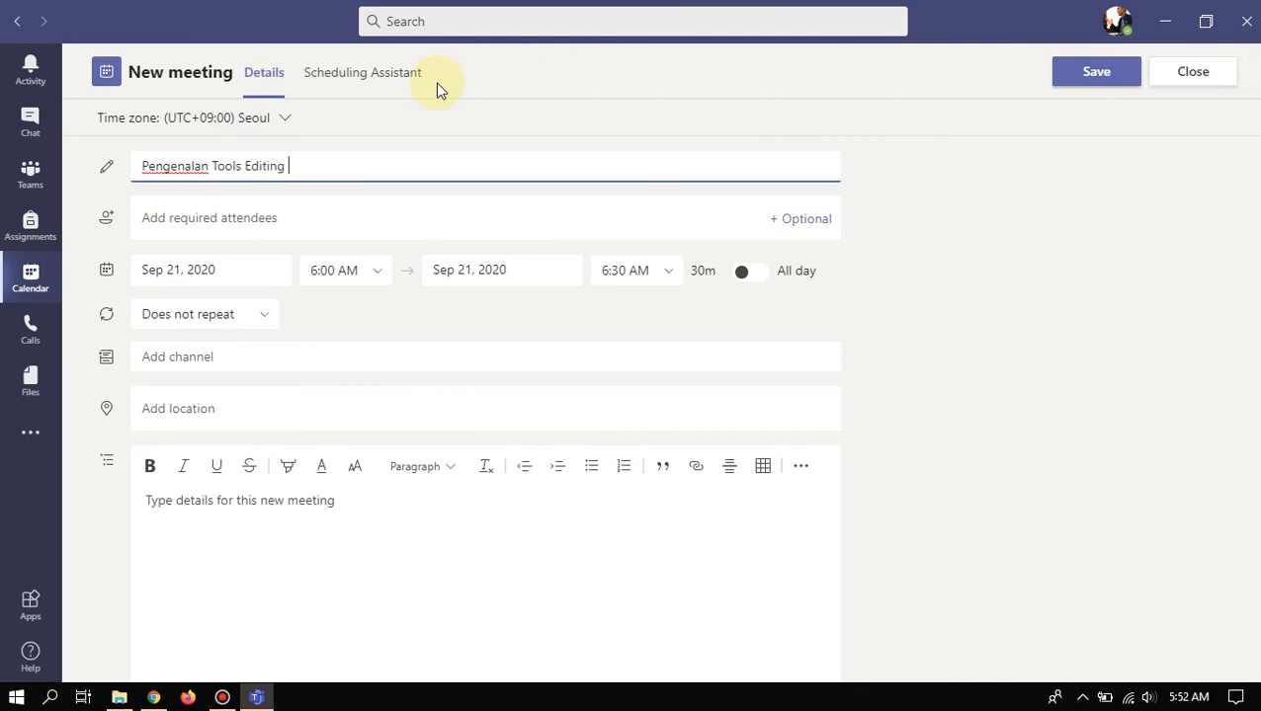
pyautogui.write('Desain Grafis')
pyautogui.click(411, 217)
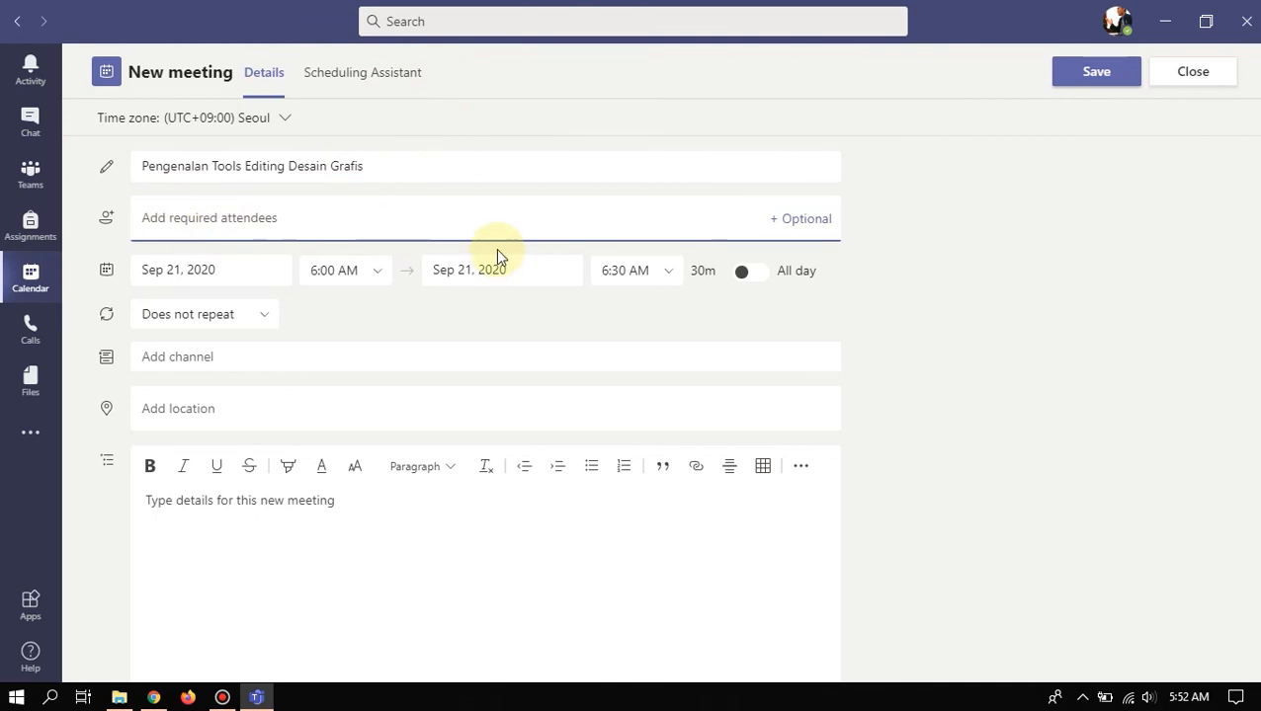
pyautogui.write('wahyu')
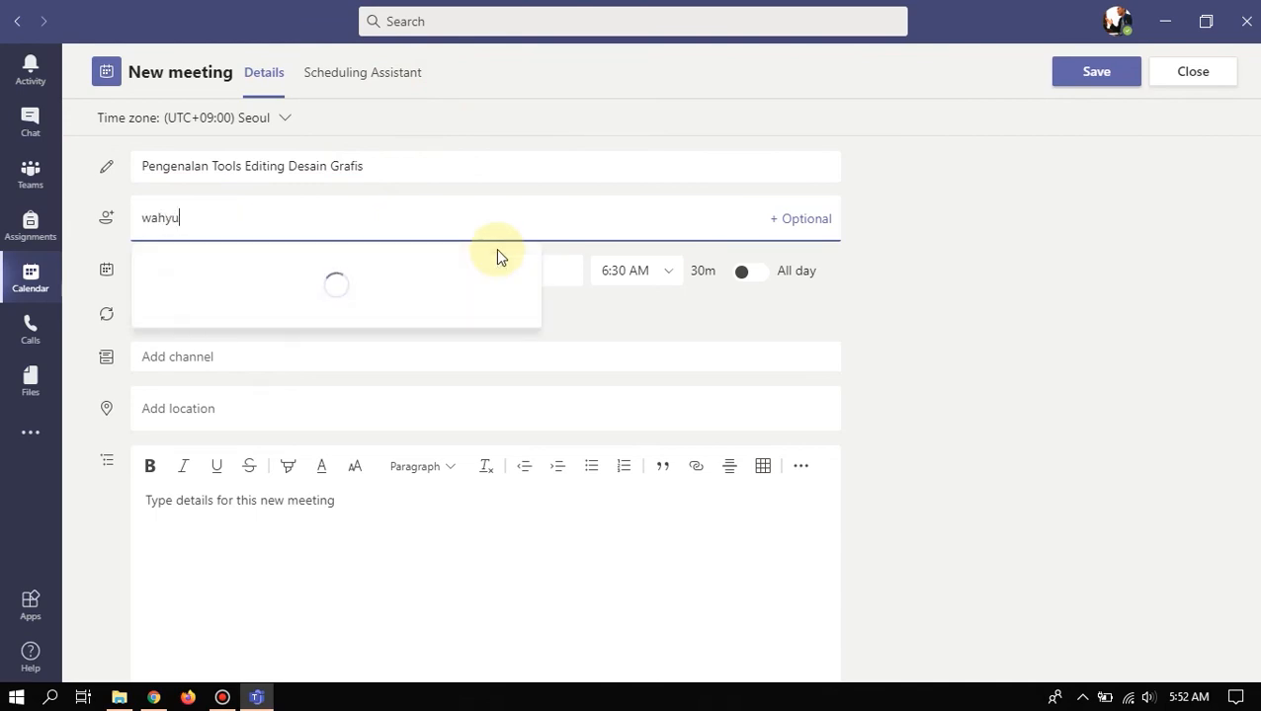
pyautogui.click(305, 327)
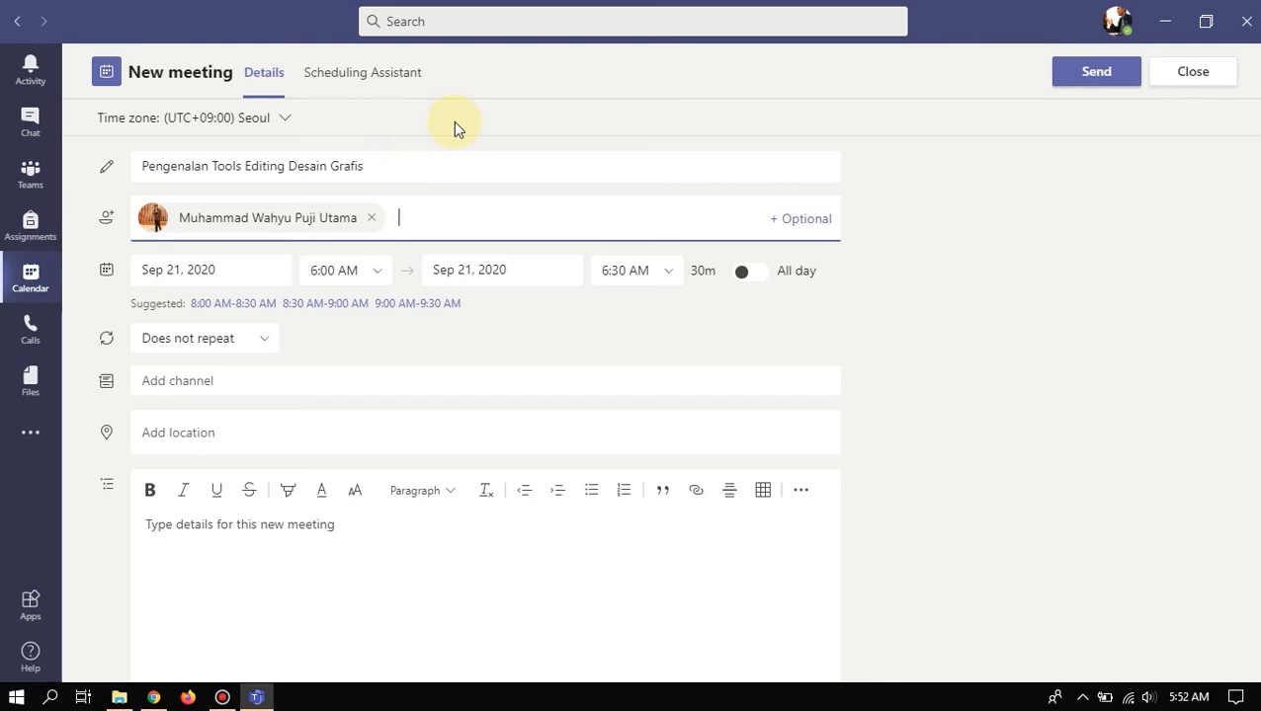
# - Keep the start time at 6:00 AM and the meeting set to not repeat
pyautogui.click(369, 271)
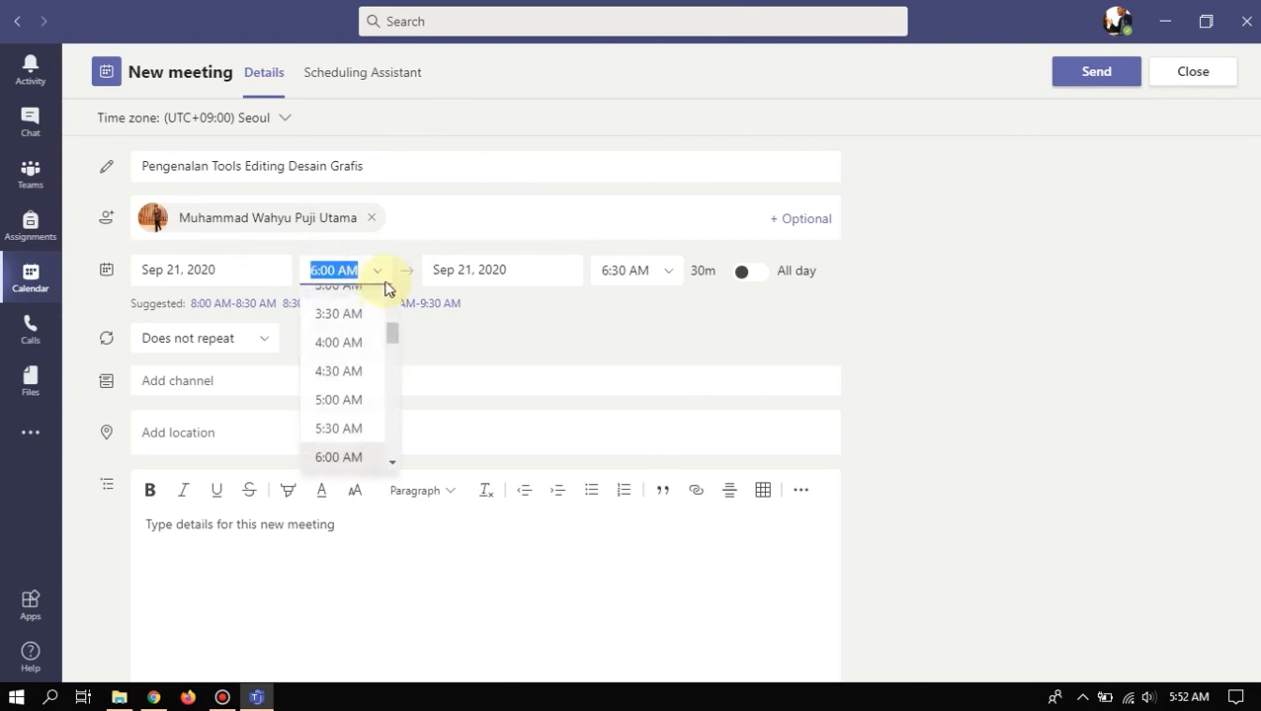
pyautogui.click(490, 311)
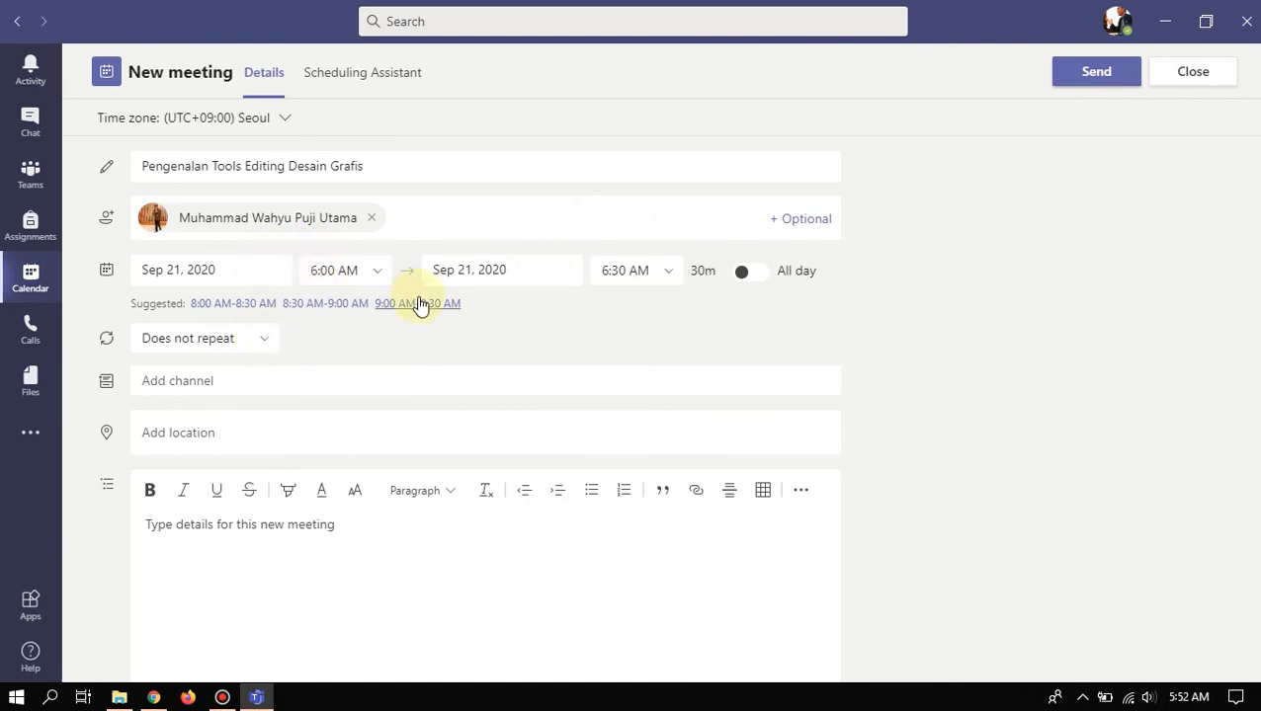
pyautogui.click(266, 344)
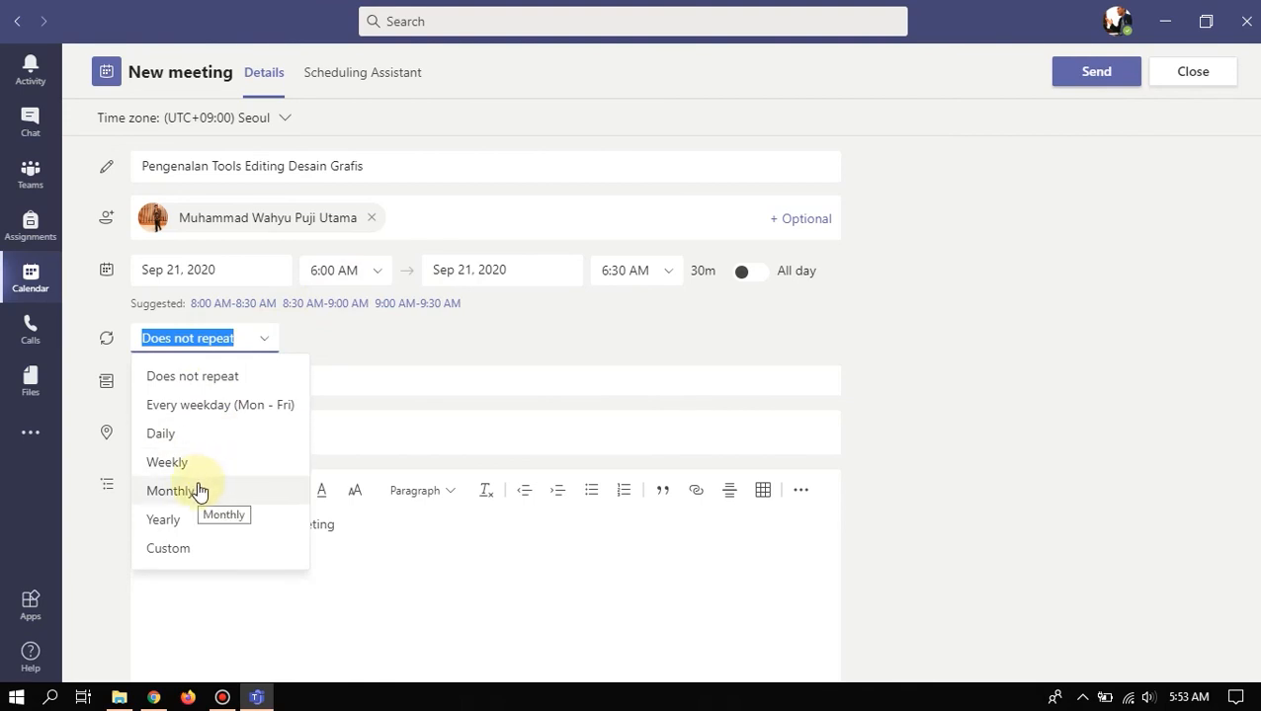
pyautogui.click(269, 340)
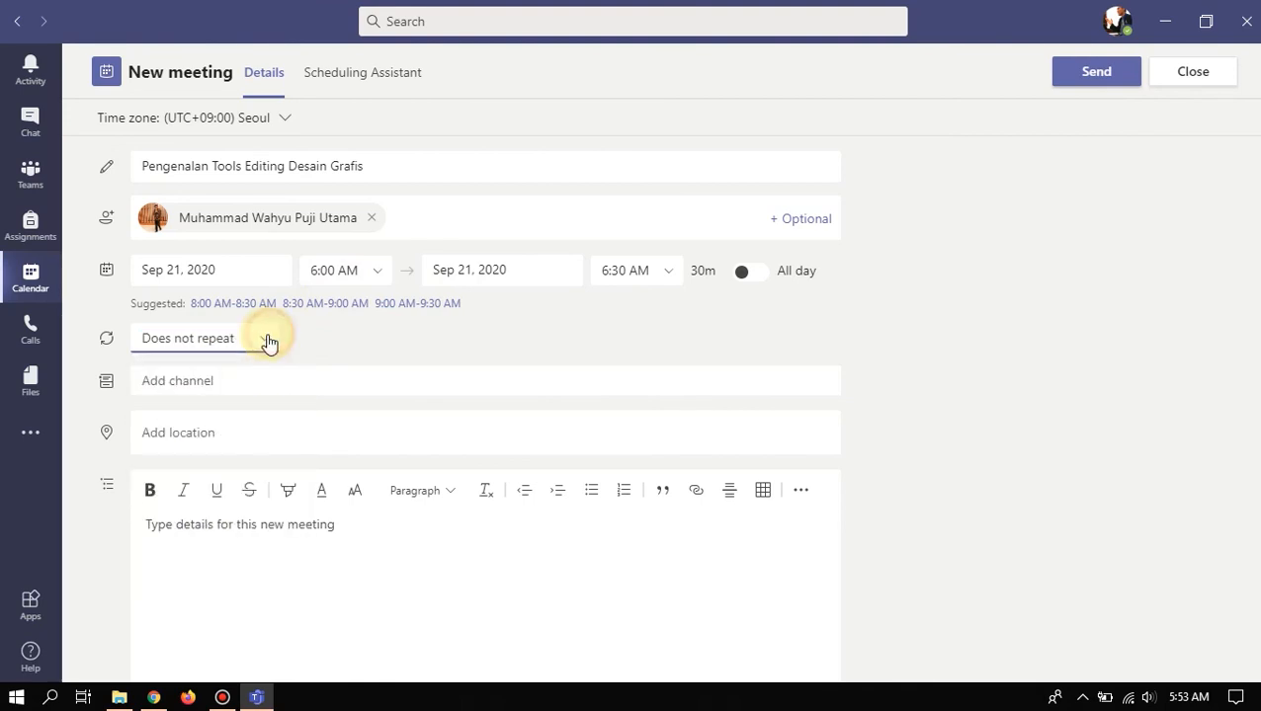
pyautogui.click(357, 384)
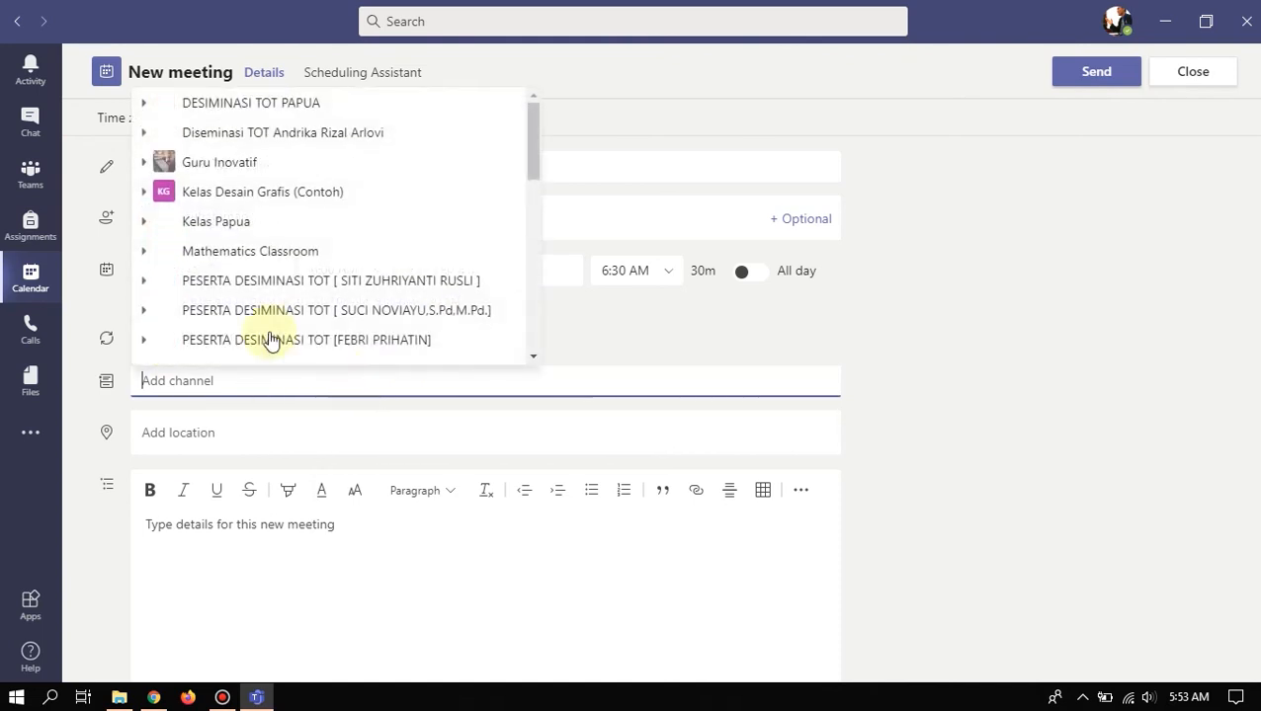
# - Set the channel to Kelas Desain Grafis (Contoh) > BAB I Pengenalan Tools and the location to Sentani, Papua
pyautogui.click(142, 193)
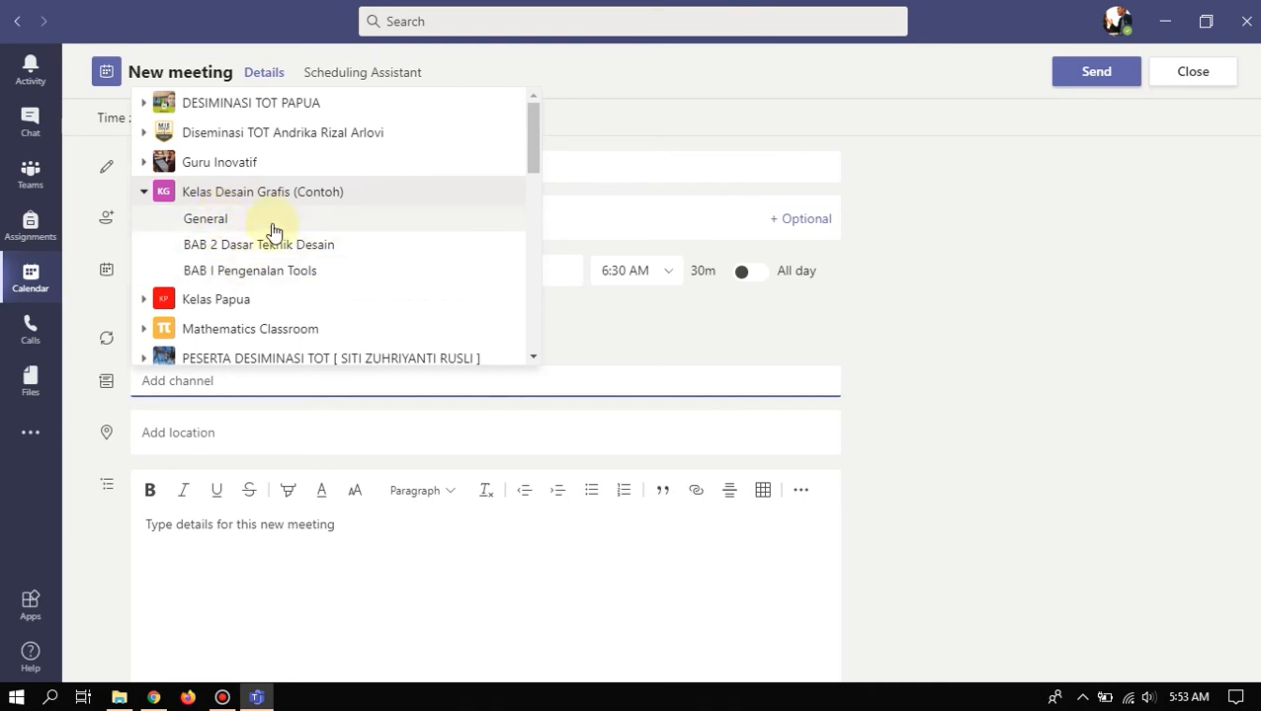
pyautogui.click(280, 274)
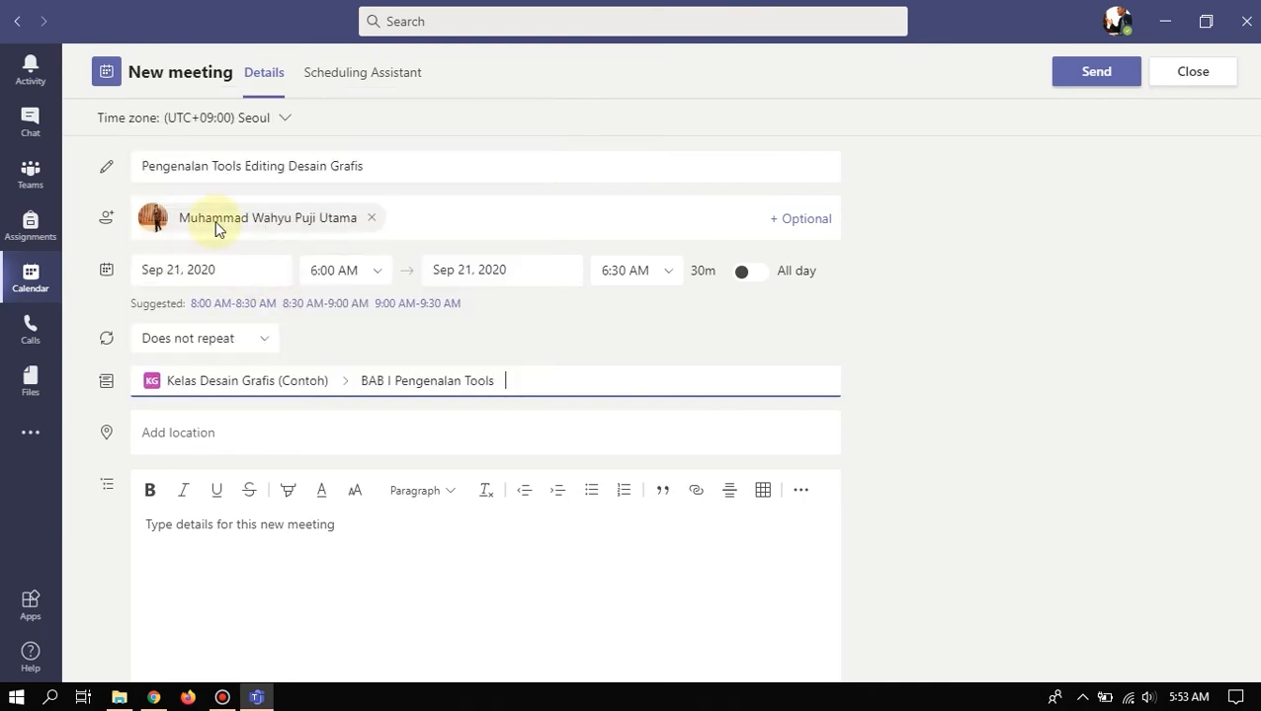
pyautogui.click(176, 434)
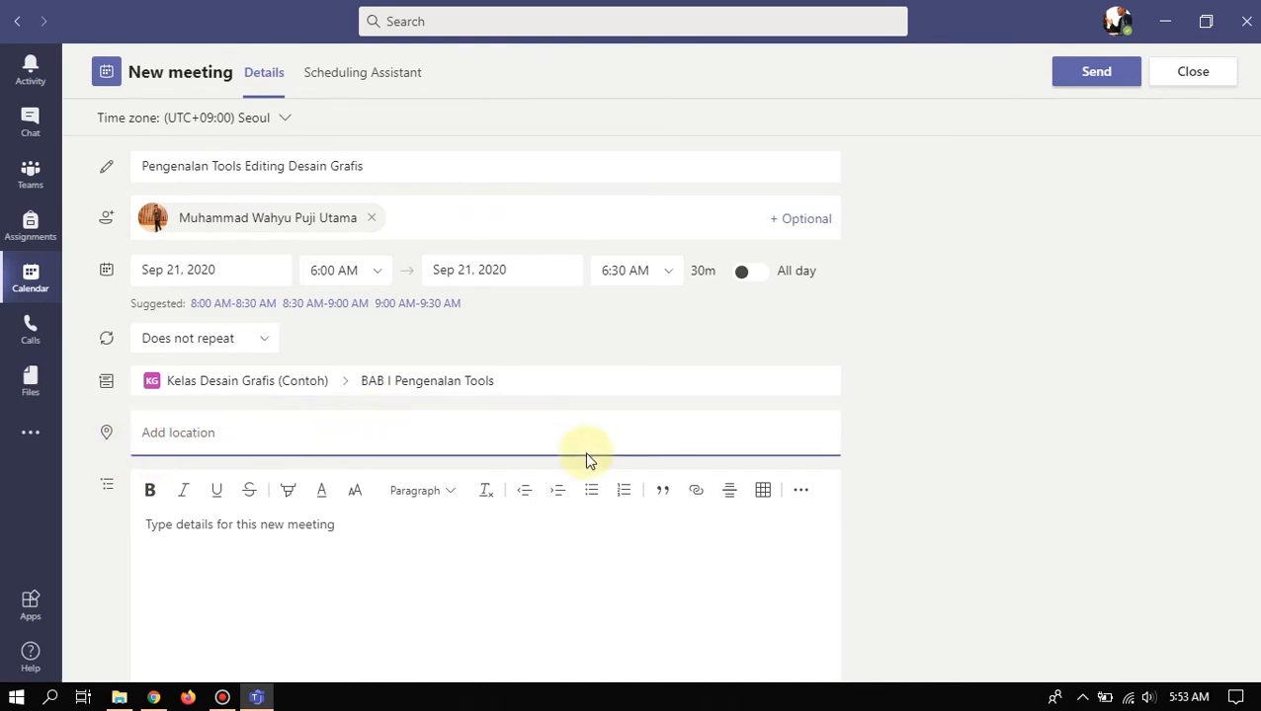
pyautogui.write('Sentani')
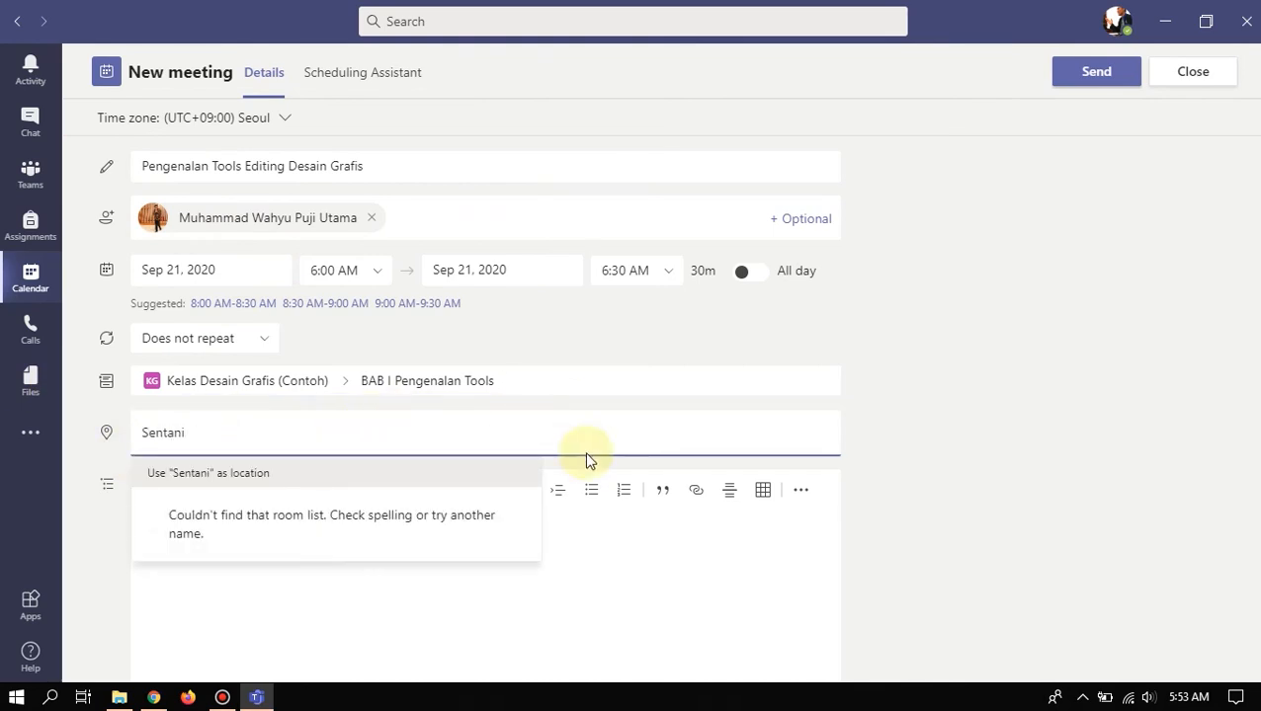
pyautogui.write(', Papua')
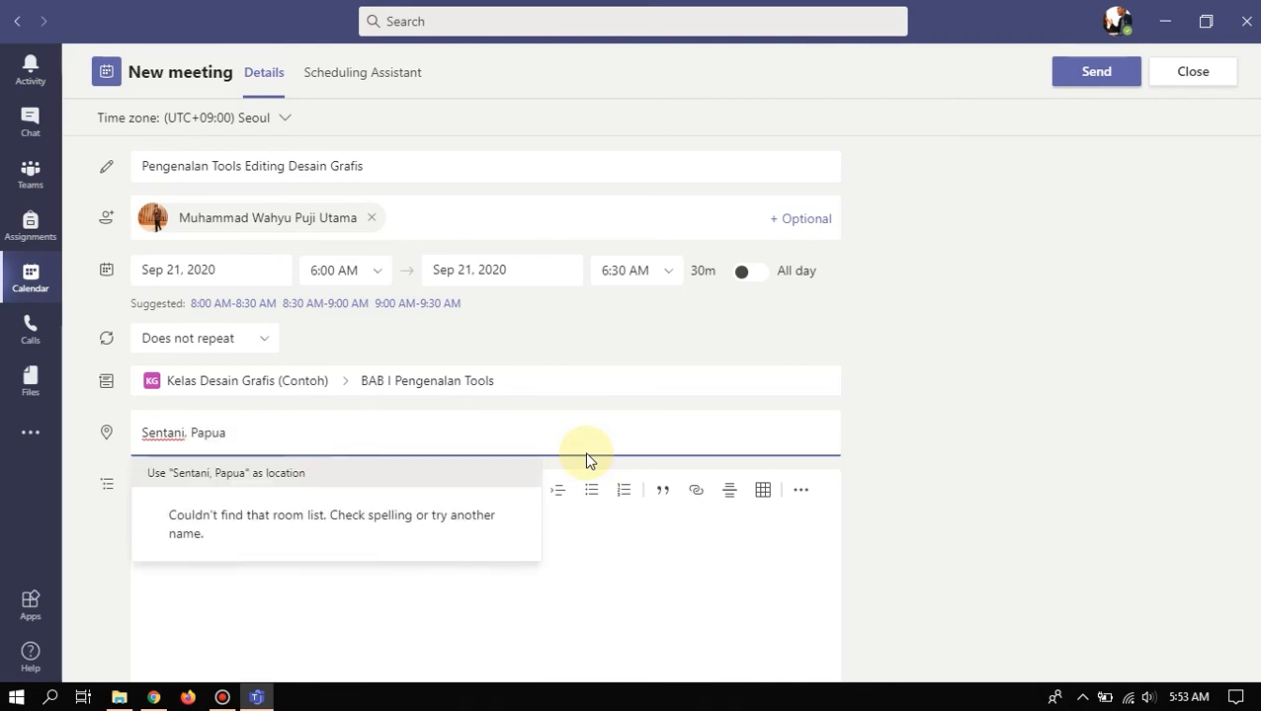
pyautogui.click(301, 475)
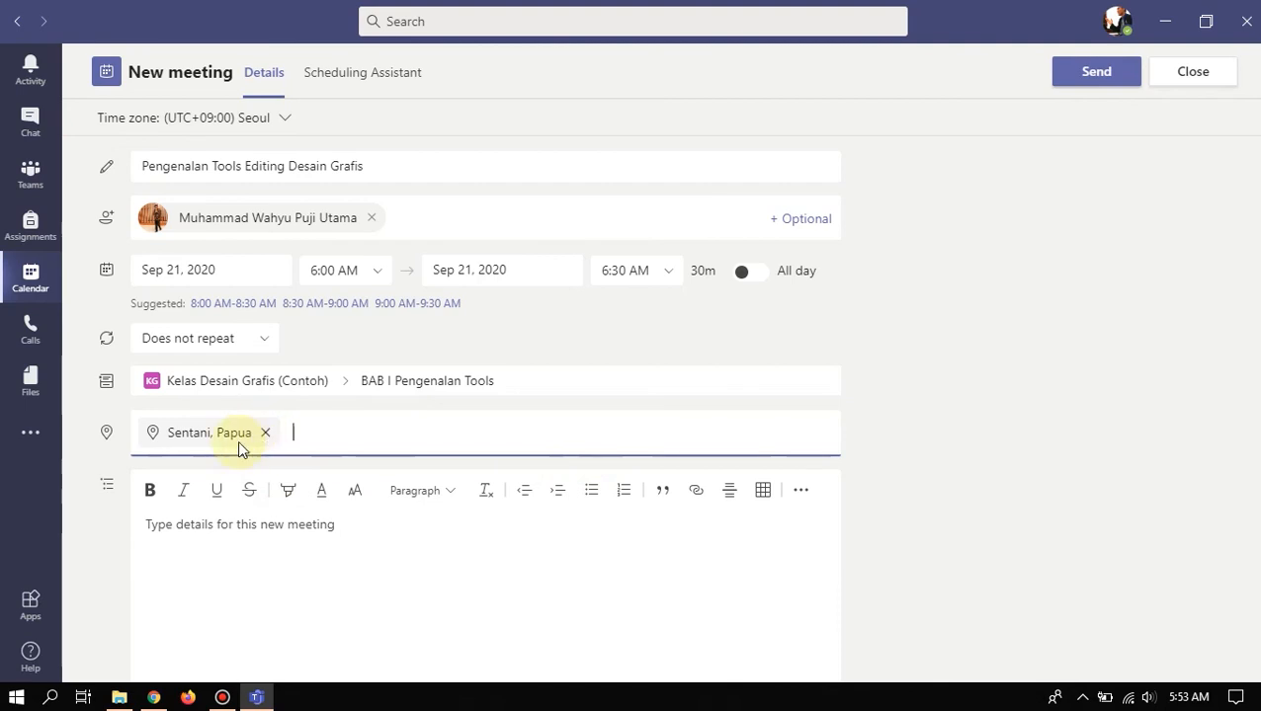
pyautogui.click(210, 538)
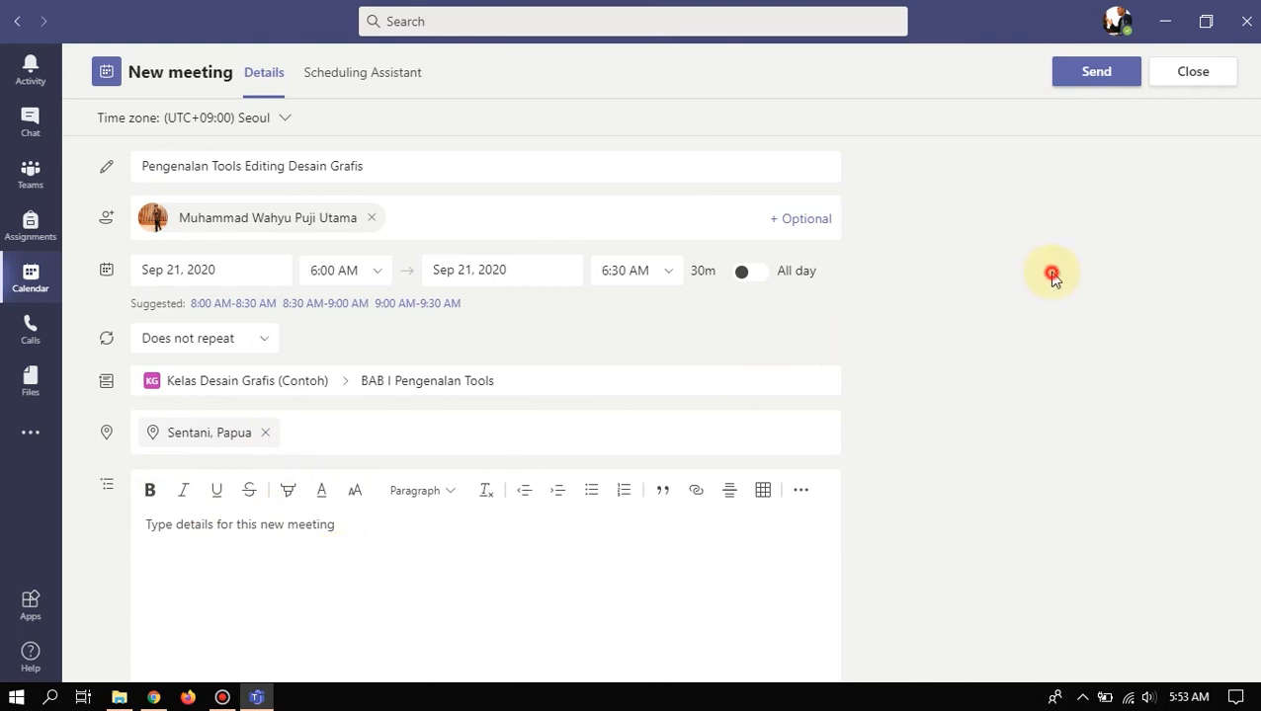
# - Send the invitation for the Monday 21 September 6:00–6:30 AM meeting
pyautogui.click(1075, 84)
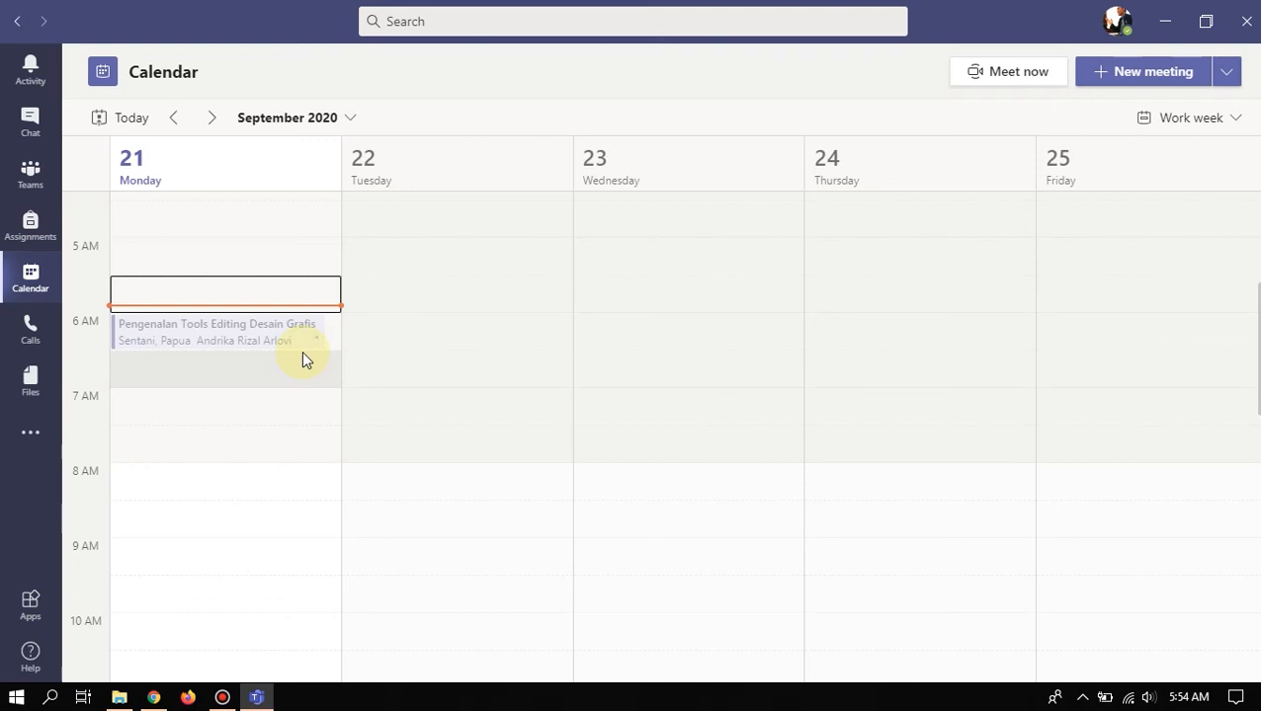
pyautogui.click(155, 697)
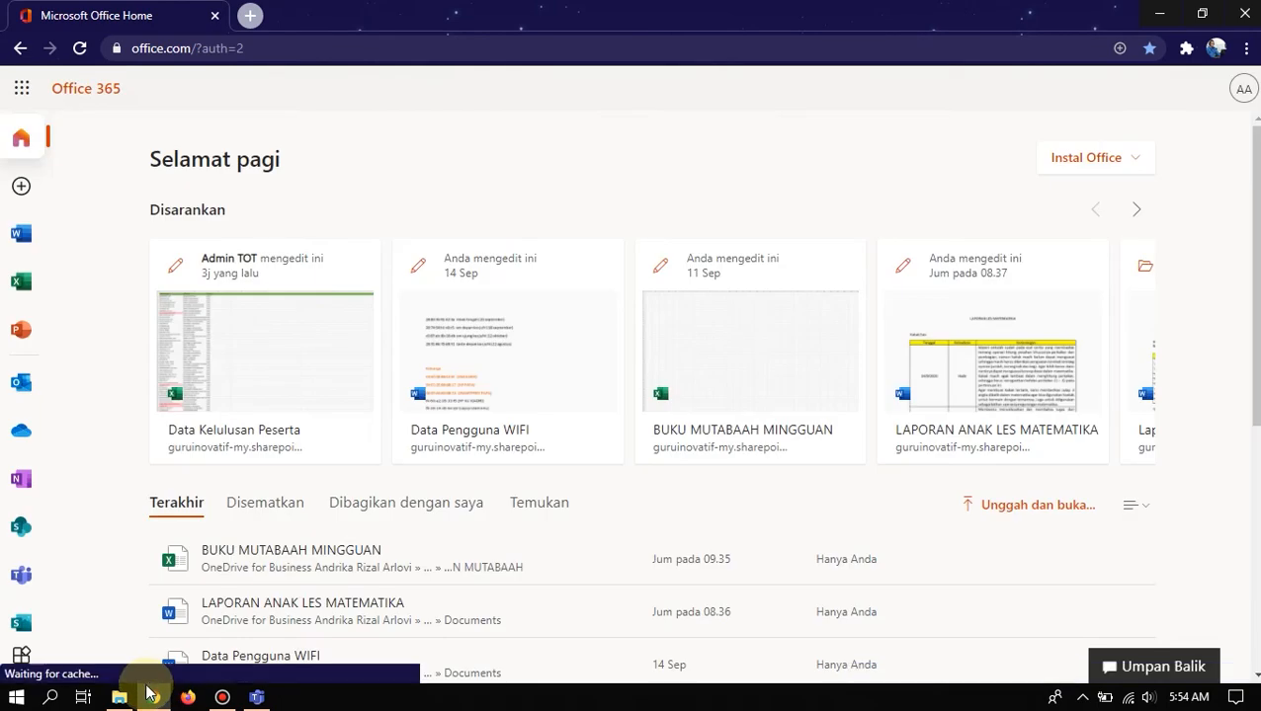
pyautogui.click(256, 698)
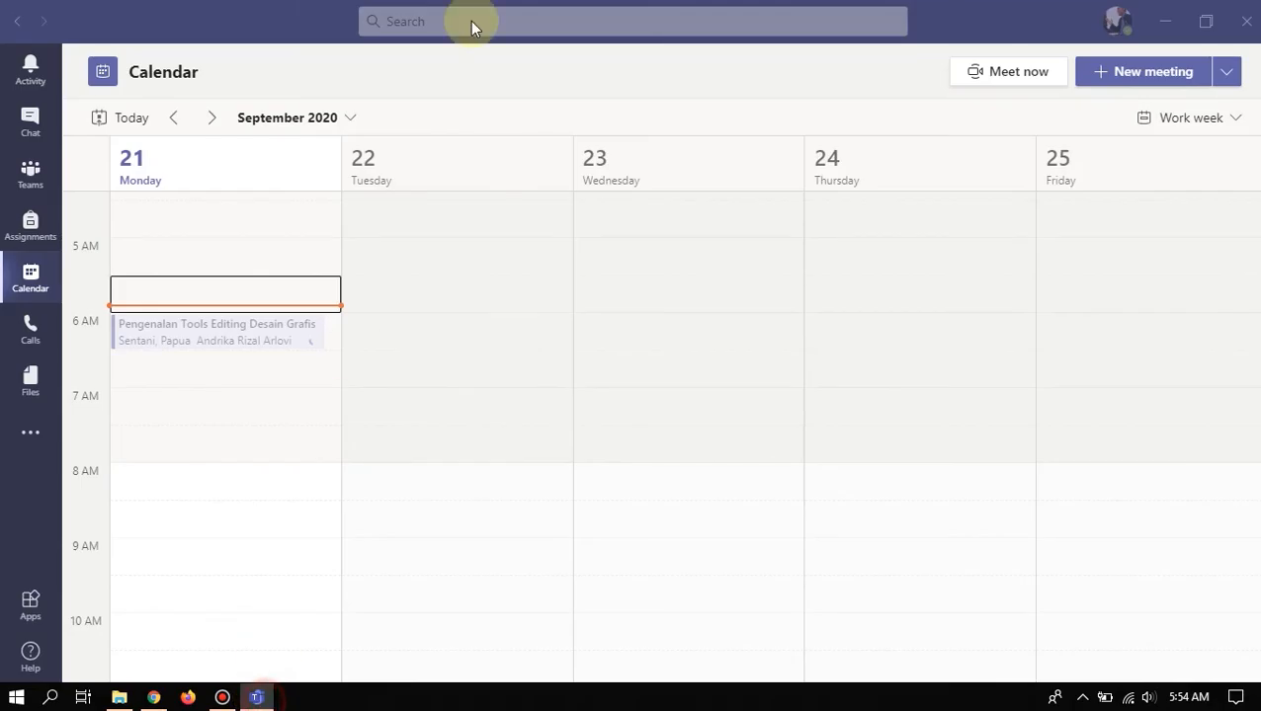
pyautogui.click(1168, 25)
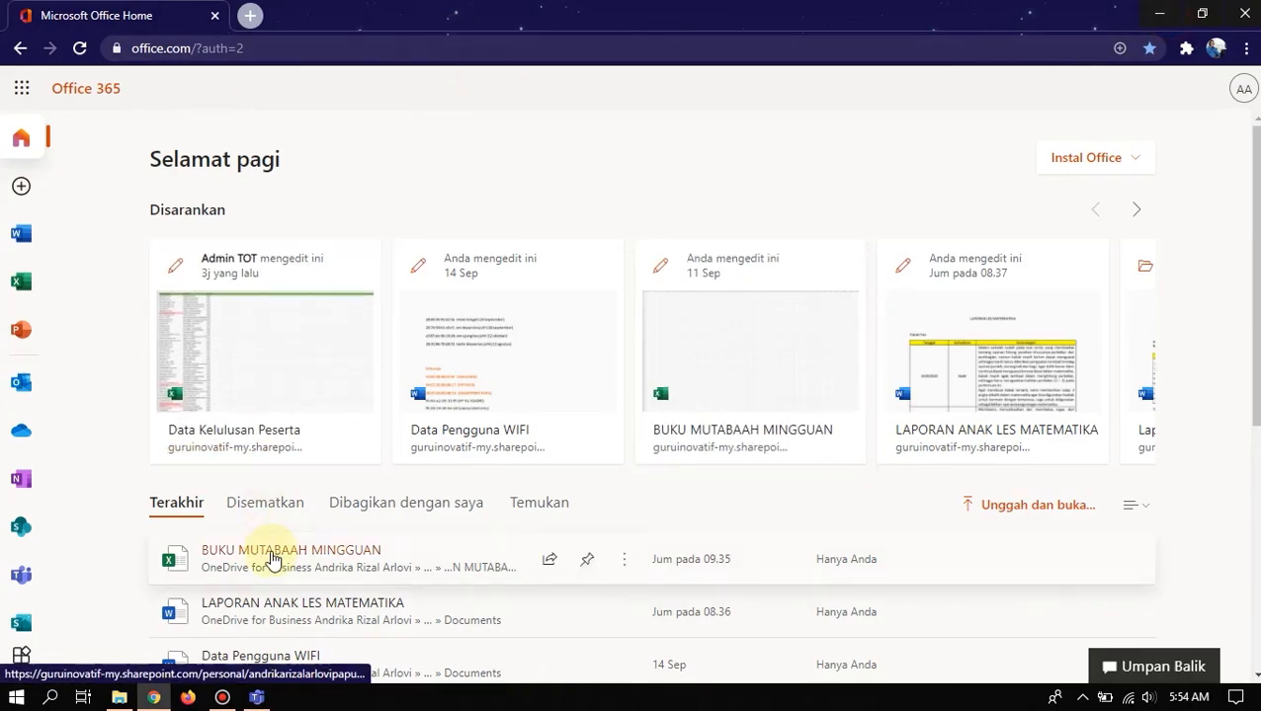
pyautogui.click(256, 697)
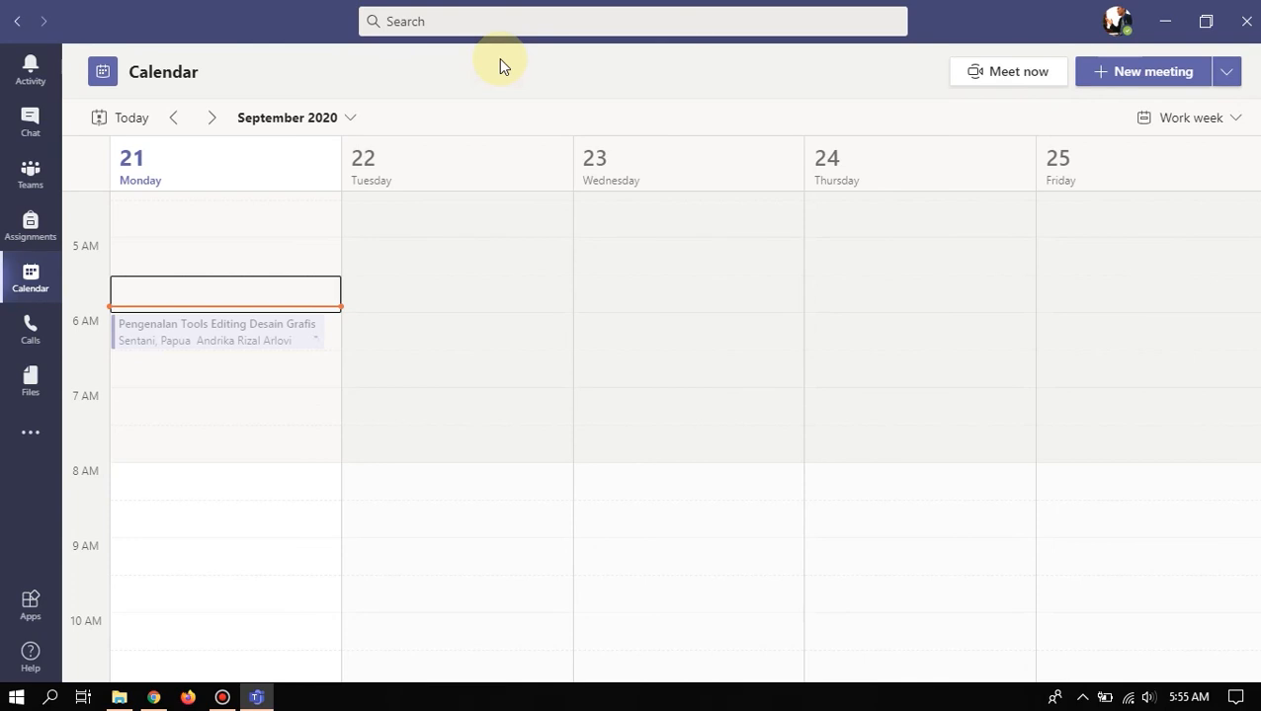
# - Dismiss the profile menu and close Settings, back to the September 21–25 calendar week
pyautogui.click(1118, 22)
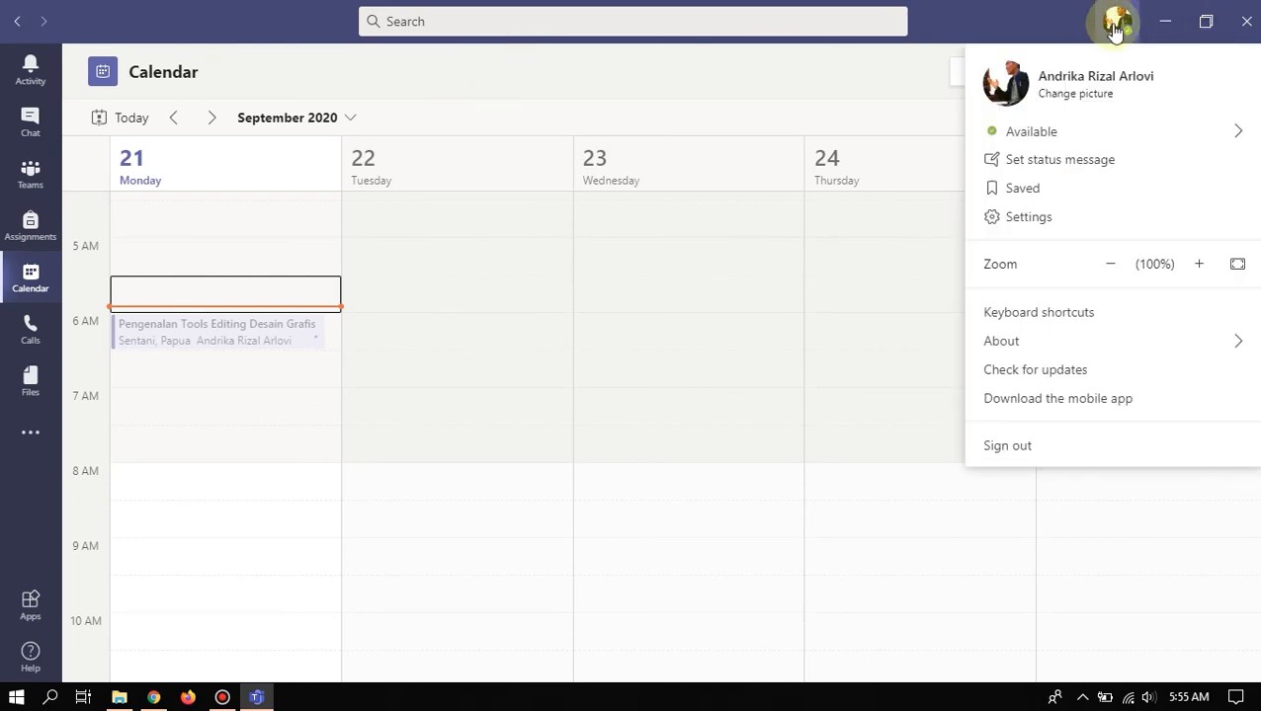
pyautogui.click(768, 247)
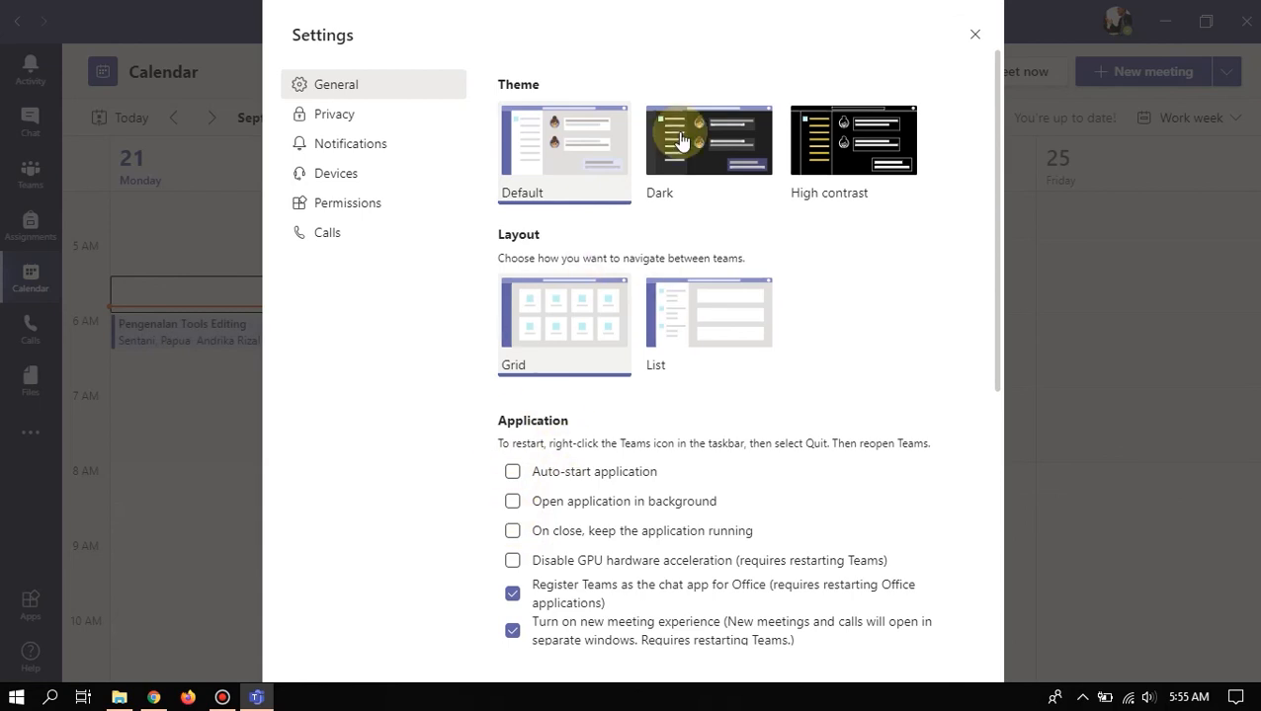
pyautogui.click(975, 35)
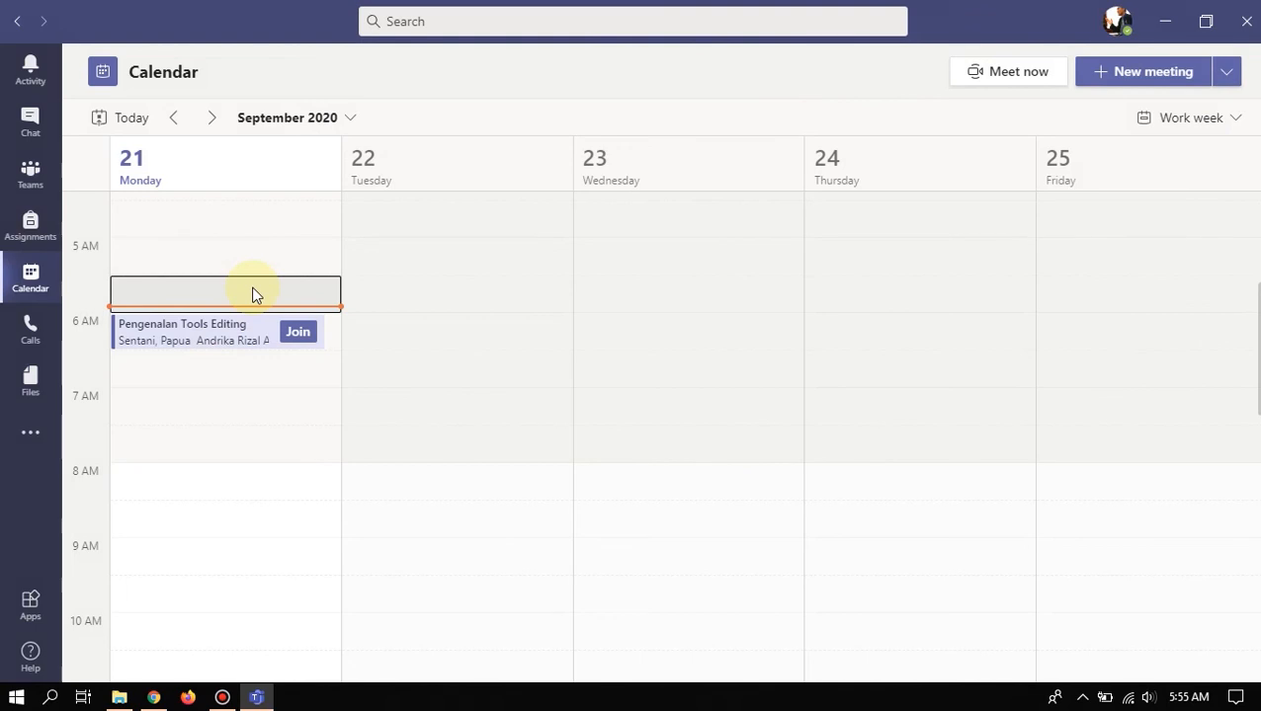
# - Open the pre-join screen for Pengenalan Tools Editing Desain Grafis and switch the microphone off
pyautogui.click(296, 330)
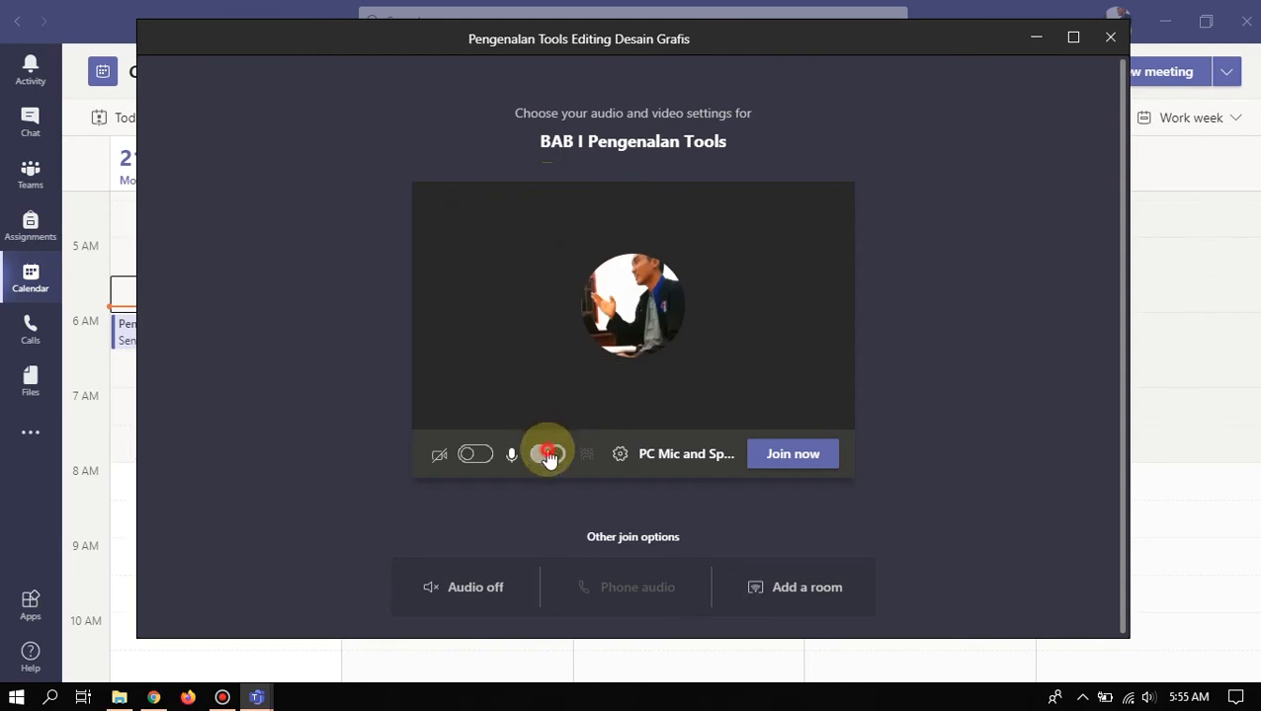
pyautogui.click(559, 453)
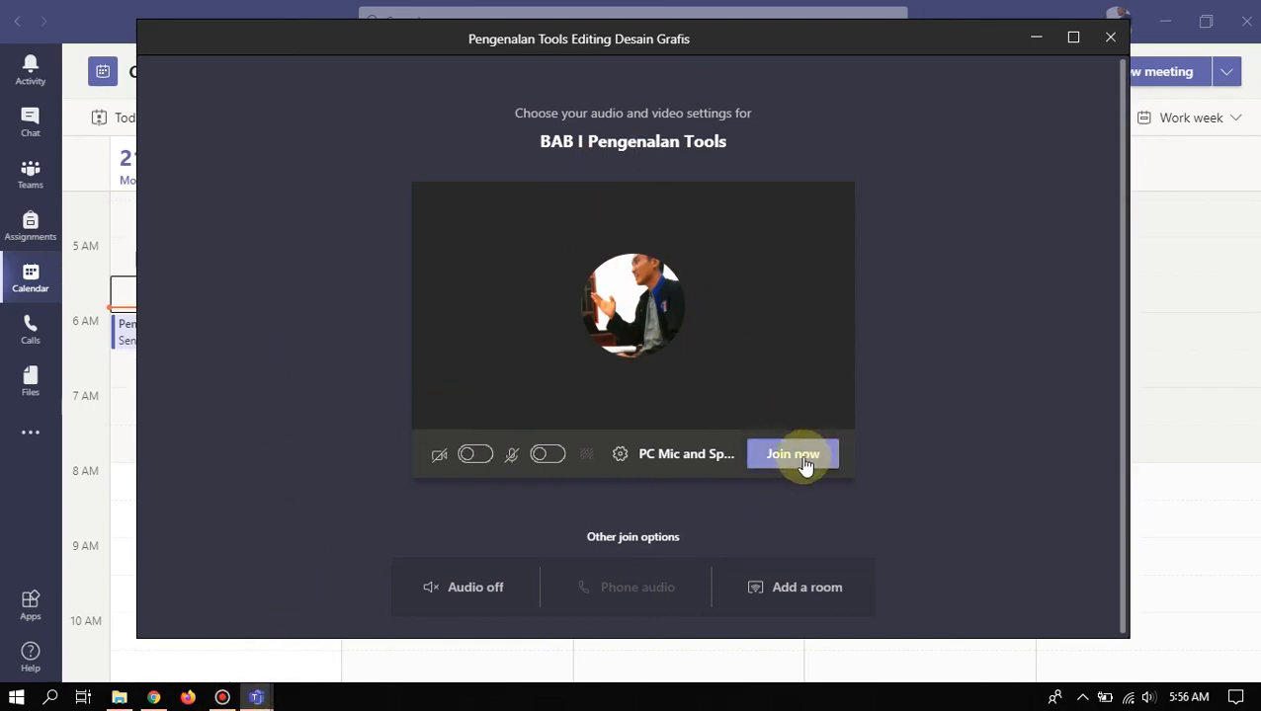
# - Join the meeting, restore and maximize its window, and turn the camera on
pyautogui.click(803, 462)
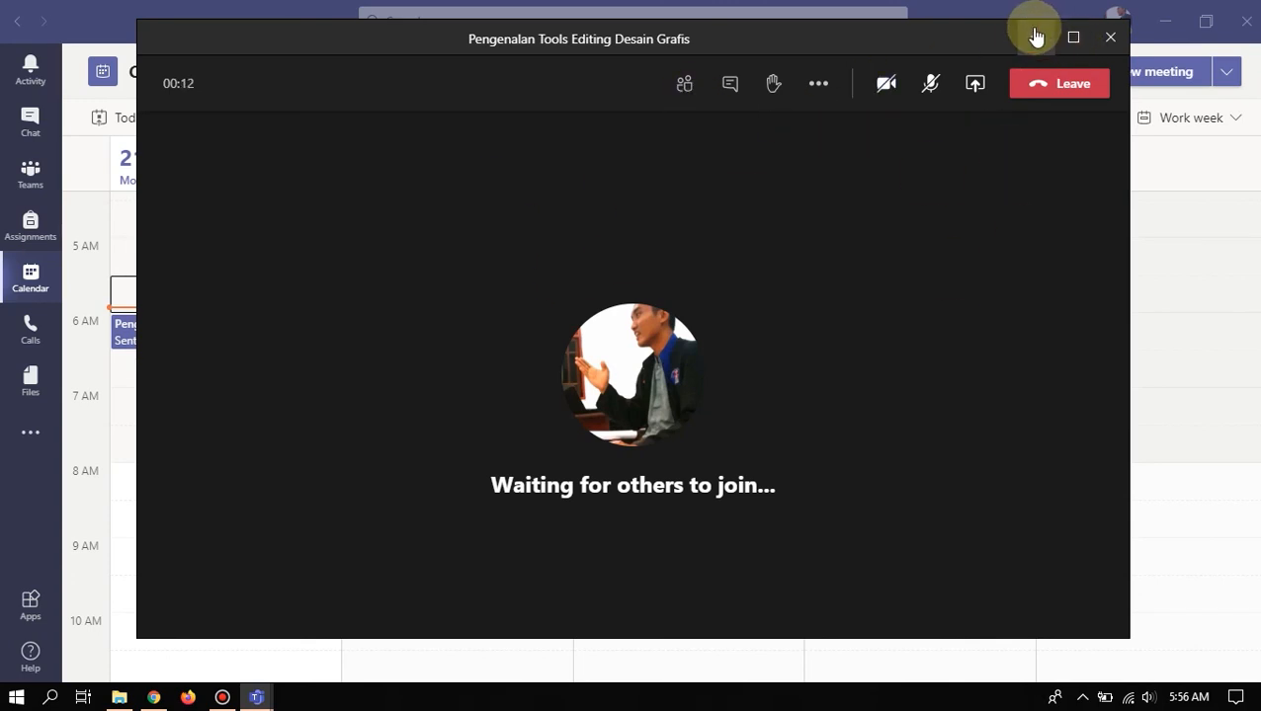
pyautogui.click(1036, 37)
pyautogui.click(260, 701)
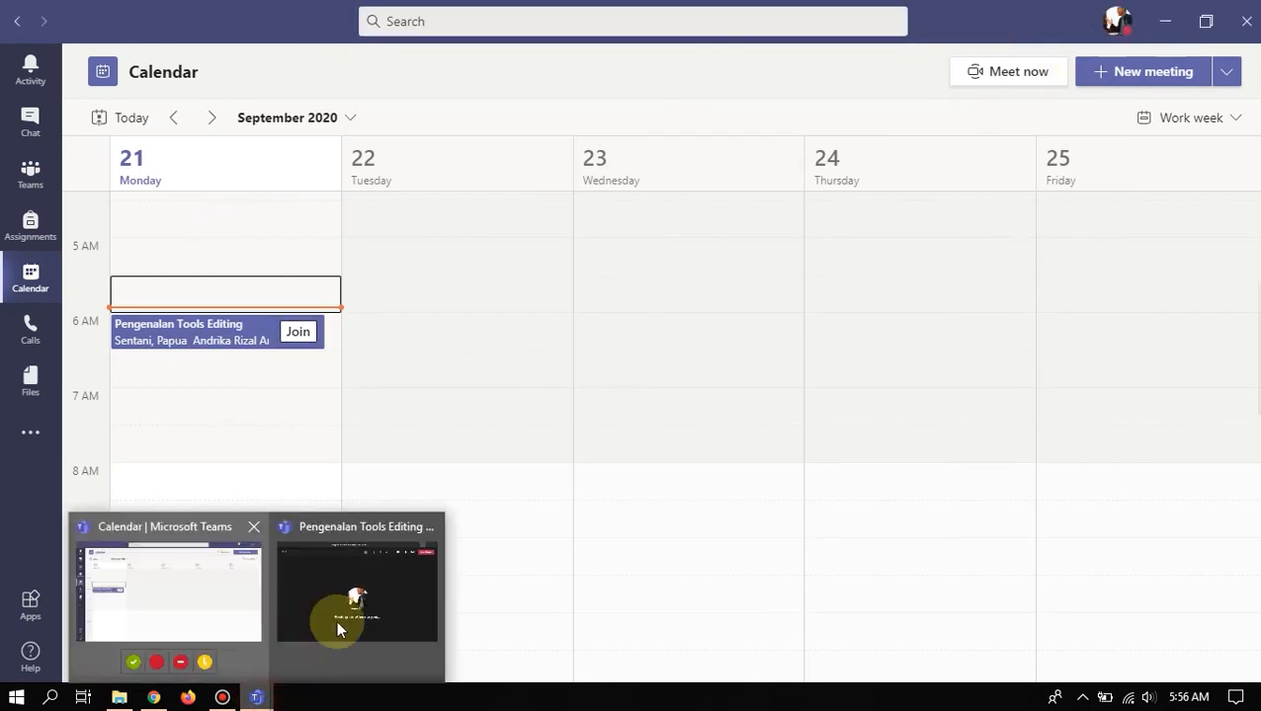
pyautogui.click(293, 653)
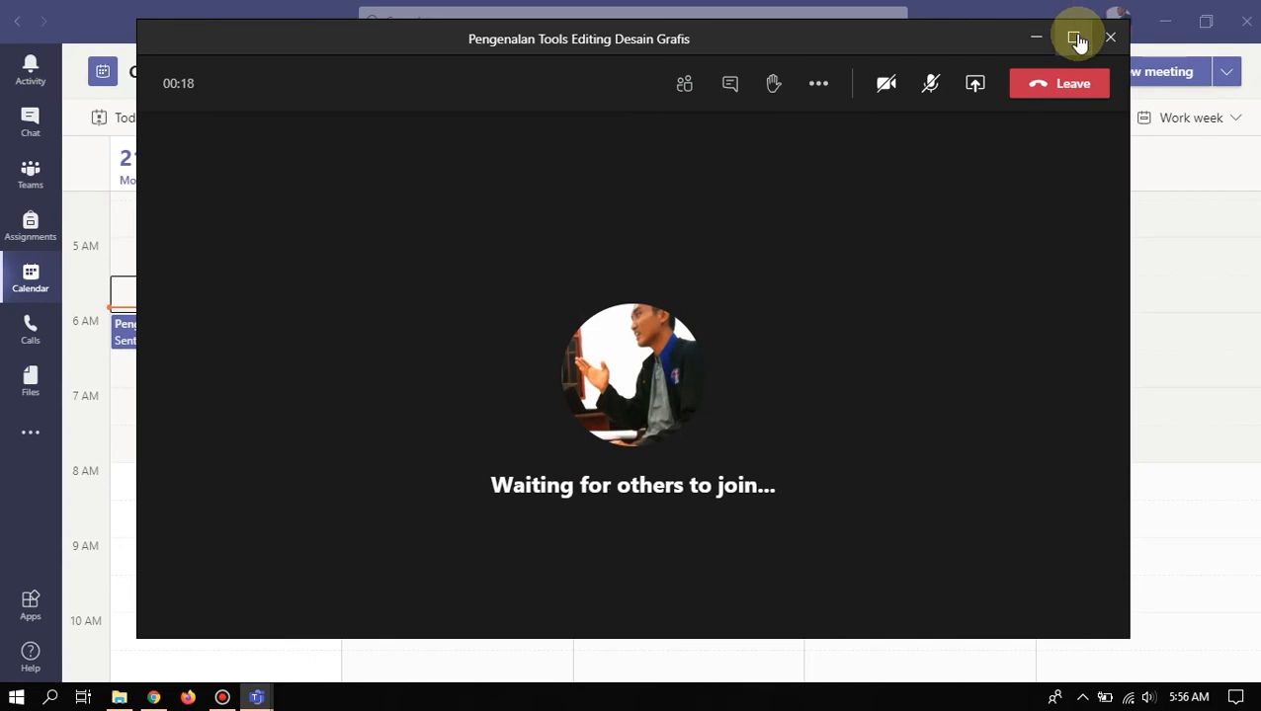
pyautogui.click(1073, 38)
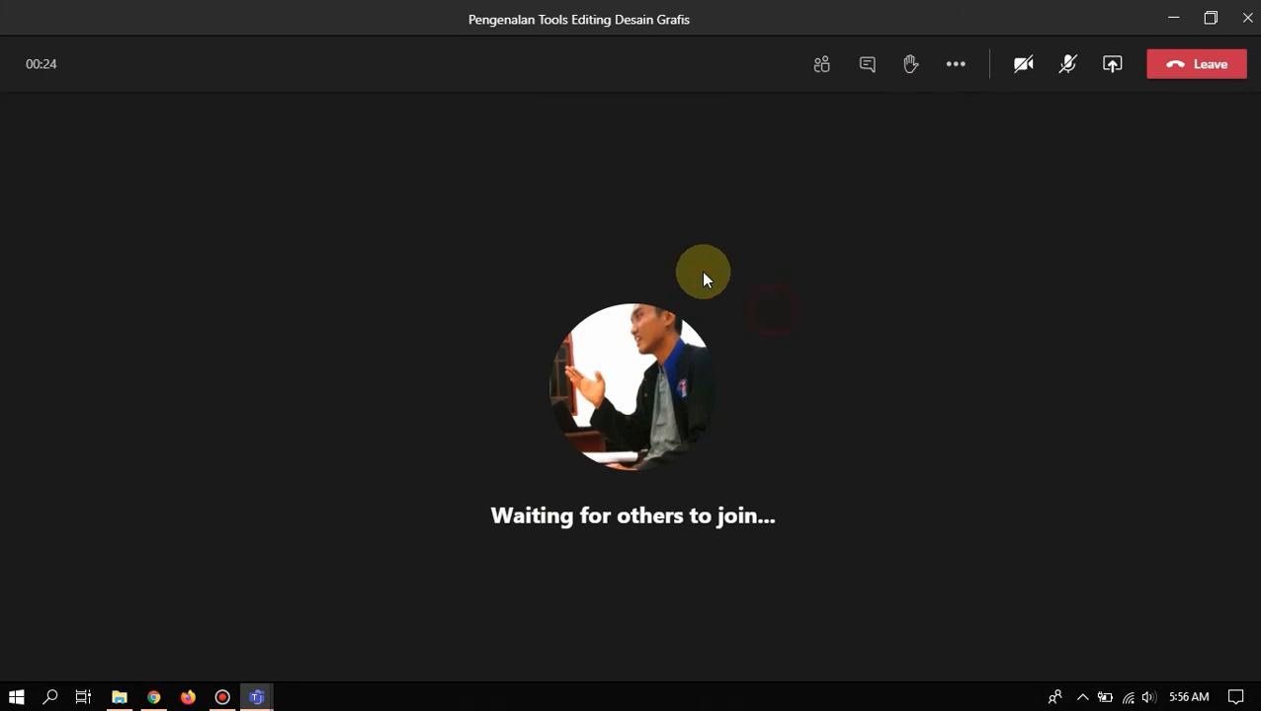
pyautogui.click(1026, 69)
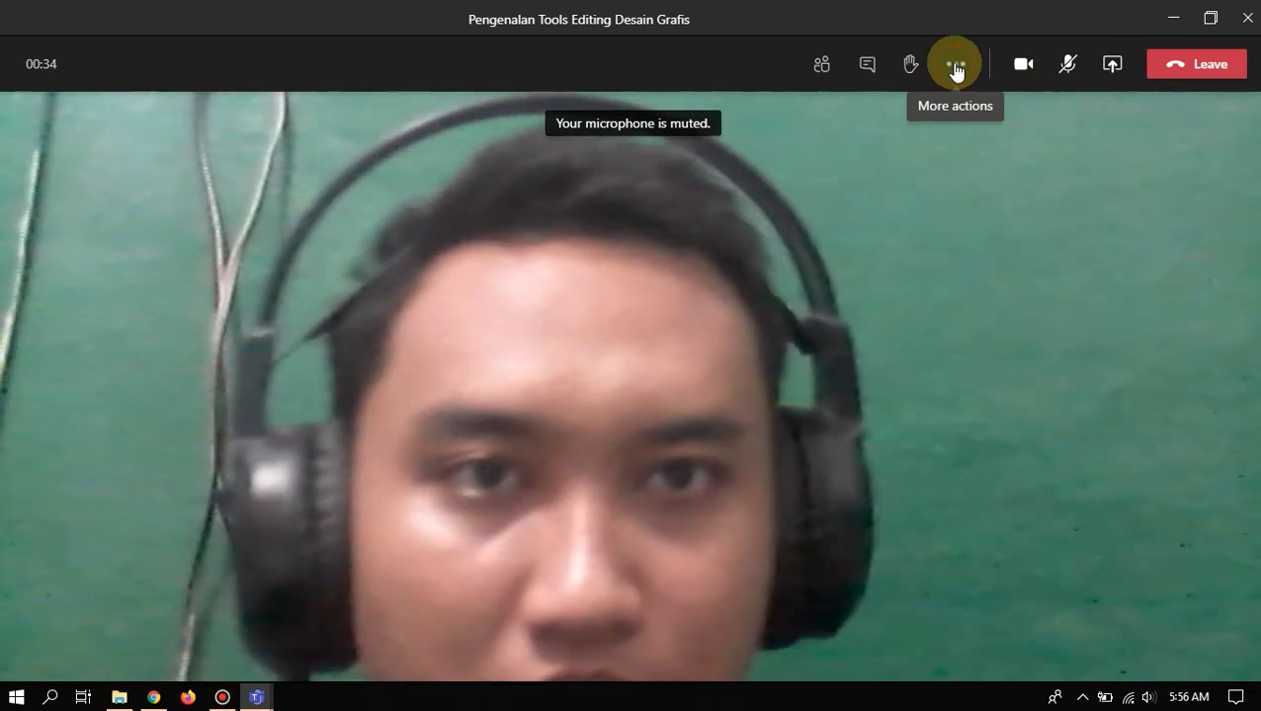
# - Browse the background effect options, then turn the camera off and close the Background settings pane
pyautogui.click(956, 67)
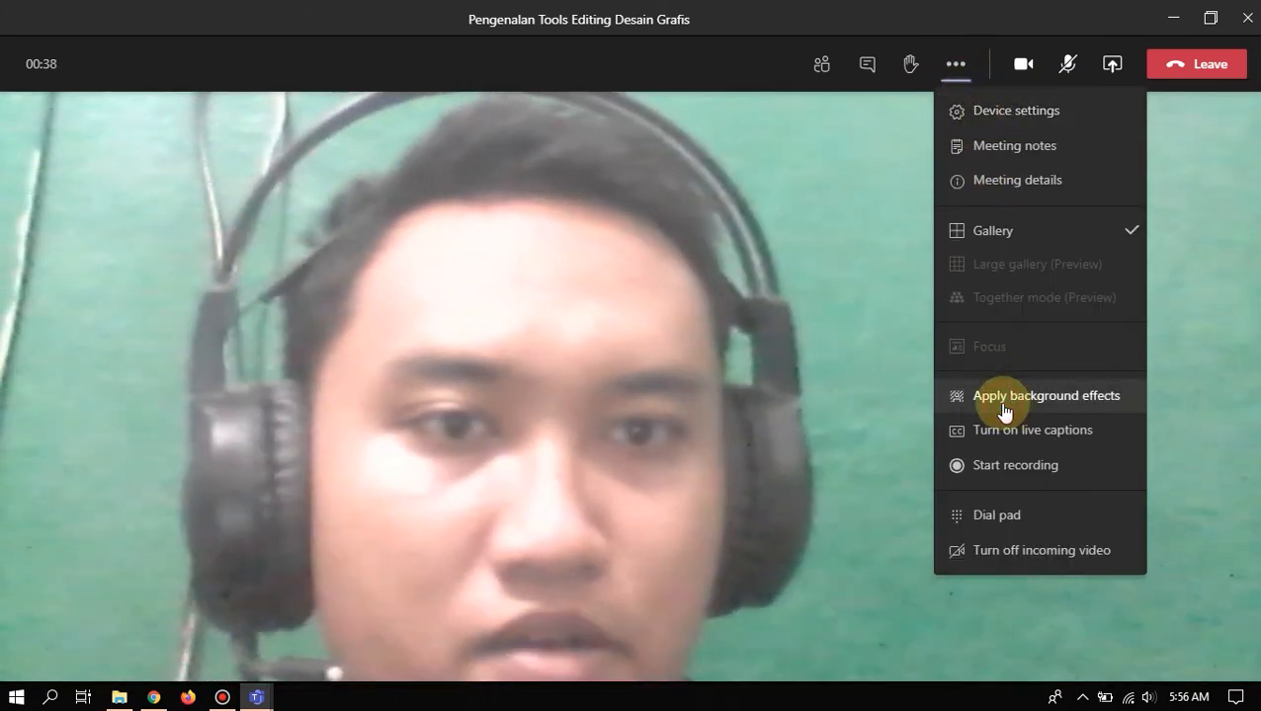
pyautogui.click(1115, 387)
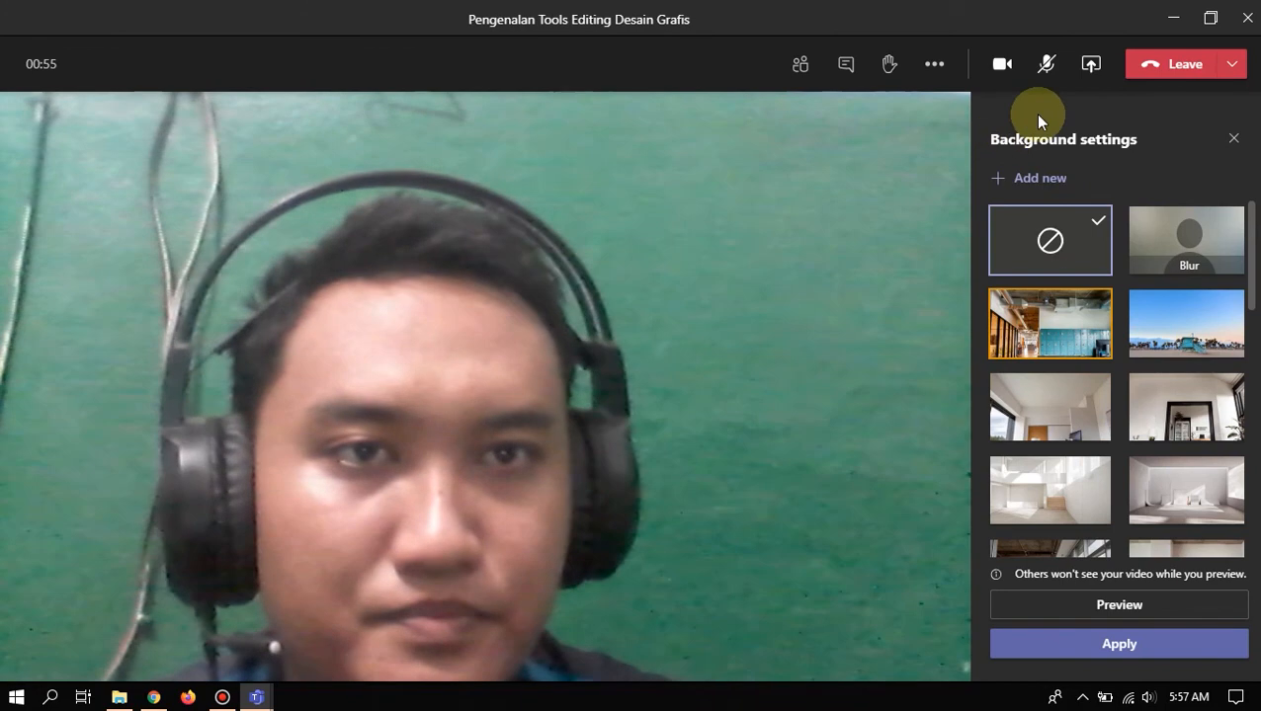
pyautogui.click(1003, 64)
pyautogui.click(1235, 139)
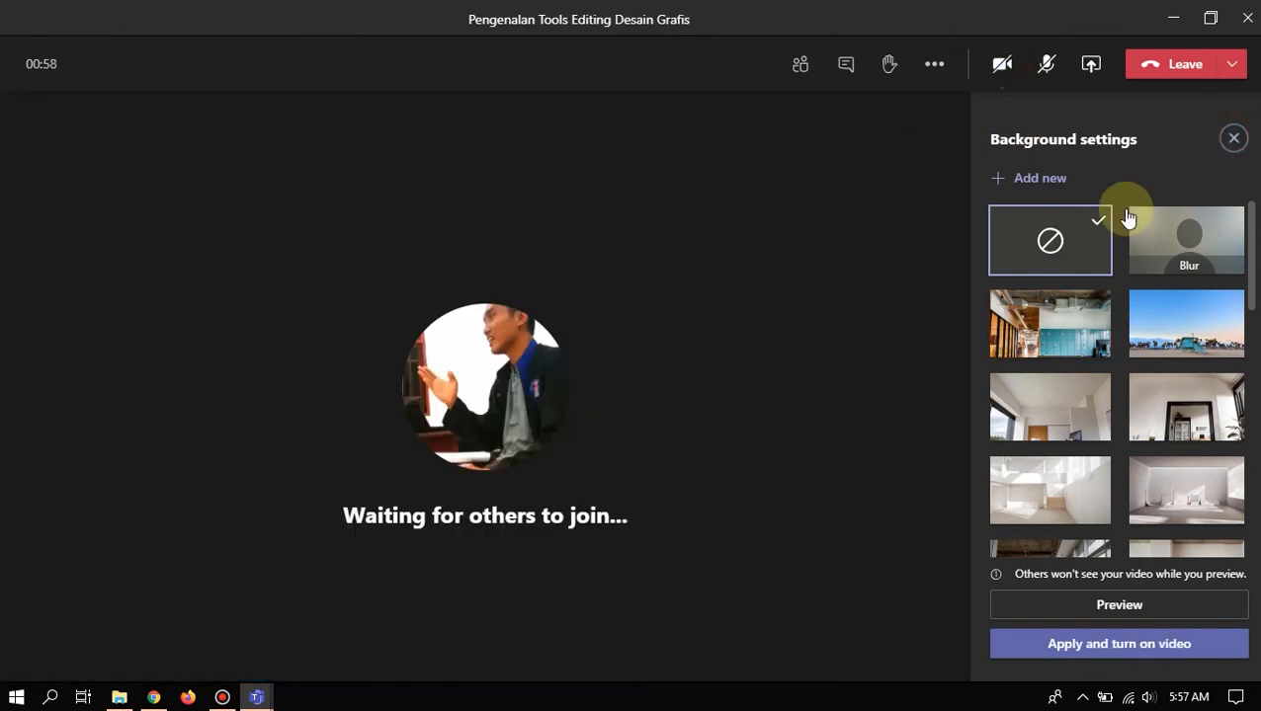
# - From the participant list, ask the invited student to join the call
pyautogui.click(802, 69)
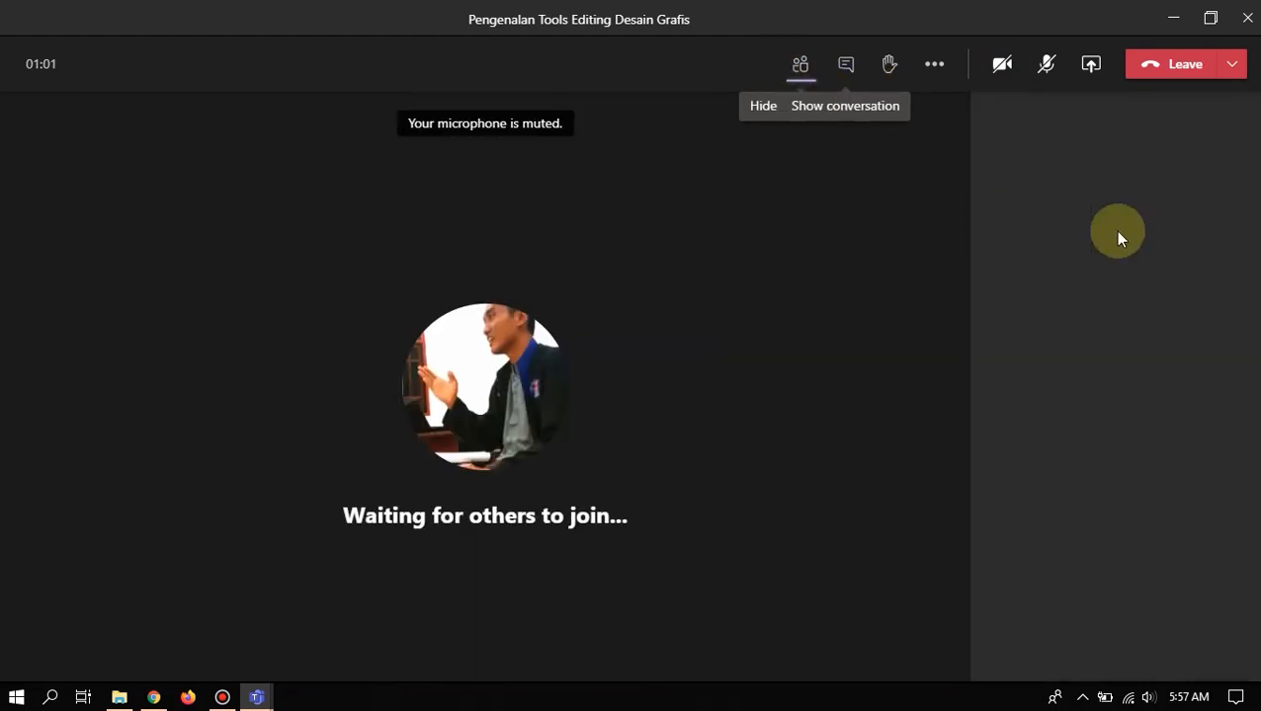
pyautogui.moveTo(1089, 377)
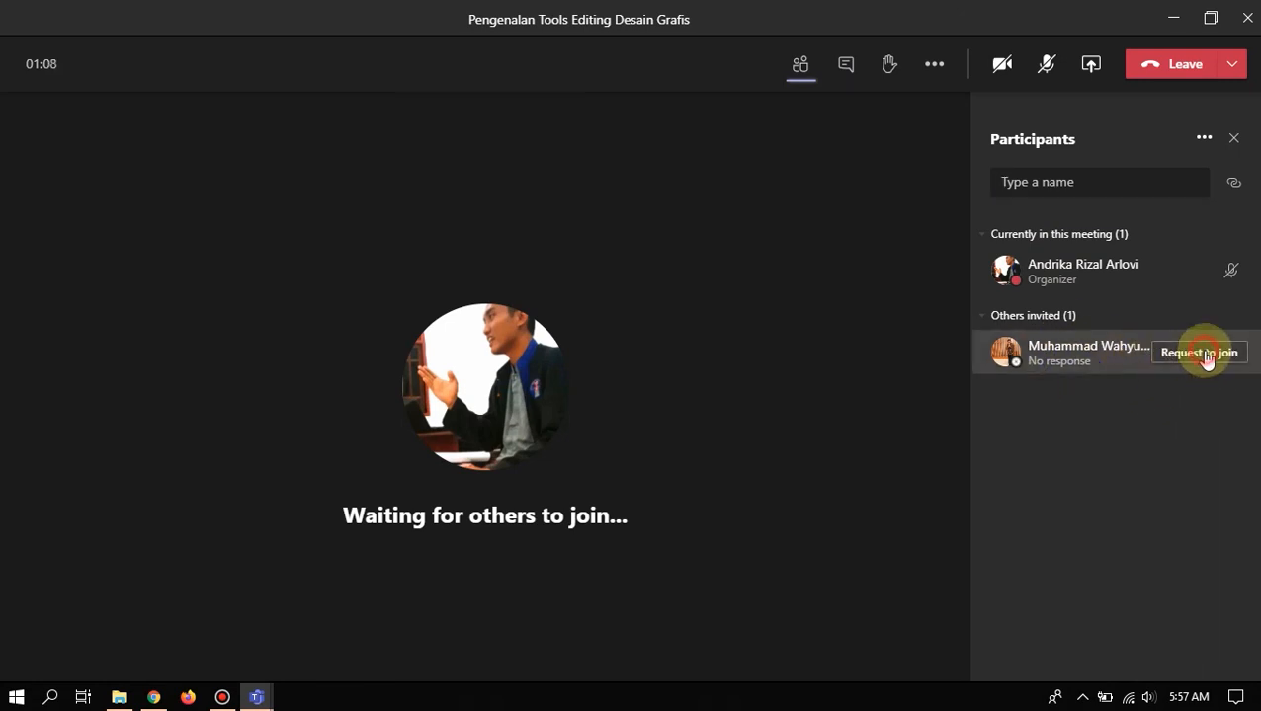
pyautogui.click(1206, 357)
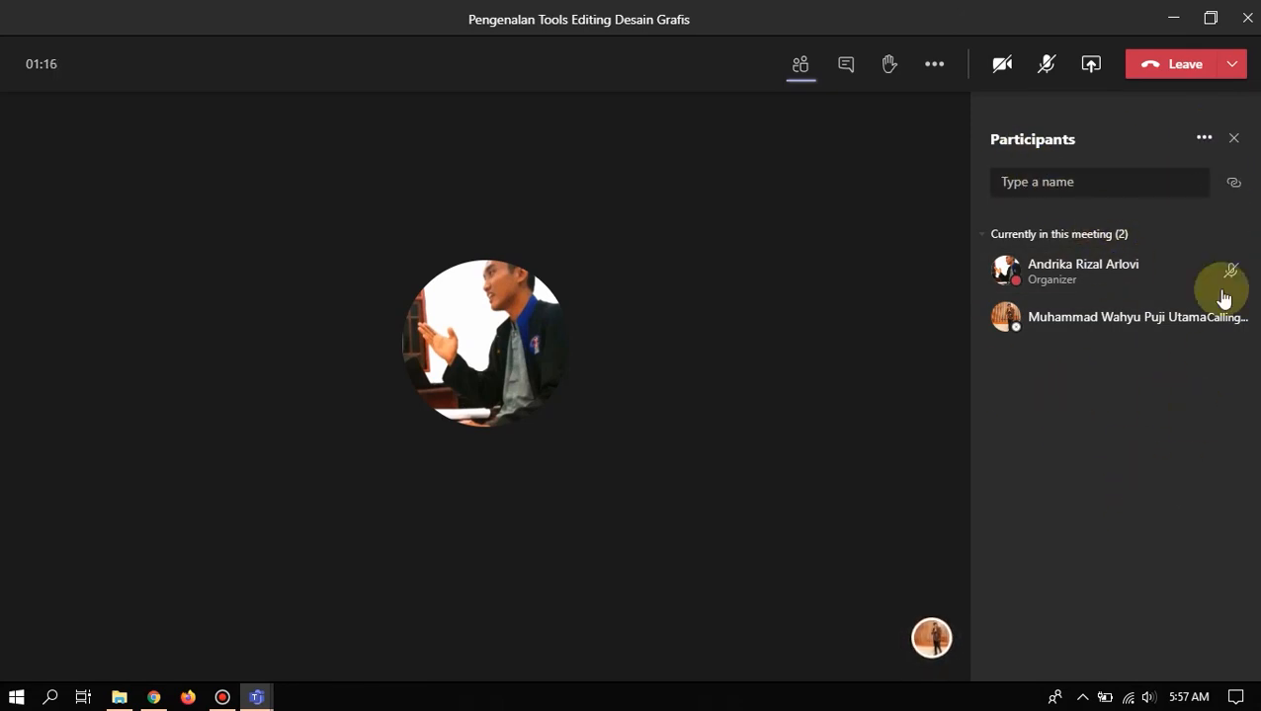
# - Check and dismiss the participant list's extra options, then show the meeting chat
pyautogui.click(1204, 139)
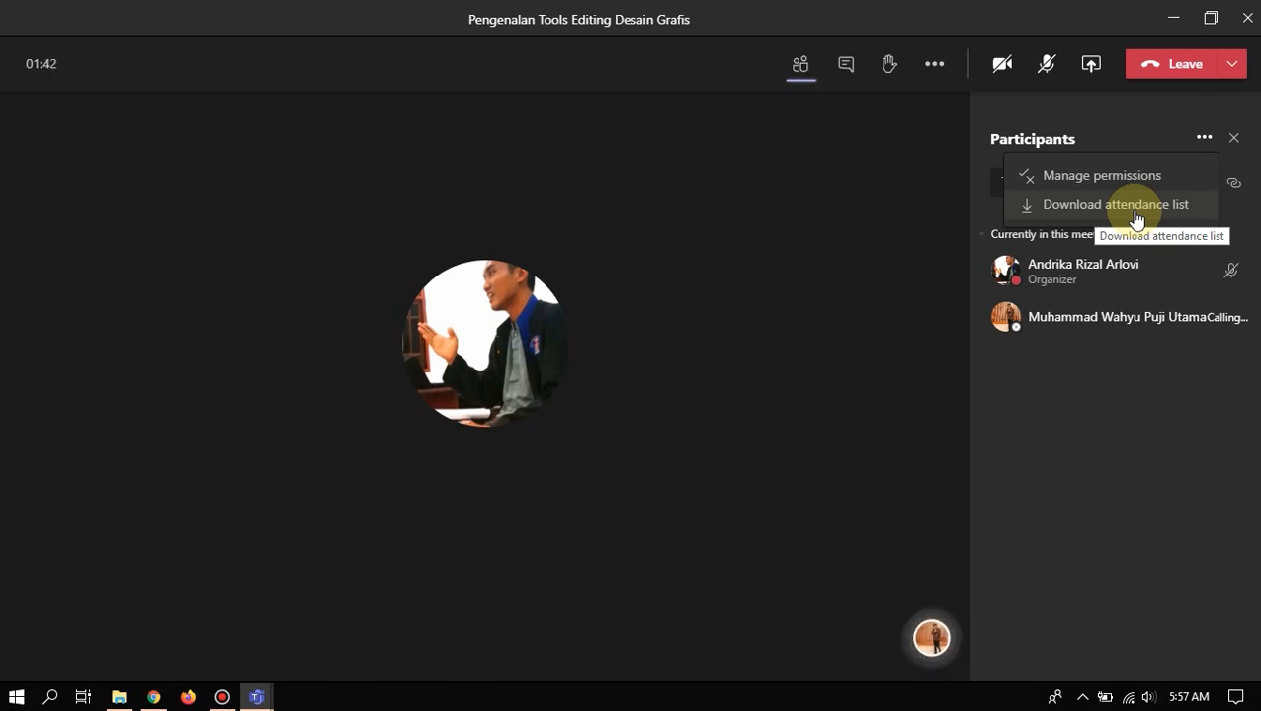
pyautogui.click(1202, 138)
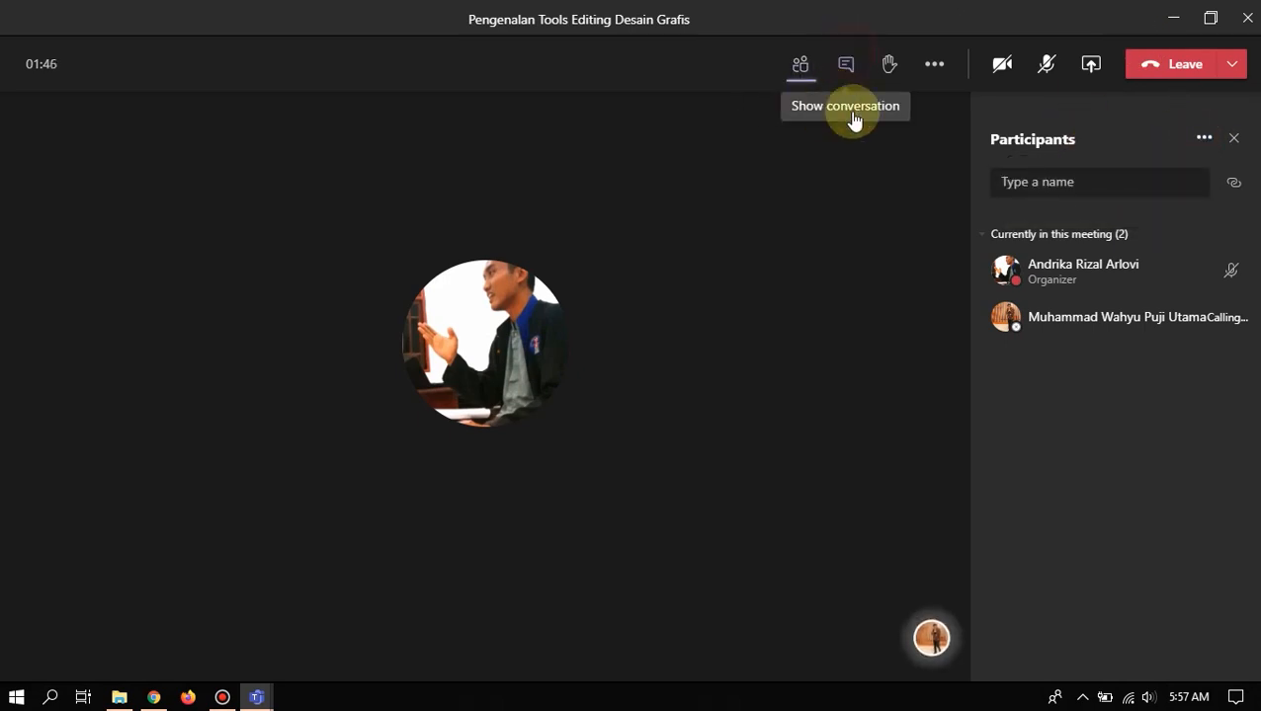
pyautogui.click(848, 71)
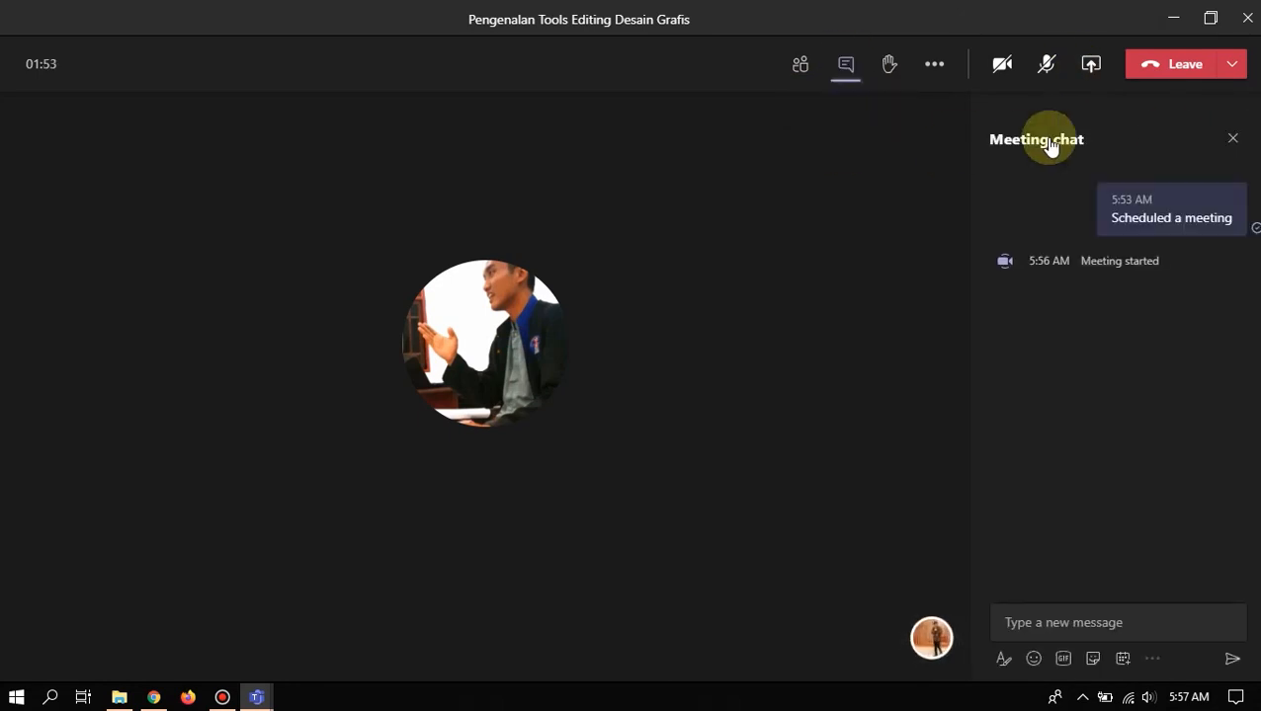
# - Send 'Kita bisa chat disini' as a message in the meeting chat
pyautogui.click(1081, 626)
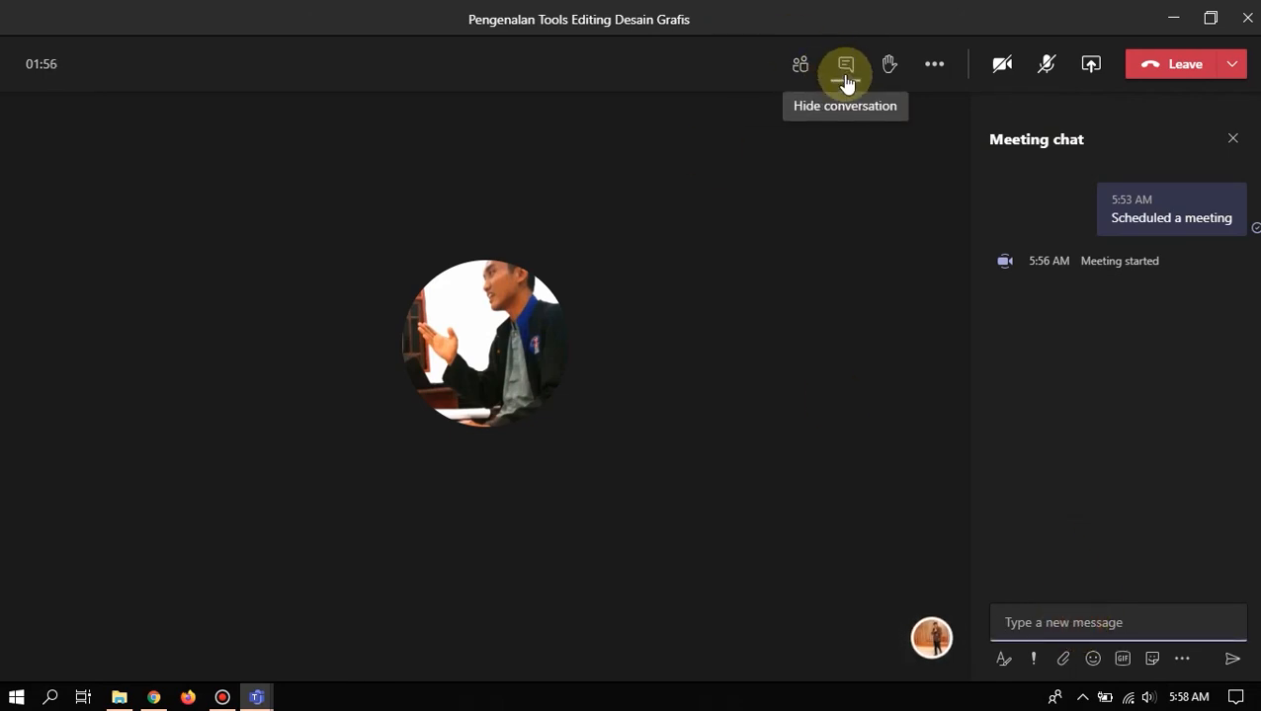
pyautogui.click(1049, 624)
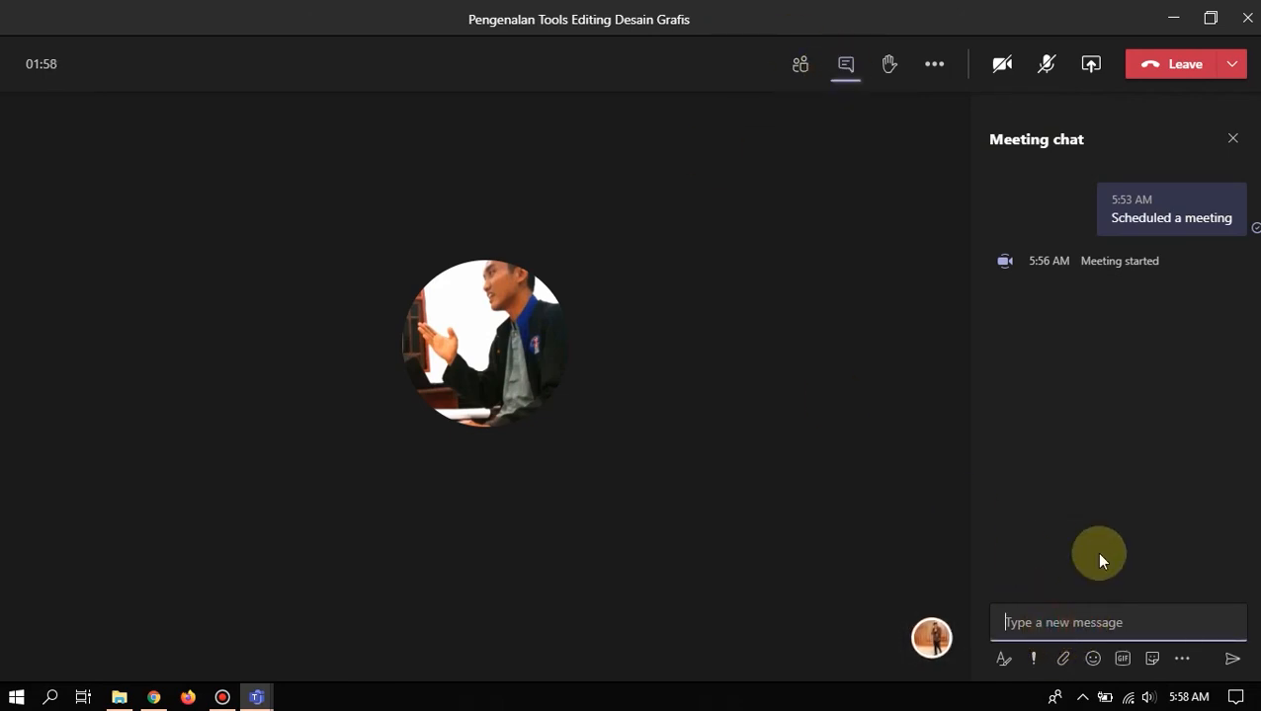
pyautogui.write('Kita bisa c')
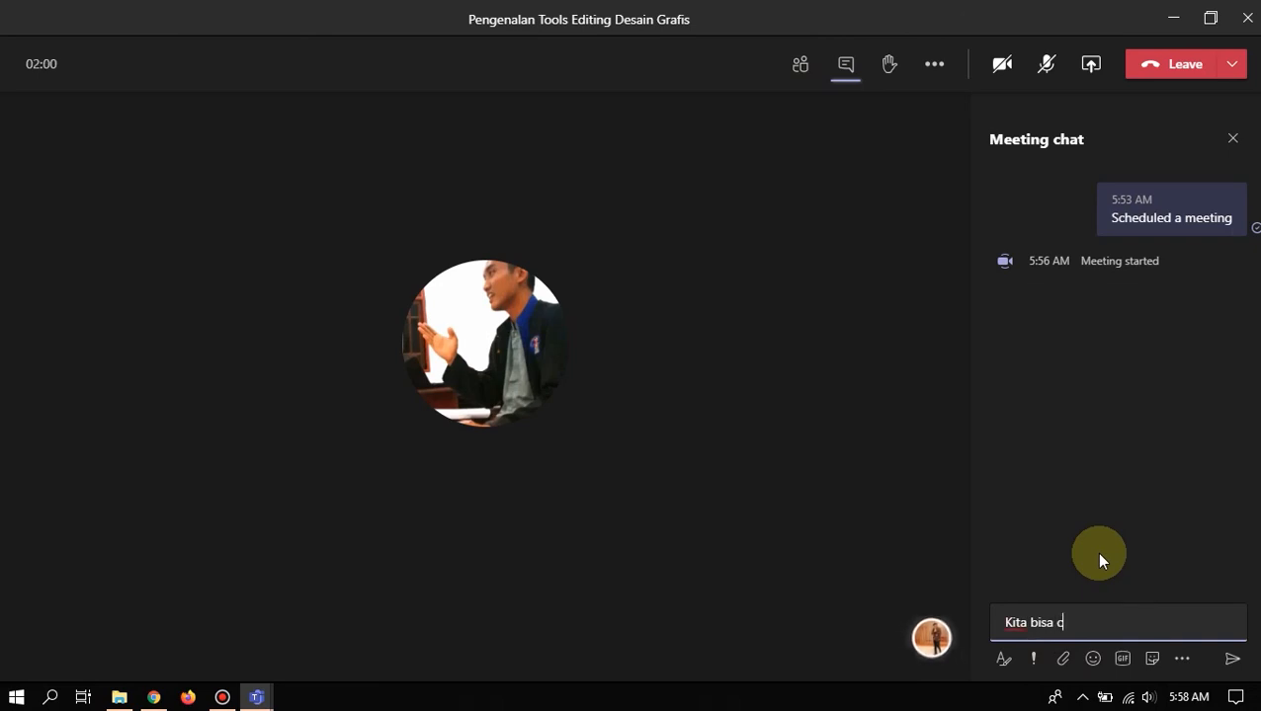
pyautogui.write('hat dong')
pyautogui.press('Return')
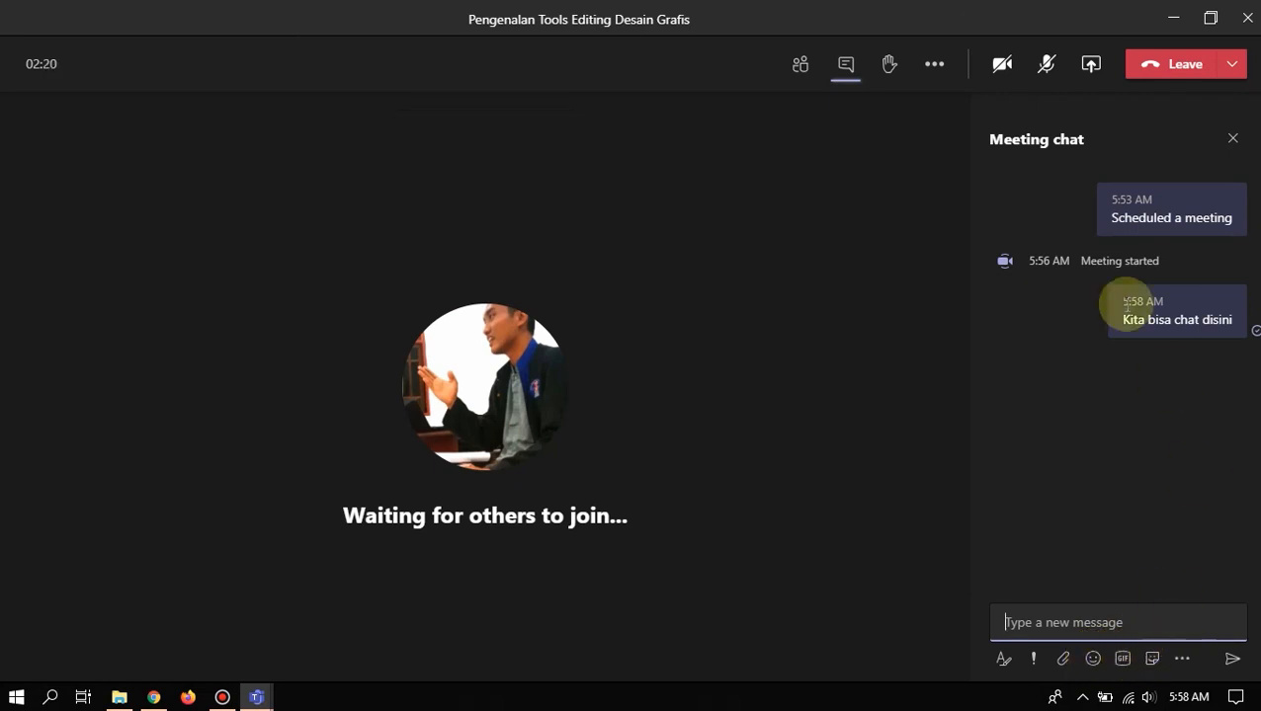
# - Close the chat, raise a hand, check it in the participant list, then lower it
pyautogui.click(1234, 142)
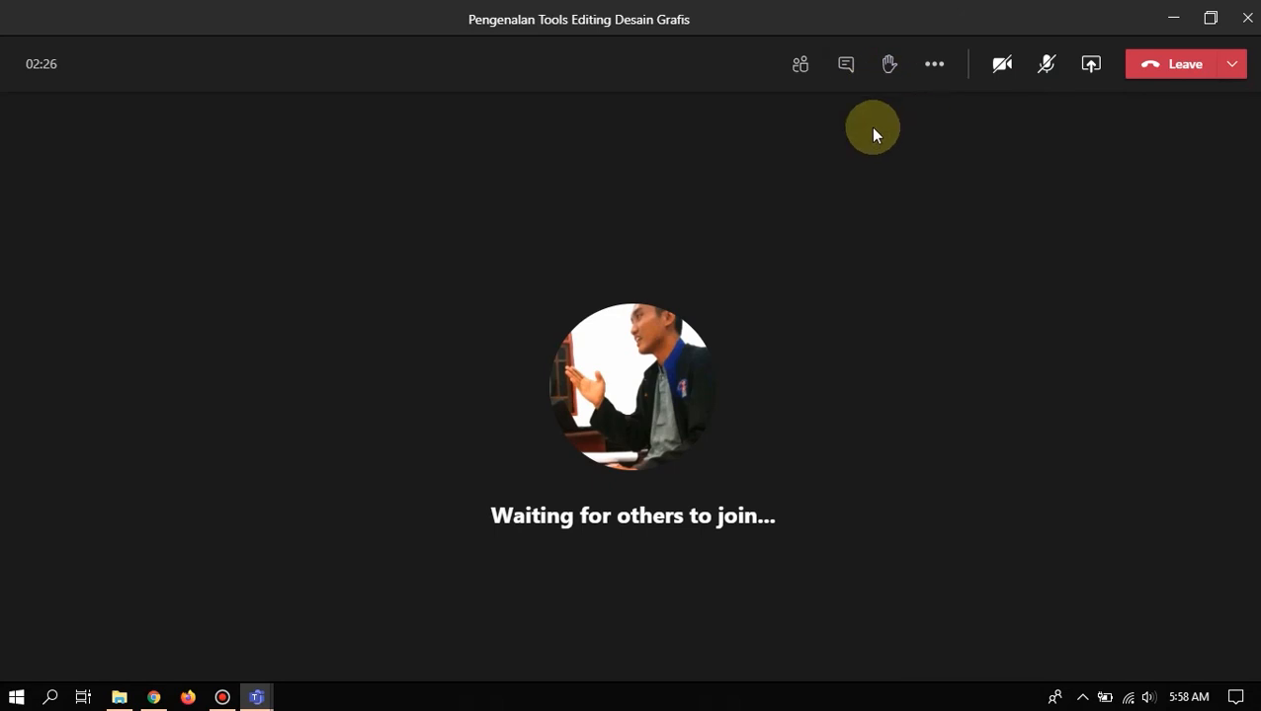
pyautogui.click(890, 69)
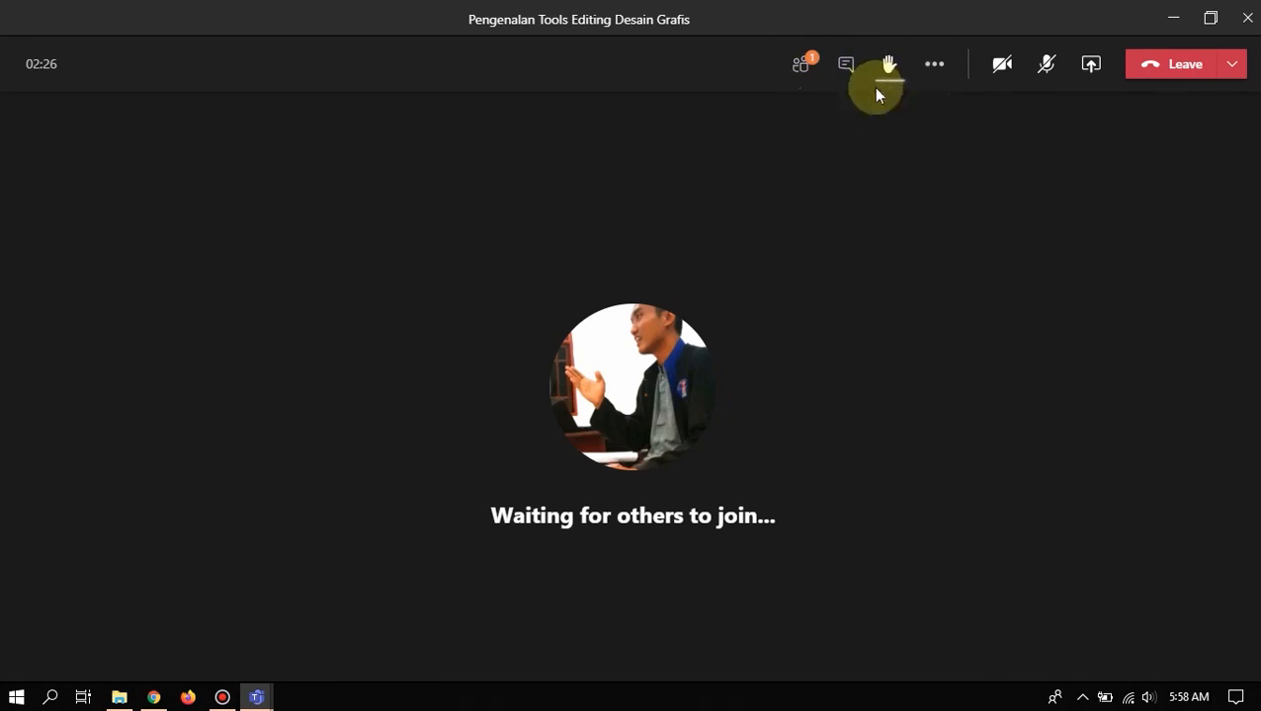
pyautogui.click(800, 71)
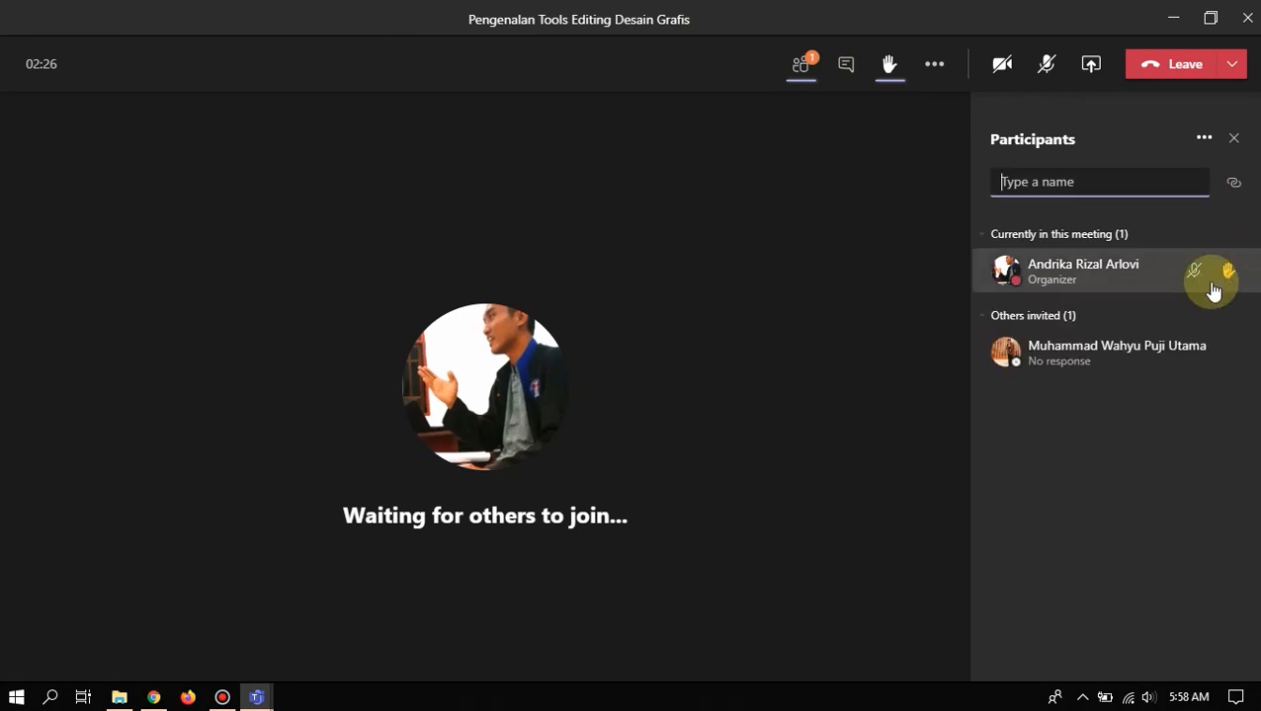
pyautogui.click(1226, 275)
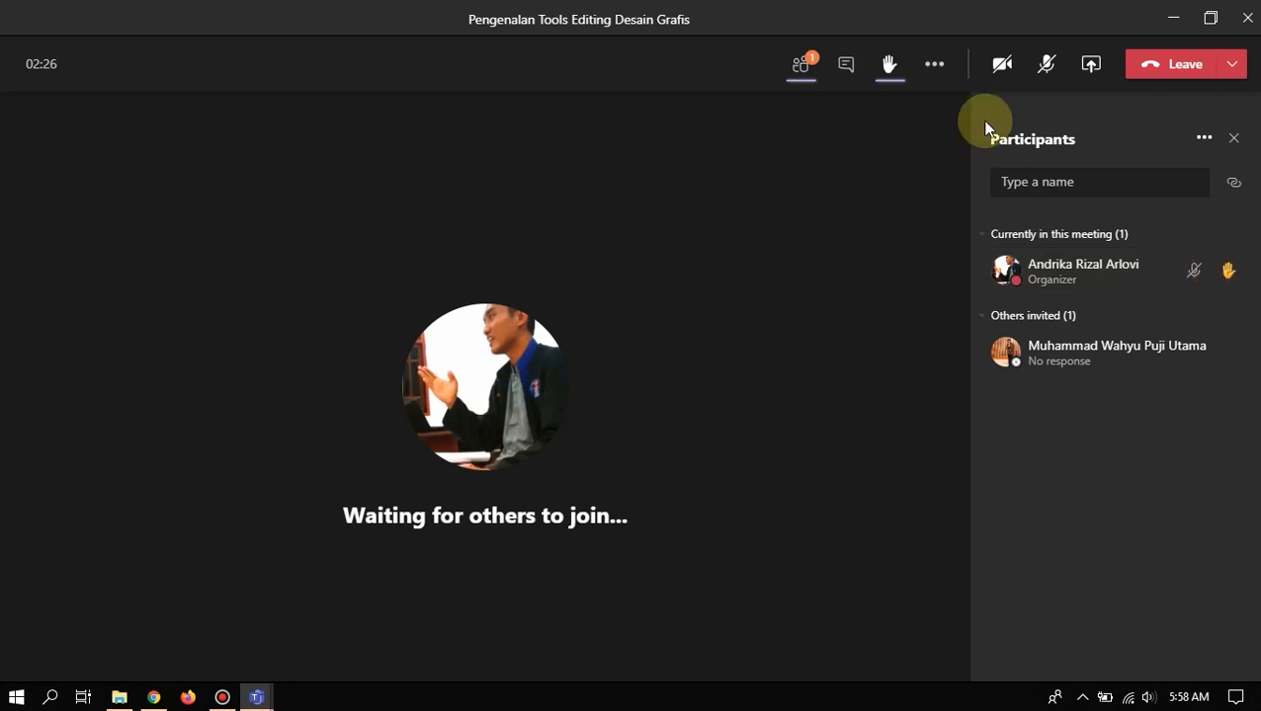
pyautogui.click(891, 71)
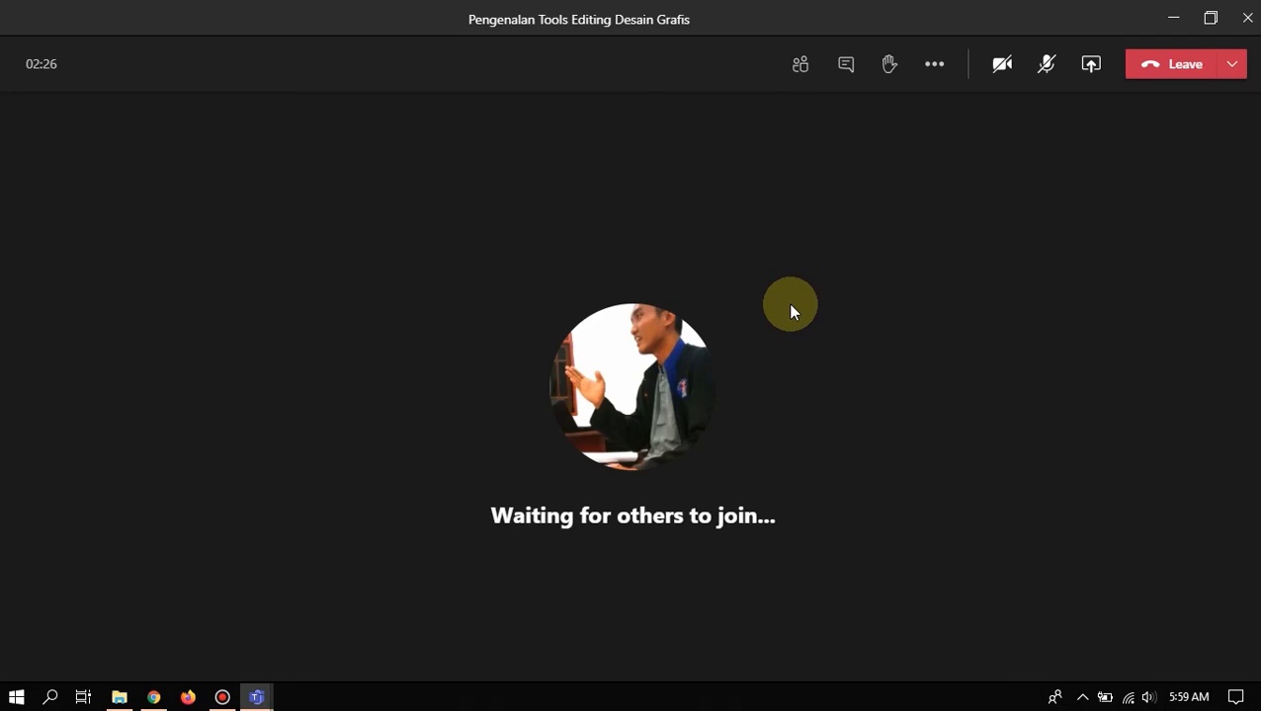
# - Copy the 'Join Microsoft Teams Meeting' link from Meeting details, then switch to the browser
pyautogui.click(933, 69)
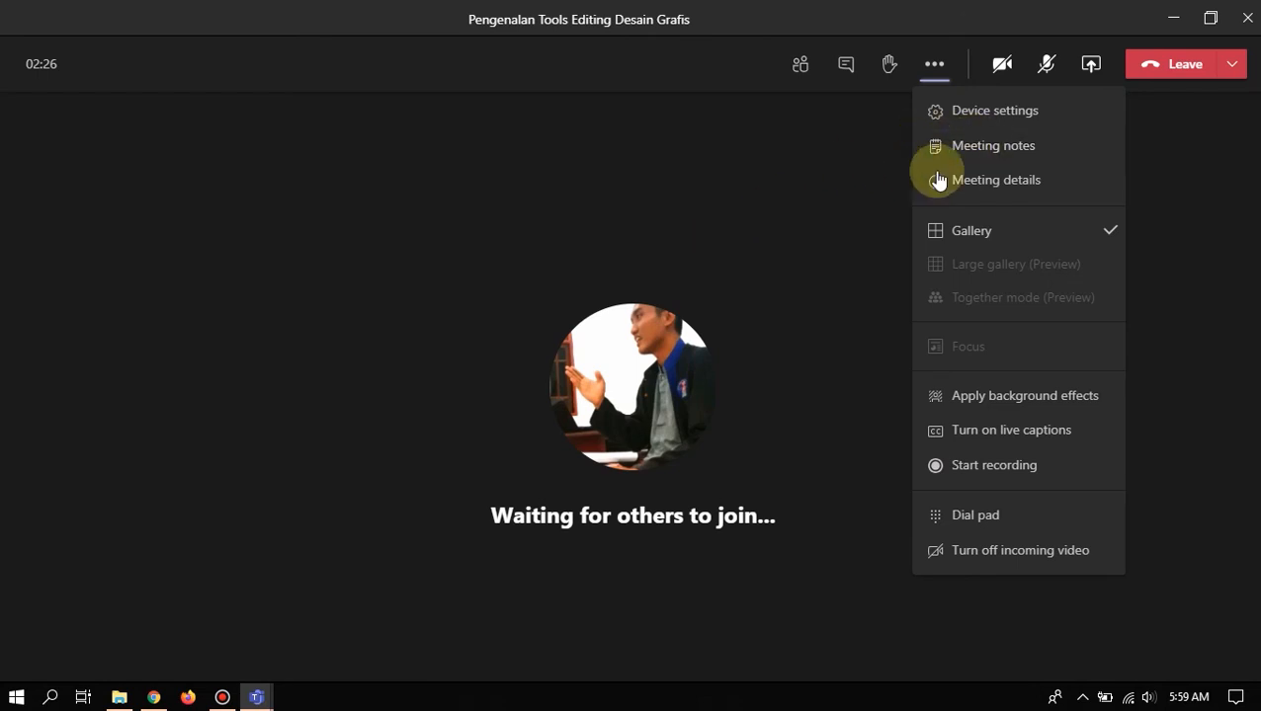
pyautogui.click(965, 188)
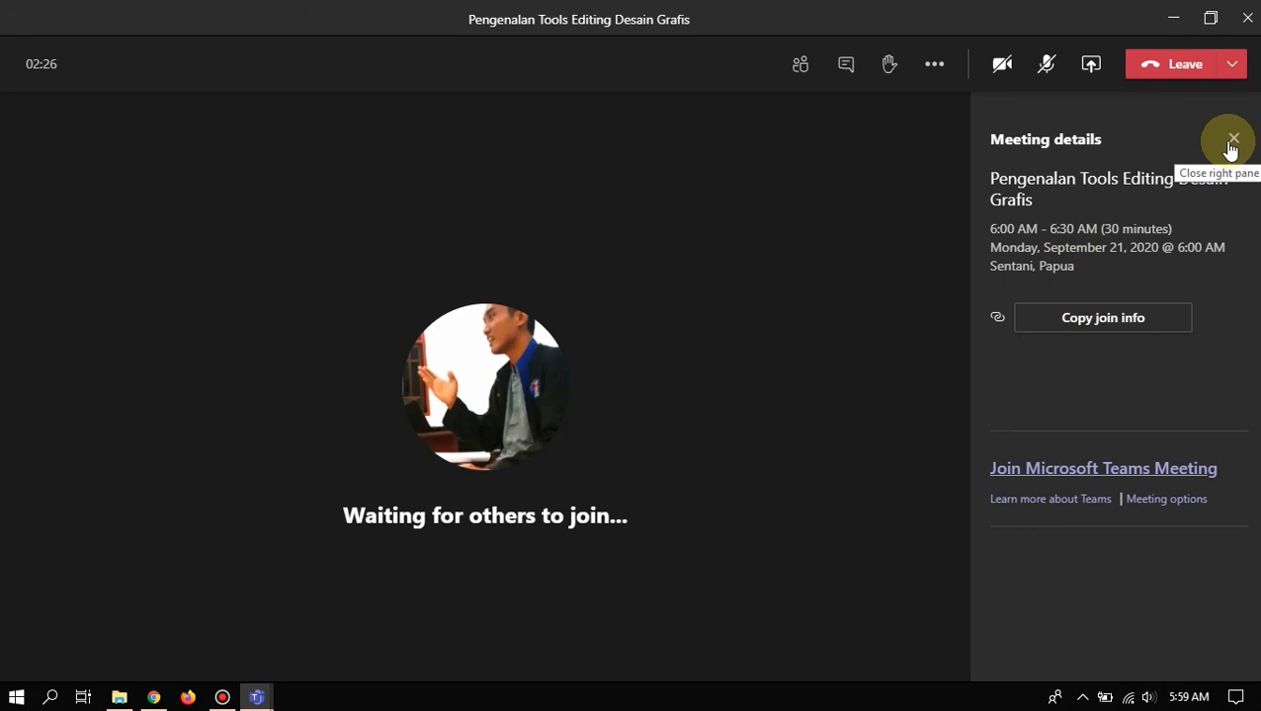
pyautogui.tripleClick(1123, 470)
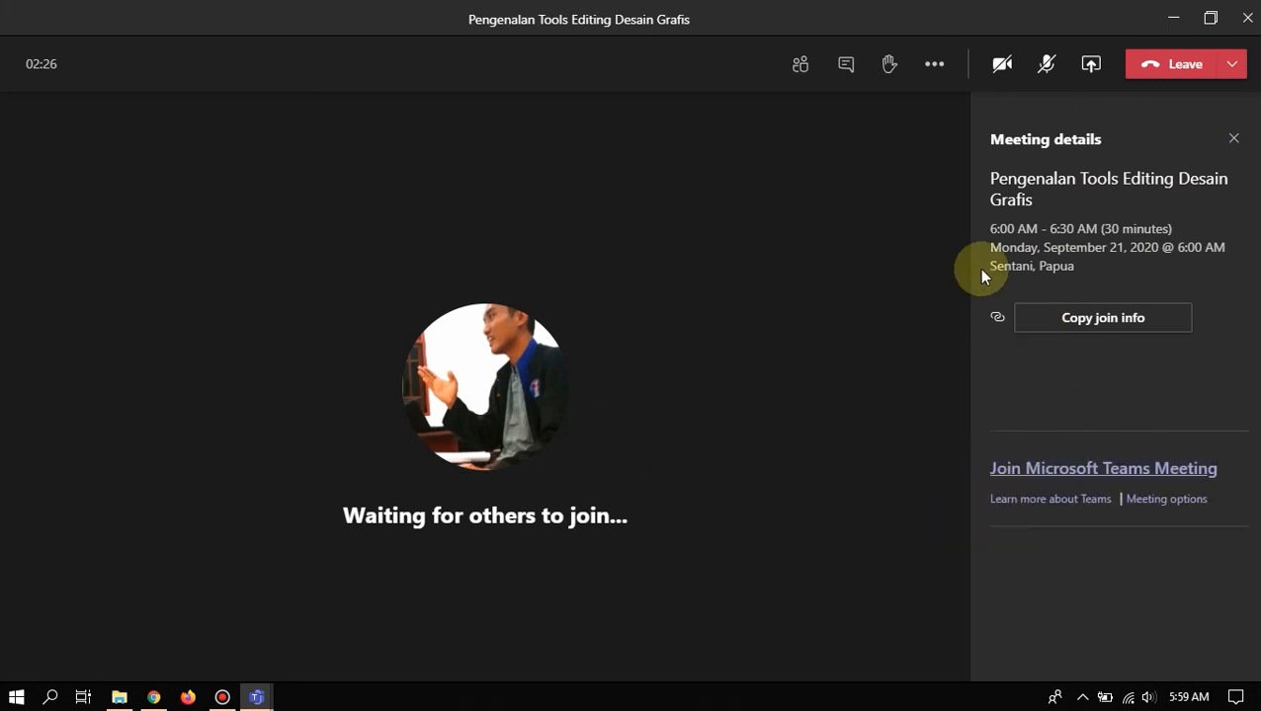
pyautogui.rightClick(1091, 467)
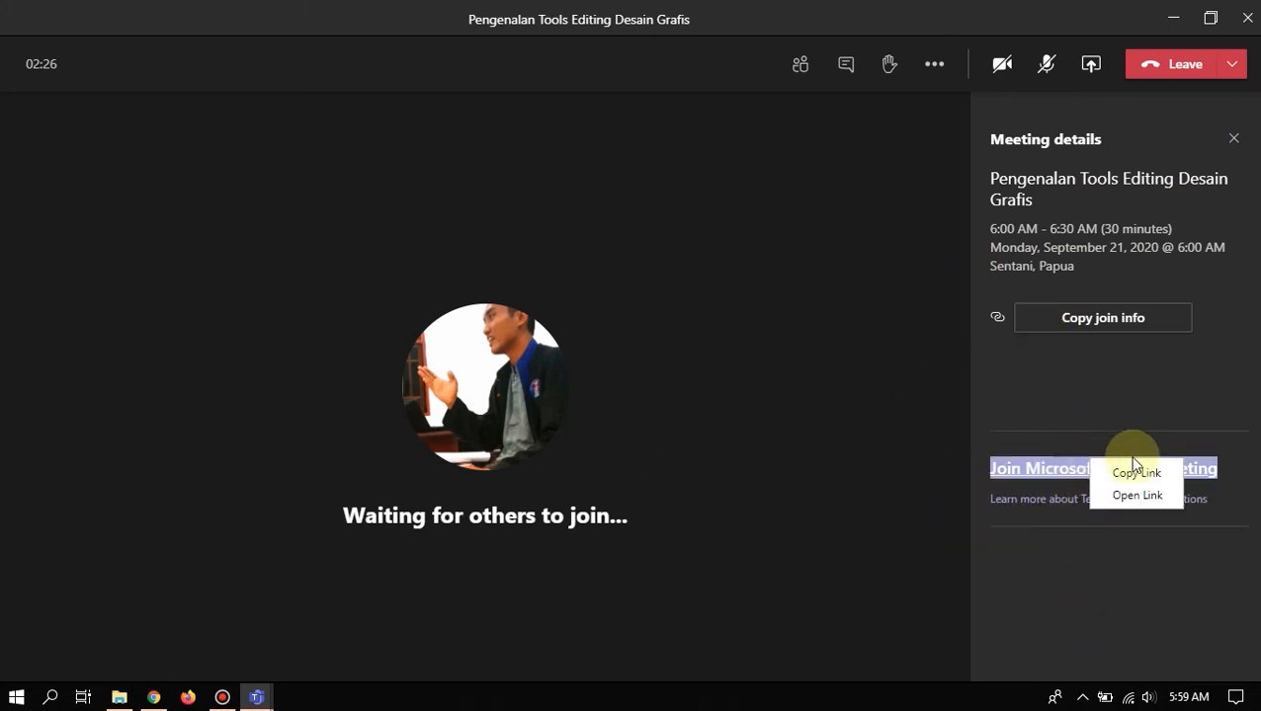
pyautogui.click(1136, 473)
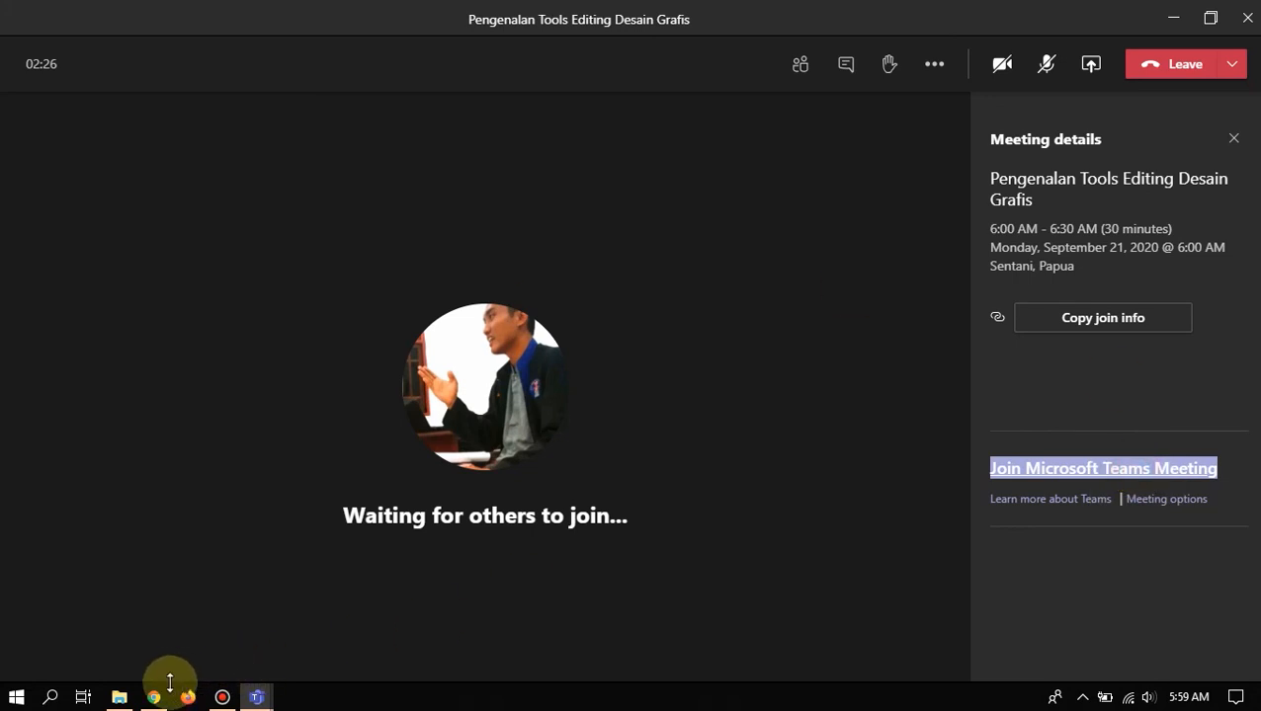
pyautogui.click(153, 698)
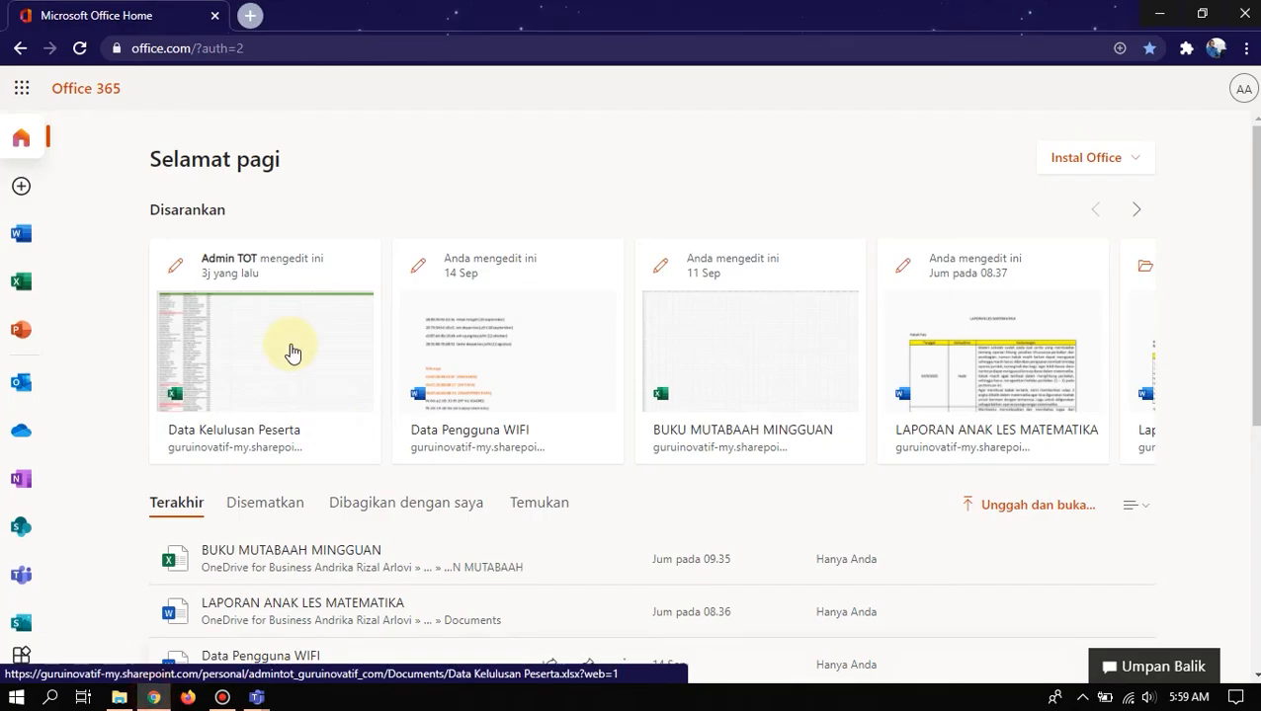
# - Open the gg.gg shortener in a new Chrome tab, after briefly trying s.id
pyautogui.click(249, 15)
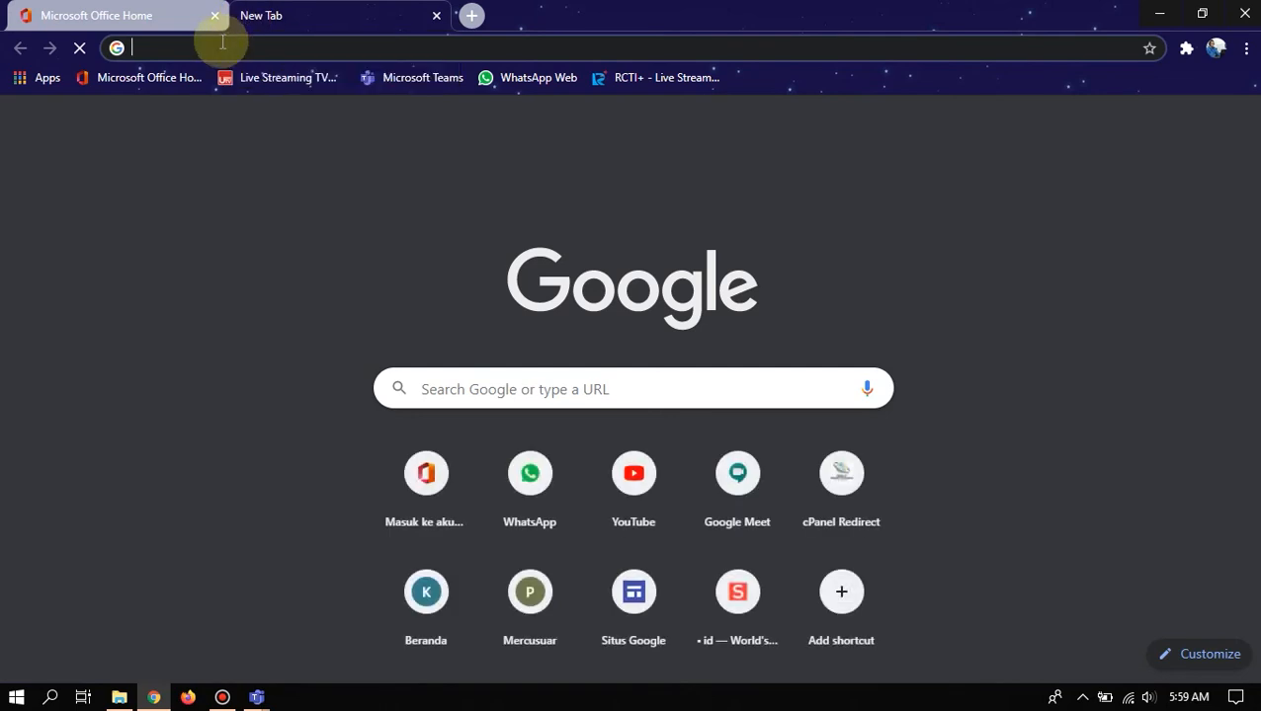
pyautogui.click(213, 47)
pyautogui.hotkey('ctrl', 'v')
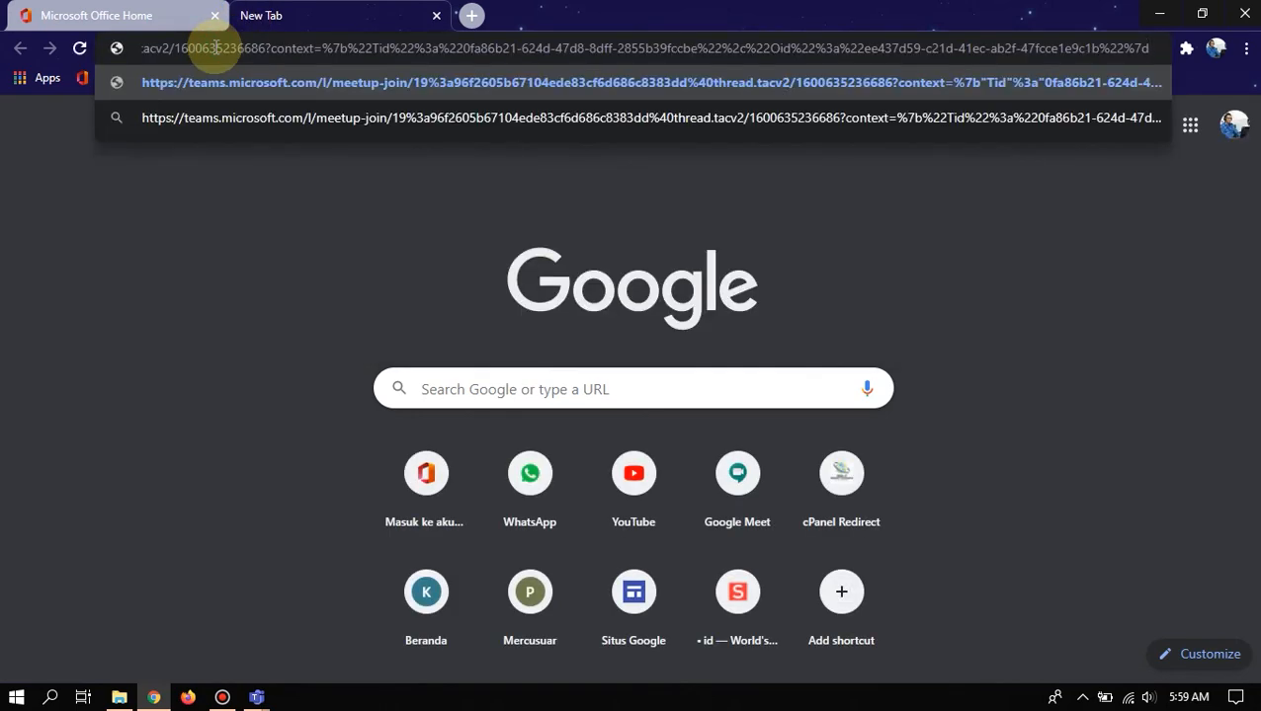
pyautogui.hotkey('ctrl', 'a')
pyautogui.press('Return')
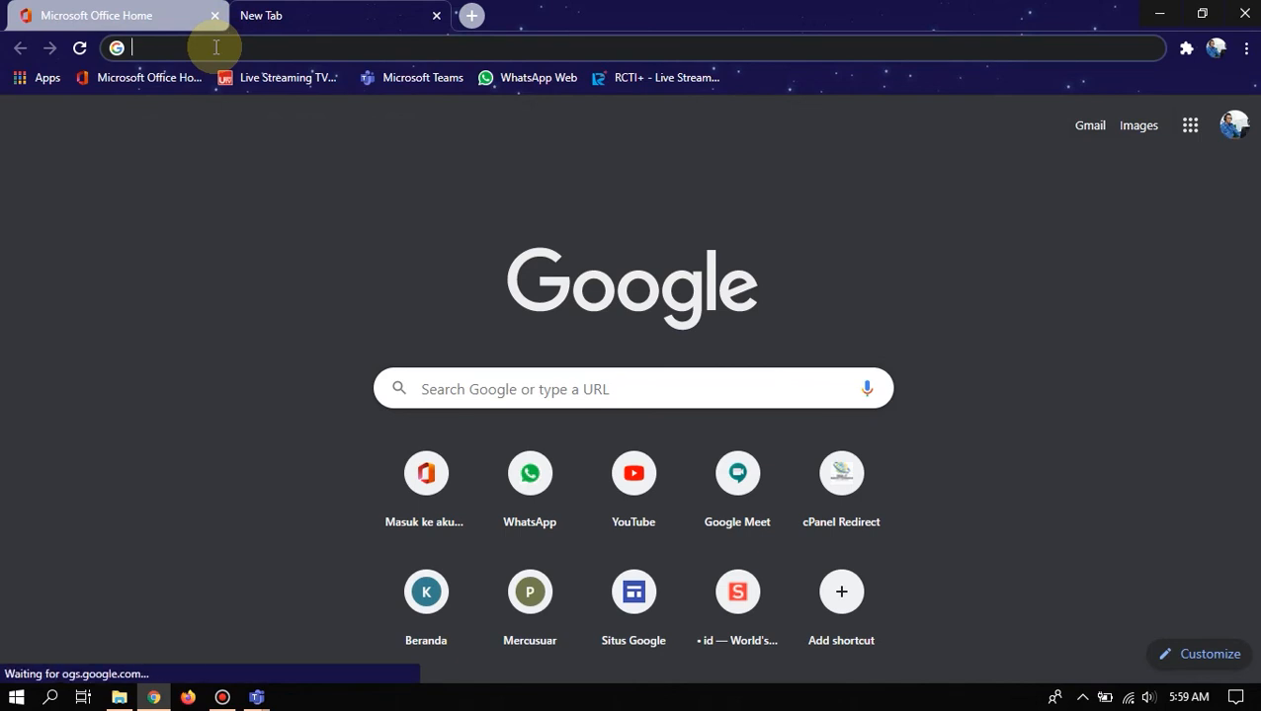
pyautogui.write('s.id')
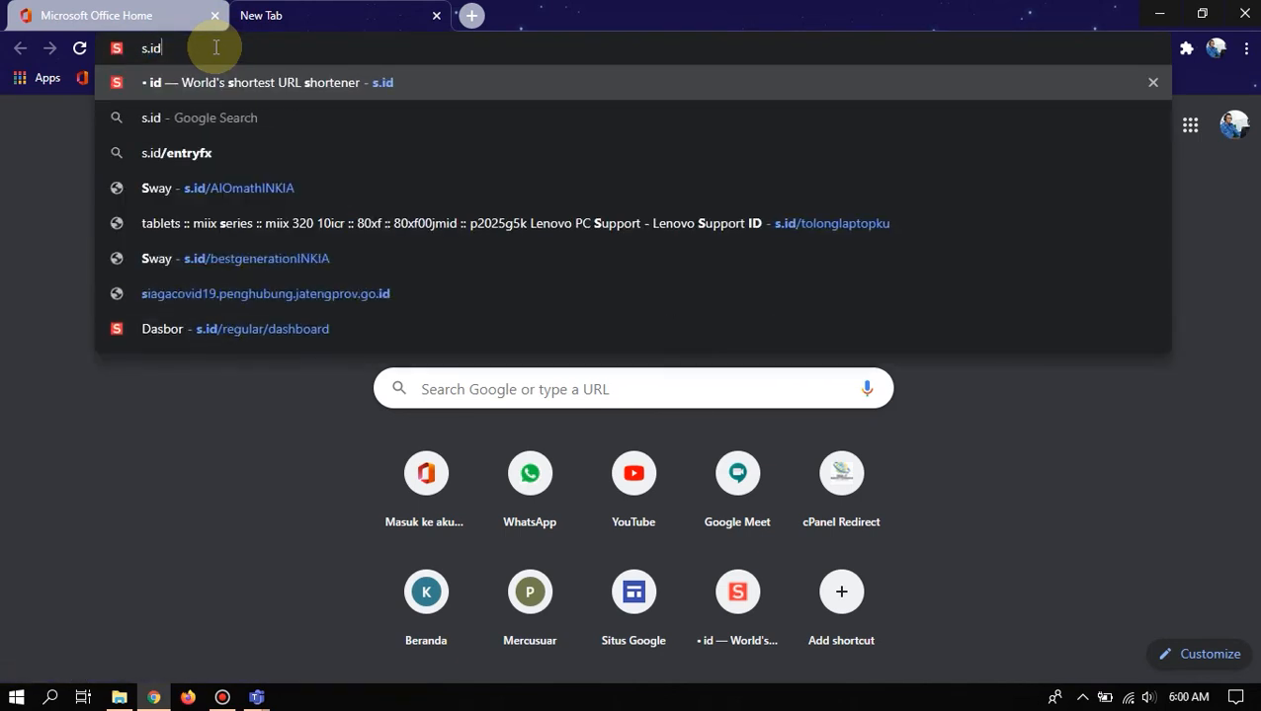
pyautogui.press('Return')
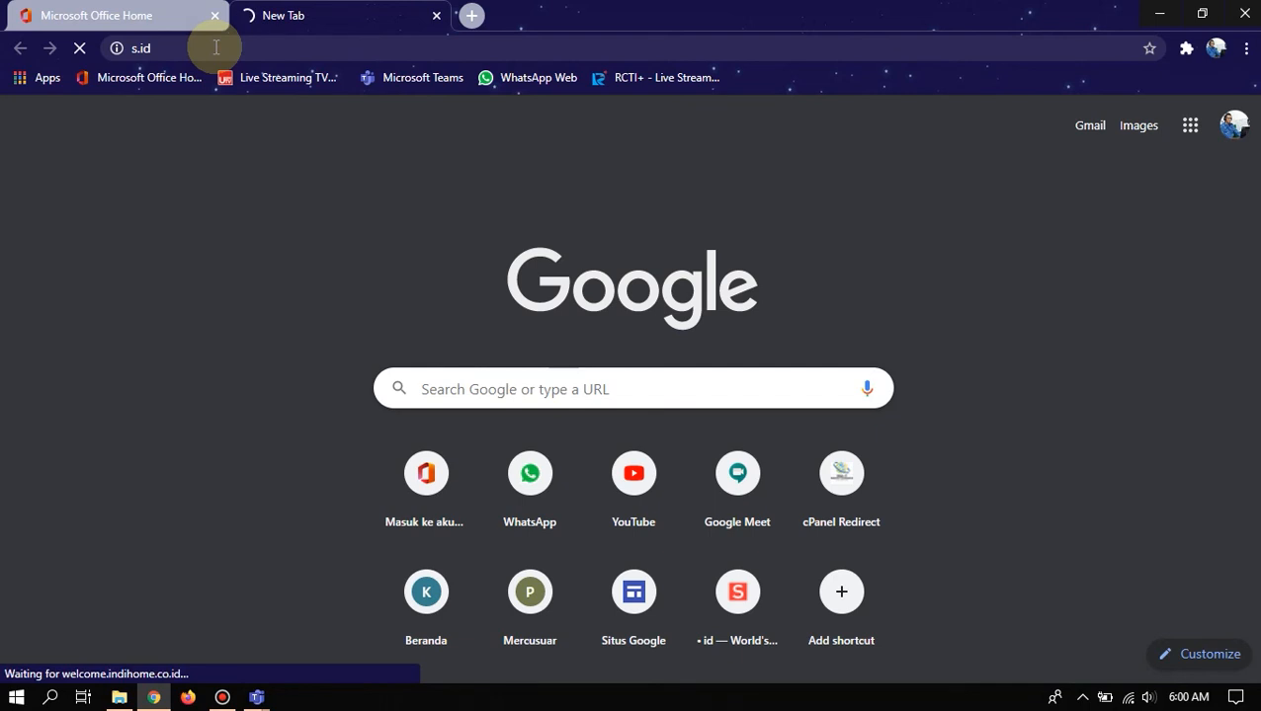
pyautogui.click(215, 47)
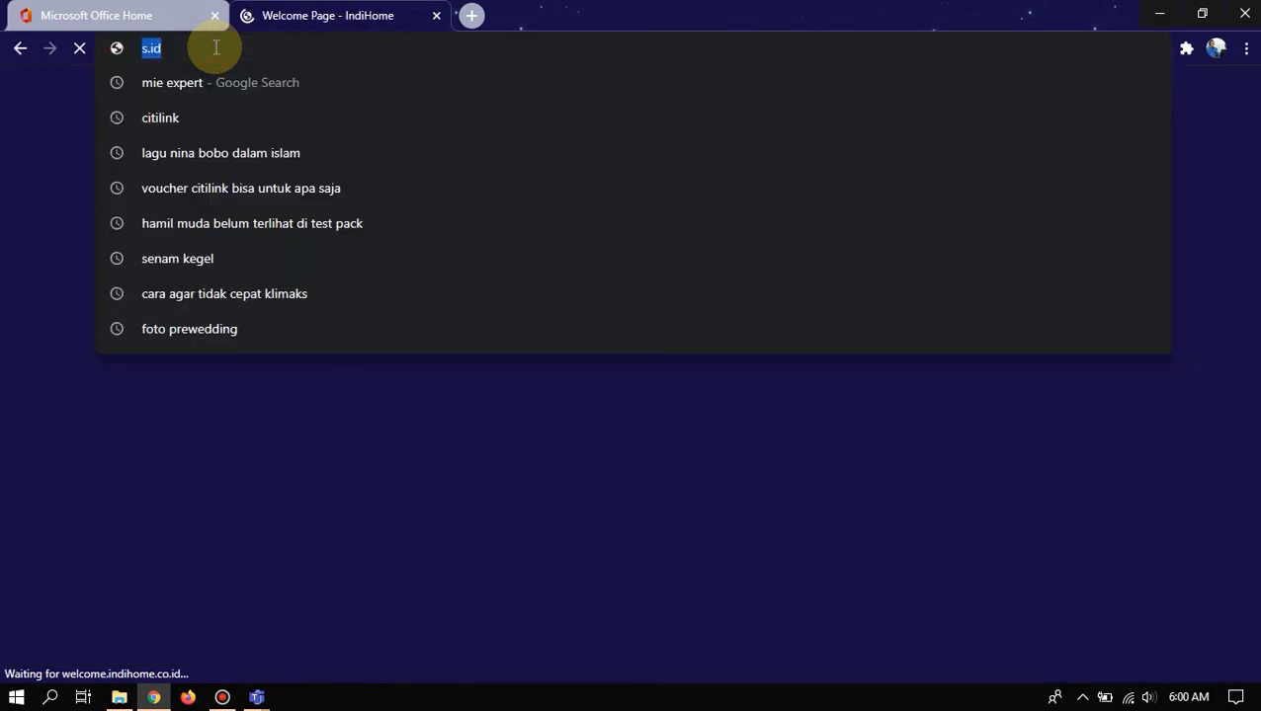
pyautogui.write('gg.gg')
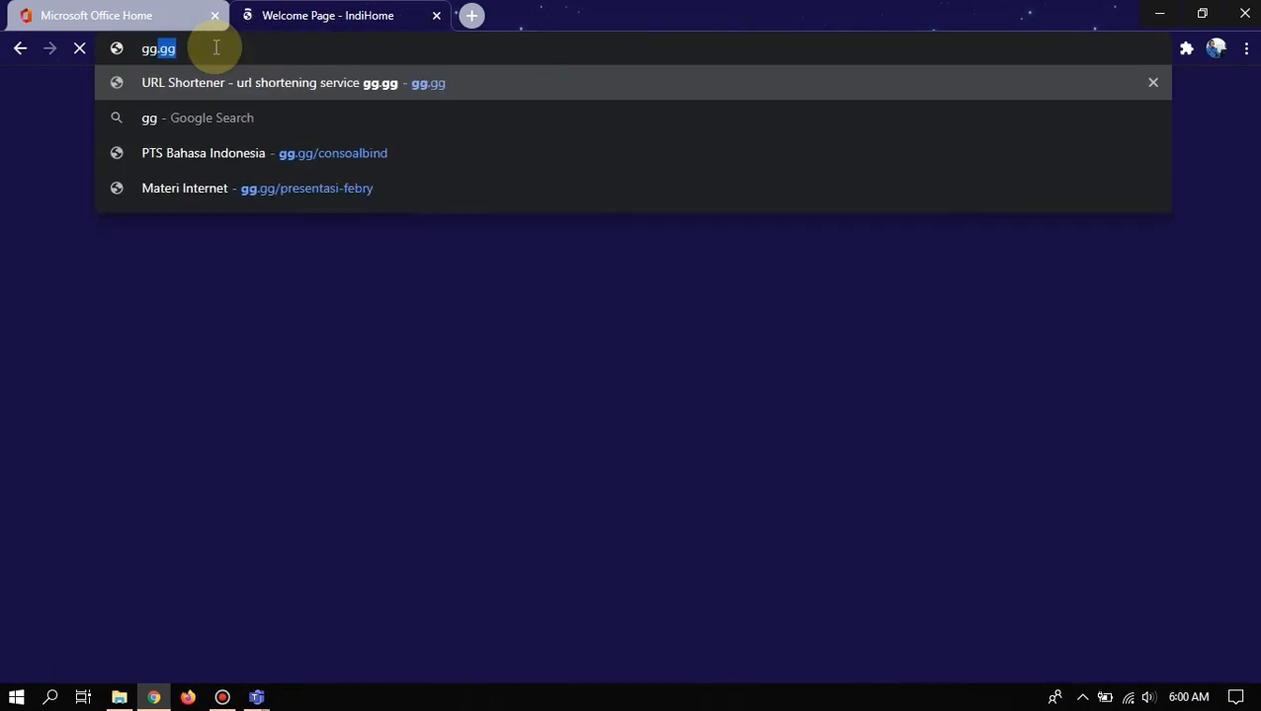
pyautogui.press('Return')
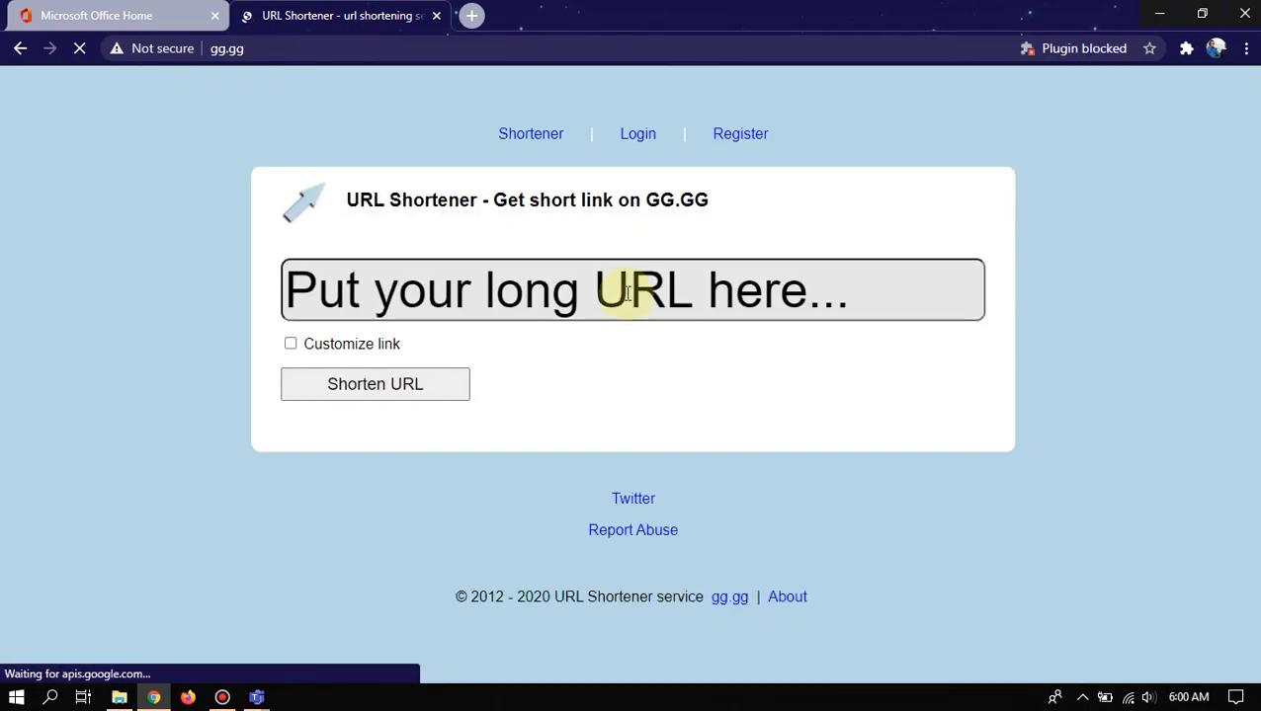
# - Shorten the pasted meeting link using the custom alias 'contohmeetingteams'
pyautogui.click(569, 289)
pyautogui.hotkey('ctrl', 'v')
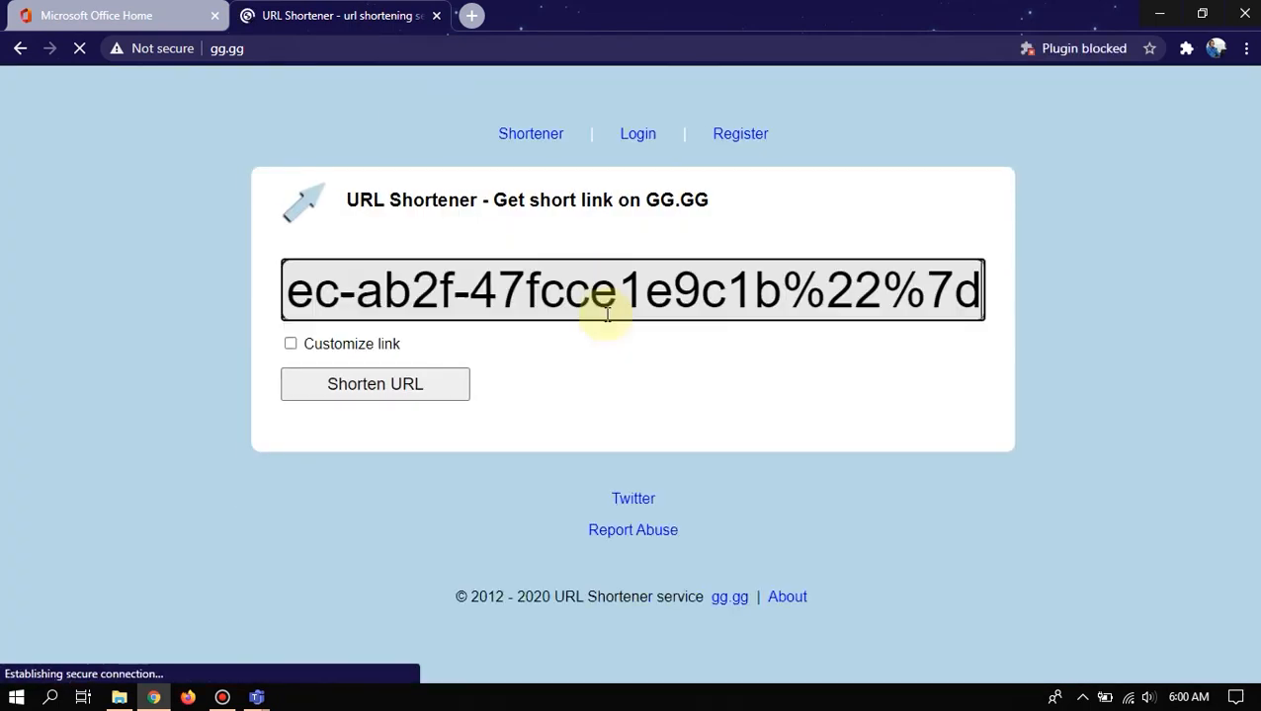
pyautogui.click(290, 343)
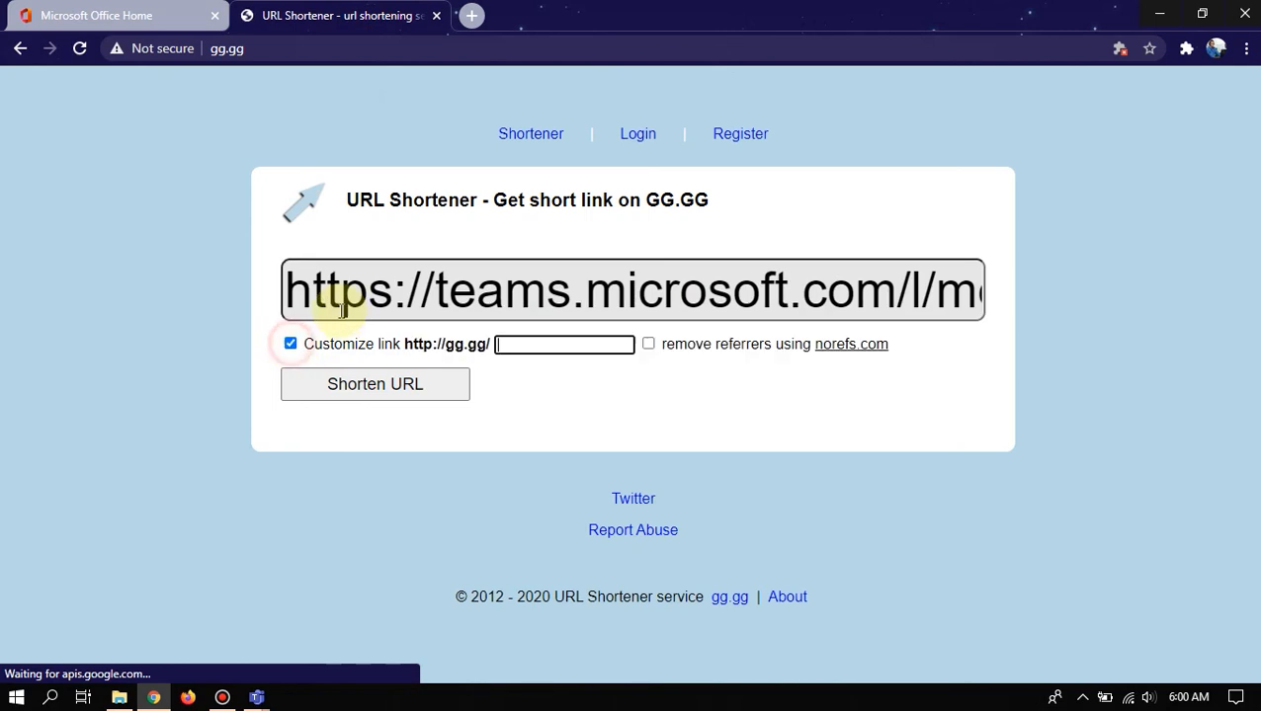
pyautogui.click(535, 344)
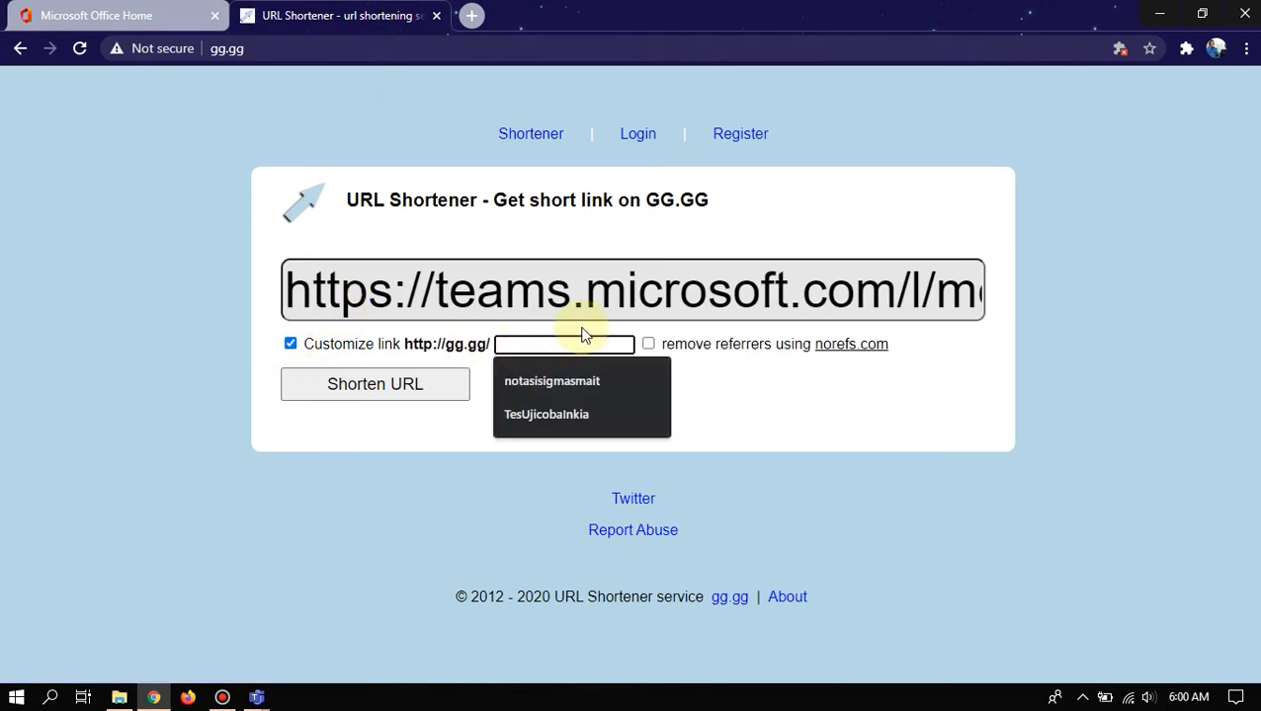
pyautogui.write('contoh')
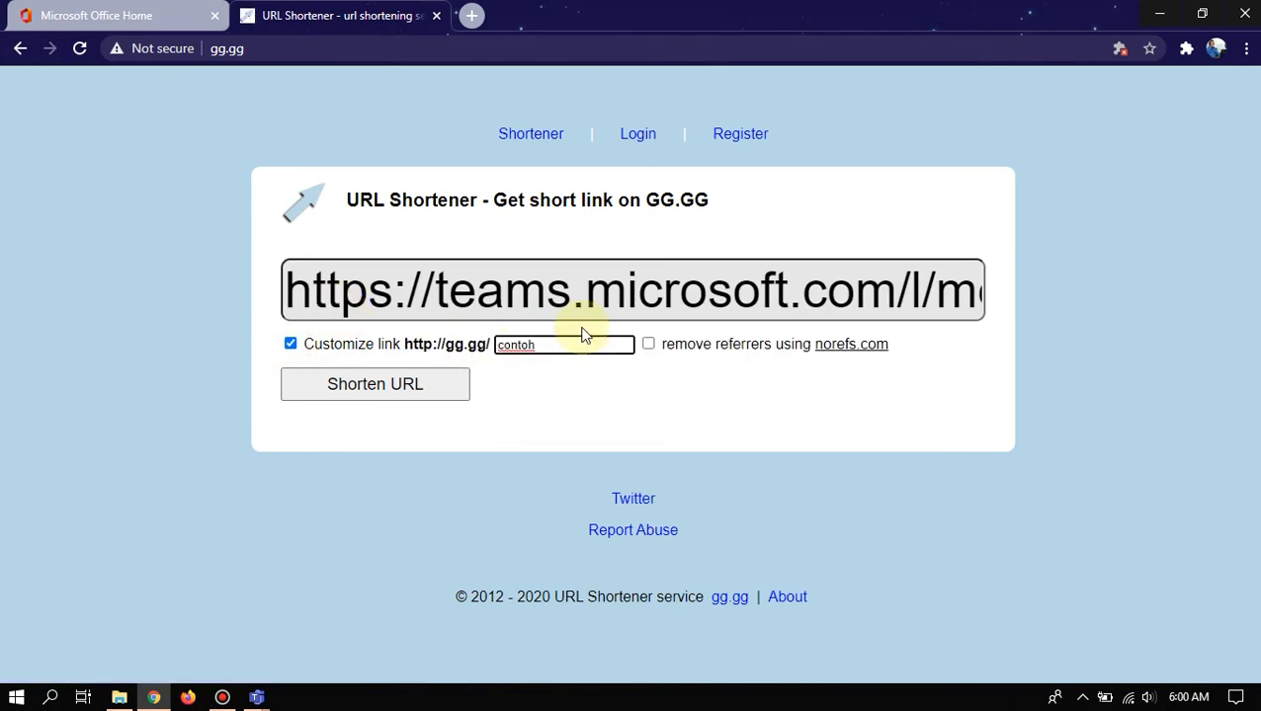
pyautogui.write('meetingteams')
pyautogui.click(391, 390)
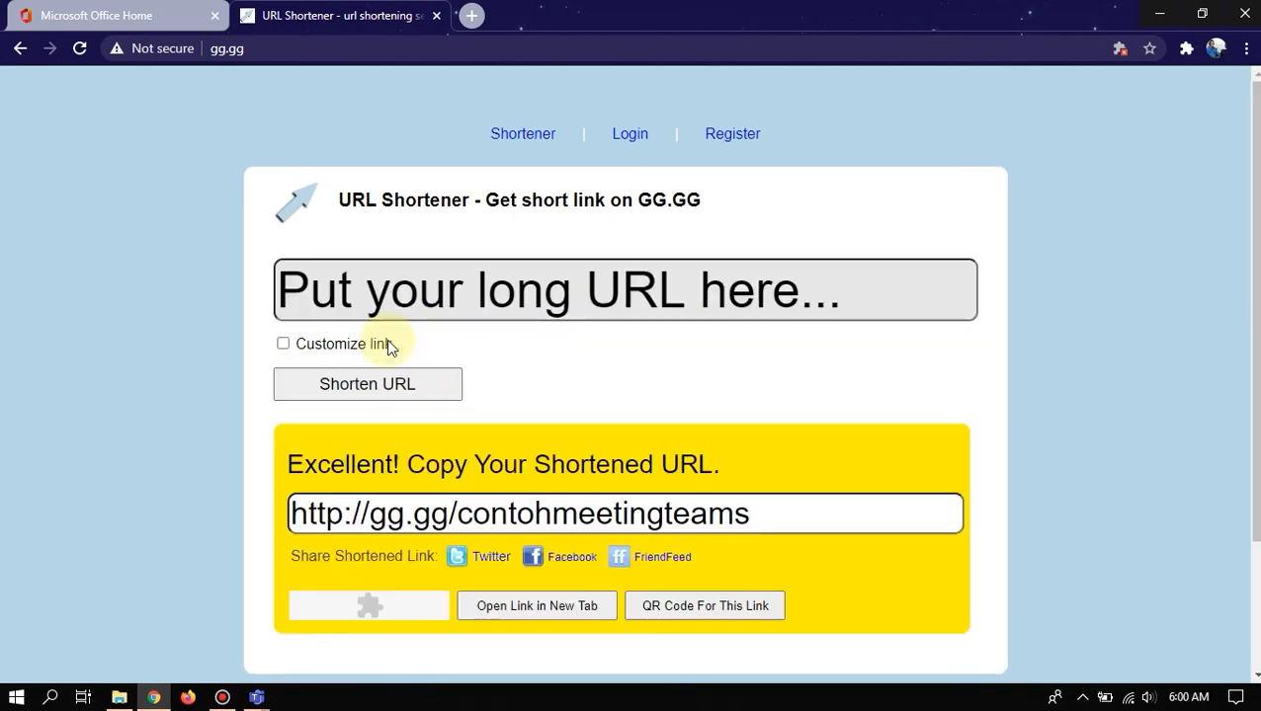
pyautogui.moveTo(755, 513); pyautogui.dragTo(242, 515)
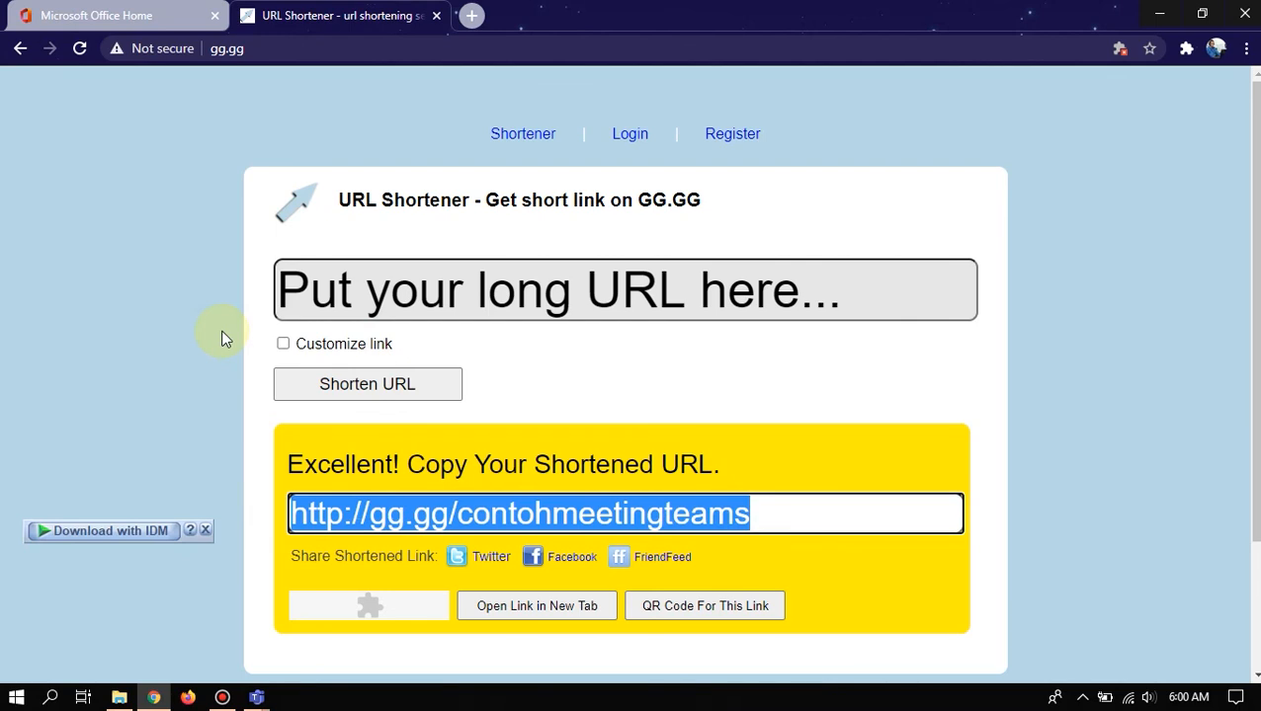
pyautogui.click(199, 237)
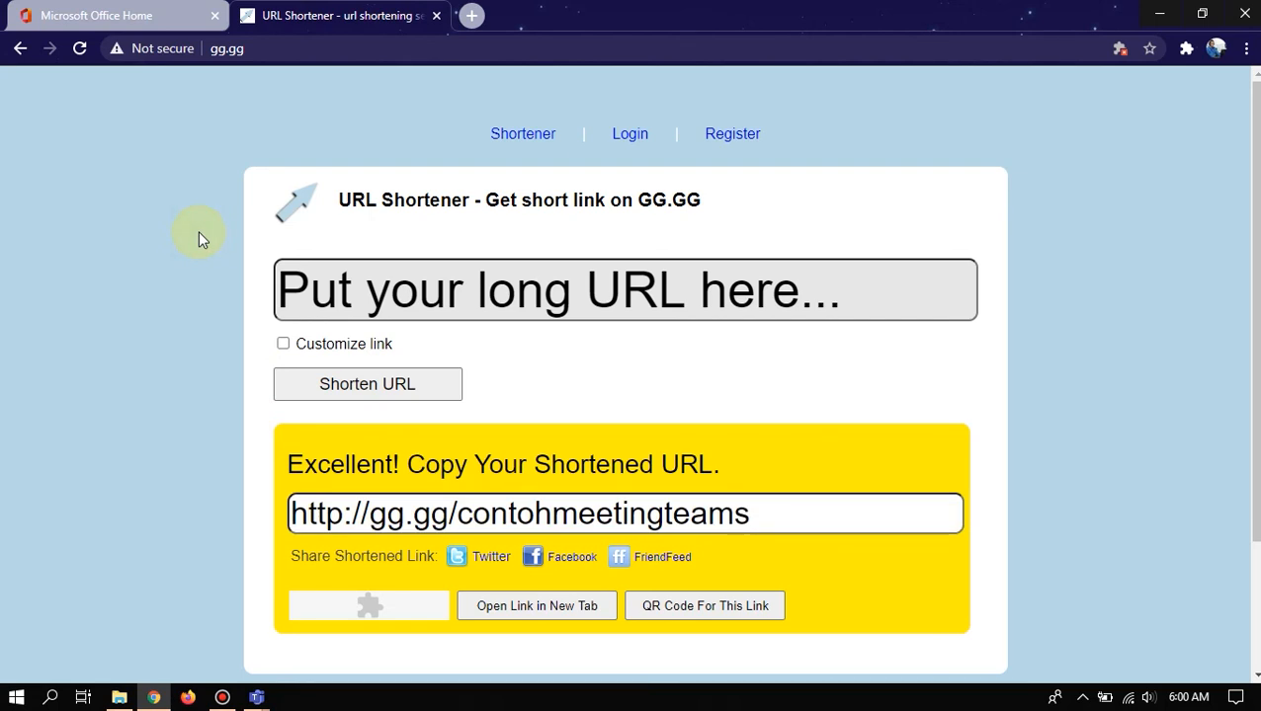
pyautogui.click(438, 16)
# - Bring the Teams meeting back, close Meeting details, and try the large gallery layout from More actions
pyautogui.moveTo(256, 698)
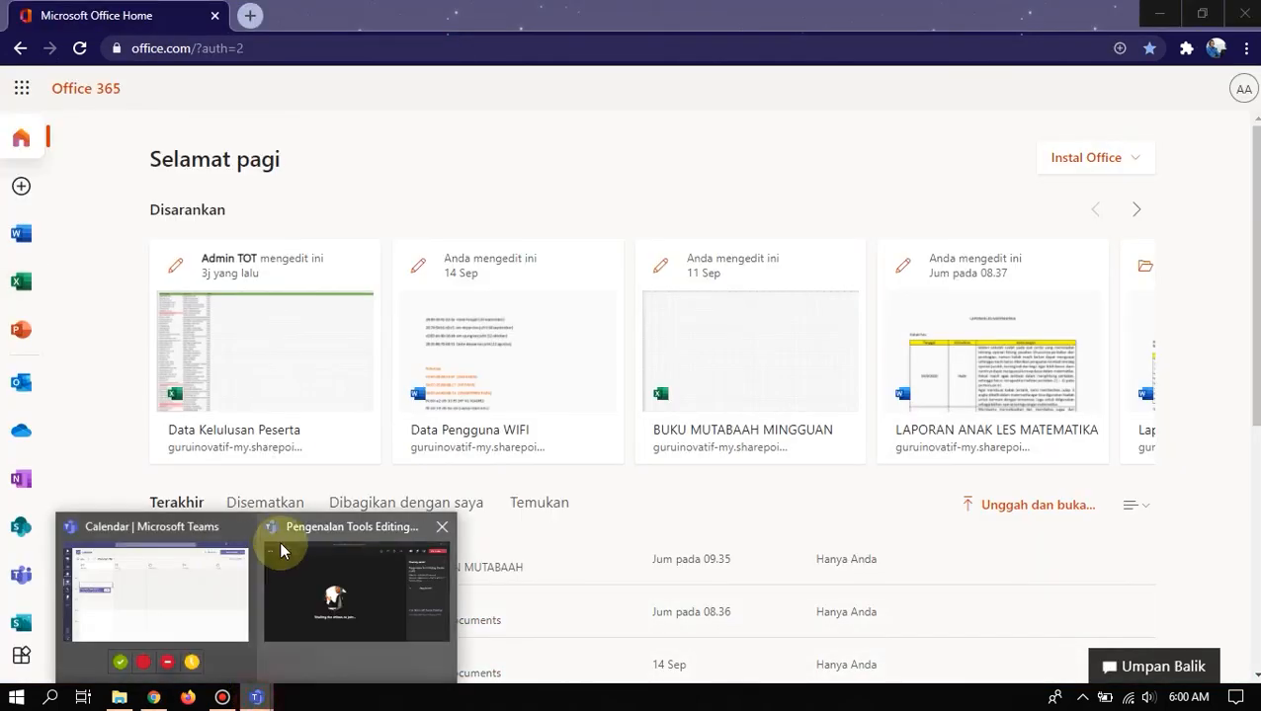
pyautogui.click(332, 601)
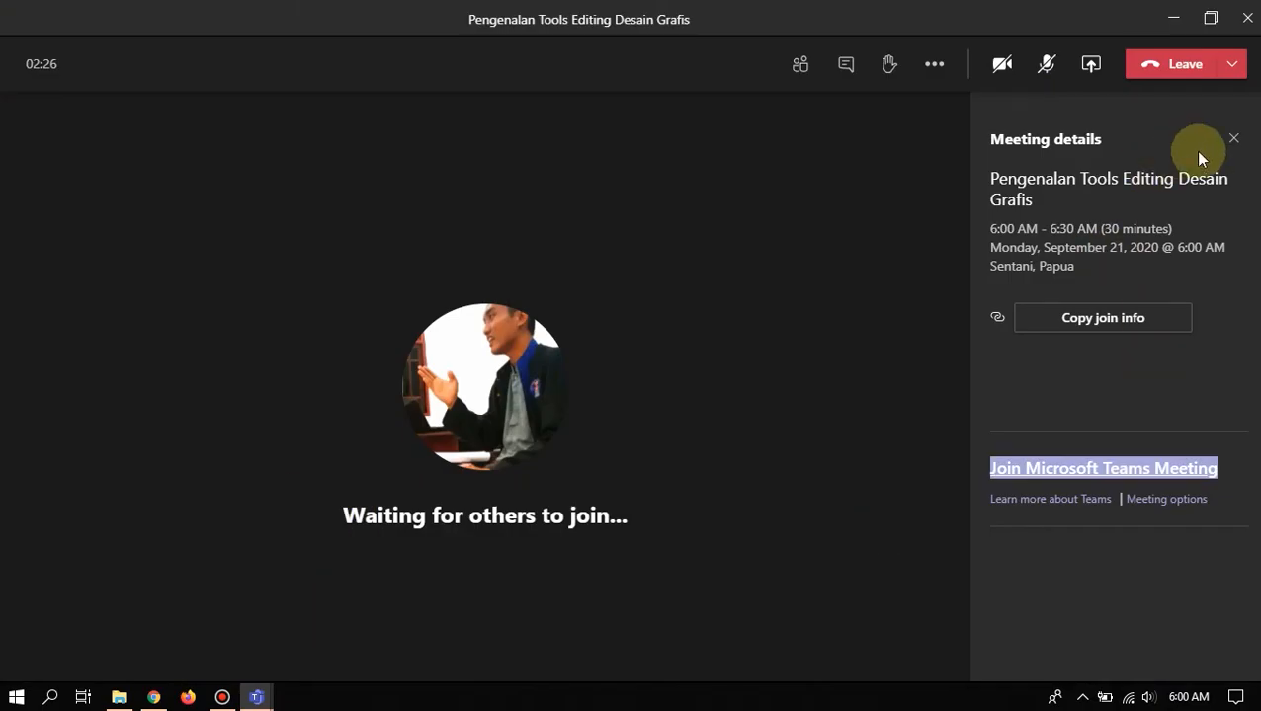
pyautogui.click(1232, 139)
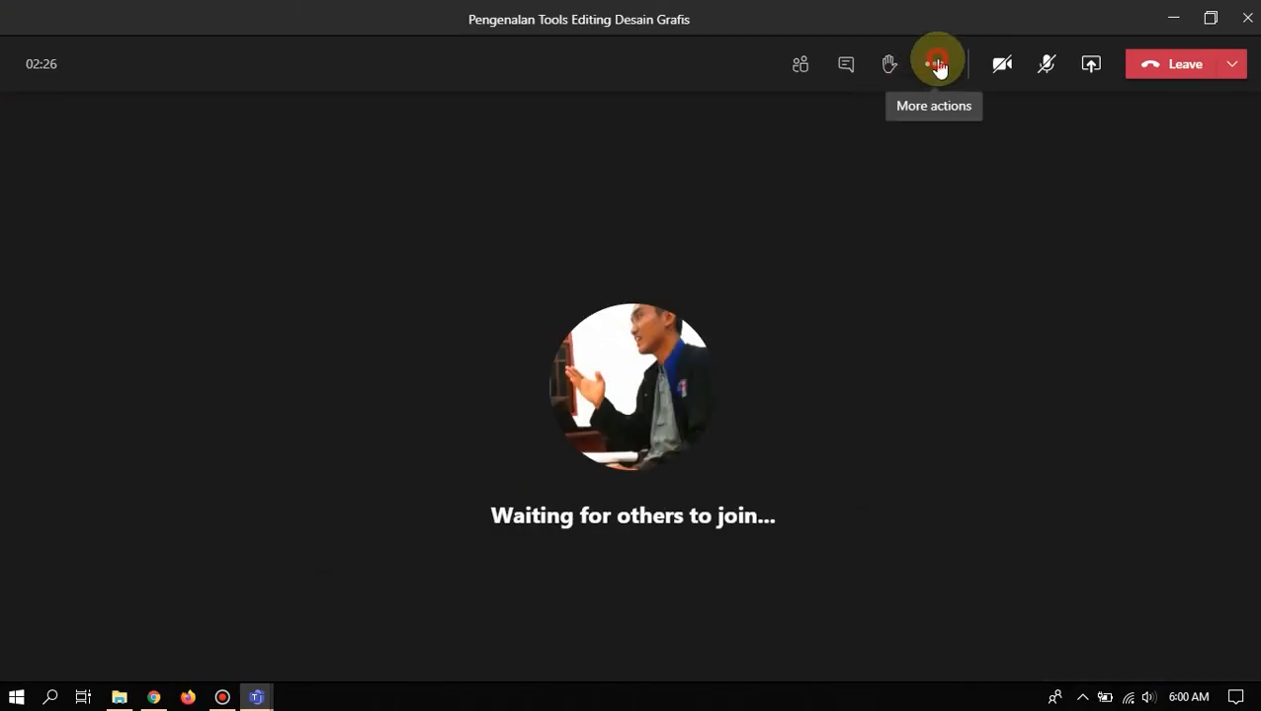
pyautogui.click(938, 66)
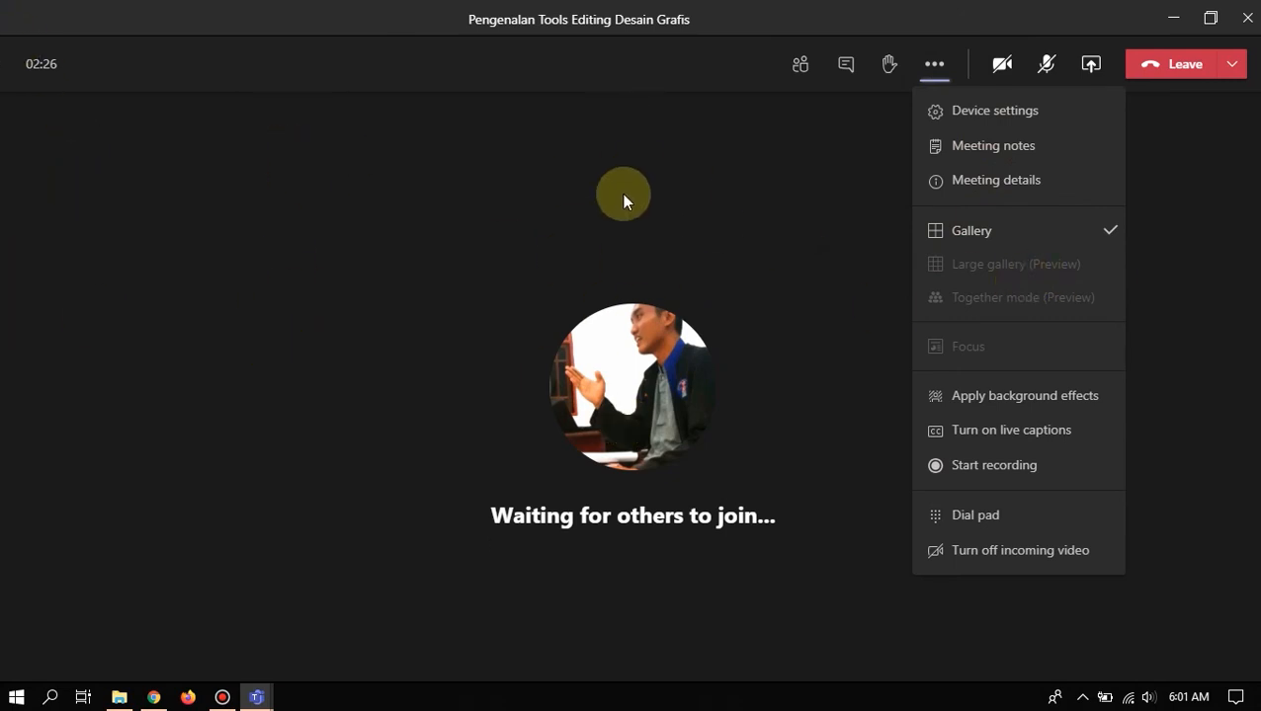
pyautogui.click(992, 271)
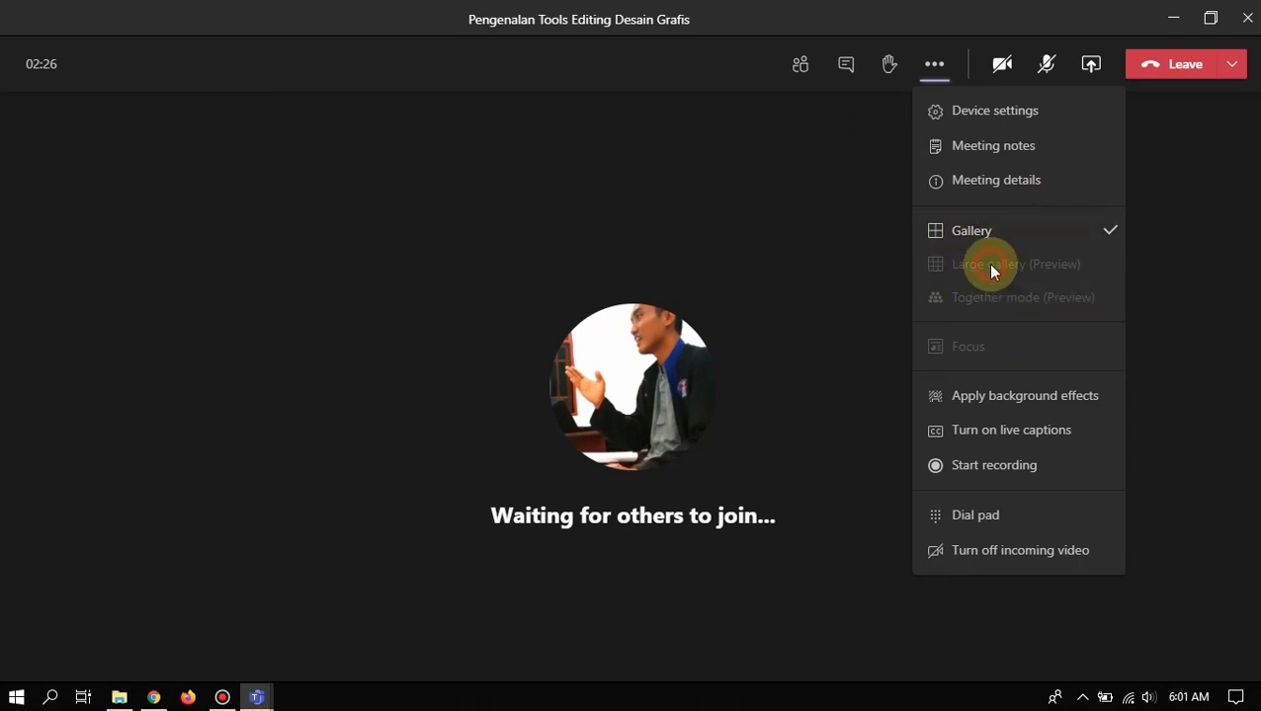
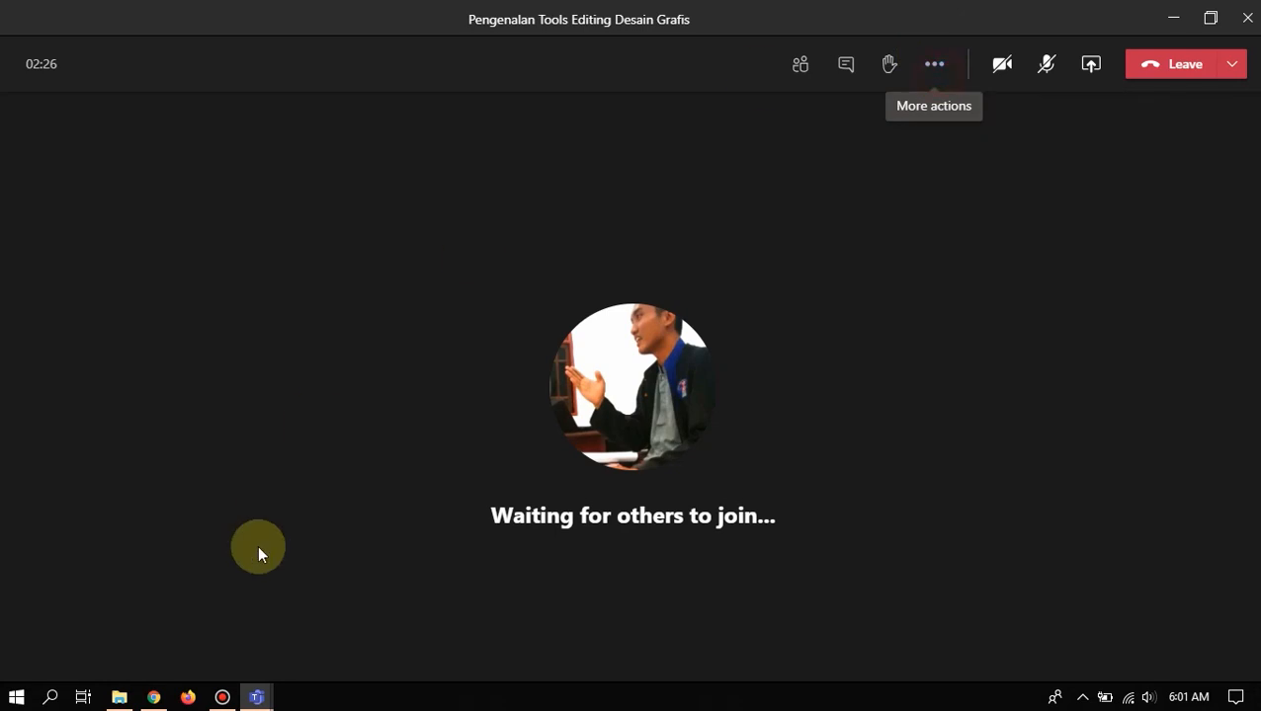
# - Briefly check the screen recorder window and the More actions list, then close both
pyautogui.click(223, 697)
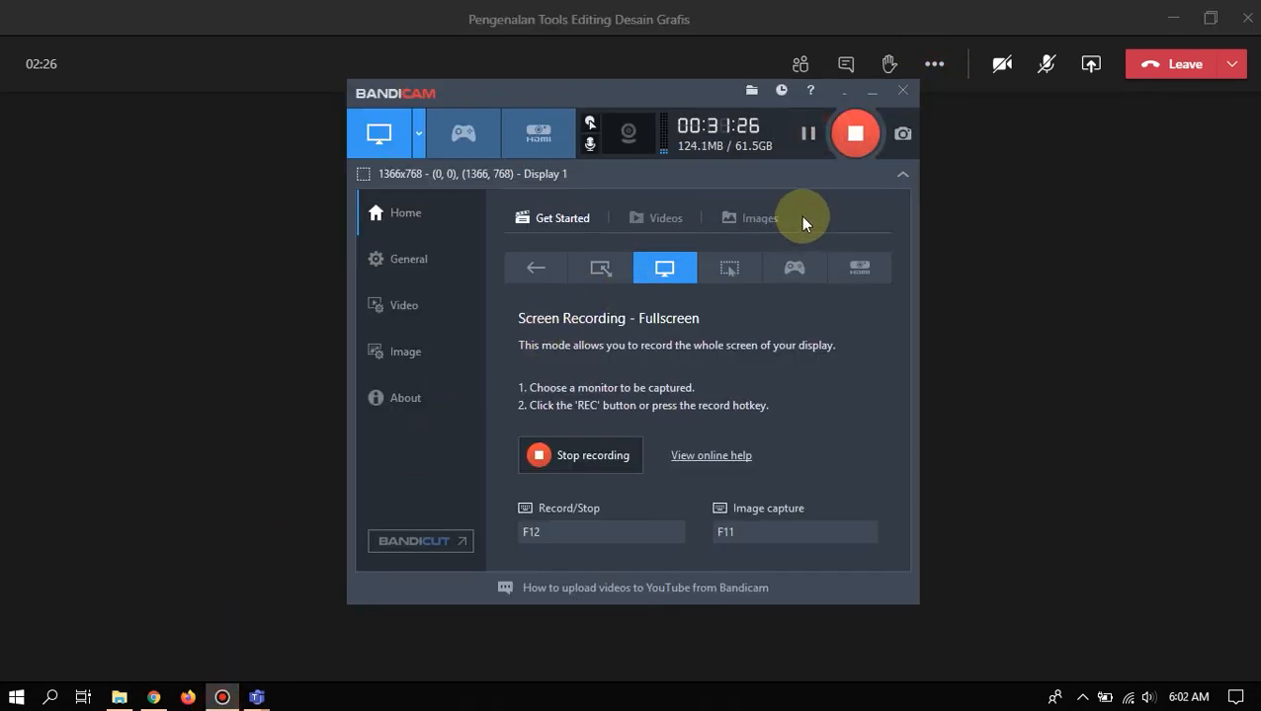
pyautogui.click(872, 91)
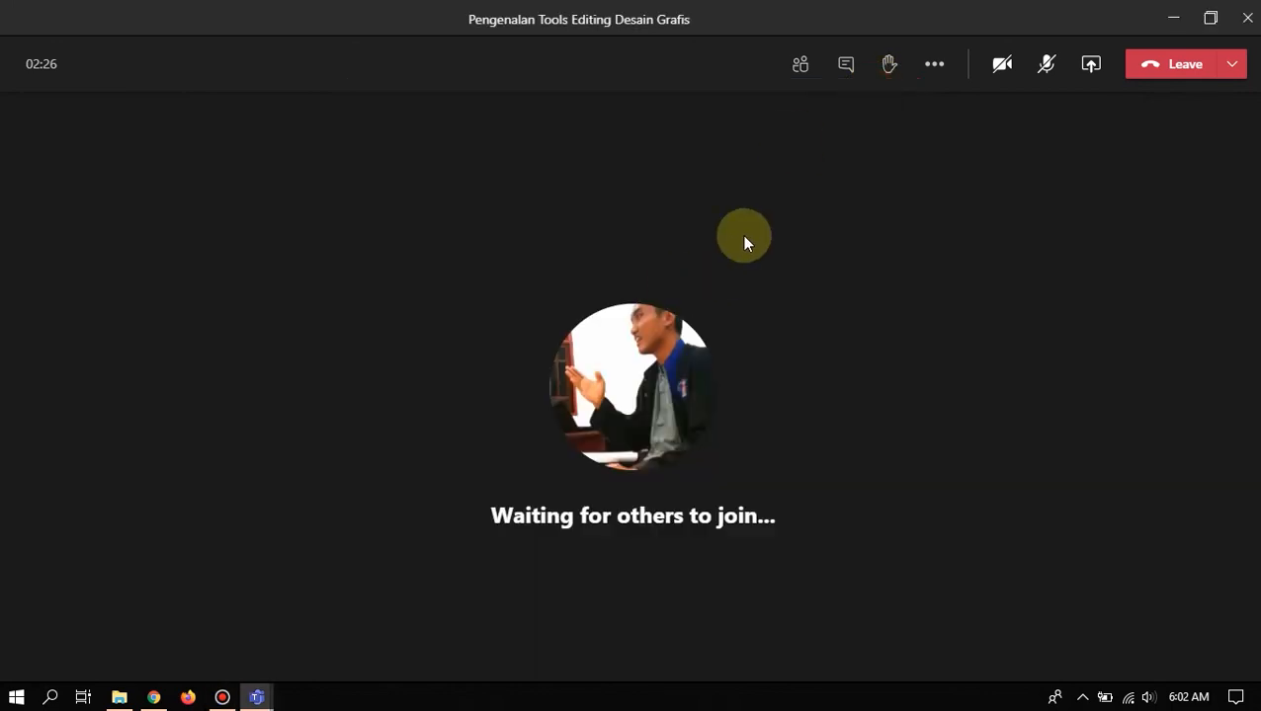
pyautogui.click(936, 69)
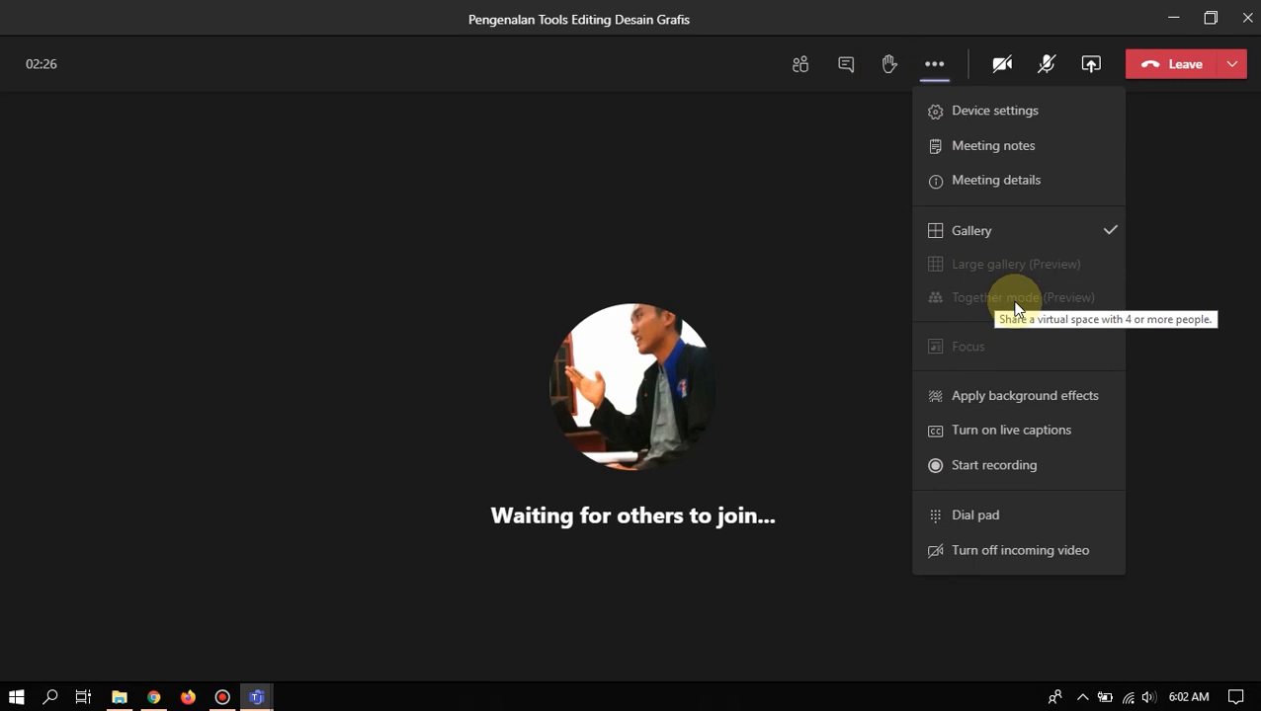
pyautogui.click(1130, 123)
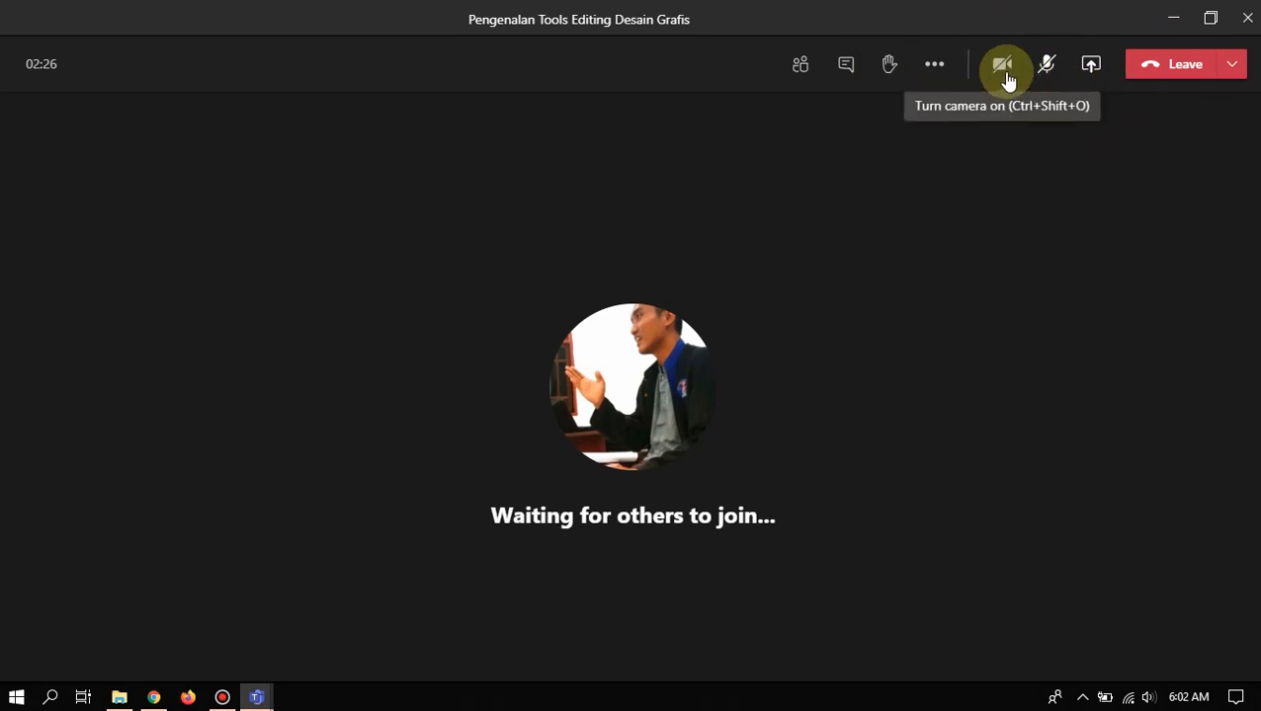
# - In the Share content tray, switch Include computer sound on and off, then bring up the Leave choices
pyautogui.click(1096, 71)
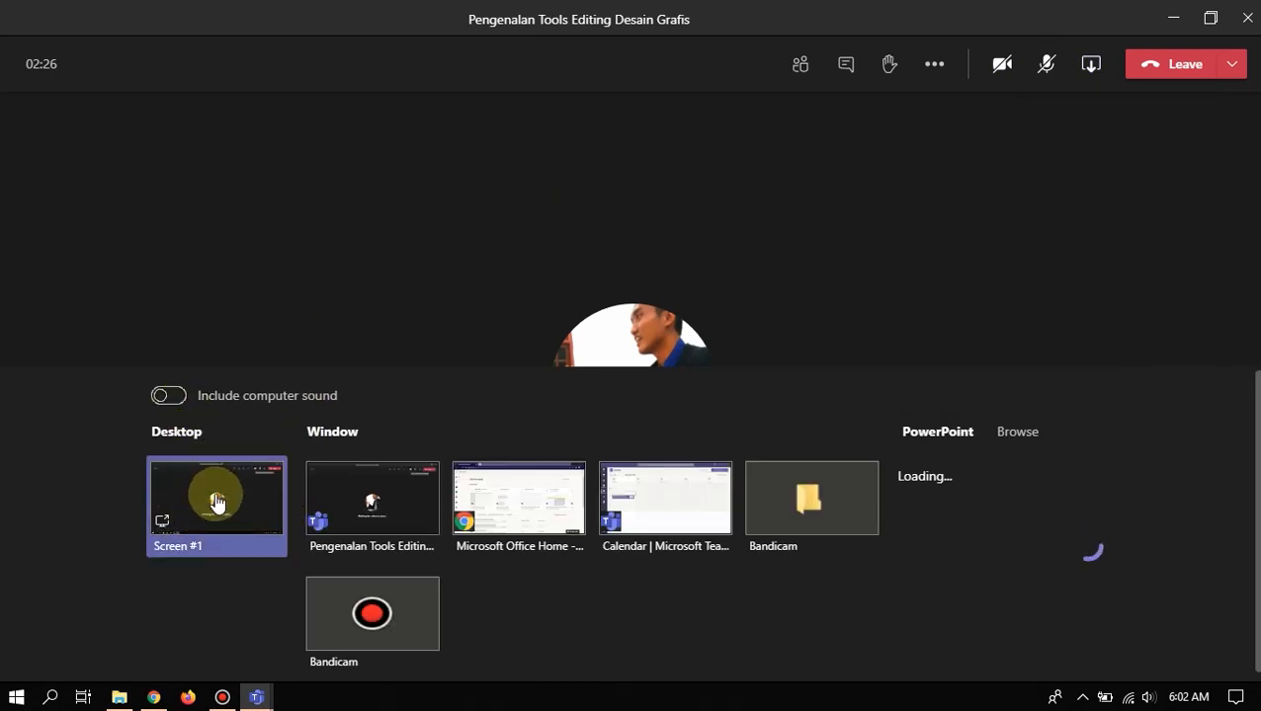
pyautogui.click(182, 398)
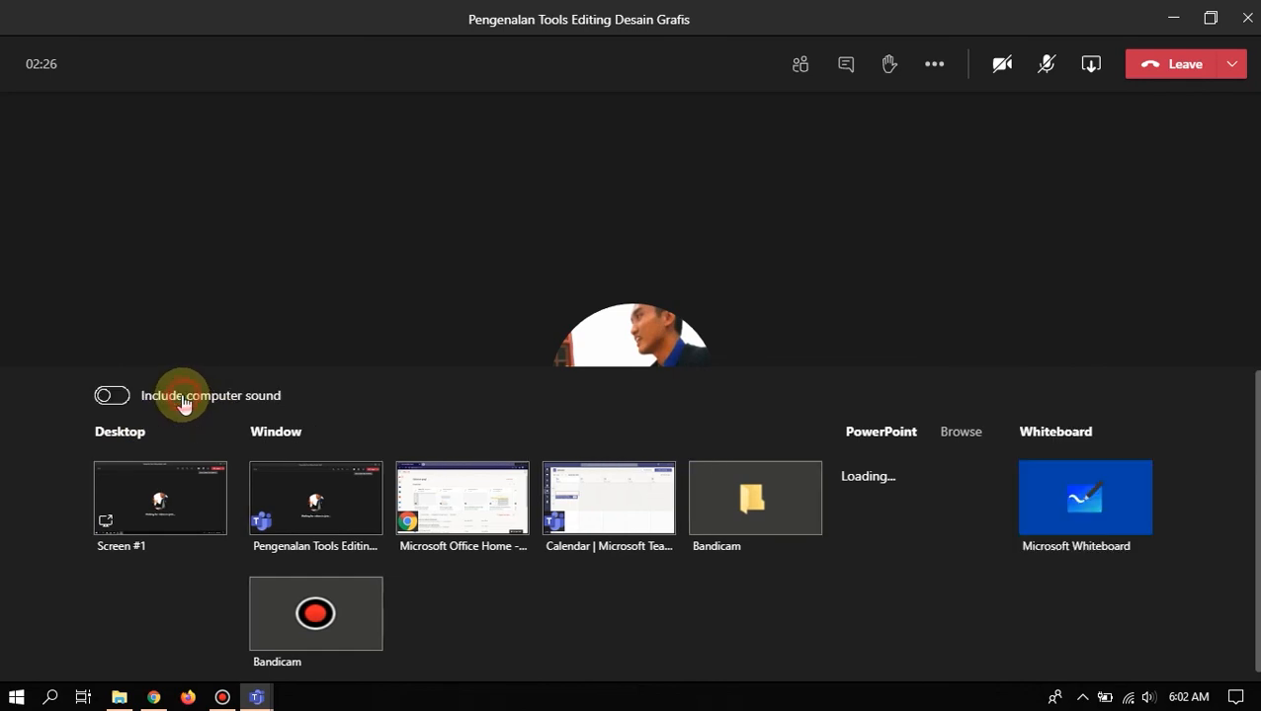
pyautogui.click(106, 398)
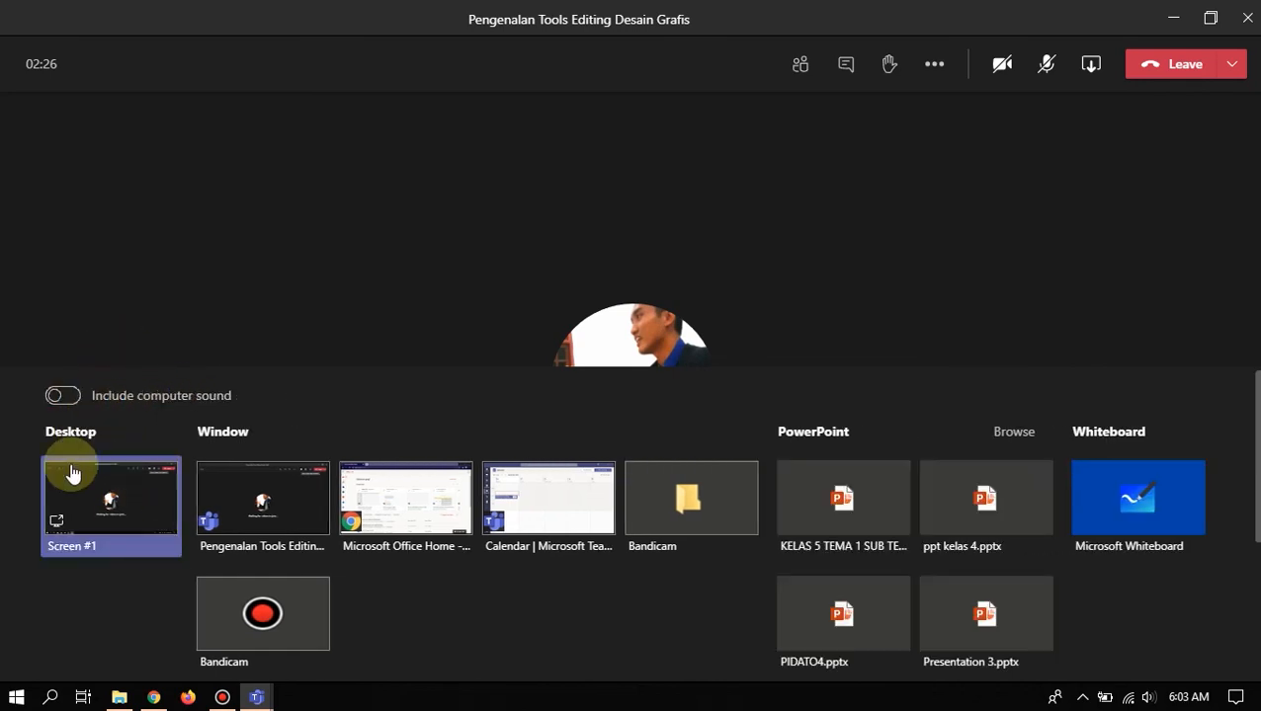
pyautogui.click(1090, 63)
pyautogui.click(1233, 66)
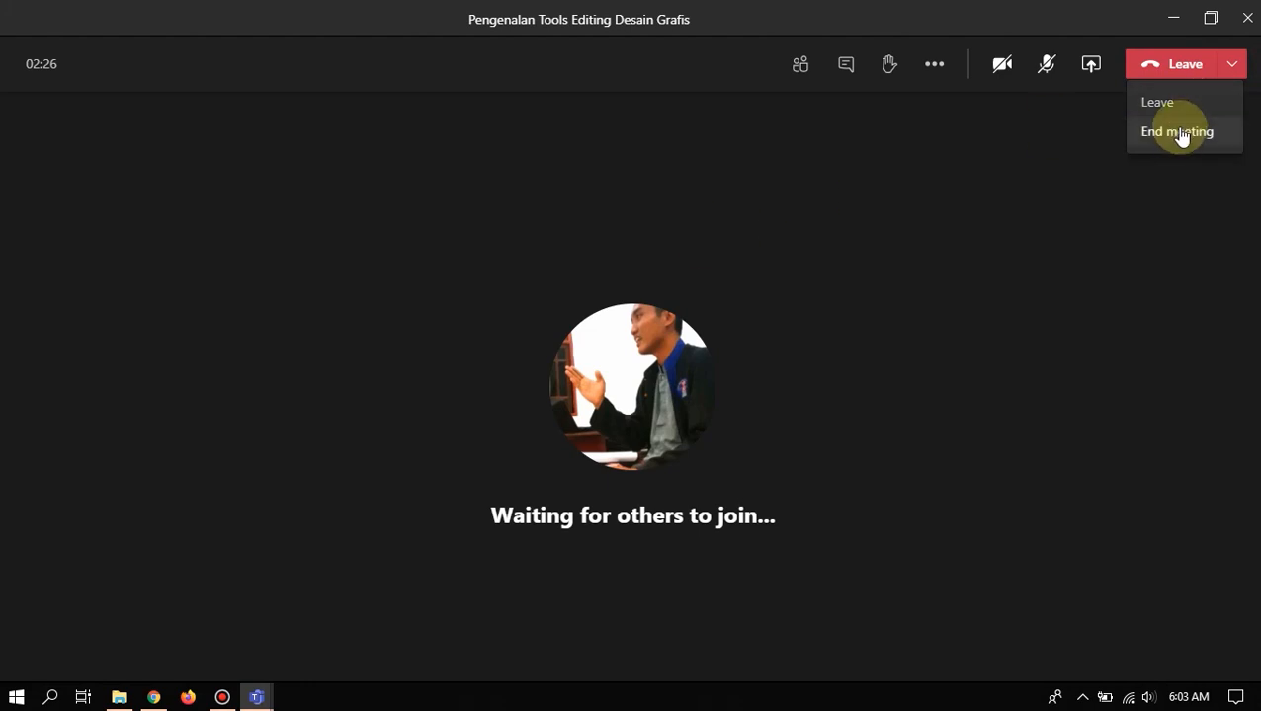
# - Close the Leave dropdown without choosing End meeting
pyautogui.click(1048, 181)
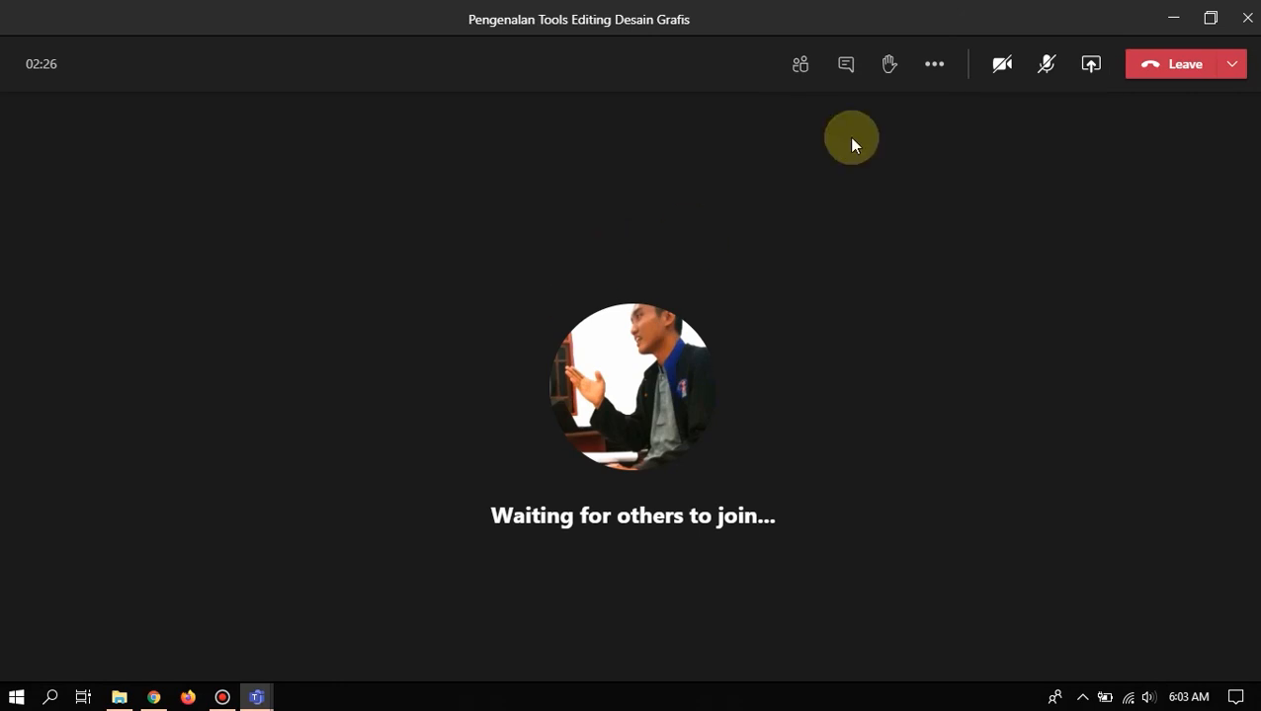
# - Start recording the meeting and dismiss the recording notice
pyautogui.click(933, 71)
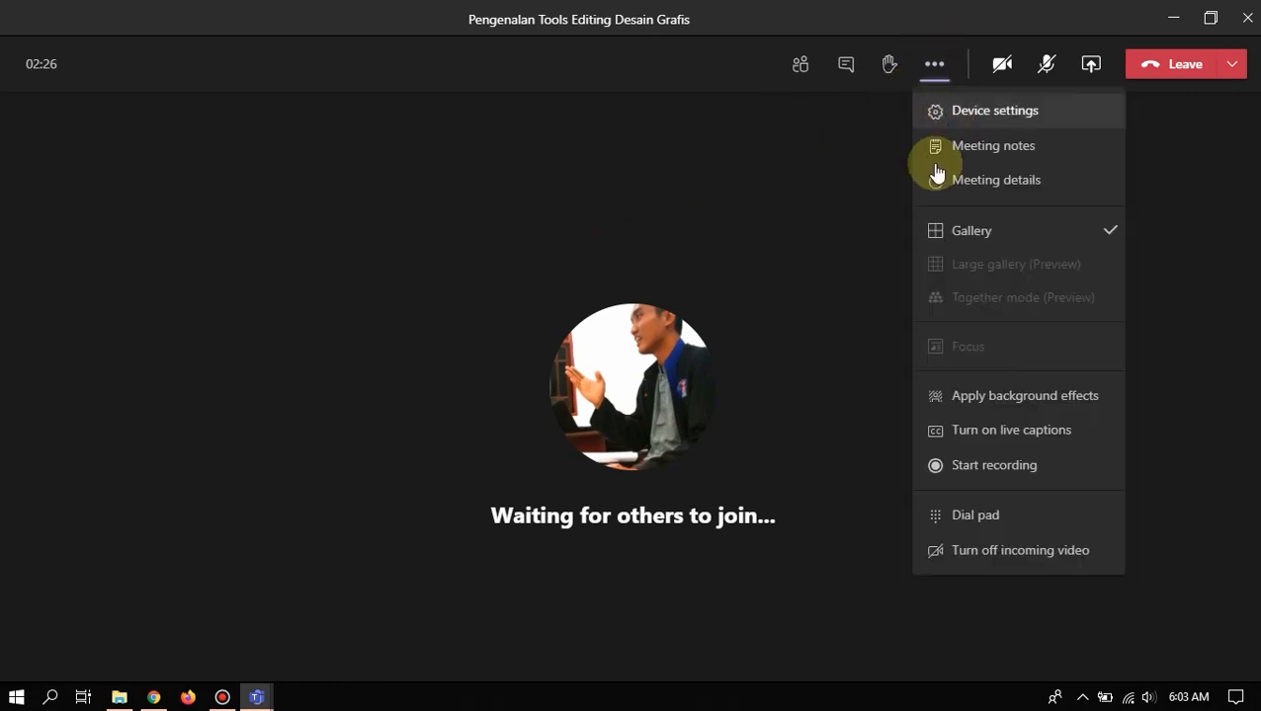
pyautogui.click(996, 469)
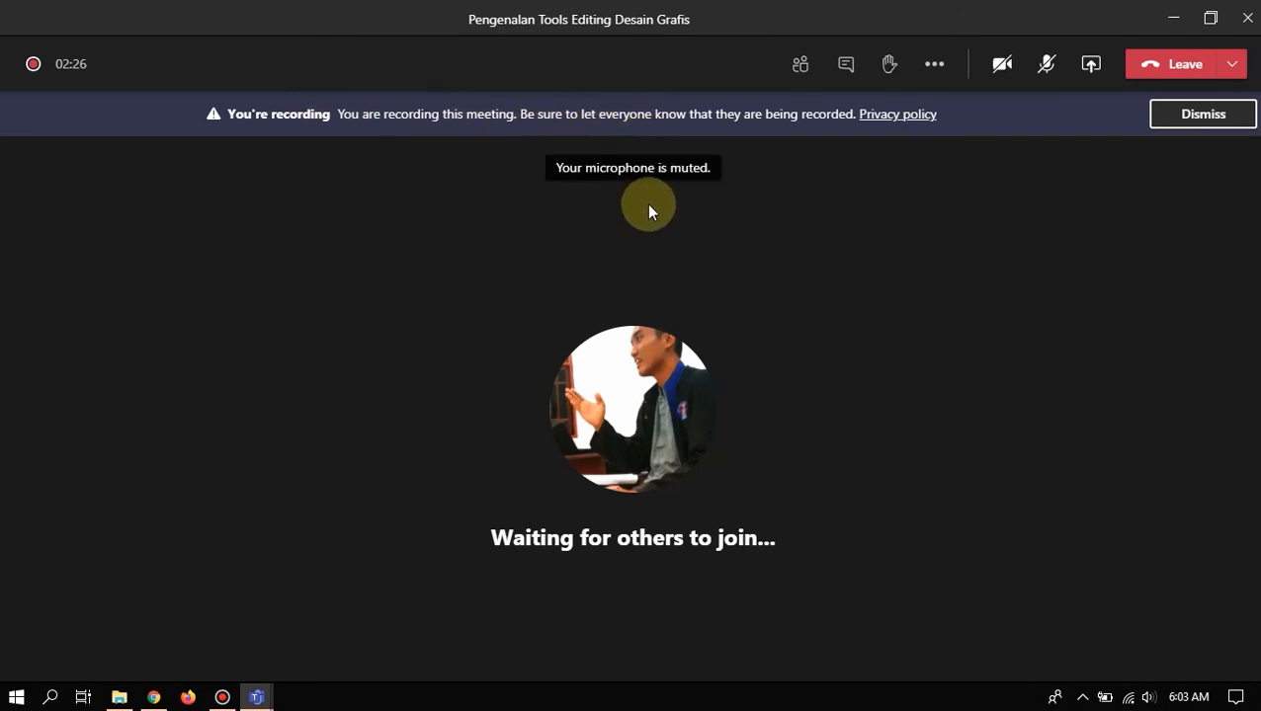
pyautogui.click(1178, 110)
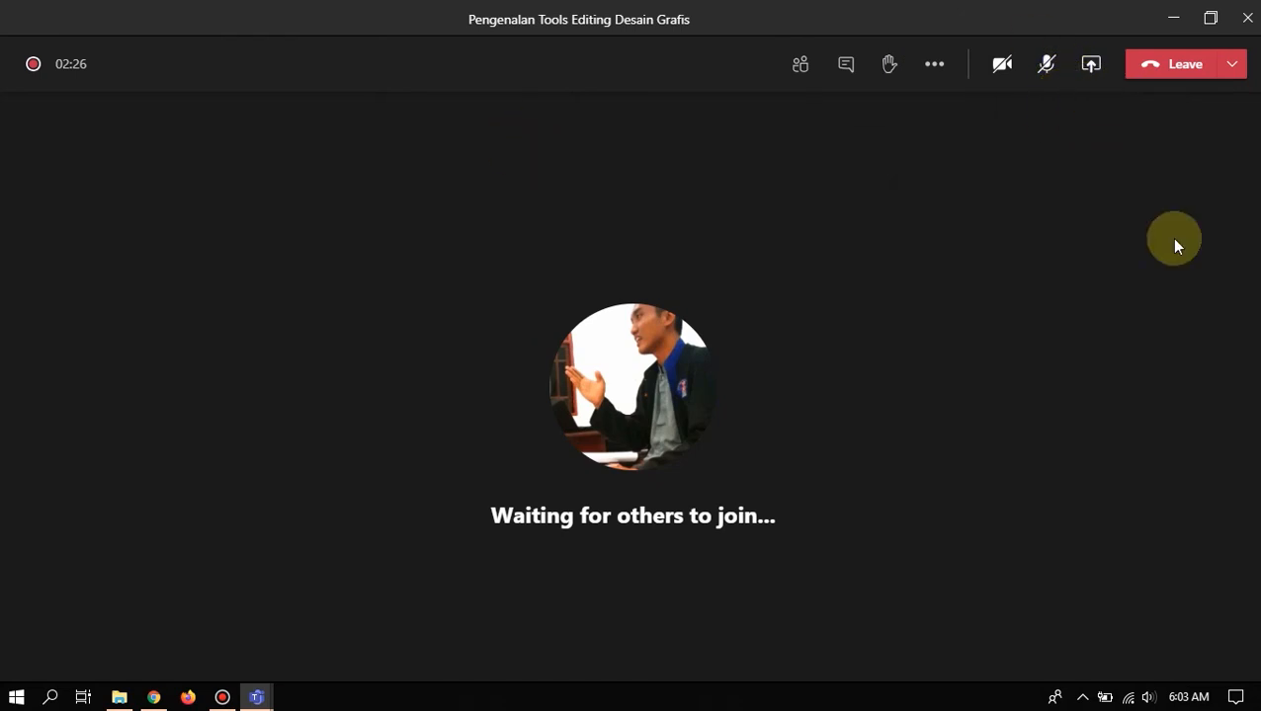
# - End the meeting for everyone and confirm
pyautogui.click(1233, 67)
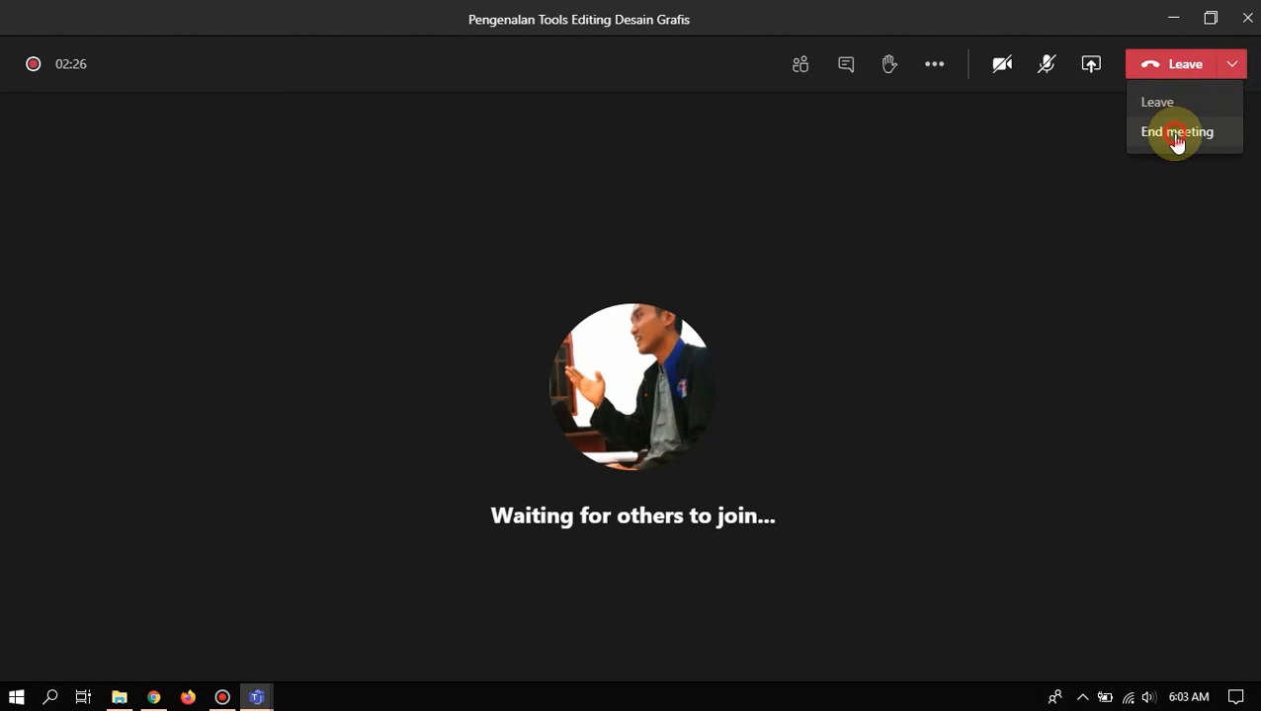
pyautogui.click(1176, 136)
pyautogui.click(718, 385)
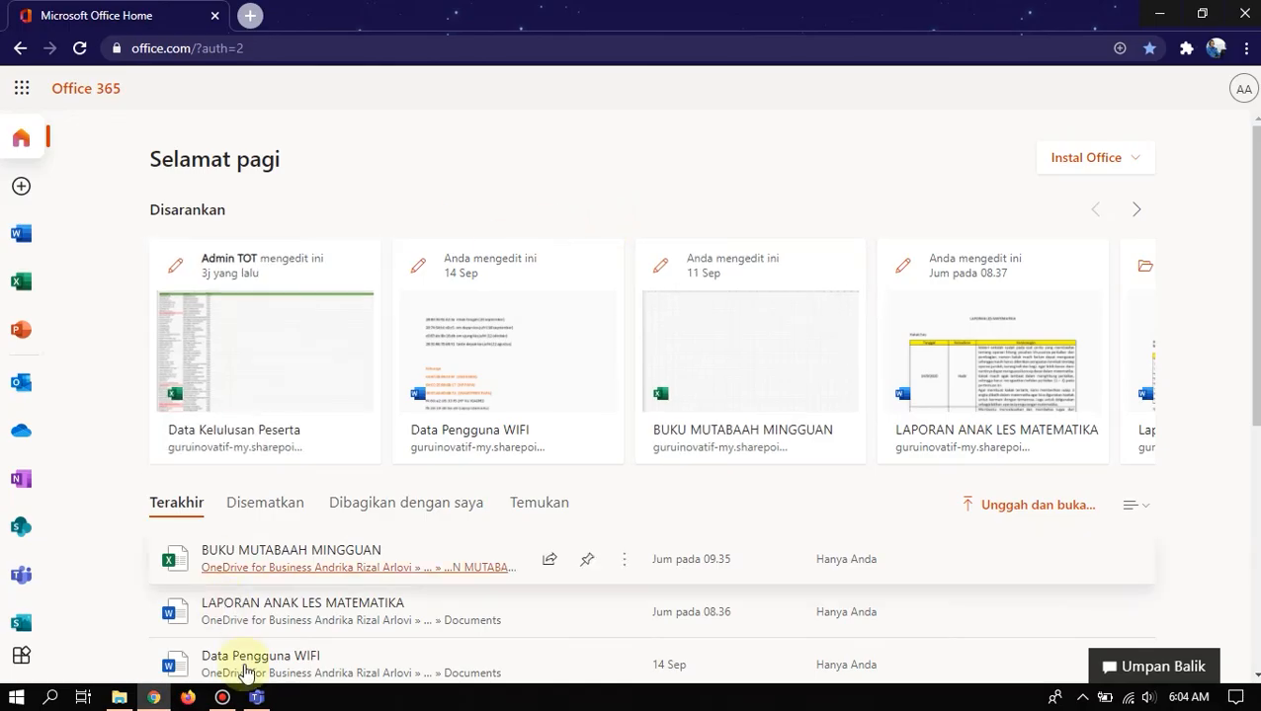
# - Bring up the Teams calendar showing Monday 21 September's meeting, then the Bandicam window
pyautogui.click(255, 698)
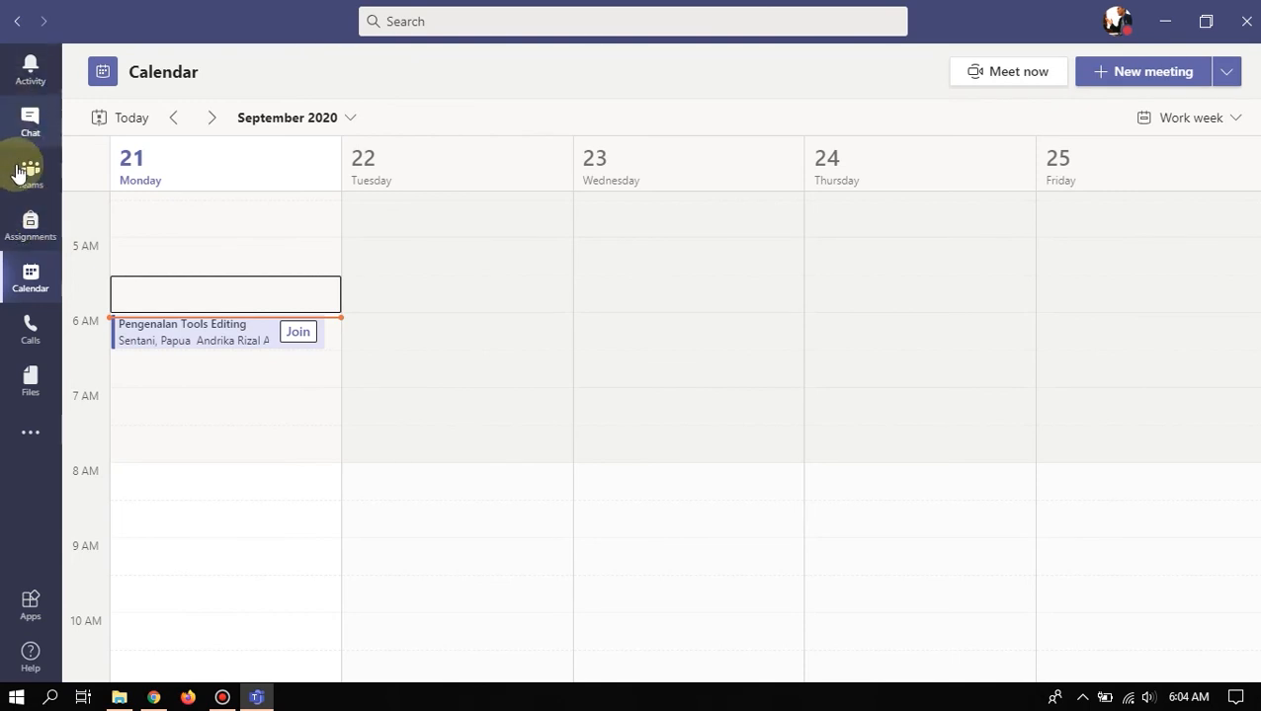
pyautogui.click(223, 697)
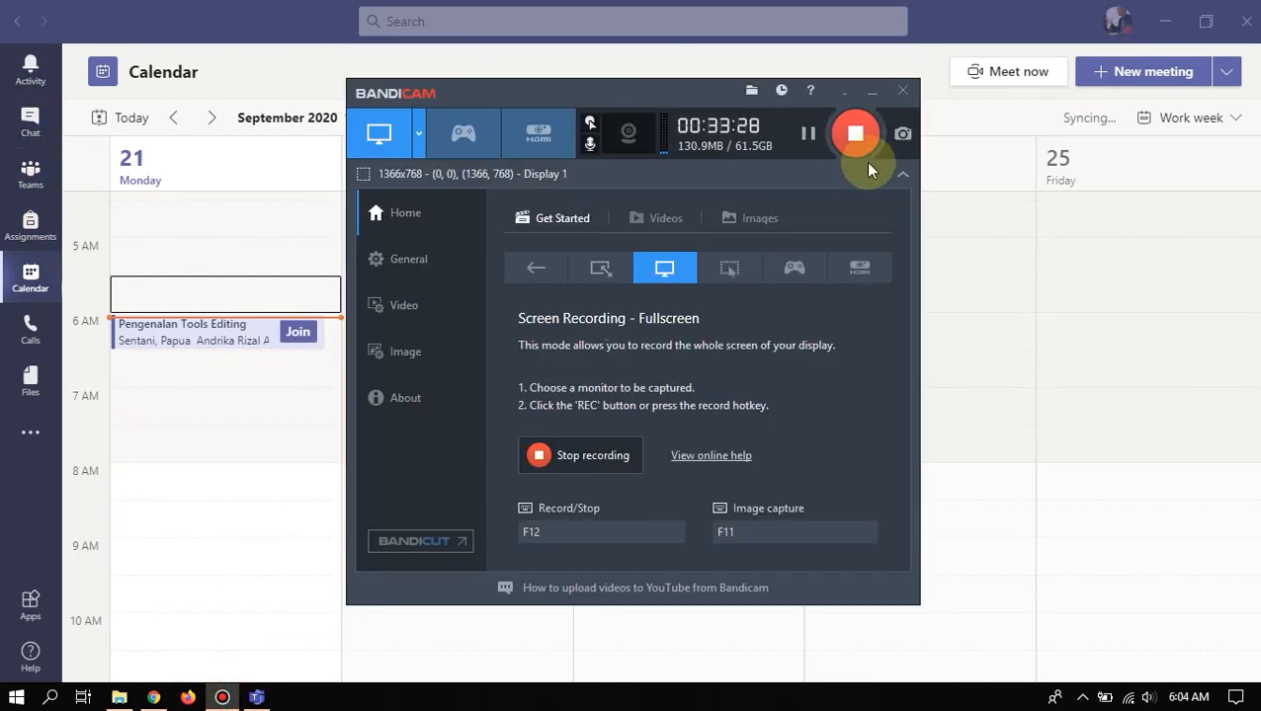